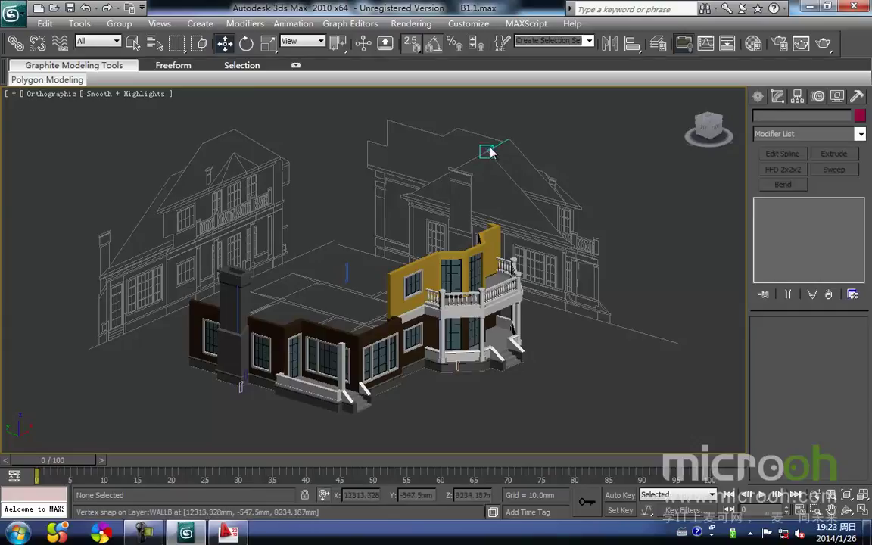
Hide all shapes in the viewport so that only the building geometry stays displayed
middle_click_drag(301, 313, 335, 312)
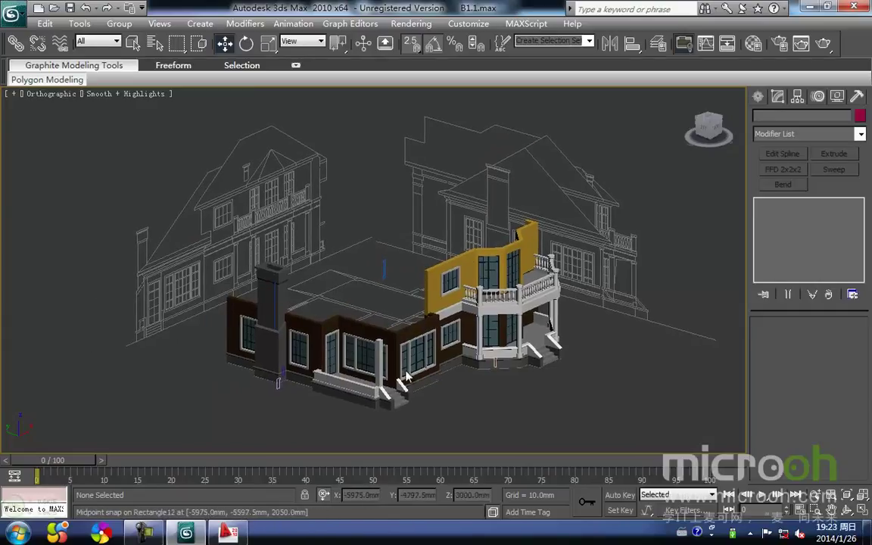
mouse_move(436, 392)
middle_mouse_down("alt")
mouse_move(379, 398)
mouse_move(404, 399)
middle_mouse_up("alt")
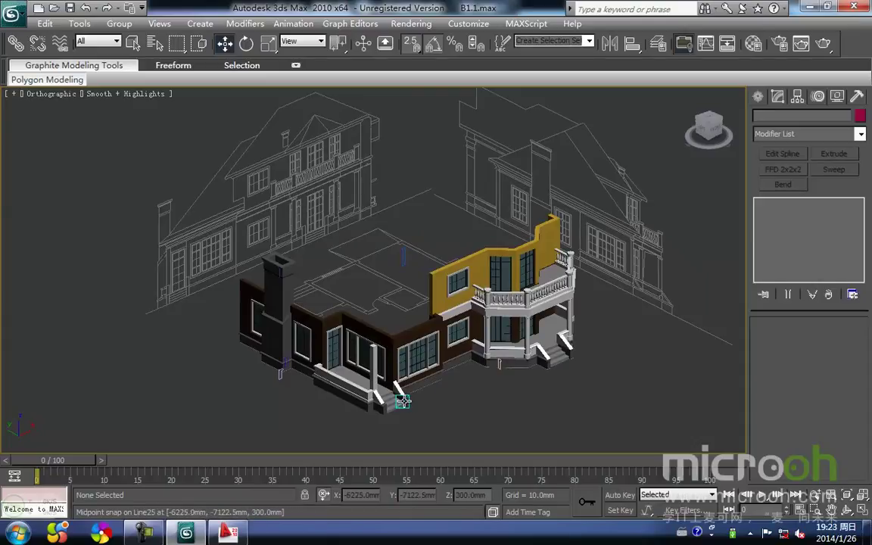
scroll(402, 401, "down", 4)
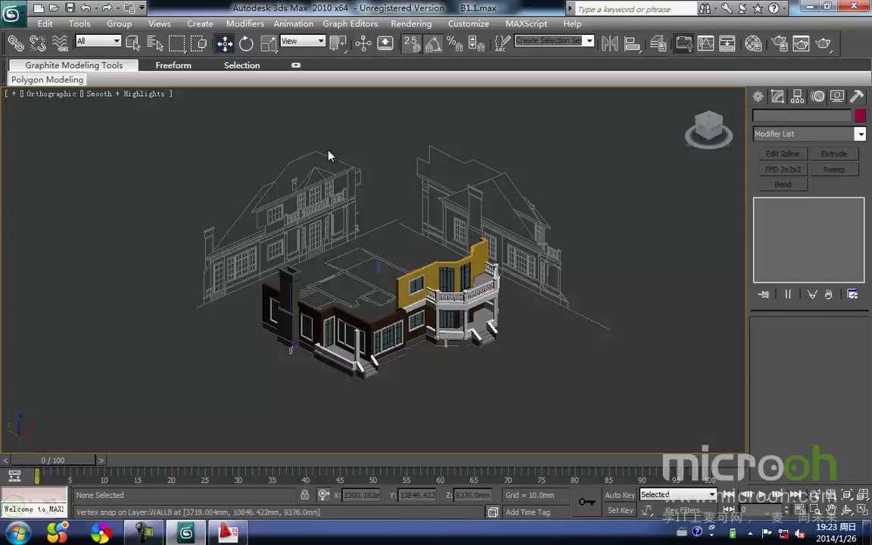
scroll(339, 280, "up", 2)
middle_click_drag(338, 281, 337, 321)
middle_click_drag(371, 352, 365, 280)
key("shift+s")
scroll(366, 281, "down", 2)
Select all the remaining building geometry and combine it into one group with the default group name
left_click_drag(458, 364, 607, 427)
left_click_drag(486, 382, 55, 125)
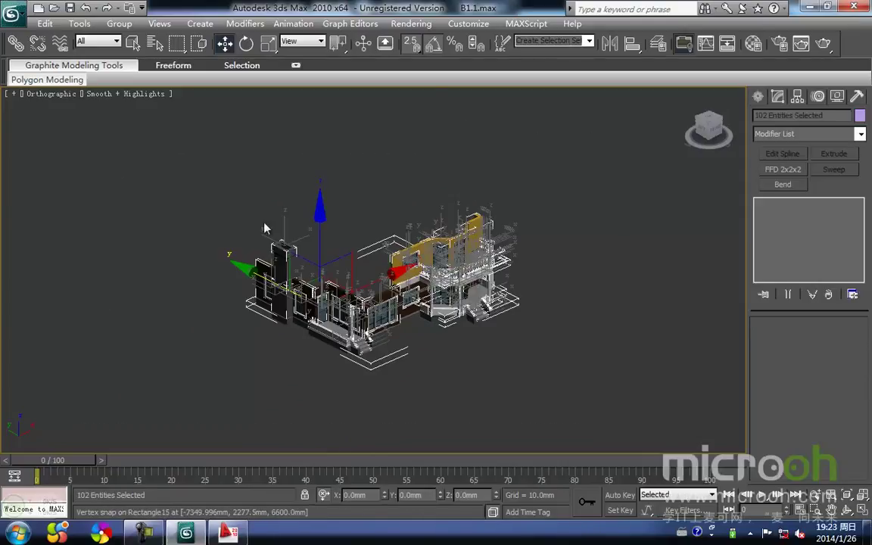
left_click(119, 24)
left_click(128, 42)
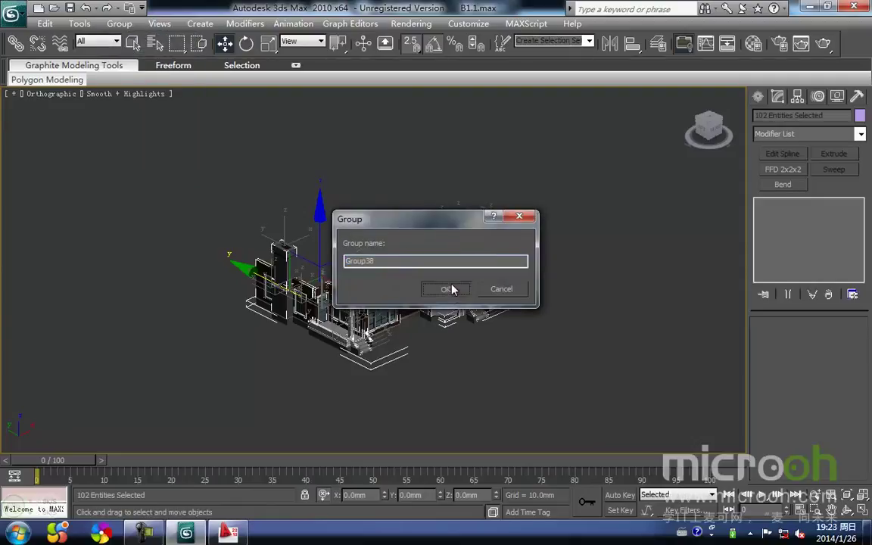
left_click(406, 261)
left_click_drag(441, 396, 384, 316)
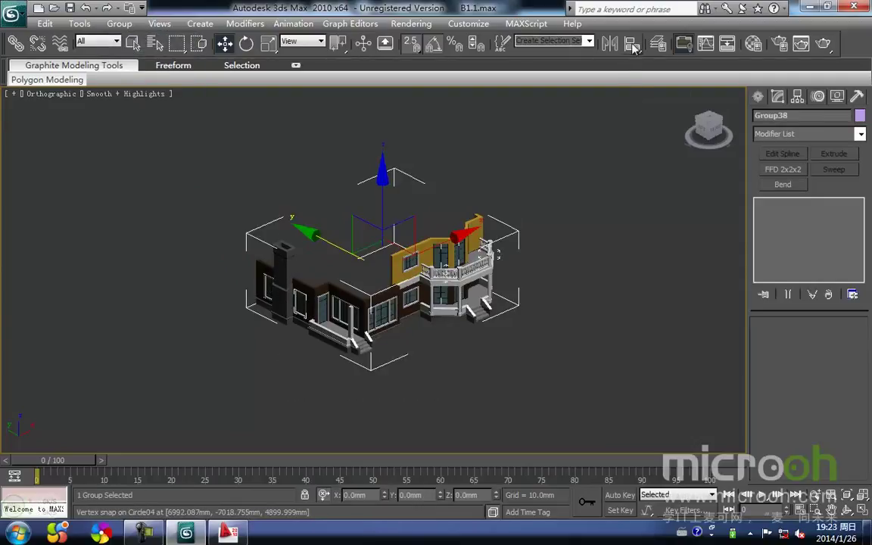
Create a new layer containing the selected building group and open the layer's name for editing
left_click(657, 43)
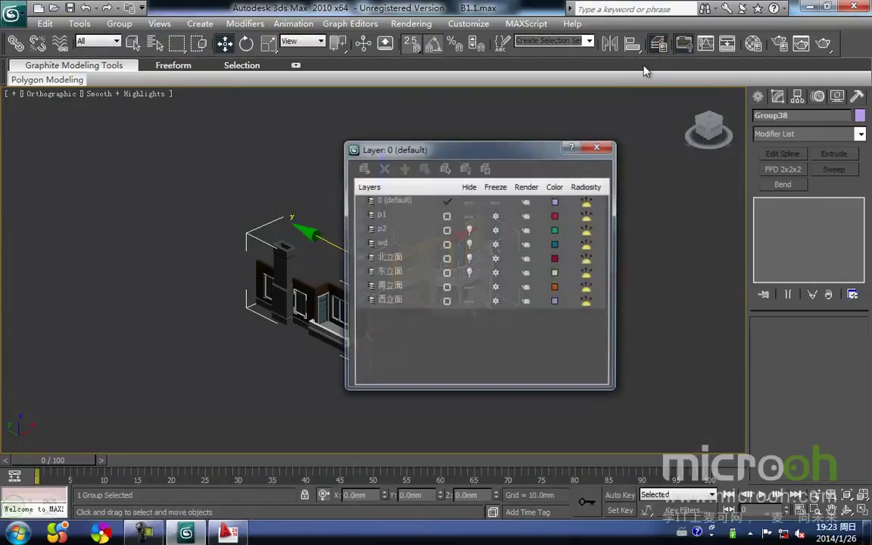
left_click(362, 168)
left_click(410, 216)
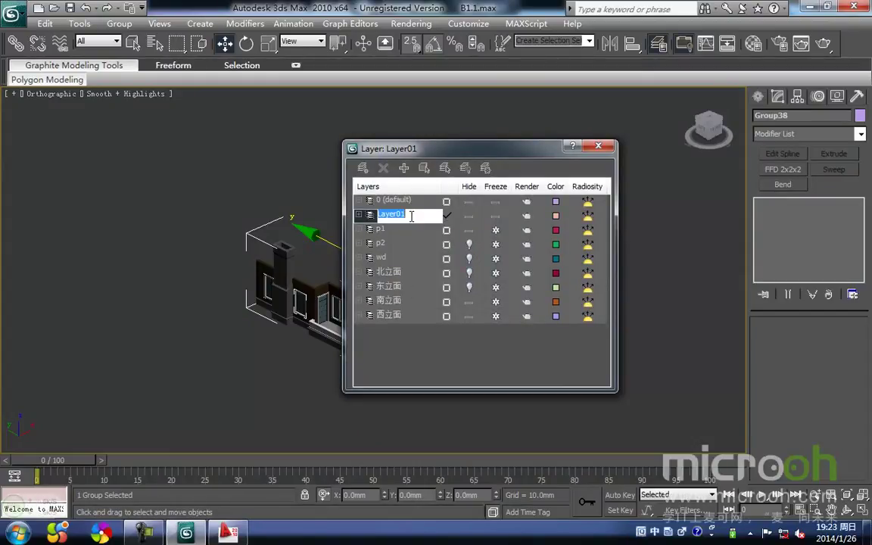
type("lan")
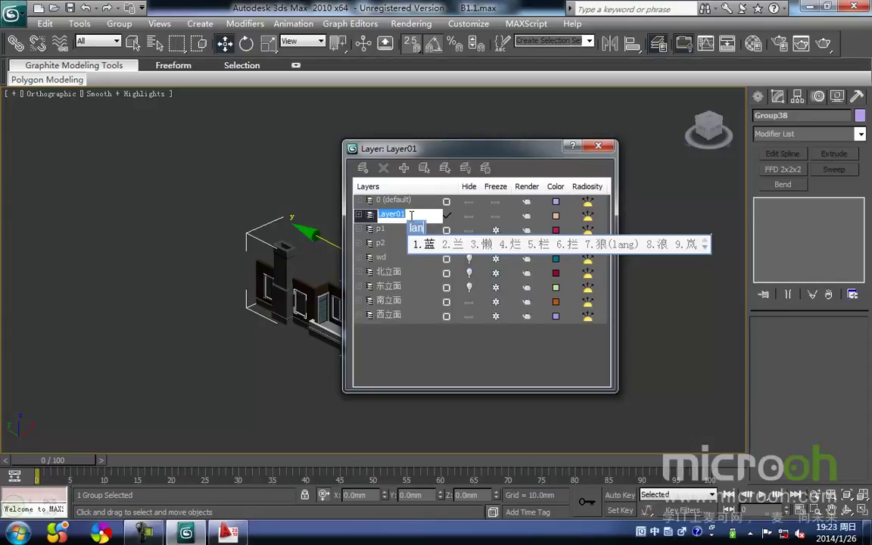
type("l")
key("BackSpace")
key("BackSpace")
key("BackSpace")
key("BackSpace")
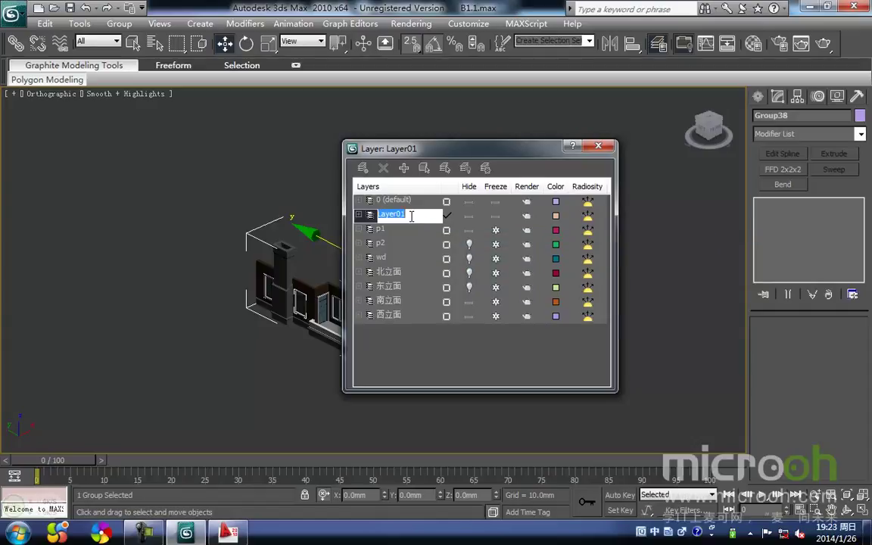
type("lanlimia")
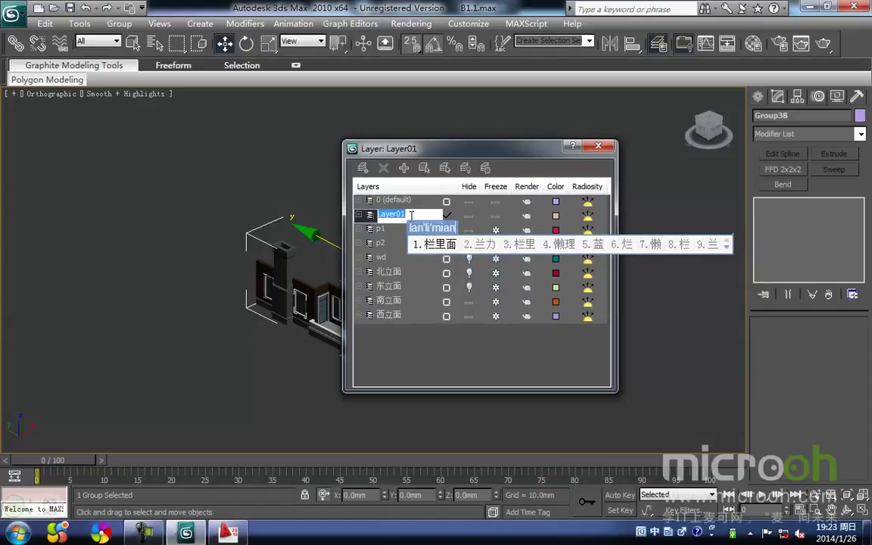
key("BackSpace")
key("BackSpace")
key("BackSpace")
key("BackSpace")
key("BackSpace")
key("BackSpace")
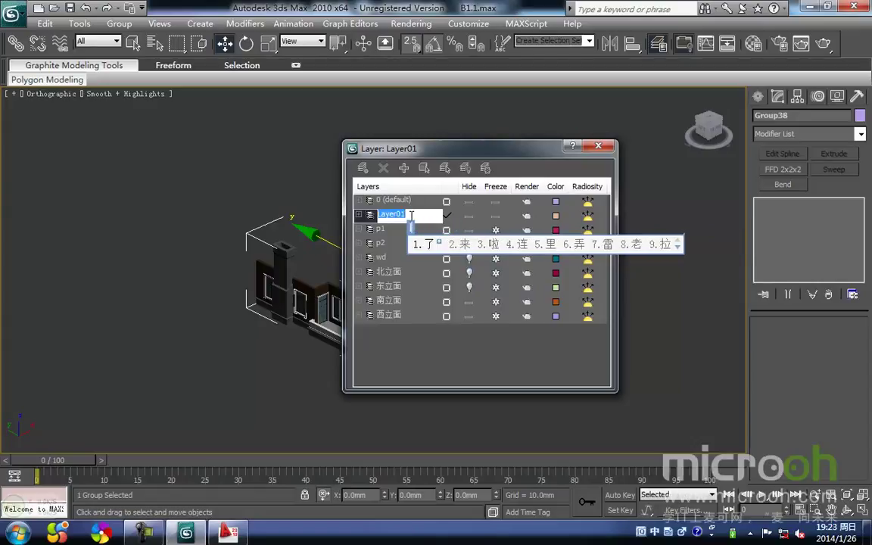
Name the new layer 南立面和西立面模型
type("nanlimian")
key("space")
type("he")
key("space")
type("xi")
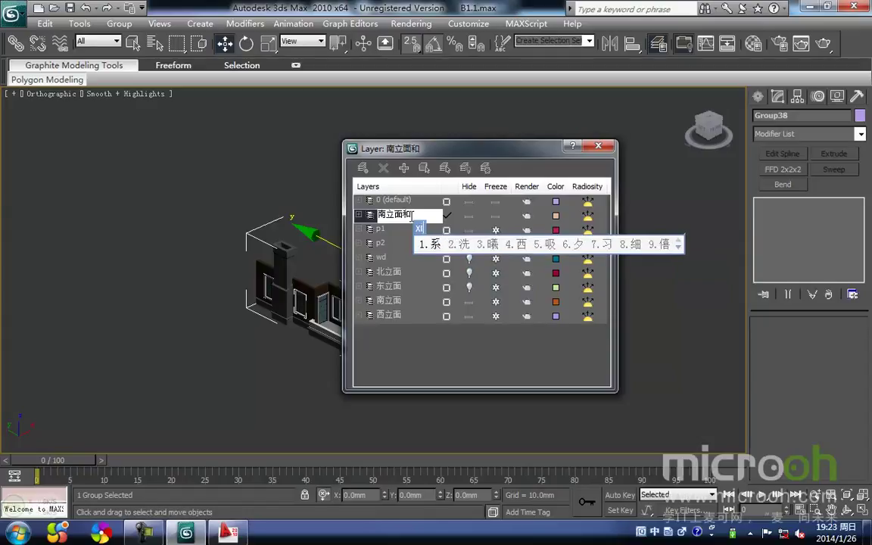
type("limian")
key("space")
type("mox")
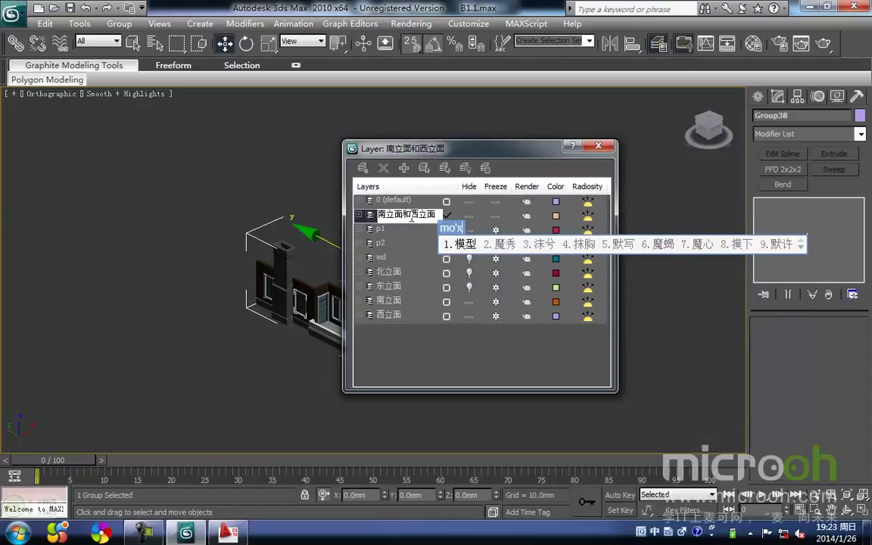
key("space")
key("Return")
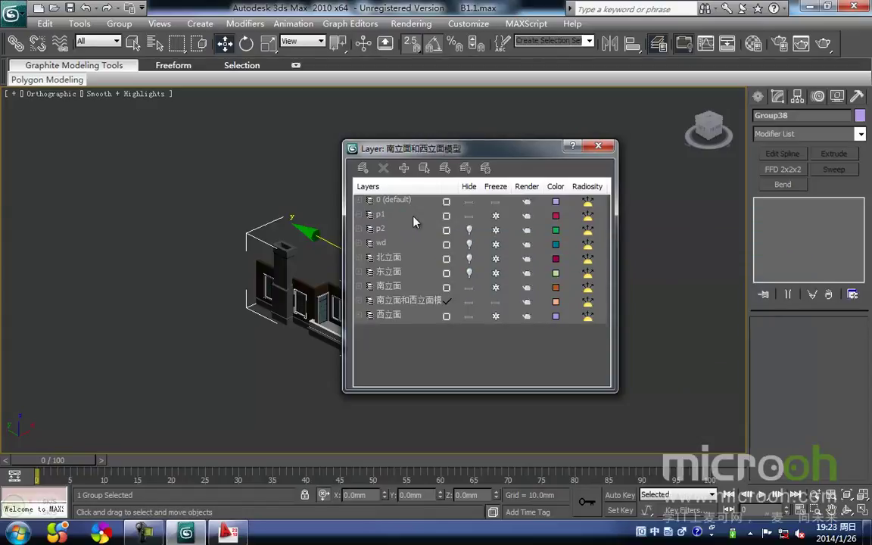
Hide the 南立面和西立面模型 layer and make layer 0 (default) the current layer
middle_click_drag(293, 180, 228, 197)
middle_click_drag(296, 401, 233, 385)
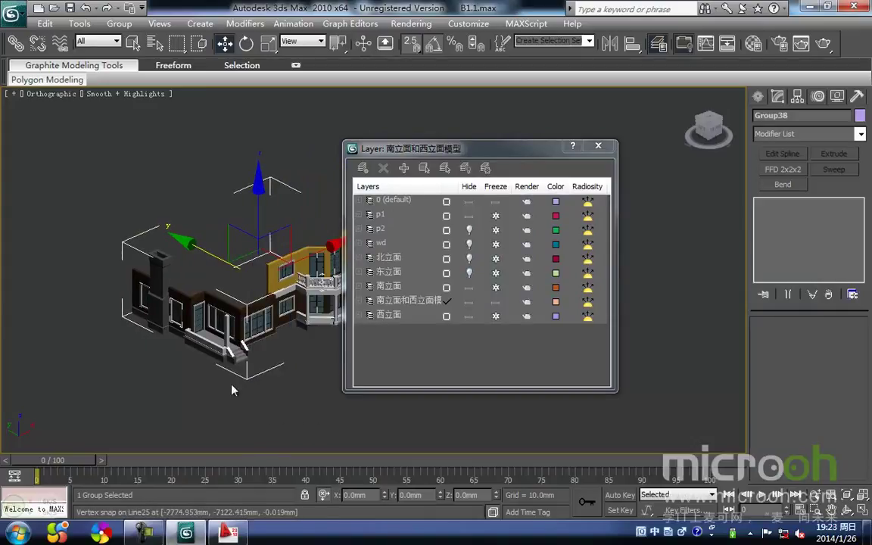
left_click(470, 302)
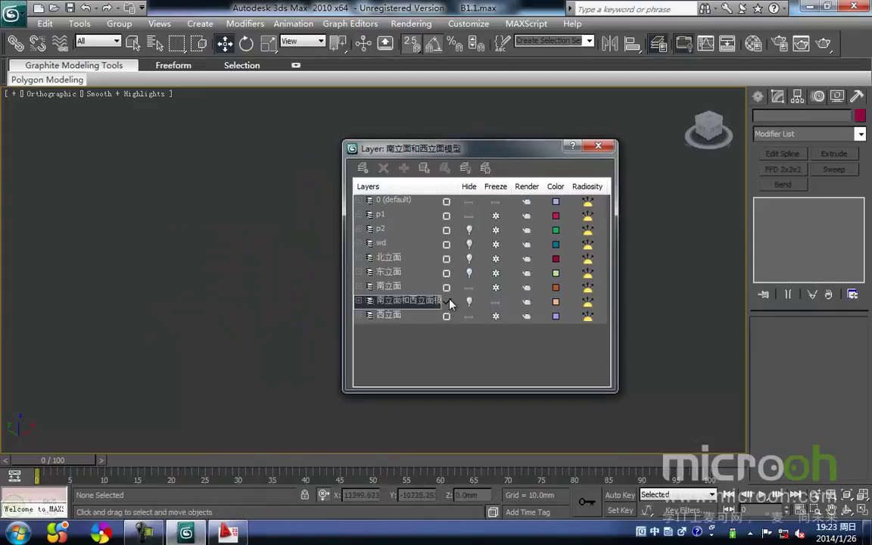
left_click(448, 203)
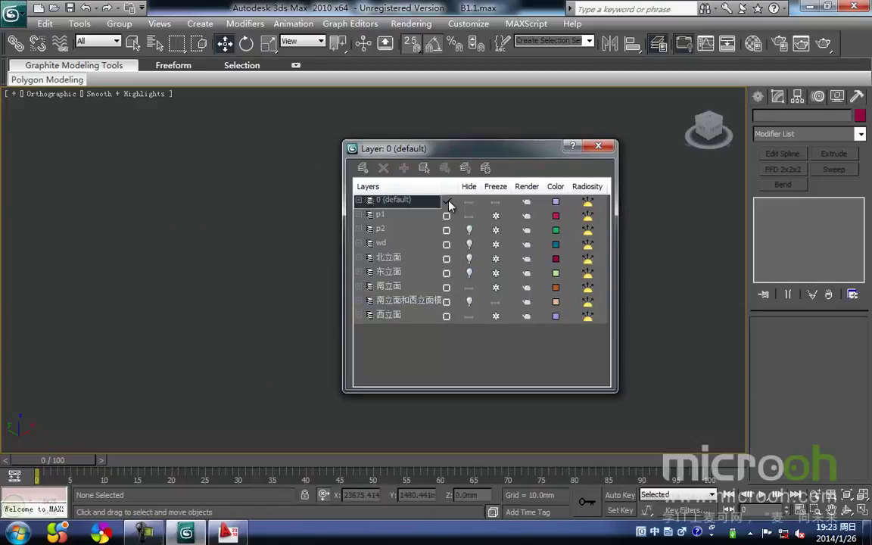
left_click(598, 146)
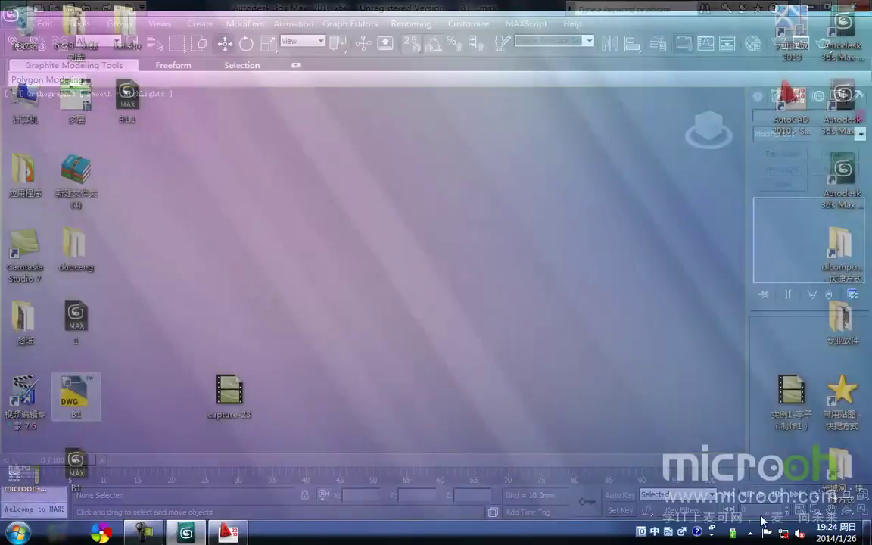
Display the shapes again and fit the floor plan and elevation line drawings in the view
middle_click_drag(338, 255, 376, 278)
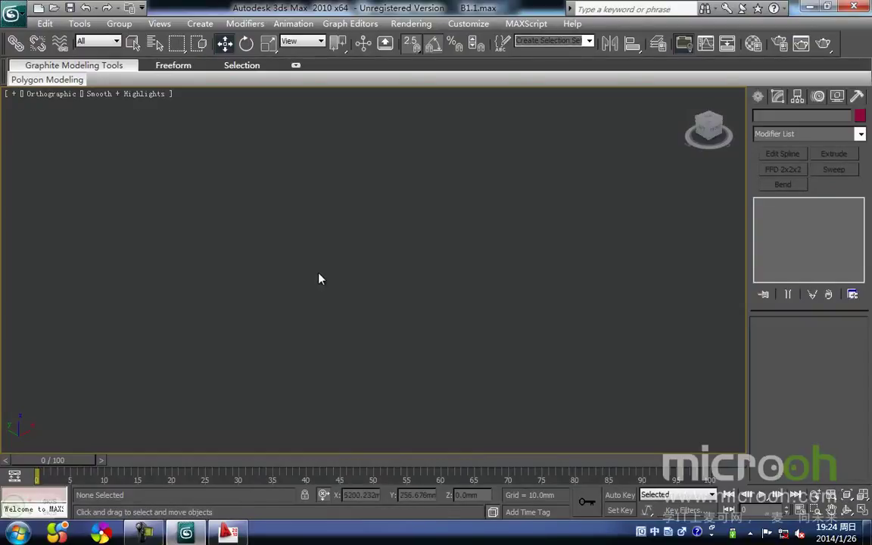
key("s")
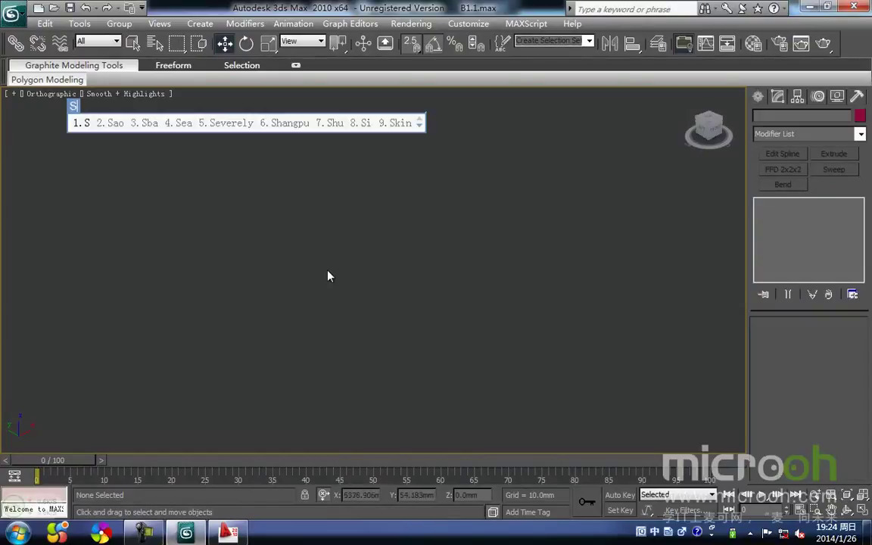
key("ctrl+space")
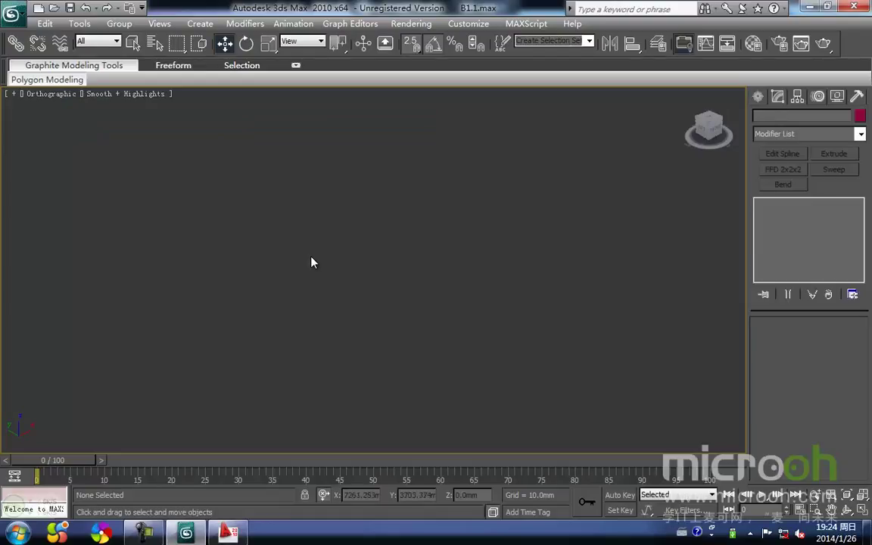
key("z")
scroll(258, 272, "up", 2)
scroll(325, 336, "up", 1)
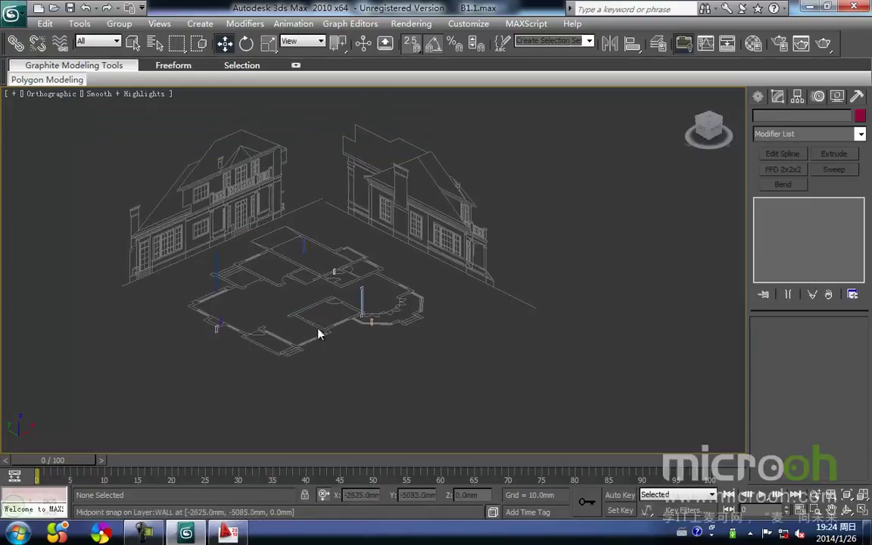
mouse_move(370, 319)
middle_mouse_down("alt")
mouse_move(333, 313)
mouse_move(356, 320)
middle_mouse_up("alt")
scroll(303, 274, "up", 1)
scroll(257, 254, "up", 1)
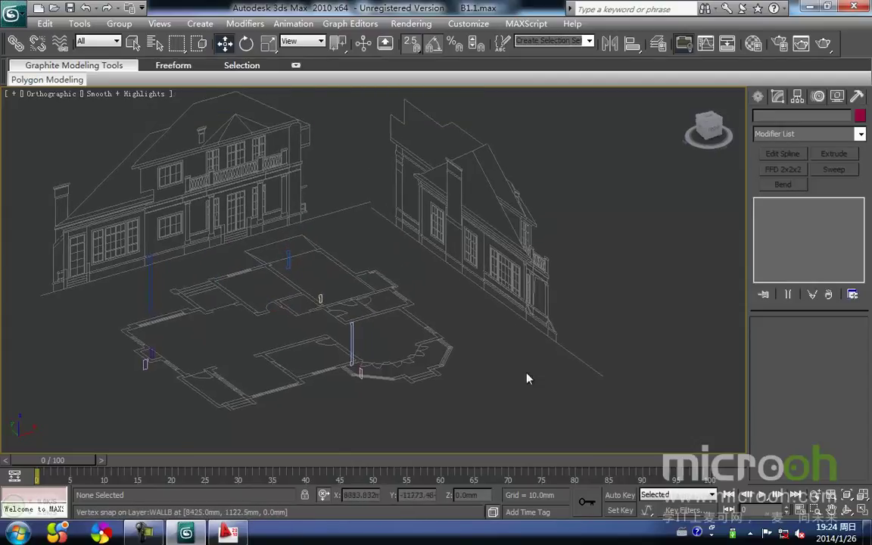
Unhide the 东立面 and 北立面 elevation layers
left_click(657, 46)
left_click_drag(477, 157, 495, 155)
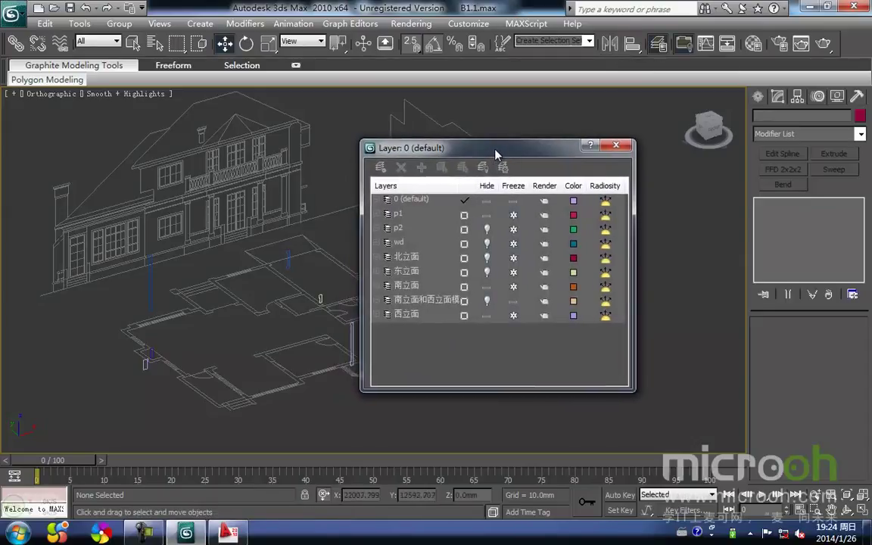
left_click(488, 272)
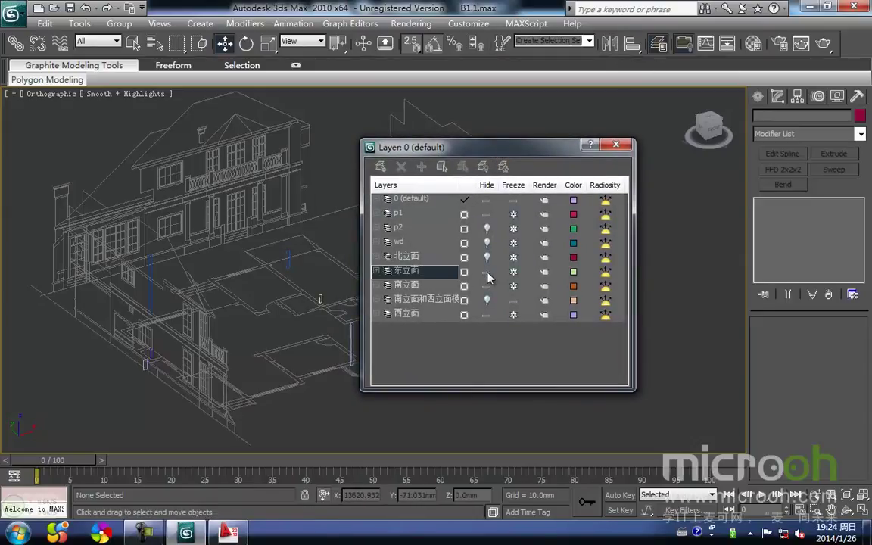
left_click(482, 259)
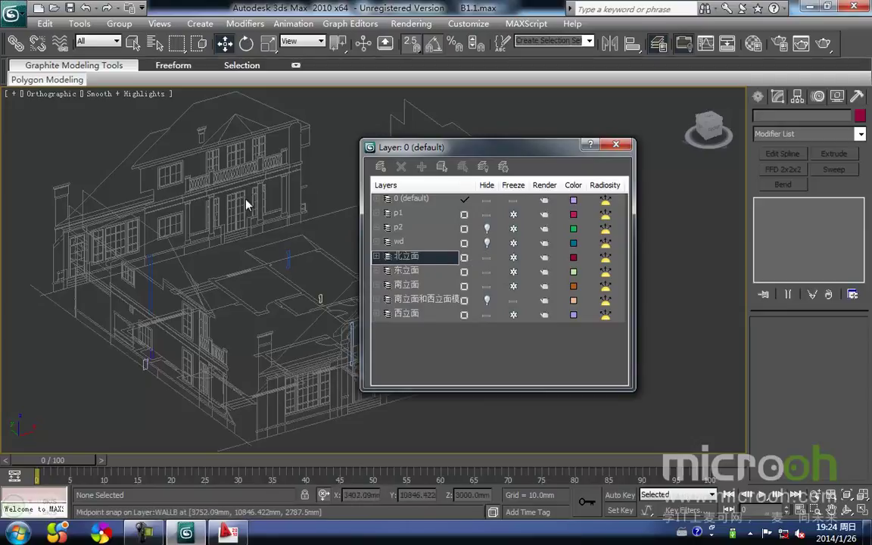
Hide the 南立面 and 西立面 elevation layers, keeping the 南立面和西立面模型 layer hidden
scroll(208, 212, "down", 2)
middle_click_drag(279, 357, 237, 354)
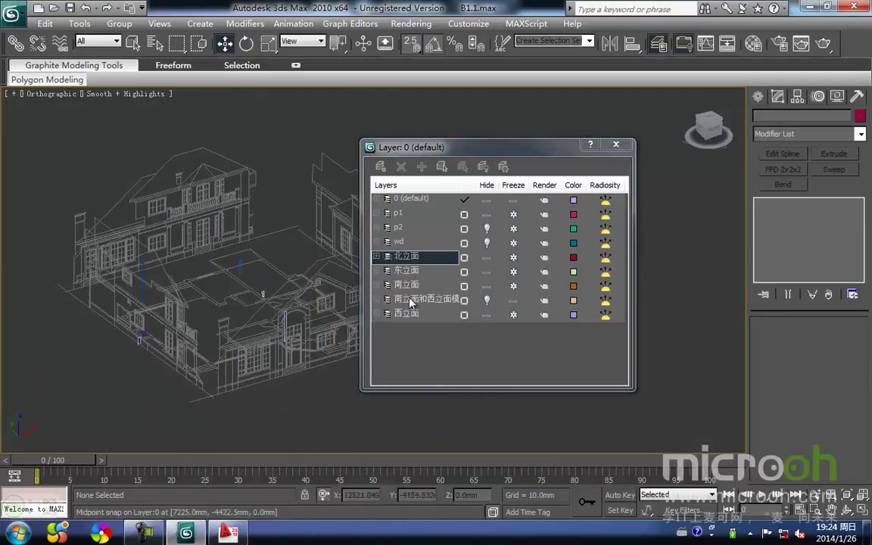
left_click(485, 286)
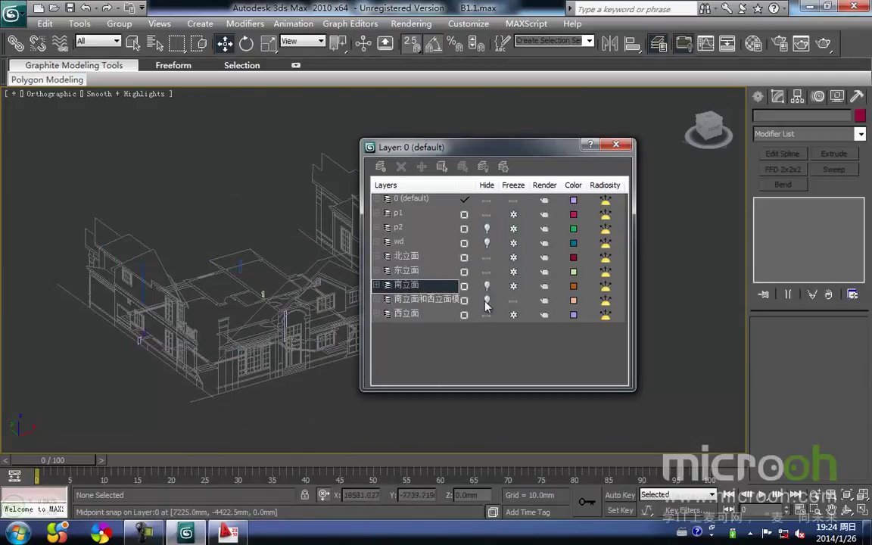
left_click(486, 300)
left_click(487, 314)
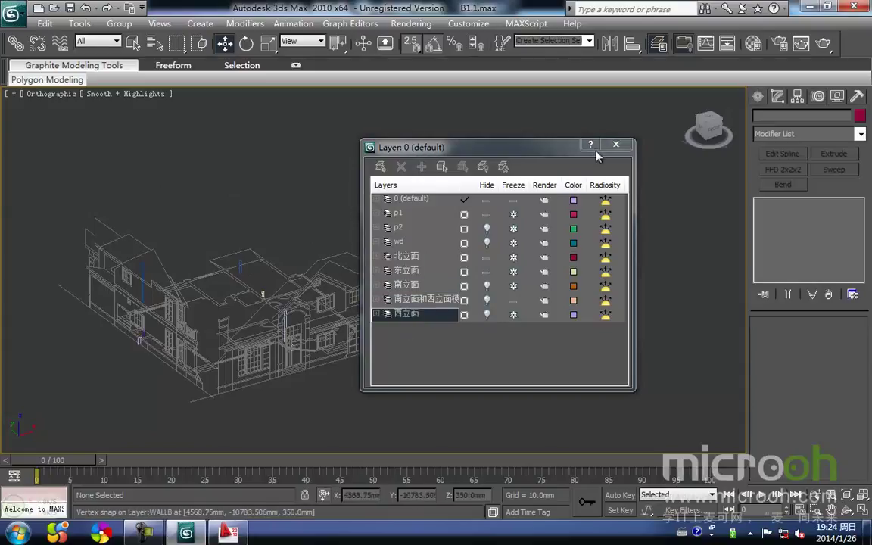
left_click(615, 144)
Switch to the Back view and examine the entrance, window and column area of the north elevation drawing
middle_click_drag(395, 350, 452, 347)
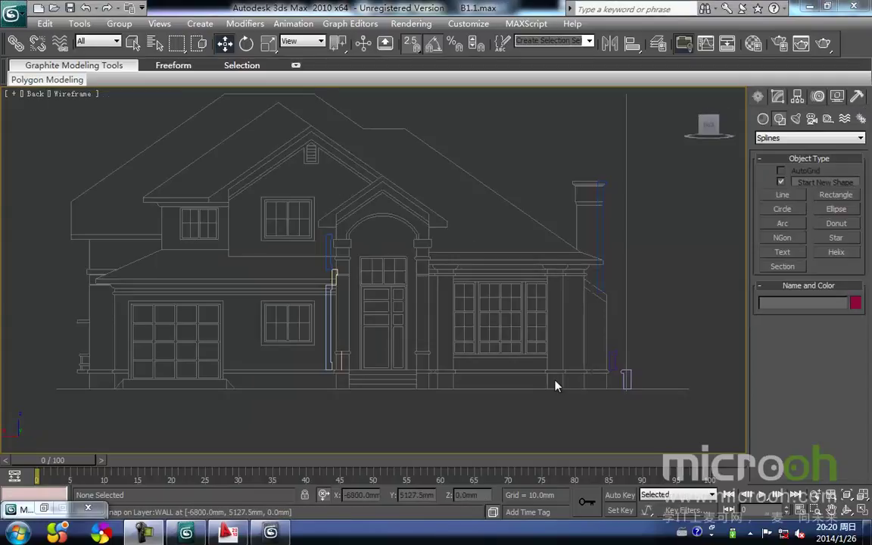
scroll(551, 365, "up", 2)
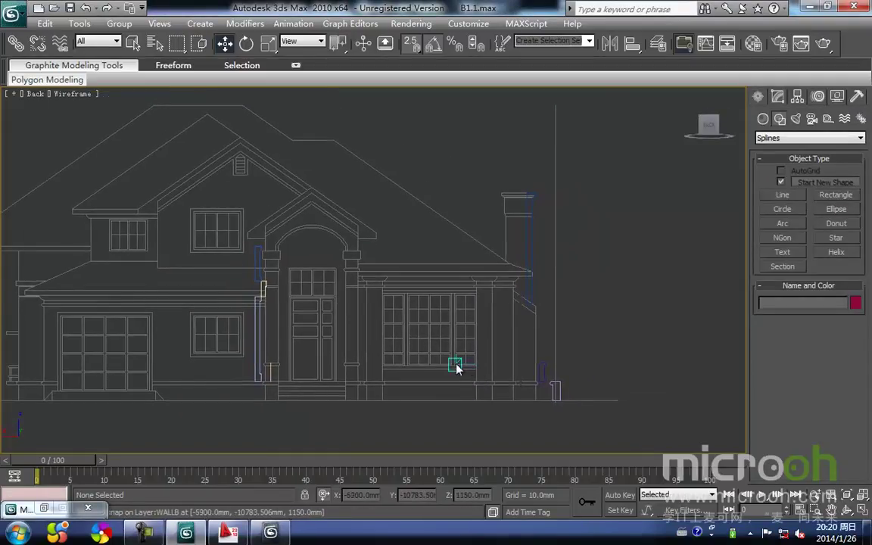
scroll(454, 355, "up", 4)
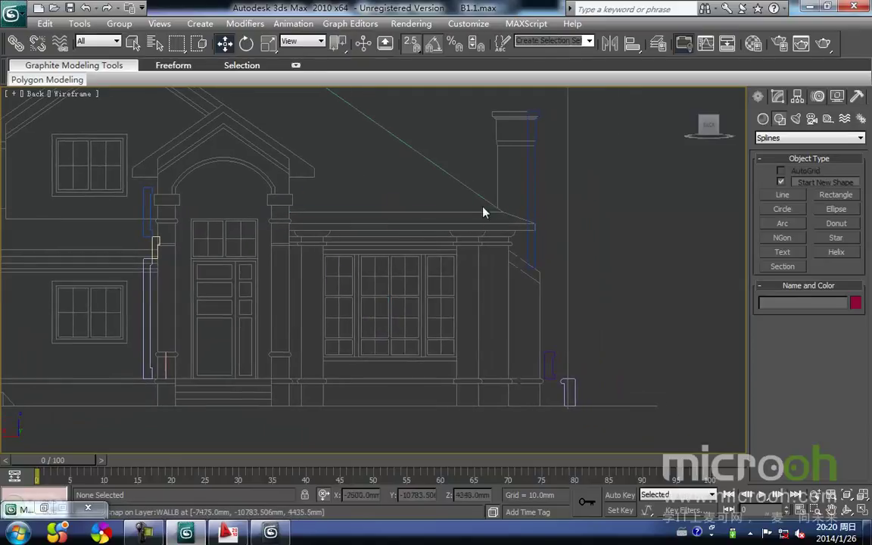
mouse_move(362, 402)
middle_mouse_down()
mouse_move(283, 431)
mouse_move(333, 383)
middle_mouse_up()
middle_click_drag(429, 318, 440, 279)
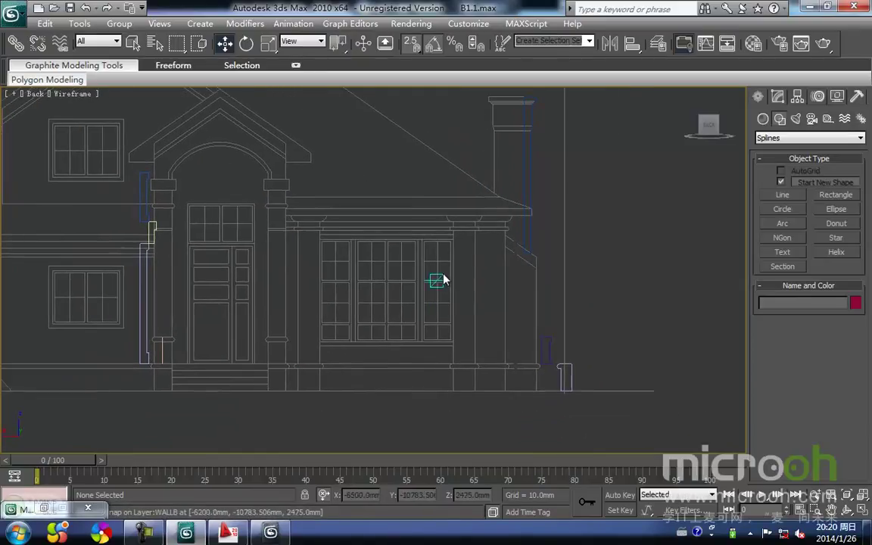
middle_click_drag(464, 307, 562, 362)
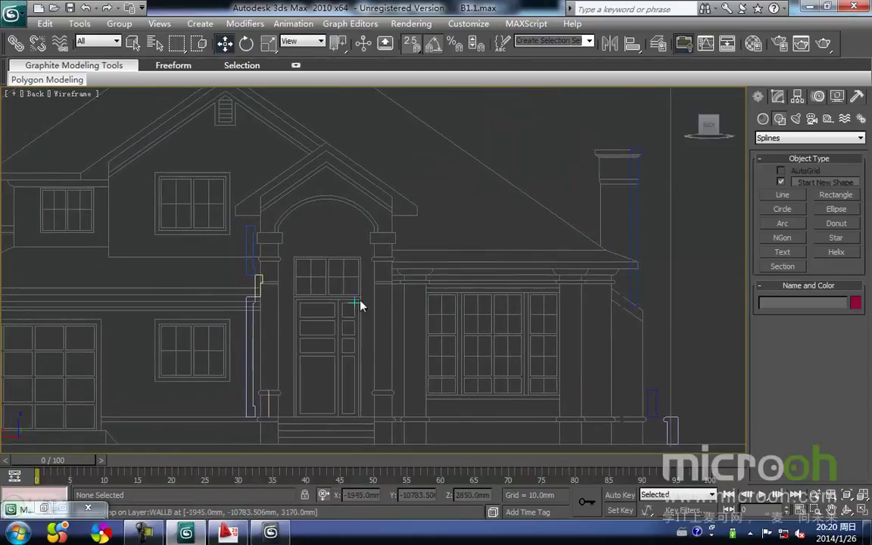
In the Top view, trace a closed Line outline around the outer wall pier beside the front window, with Start New Shape turned off
middle_click_drag(510, 367, 552, 362)
middle_click_drag(423, 305, 484, 337)
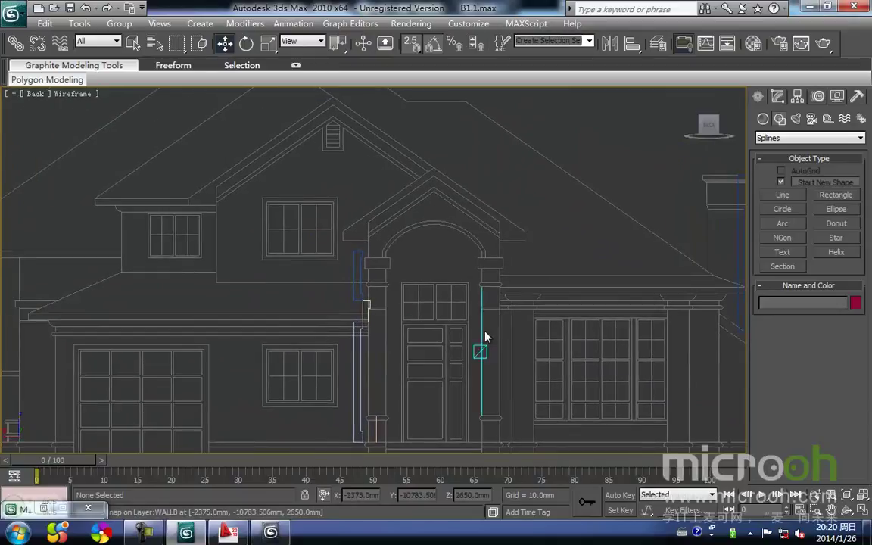
key("t")
scroll(362, 252, "up", 5)
scroll(323, 209, "up", 8)
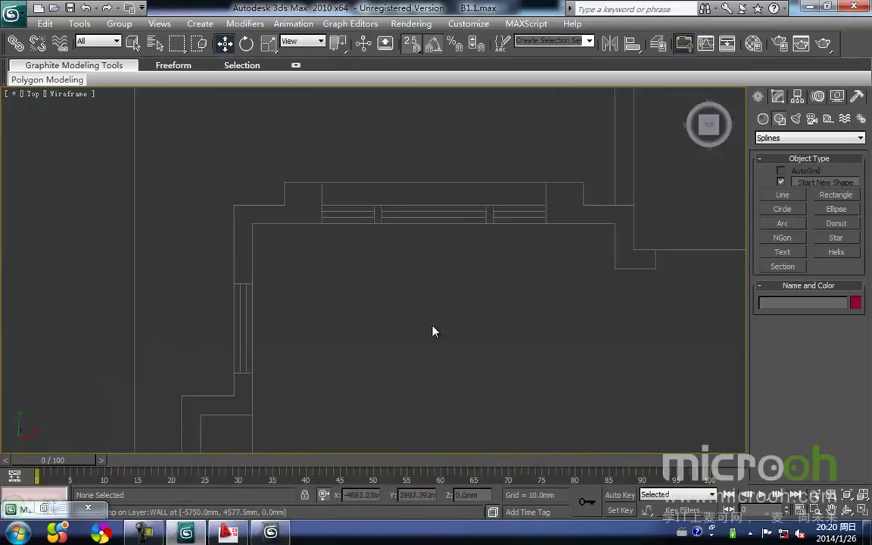
middle_click_drag(286, 319, 286, 328)
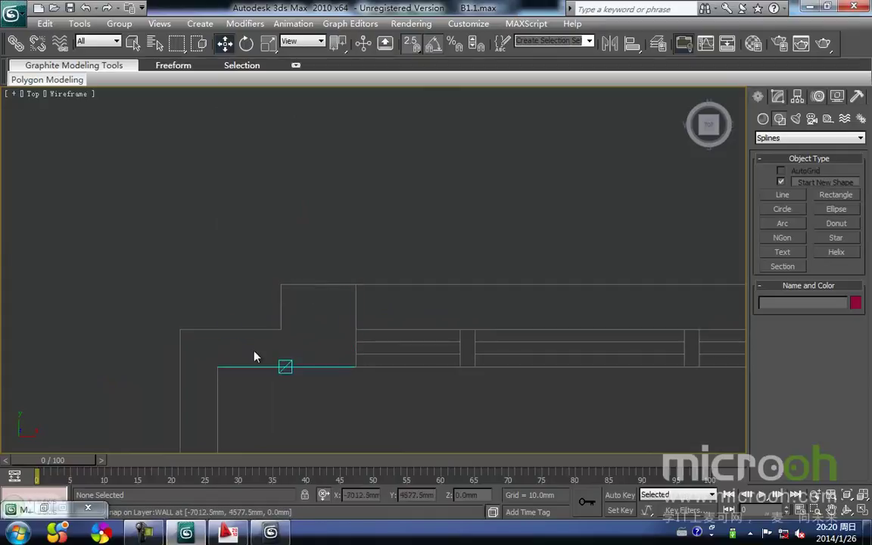
left_click(781, 182)
left_click(782, 195)
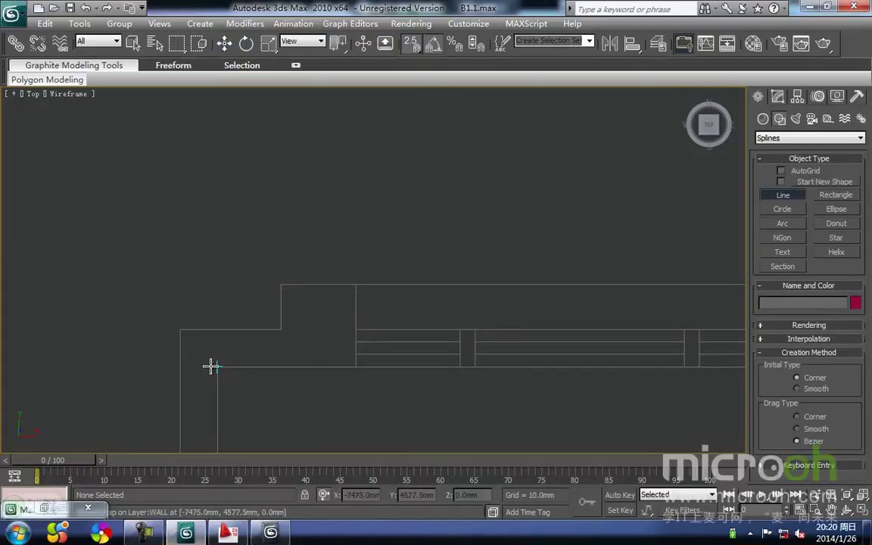
left_click(218, 367)
left_click(355, 367)
left_click(355, 284)
left_click(281, 285)
left_click(281, 330)
left_click(217, 329)
left_click(217, 367)
left_click(409, 307)
right_click(356, 382)
In the Back view, raise the pier outline to the top of the base moulding, at a height of 600 mm
mouse_move(310, 396)
middle_mouse_down()
mouse_move(365, 334)
mouse_move(386, 285)
middle_mouse_up()
scroll(386, 284, "down", 3)
middle_click_drag(338, 362, 344, 221)
scroll(338, 317, "down", 3)
scroll(338, 173, "up", 5)
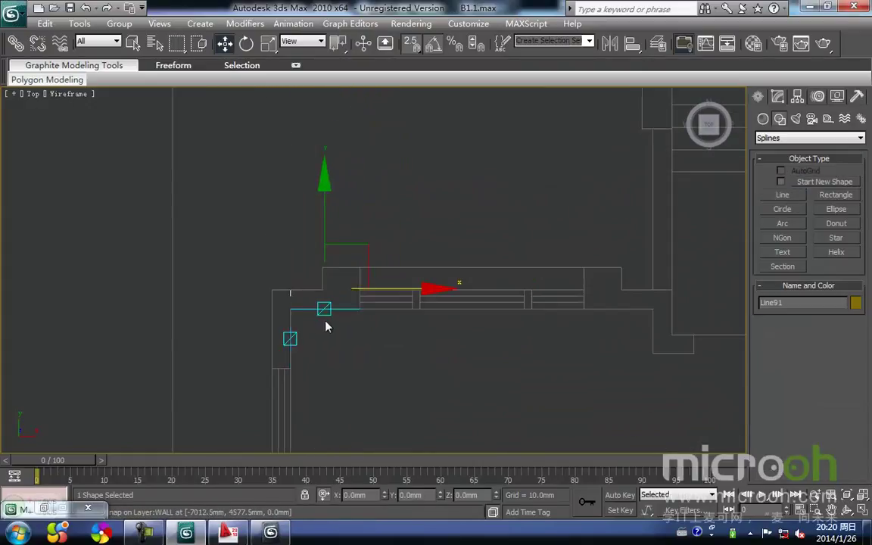
scroll(380, 302, "down", 2)
scroll(356, 268, "down", 2)
middle_click_drag(364, 271, 375, 247)
key("b")
key("z")
middle_click_drag(481, 313, 495, 352)
scroll(436, 321, "down", 5)
middle_click_drag(405, 306, 401, 375)
key("space")
middle_click_drag(374, 292, 374, 231)
scroll(306, 229, "up", 4)
left_click_drag(305, 213, 306, 356)
key("space")
left_click(333, 307)
middle_click_drag(350, 282, 363, 296)
scroll(363, 296, "down", 4)
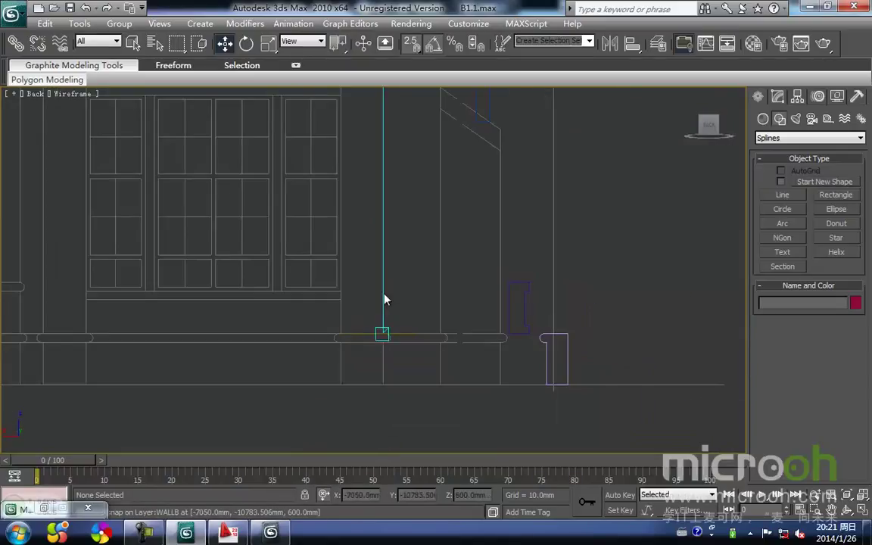
Measure the height from the base moulding to the underside of the eaves with a temporary circle, and delete the circle
scroll(382, 332, "down", 4)
scroll(390, 227, "up", 3)
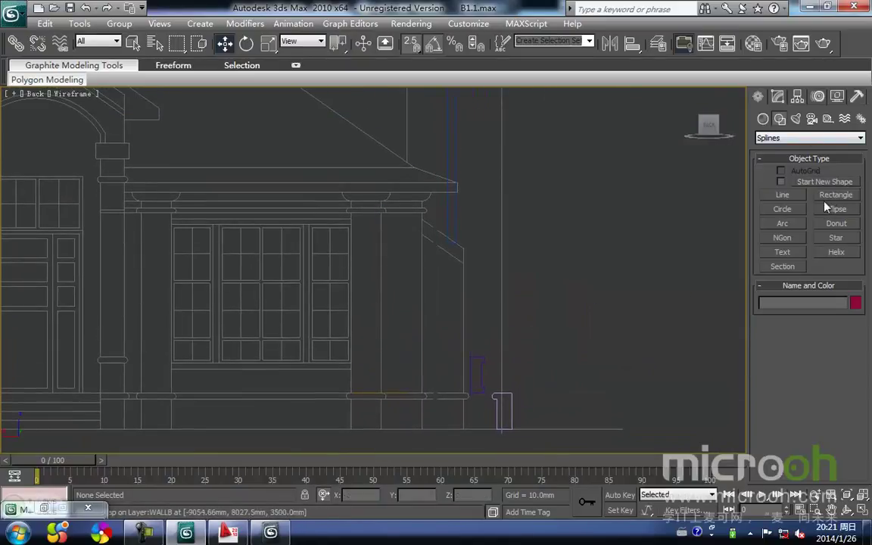
left_click(764, 118)
left_click(778, 119)
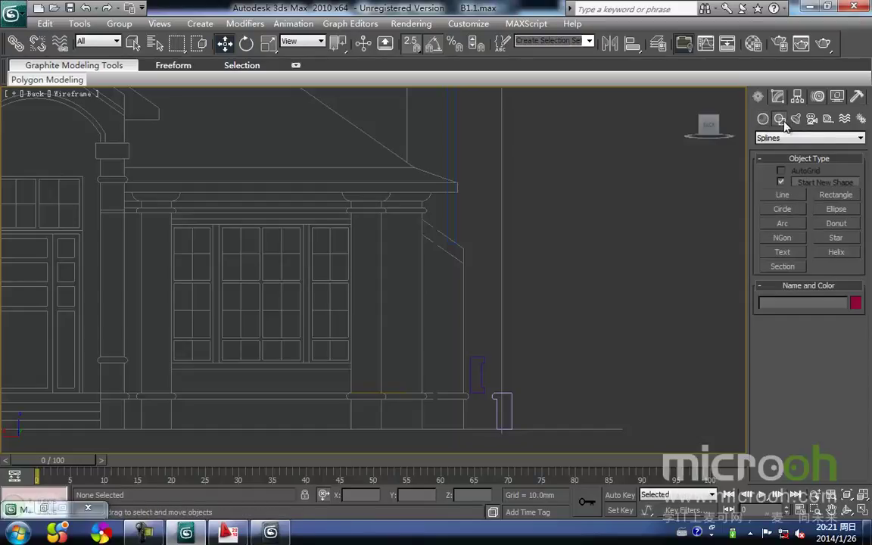
left_click(784, 211)
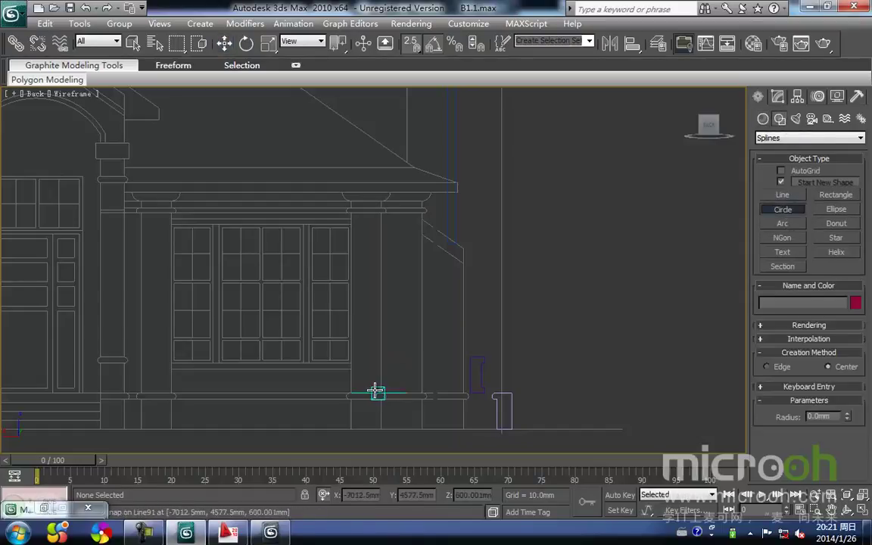
left_click_drag(366, 392, 389, 218)
right_click(389, 219)
middle_click_drag(375, 246, 374, 220)
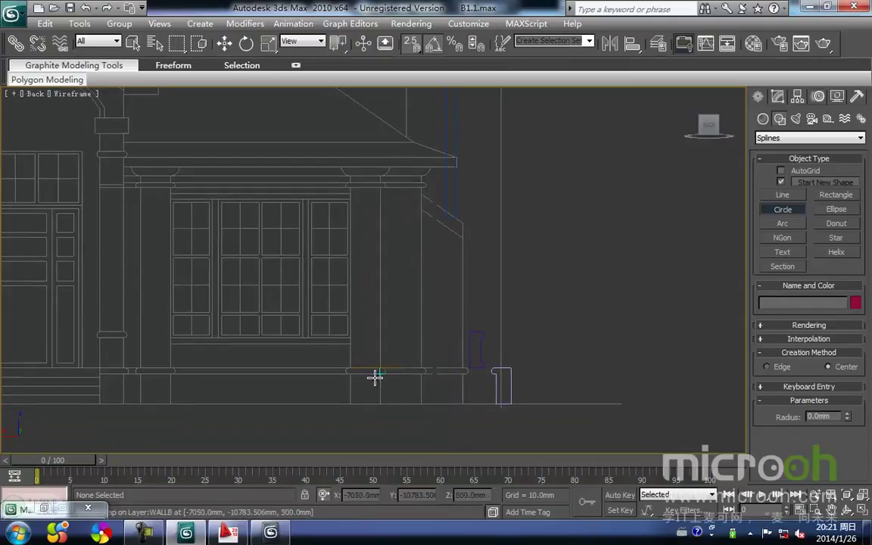
left_click_drag(370, 365, 369, 170)
right_click(370, 170)
middle_click_drag(377, 358, 364, 370)
left_click_drag(367, 378, 368, 176)
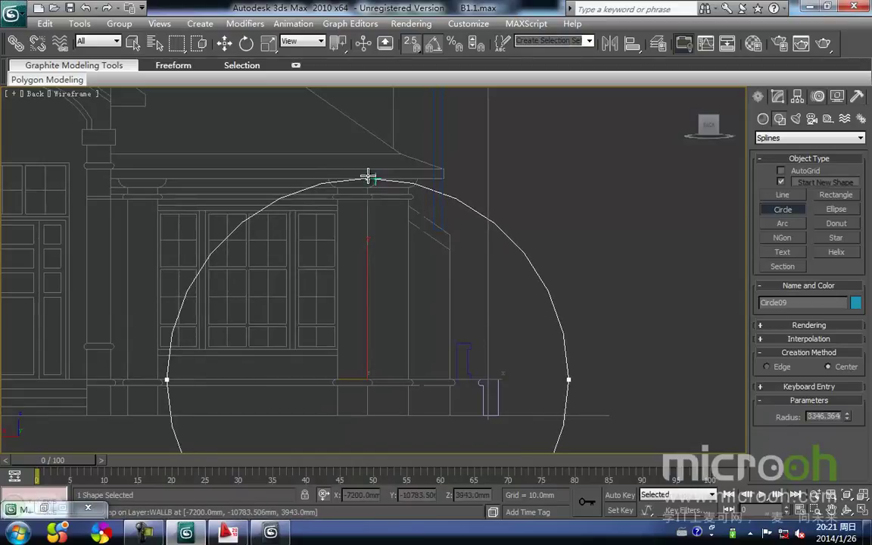
scroll(371, 176, "up", 3)
scroll(369, 259, "up", 2)
scroll(370, 193, "up", 2)
middle_click_drag(370, 193, 370, 224)
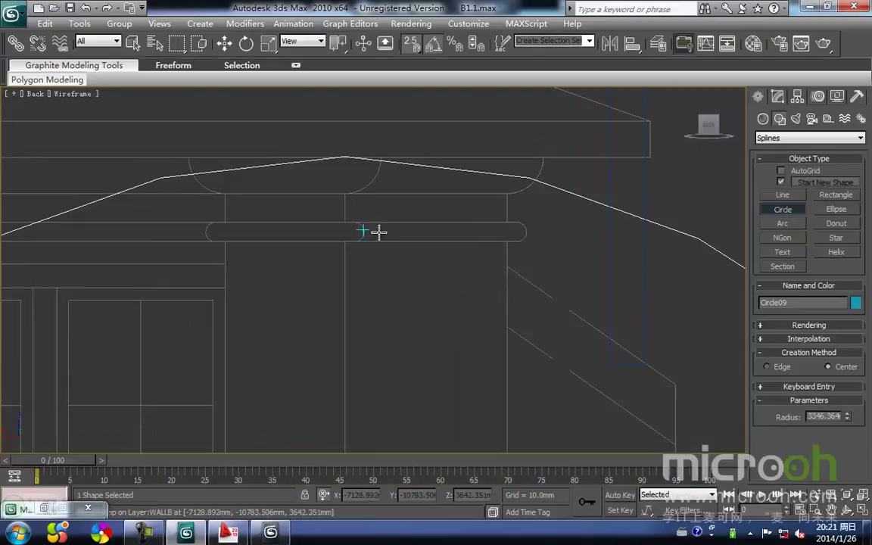
key("w")
scroll(371, 227, "down", 5)
middle_click_drag(366, 197, 366, 190)
key("Delete")
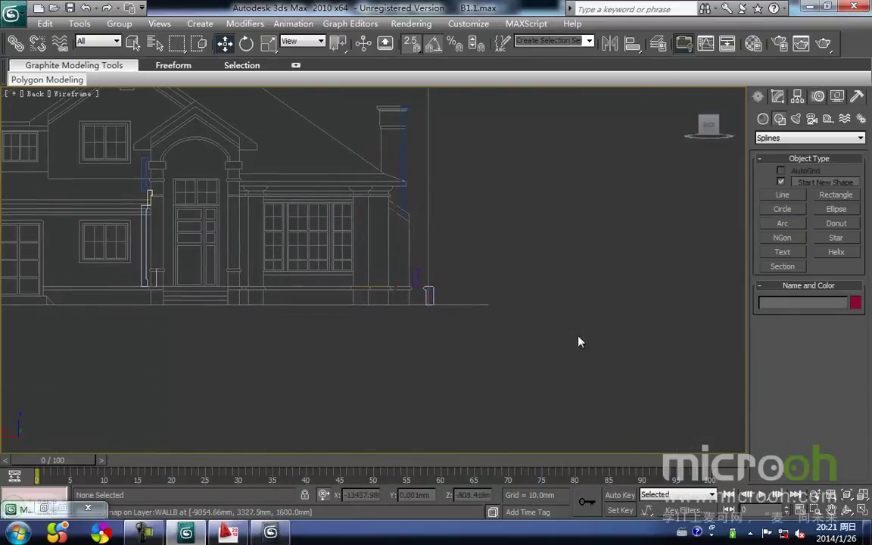
Extrude the pier outline by 3346 mm up to the underside of the eaves
left_click(371, 287)
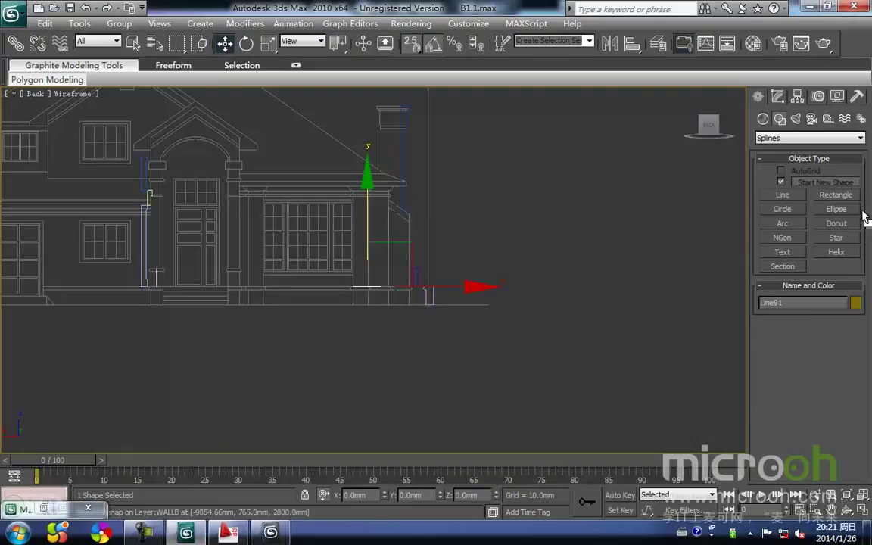
left_click(779, 97)
left_click(832, 155)
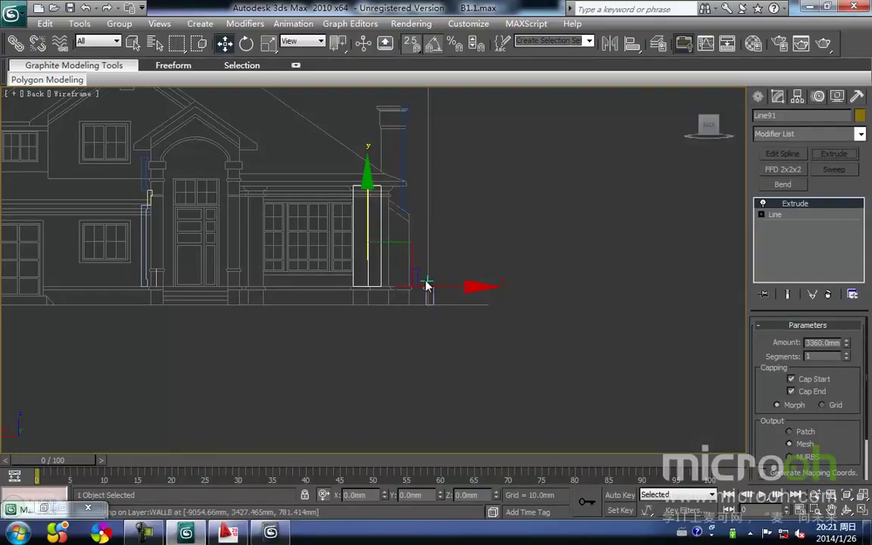
scroll(372, 210, "up", 5)
right_click(847, 344)
type("3346")
key("Return")
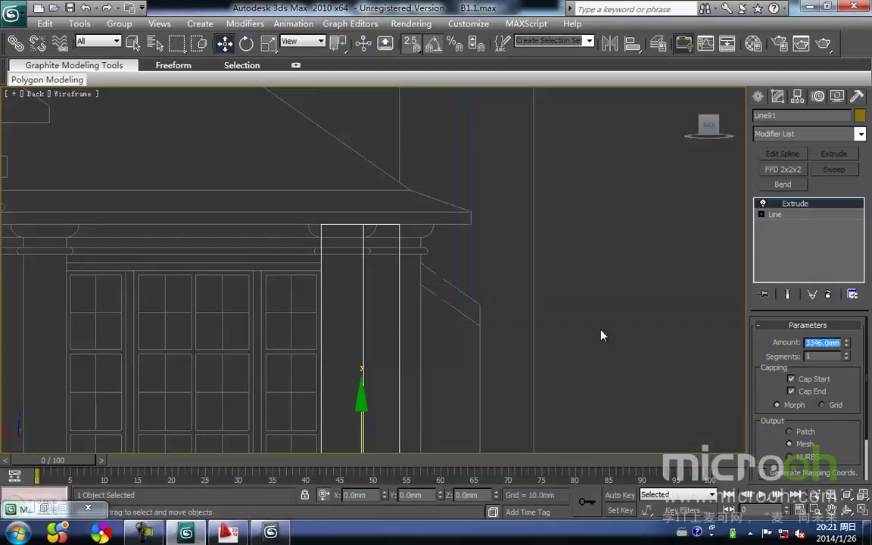
left_click(331, 189)
middle_click_drag(358, 209, 434, 215)
scroll(413, 208, "up", 1)
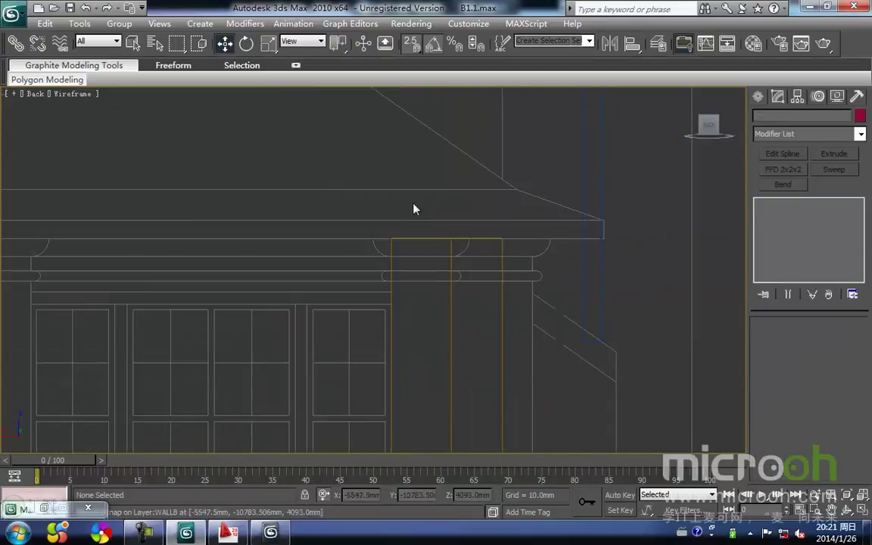
In the Top view, clone the extruded pier along the window wall as one instance
scroll(393, 283, "down", 2)
middle_click_drag(140, 256, 286, 251)
key("t")
scroll(296, 181, "down", 4)
scroll(292, 259, "up", 5)
middle_click_drag(444, 283, 570, 306)
middle_click_drag(365, 223, 510, 249)
scroll(510, 248, "down", 1)
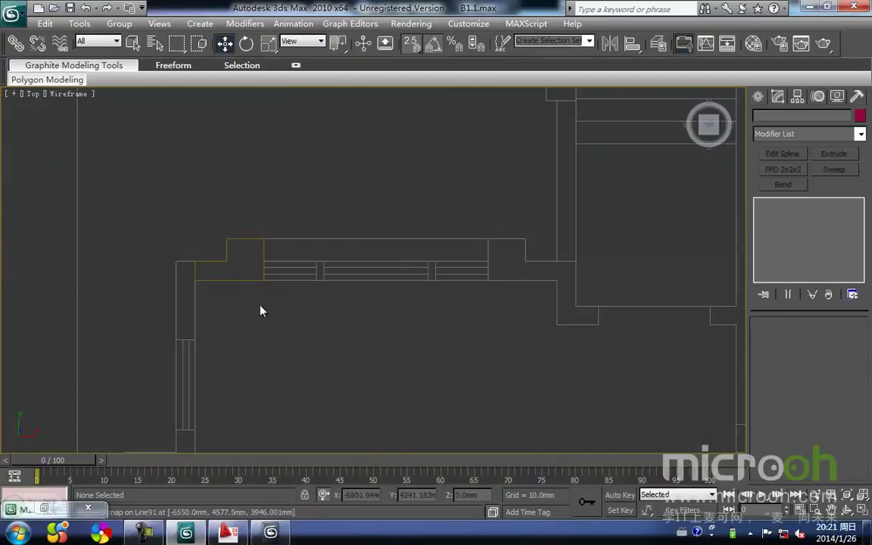
left_click(264, 263)
middle_click_drag(283, 300, 222, 255)
key("space")
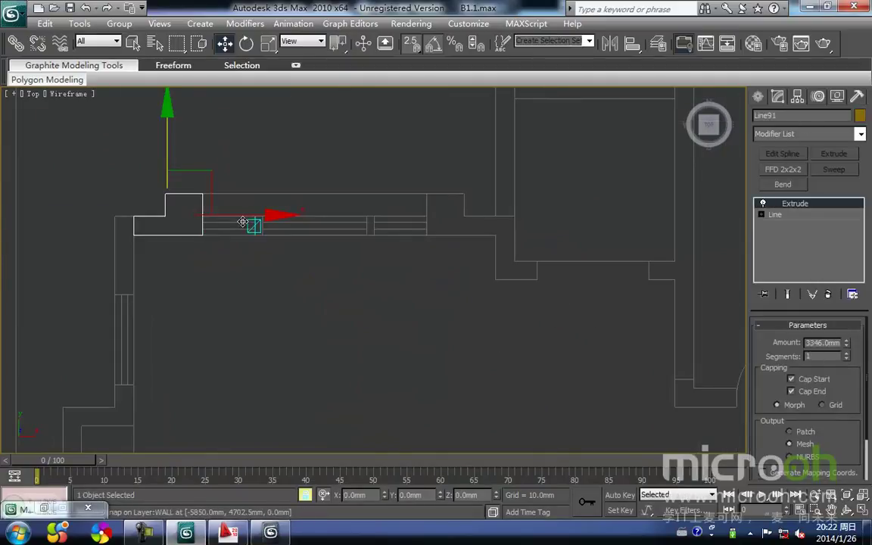
left_click_drag(244, 219, 299, 219, "shift")
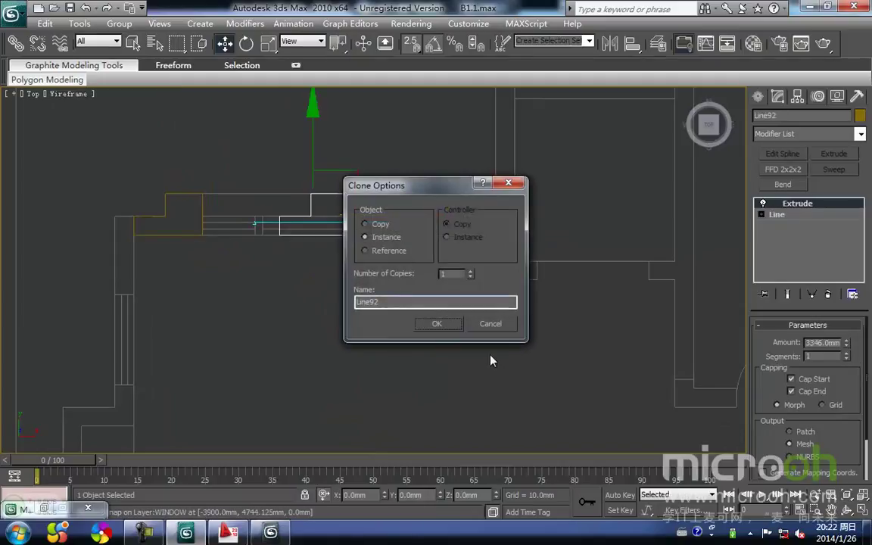
left_click(436, 324)
Mirror the cloned pier along X without a clone and snap it to the other side of the window opening
left_click(610, 44)
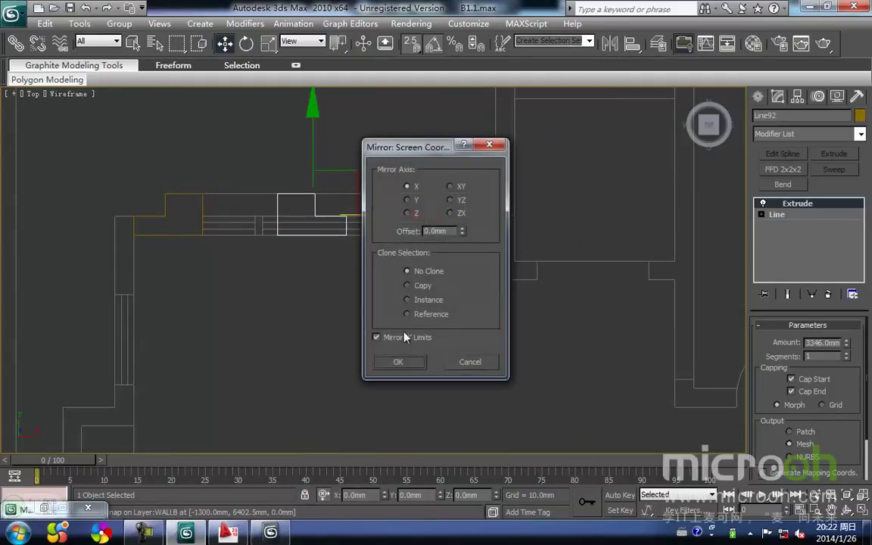
left_click(414, 363)
left_click_drag(277, 250, 423, 250)
left_click(397, 230)
Show both piers shaded in the Back view and compare them with the elevation drawing
left_click_drag(521, 331, 141, 183)
middle_click_drag(221, 234, 246, 223)
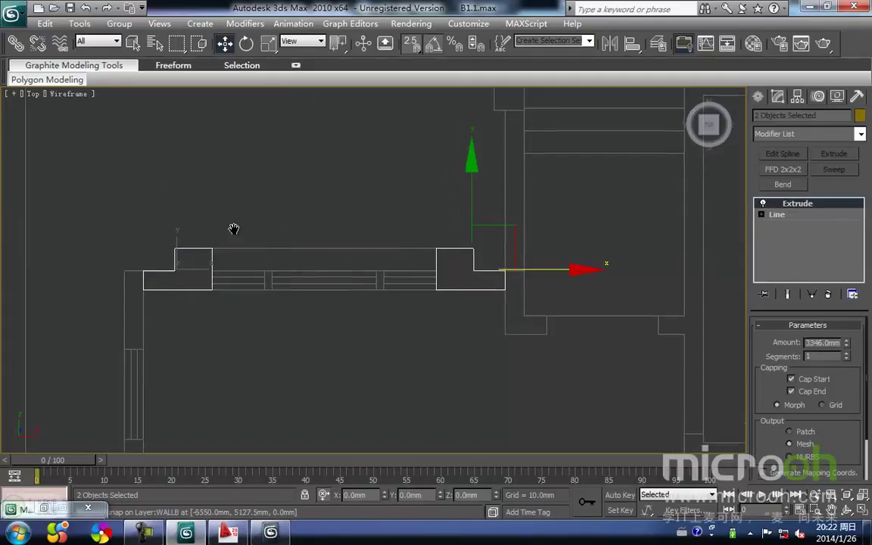
key("b")
key("z")
middle_click_drag(323, 272, 324, 257)
scroll(324, 258, "down", 2)
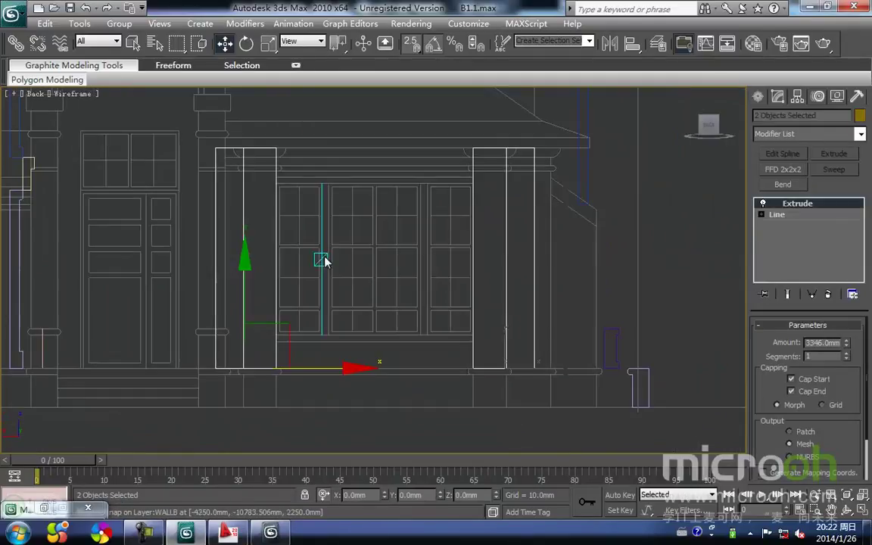
key("F3")
left_click(331, 249)
scroll(331, 248, "down", 2)
Assign the 文化石贴面 material to both piers and put the Material Editor away
left_click_drag(523, 286, 215, 192)
left_click(467, 389)
left_click(280, 258)
key("m")
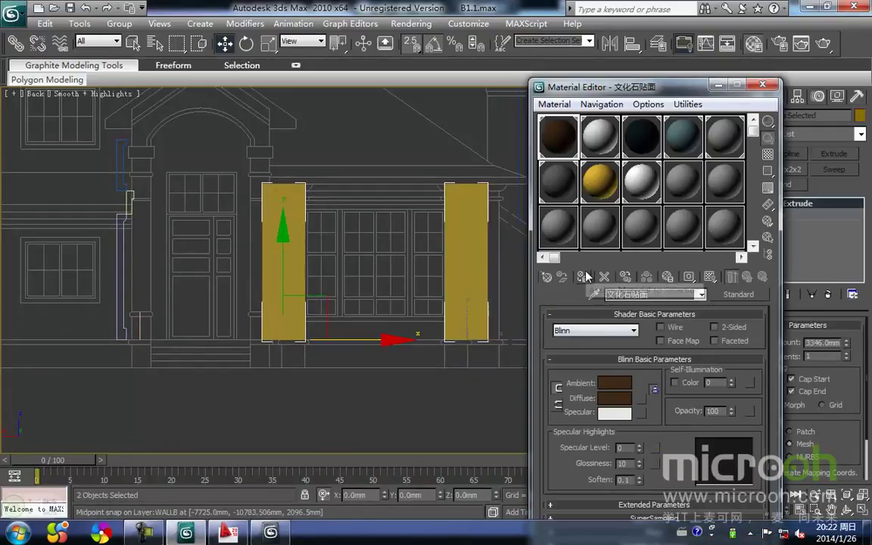
left_click(586, 277)
left_click(414, 413)
left_click(717, 85)
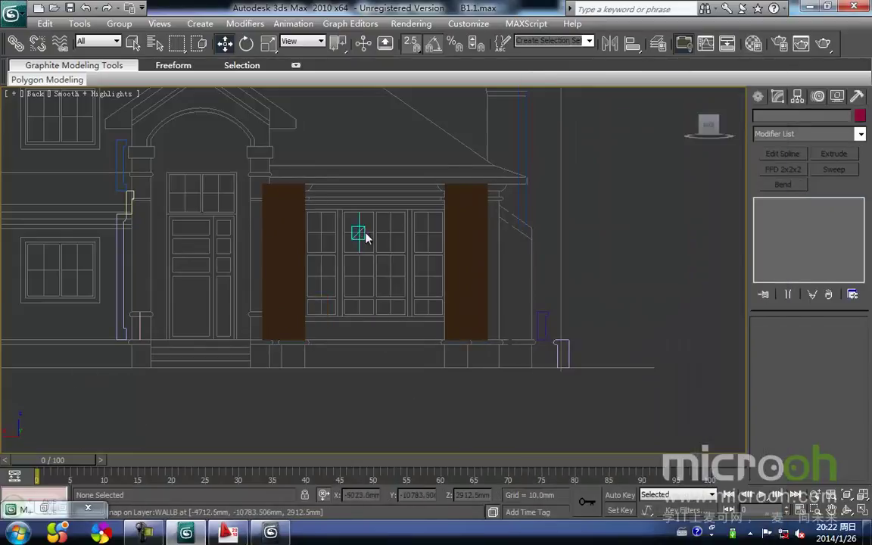
Draw a 446 by 3000 mm rectangle between the piers, from the underside of the eaves down to the line above the window frame
scroll(366, 235, "up", 6)
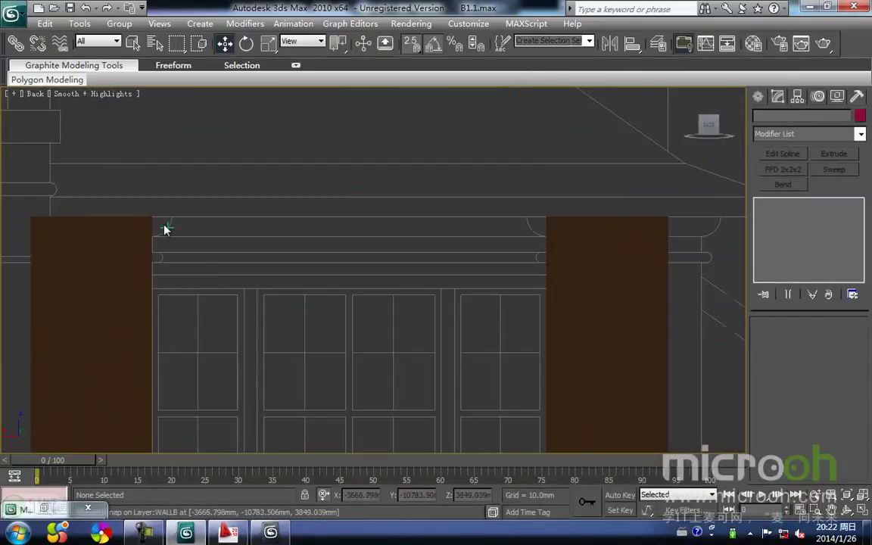
scroll(187, 234, "down", 5)
scroll(301, 297, "up", 5)
scroll(388, 301, "down", 3)
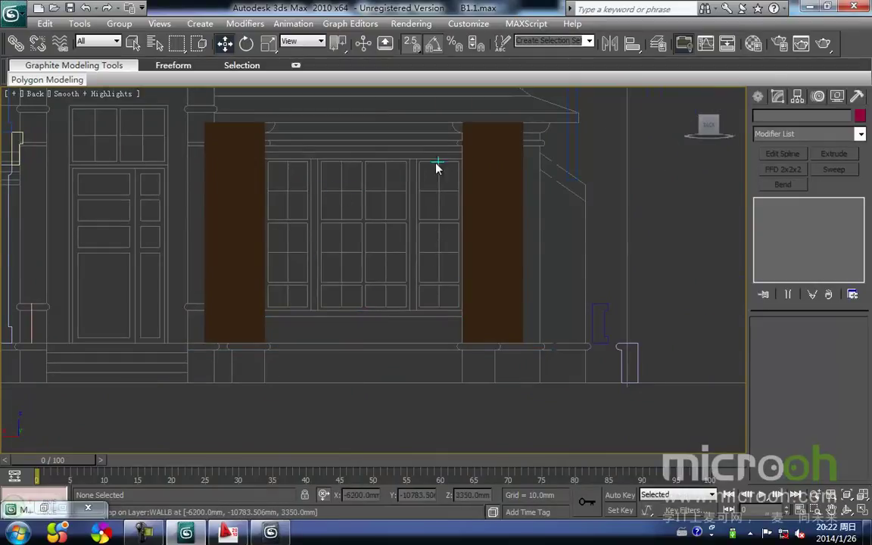
left_click(757, 97)
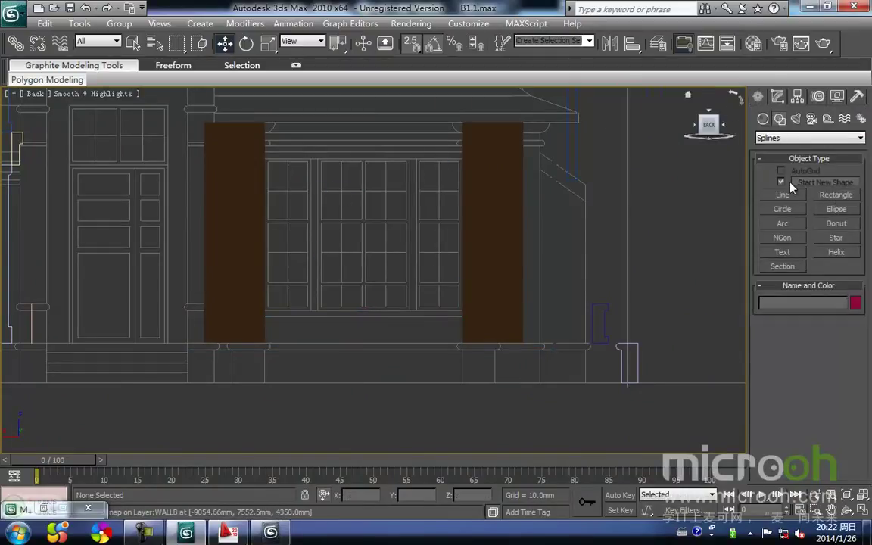
left_click(832, 195)
scroll(238, 245, "up", 4)
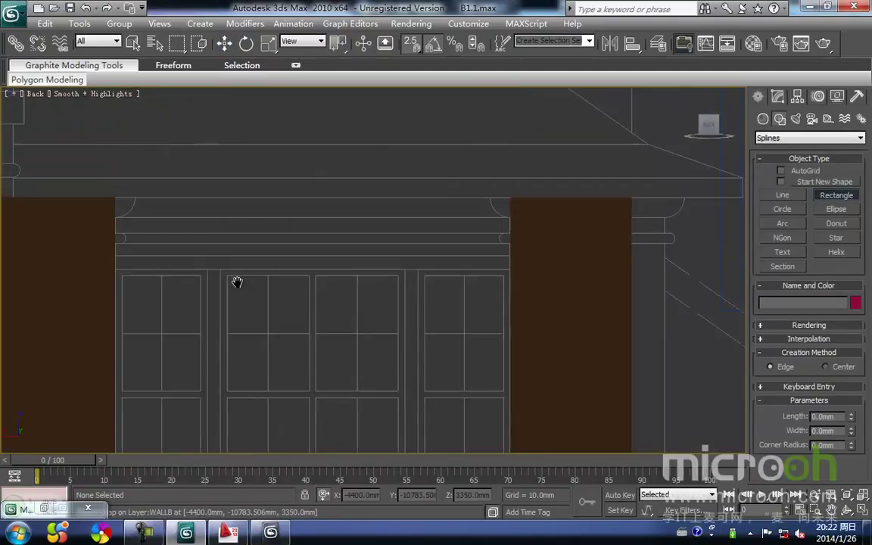
left_click_drag(508, 203, 105, 257)
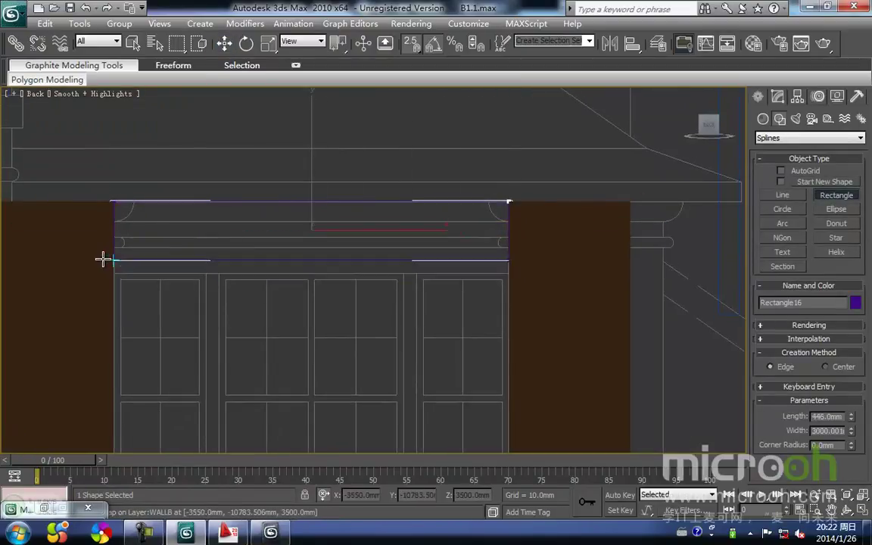
Add a 400 by 3000 mm rectangle to the same shape, between the window sill and the base moulding
scroll(156, 272, "down", 2)
mouse_move(257, 399)
middle_mouse_down()
mouse_move(286, 270)
mouse_move(194, 311)
middle_mouse_up()
scroll(299, 277, "up", 2)
middle_click_drag(248, 320, 321, 305)
mouse_move(203, 322)
middle_mouse_down()
mouse_move(159, 329)
mouse_move(140, 297)
middle_mouse_up()
left_click_drag(119, 284, 512, 335)
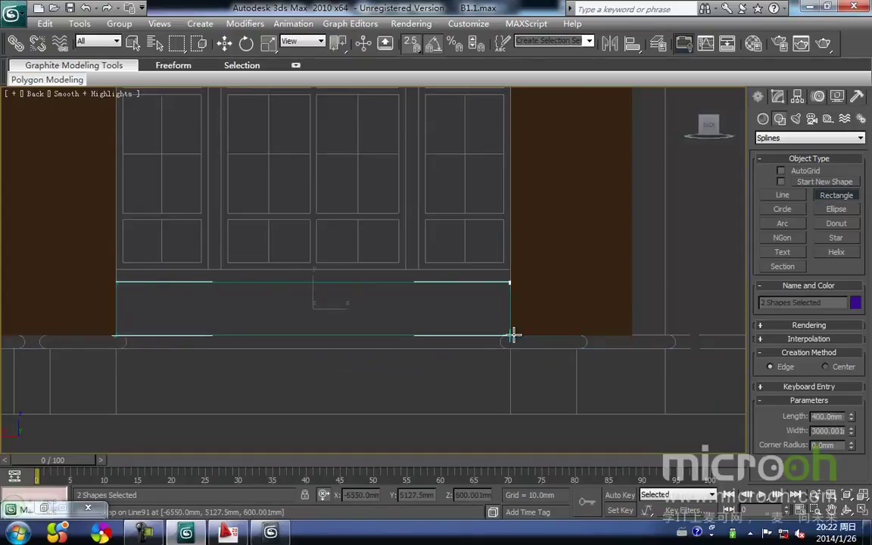
Extrude the two-rectangle wall shape above and below the window by 250 mm
key("w")
left_click(369, 372)
scroll(371, 374, "down", 2)
left_click(358, 347)
middle_click_drag(555, 259, 504, 342)
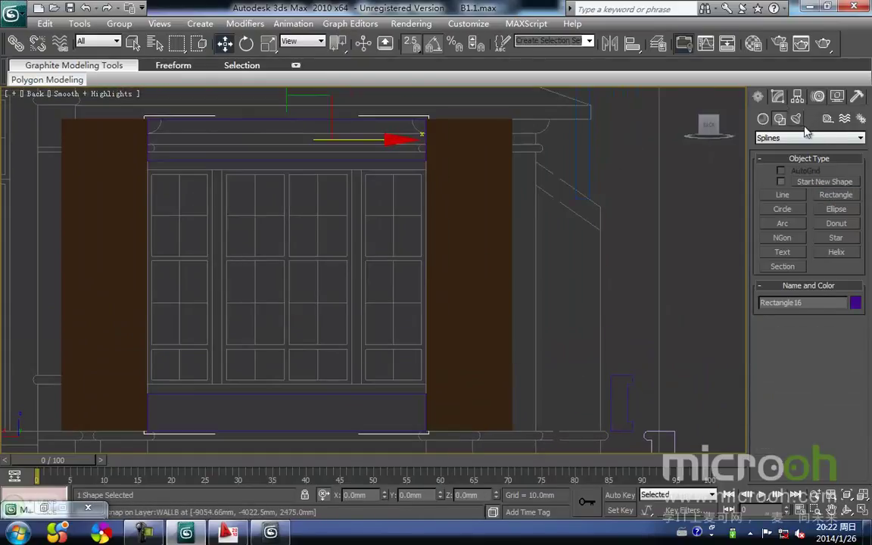
left_click(777, 96)
left_click(833, 154)
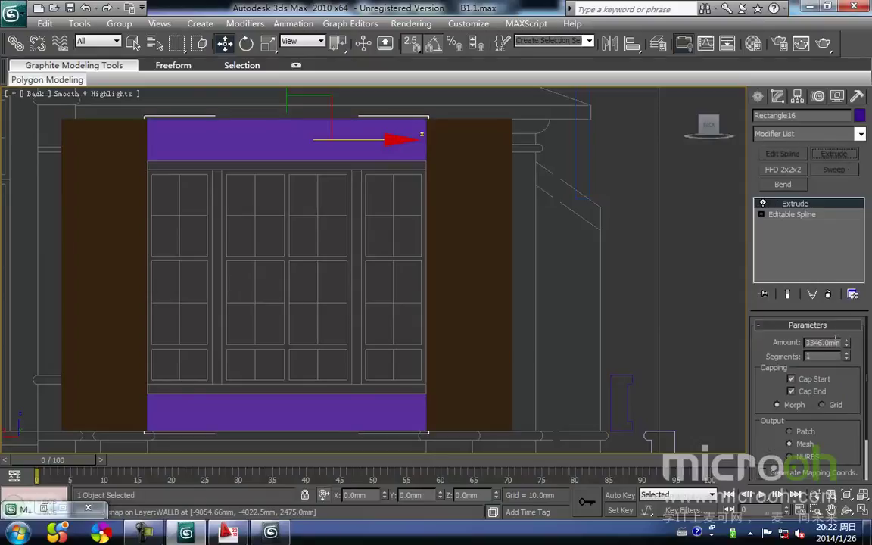
type("250")
key("Return")
left_click(345, 216)
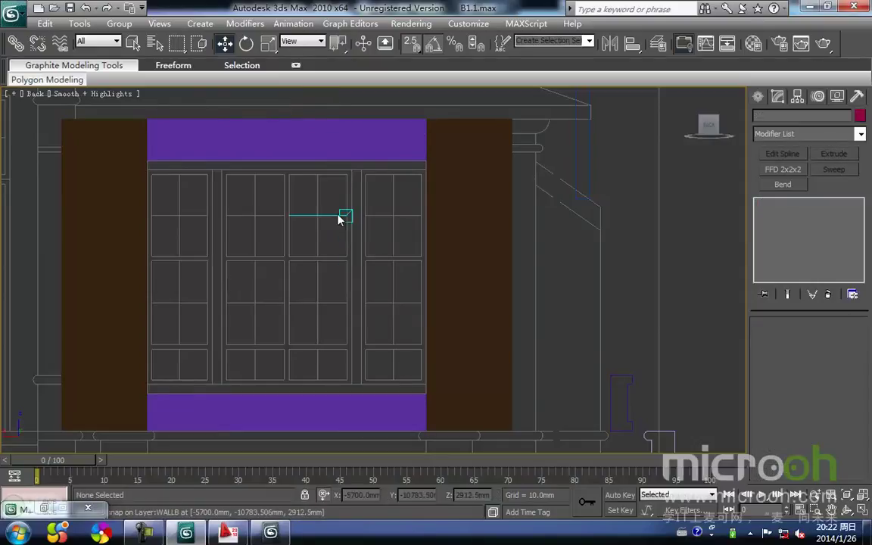
Move the extruded wall pieces above and below the window back into line between the two piers in the floor plan
left_click(281, 138)
middle_click_drag(283, 168, 348, 253)
key("t")
key("z")
scroll(323, 243, "down", 8)
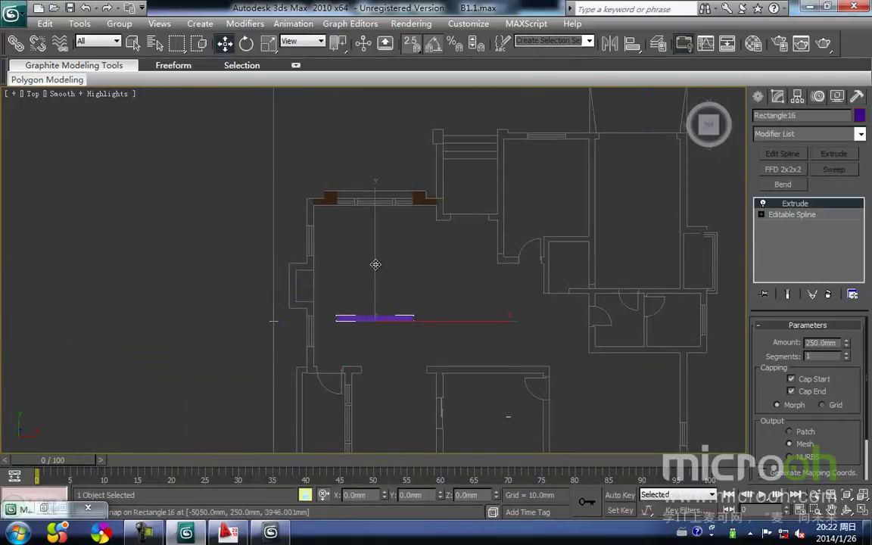
left_click_drag(377, 262, 374, 201)
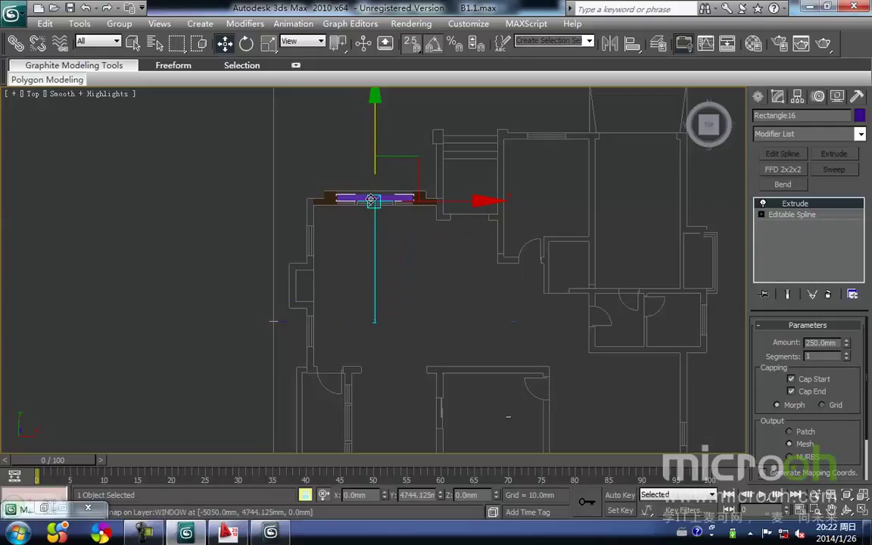
scroll(323, 187, "up", 3)
scroll(346, 296, "up", 3)
middle_click_drag(323, 187, 367, 338)
left_click_drag(274, 294, 278, 325)
left_click_drag(459, 348, 402, 242)
middle_click_drag(400, 284, 373, 282)
scroll(374, 294, "down", 2)
Assign the 文化石贴面 material to the wall pieces above and below the window and put the Material Editor away
key("k")
key("z")
key("m")
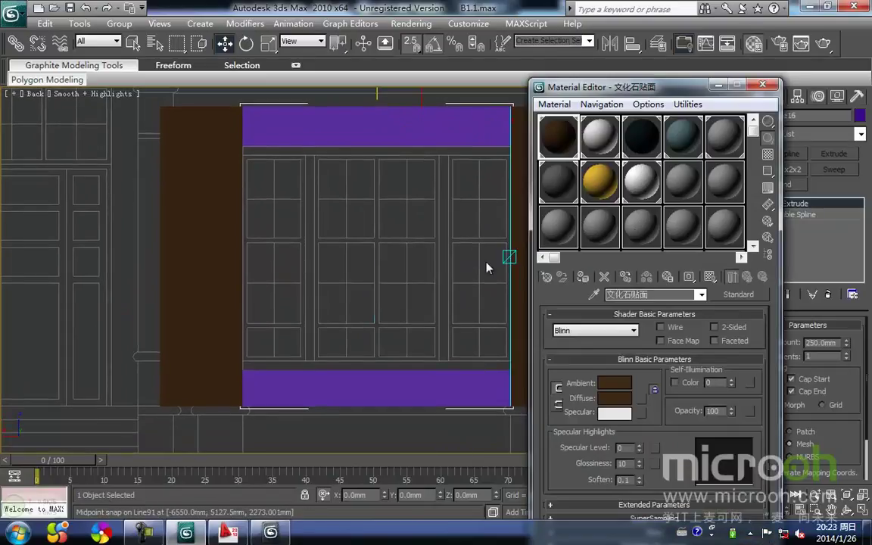
left_click(581, 277)
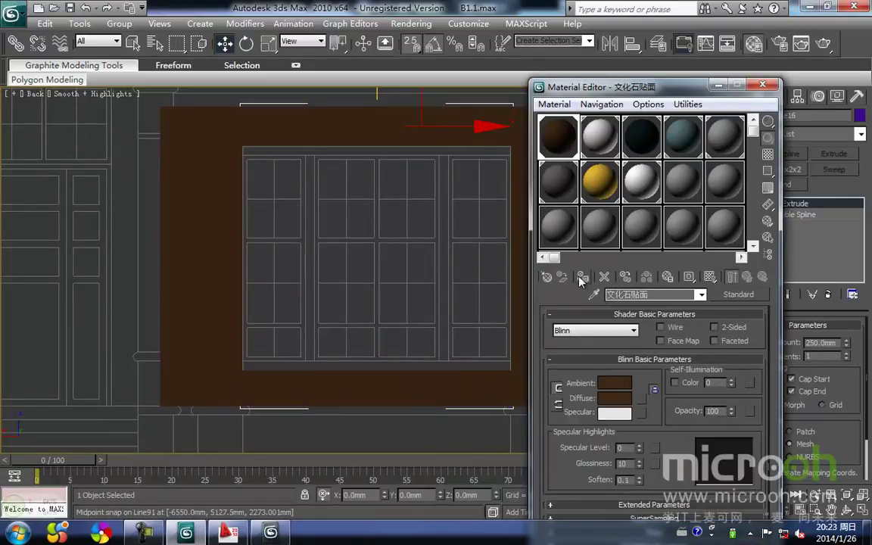
left_click(718, 85)
Draw horizontal lines along the window frame's top edge and the upper edge of its sill, in one shape
middle_click_drag(406, 140, 375, 179)
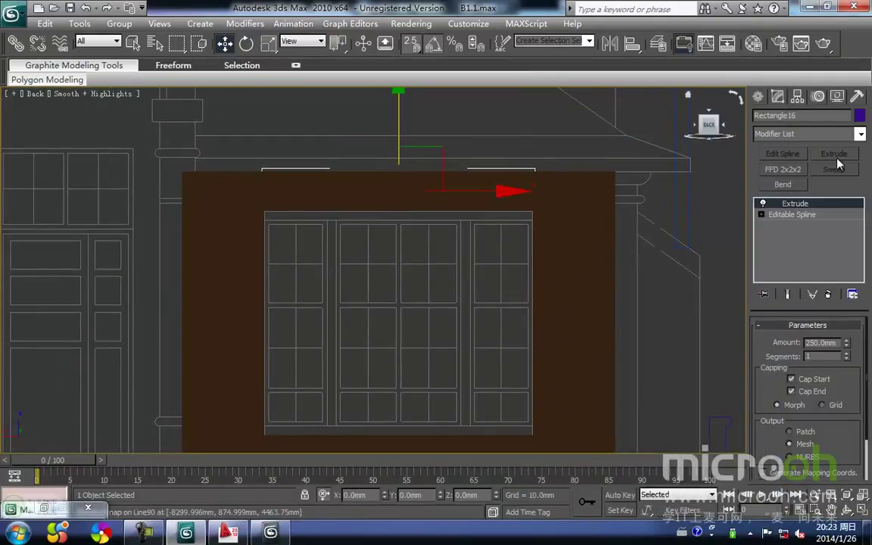
left_click(758, 98)
left_click(780, 183)
left_click(783, 195)
scroll(338, 255, "up", 2)
middle_click_drag(328, 222, 349, 236)
left_click(254, 178)
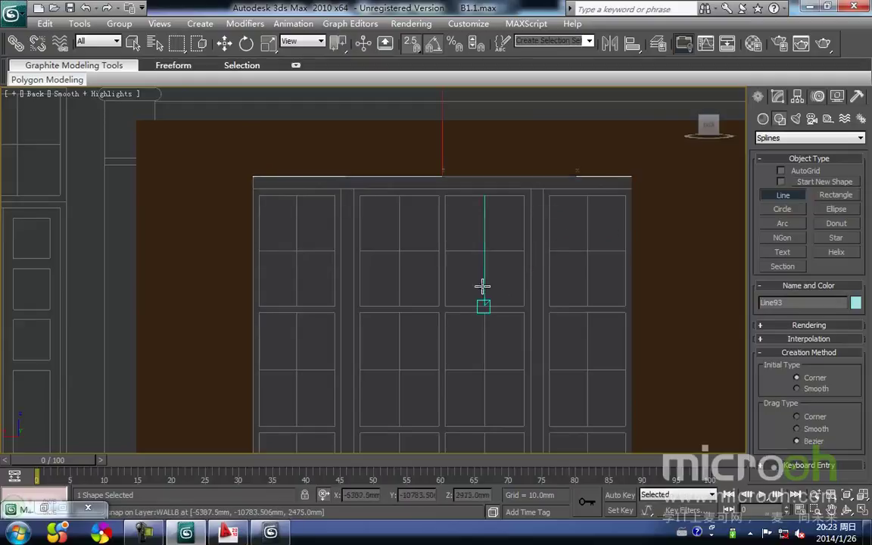
scroll(419, 292, "down", 3)
scroll(371, 351, "up", 5)
middle_click_drag(354, 361, 317, 415)
middle_click_drag(358, 294, 364, 256)
left_click(220, 383)
left_click(600, 380)
right_click(496, 327)
Add two vertical lines to the same shape along the two mullions, from the frame's head down to the sill
scroll(438, 298, "down", 2)
left_click(340, 190)
left_click(341, 395)
right_click(384, 374)
left_click(474, 189)
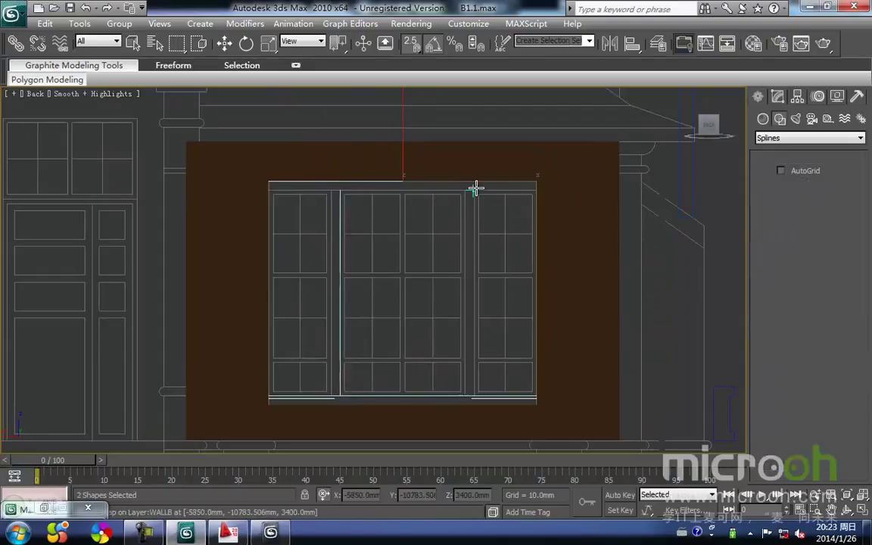
left_click(474, 395)
right_click(432, 341)
key("w")
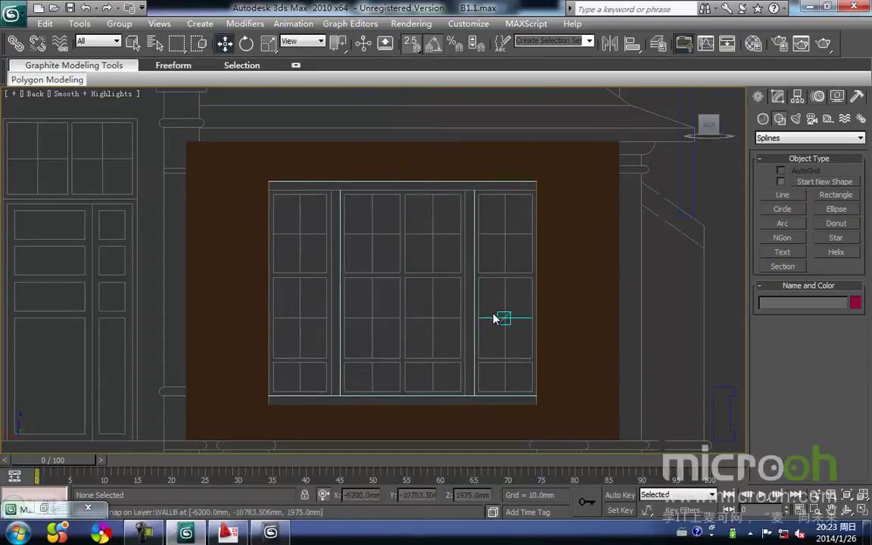
Sweep the window frame lines with the built-in Bar section, entering a section length of 100 mm
scroll(449, 251, "up", 2)
mouse_move(460, 240)
middle_mouse_down()
mouse_move(450, 250)
mouse_move(455, 225)
middle_mouse_up()
scroll(456, 224, "down", 2)
key("space")
mouse_move(424, 149)
left_mouse_down()
mouse_move(456, 162)
mouse_move(429, 149)
left_mouse_up()
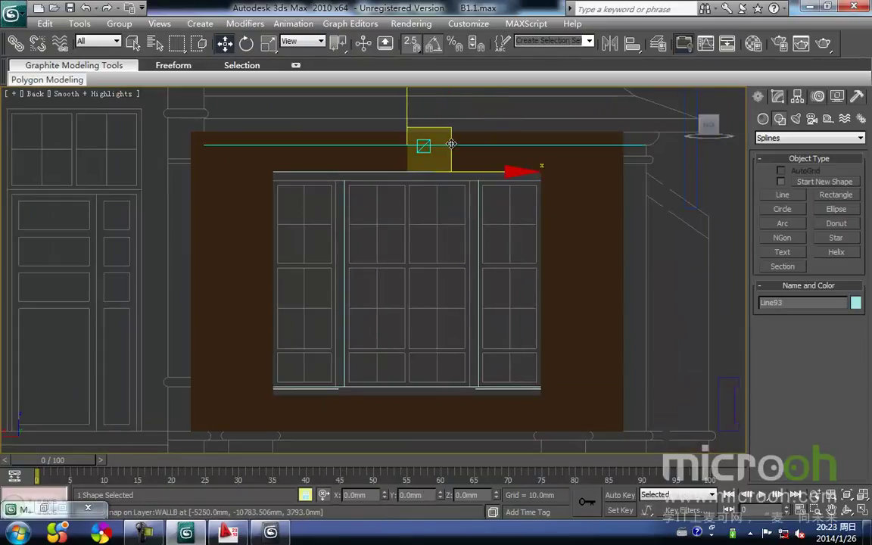
left_click(778, 97)
left_click(832, 169)
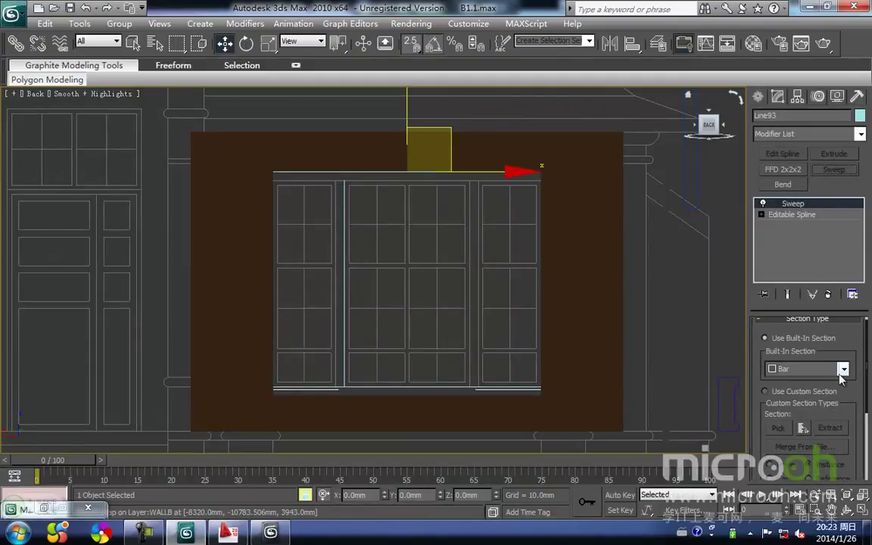
scroll(757, 371, "down", 5)
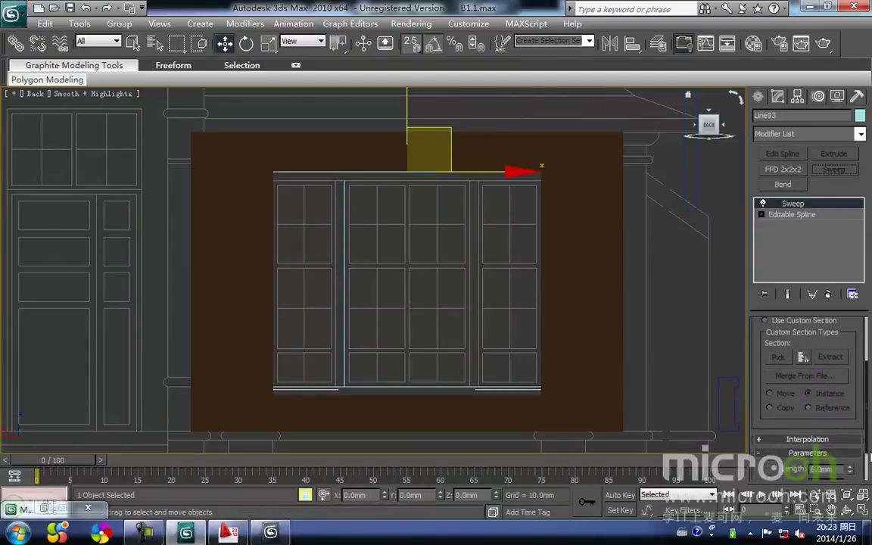
scroll(829, 437, "down", 1)
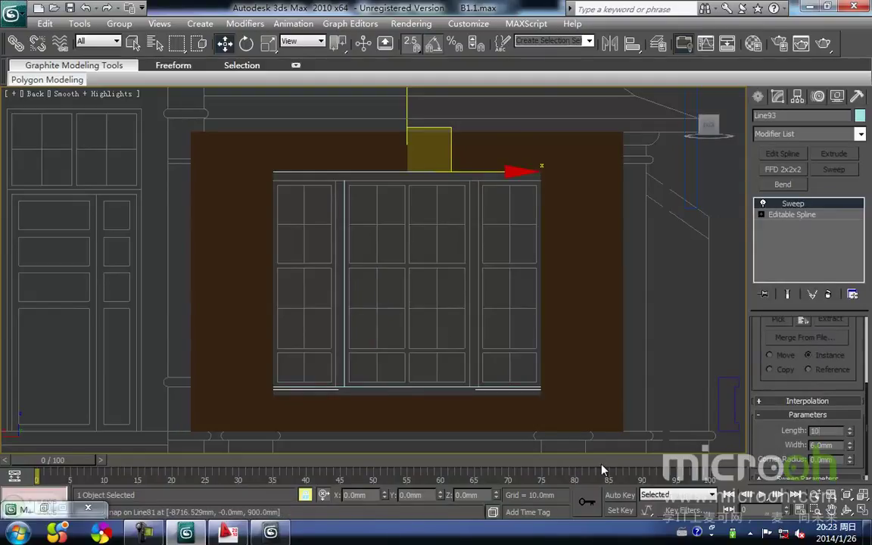
Set the Bar section of the window frame sweep to a length of 300 mm and a width of 100 mm
scroll(405, 239, "up", 5)
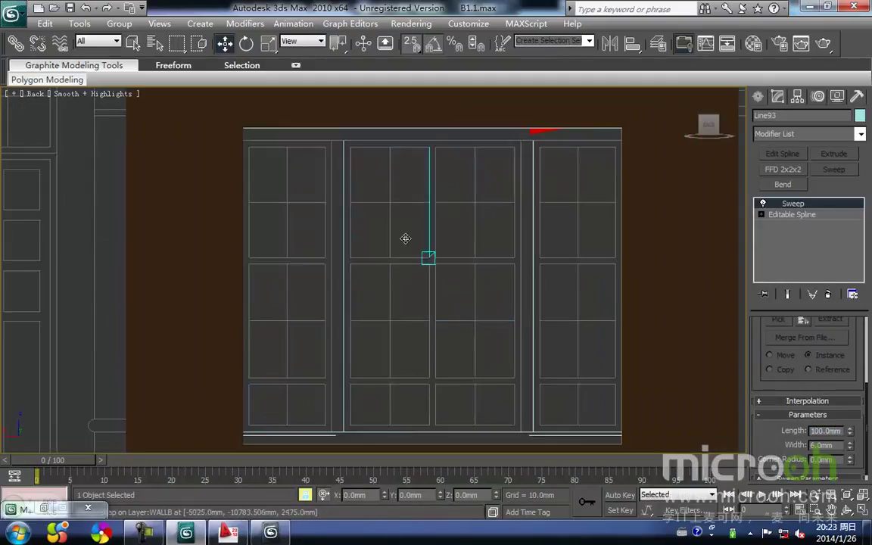
scroll(419, 283, "up", 6)
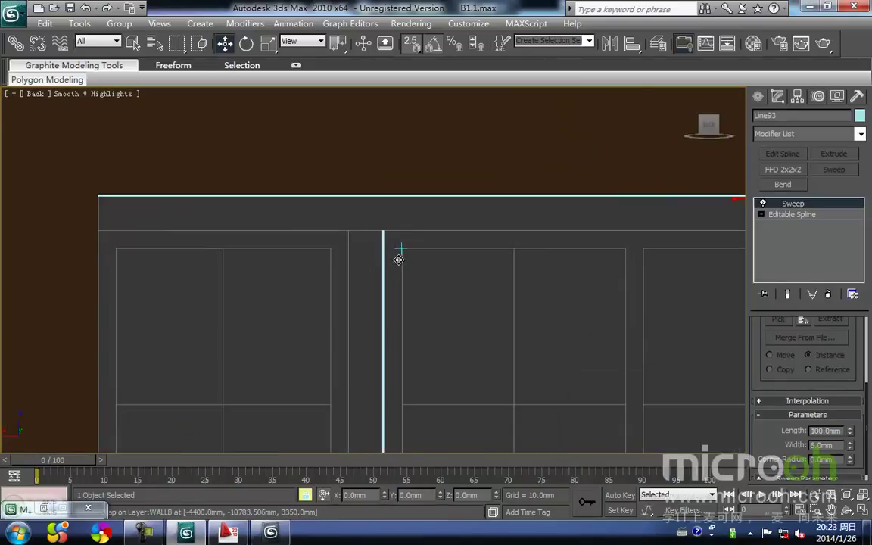
scroll(388, 290, "down", 3)
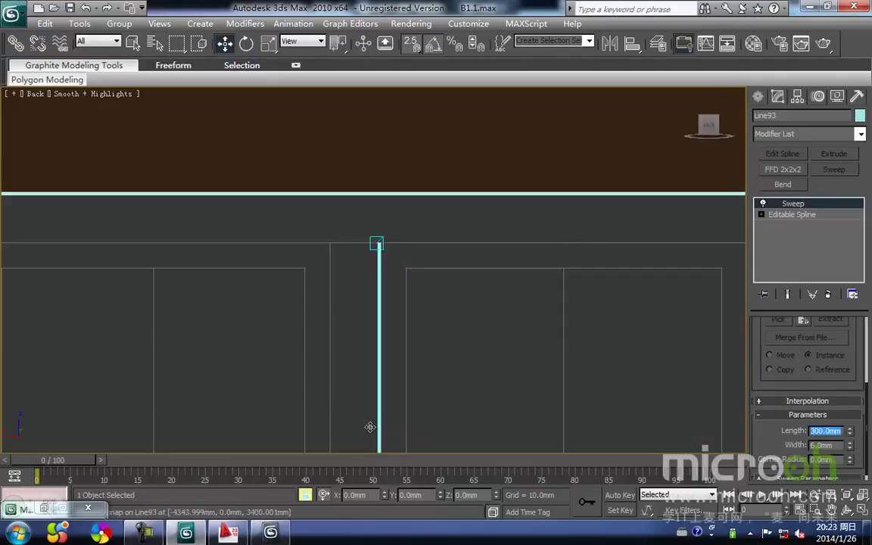
type("100")
key("Return")
scroll(401, 106, "down", 2)
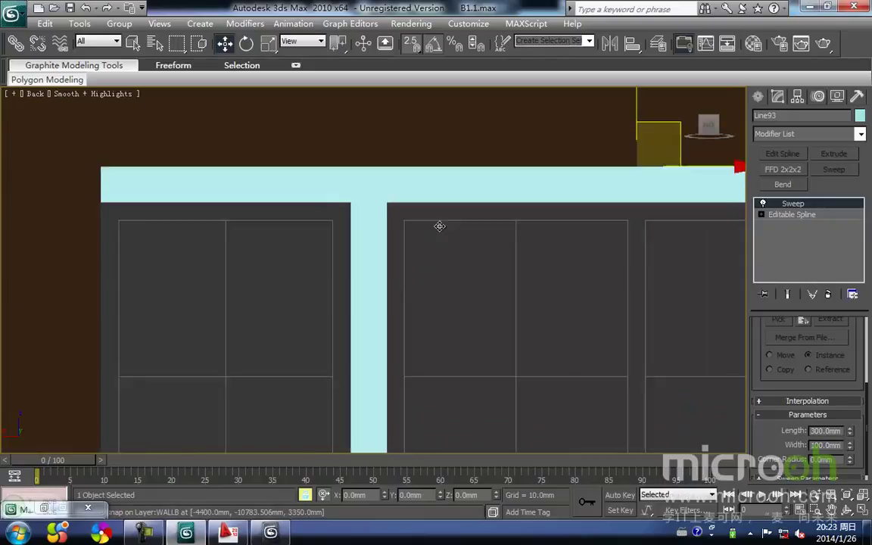
scroll(439, 226, "down", 2)
Move the swept window frame into the wall opening between the piers in the floor plan
key("space")
left_click(432, 339)
left_click(363, 298)
key("t")
key("z")
scroll(348, 263, "down", 4)
key("F3")
scroll(298, 344, "down", 8)
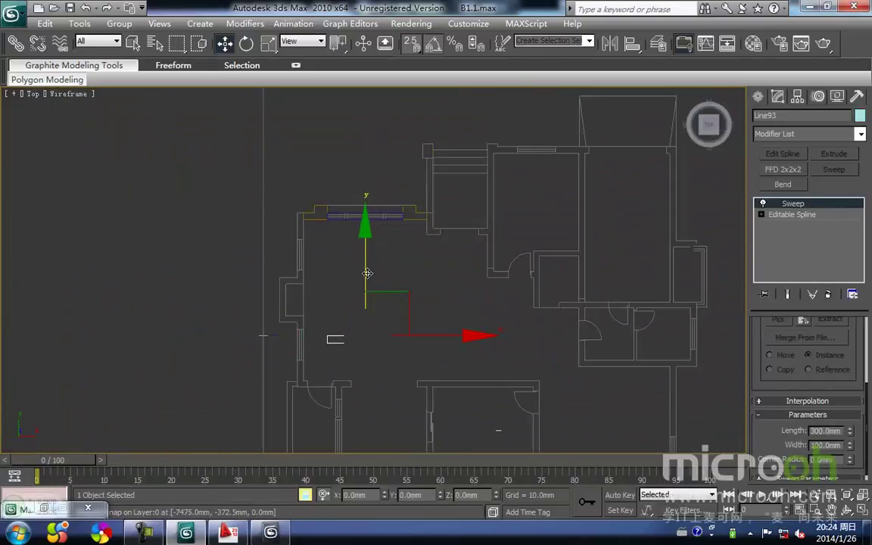
left_click_drag(364, 278, 345, 212)
scroll(345, 215, "up", 6)
middle_click_drag(341, 239, 361, 340)
scroll(276, 257, "up", 4)
middle_click_drag(269, 252, 365, 303)
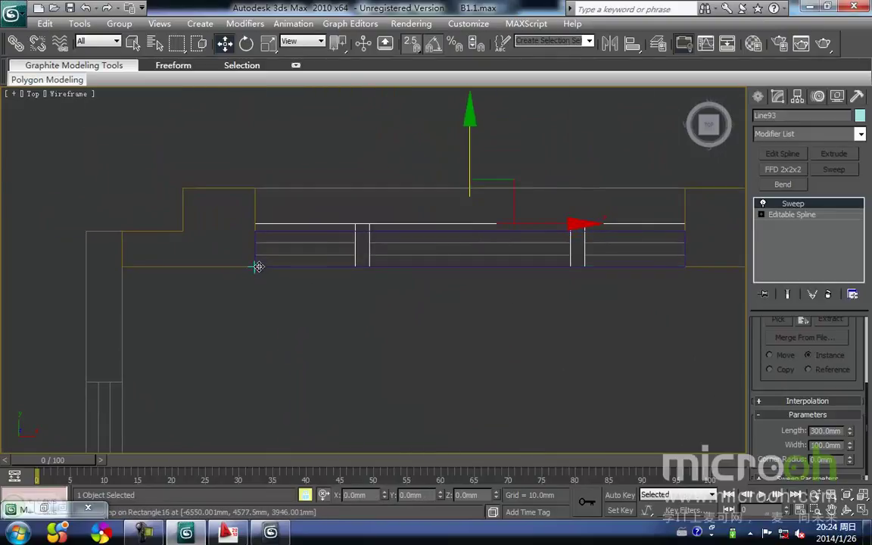
Assign the 门窗套 material to the window frame and put the Material Editor away
key("k")
scroll(330, 280, "down", 1)
middle_click_drag(340, 280, 373, 260)
key("F3")
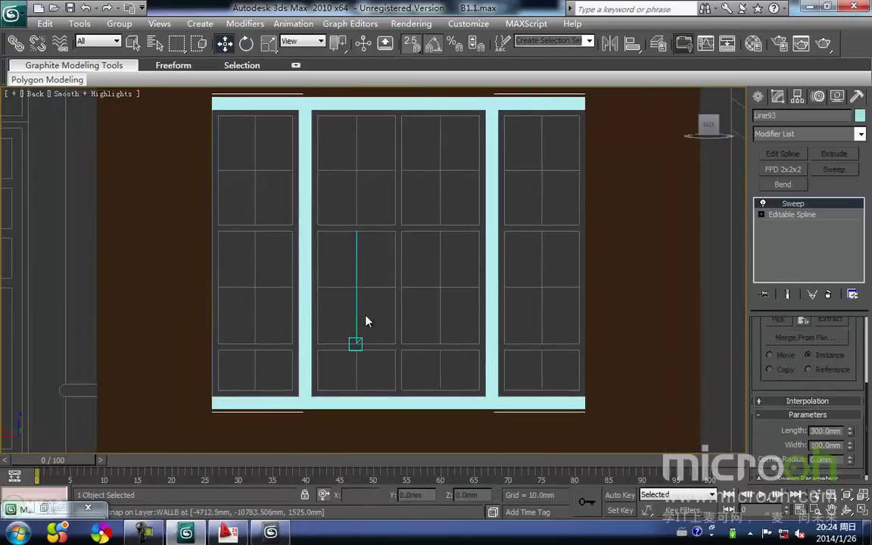
middle_click_drag(365, 321, 367, 306)
key("m")
left_click(603, 149)
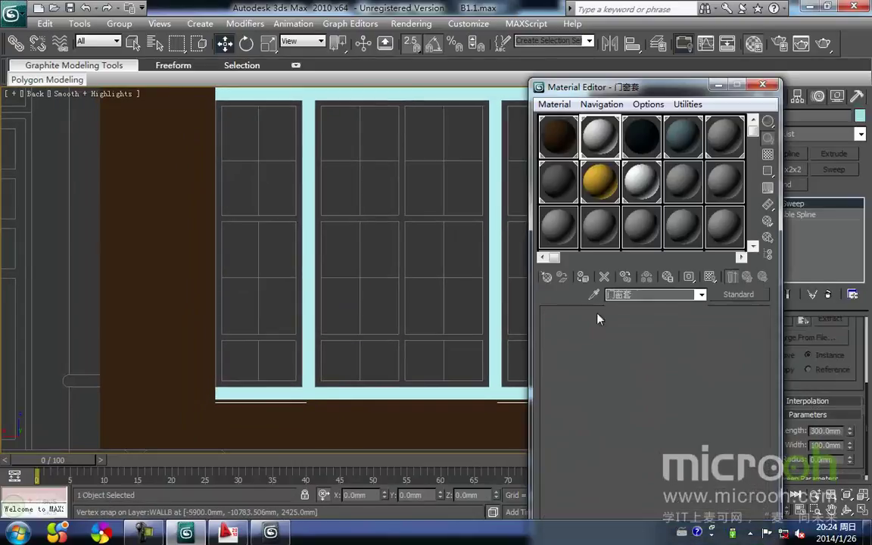
left_click(439, 303)
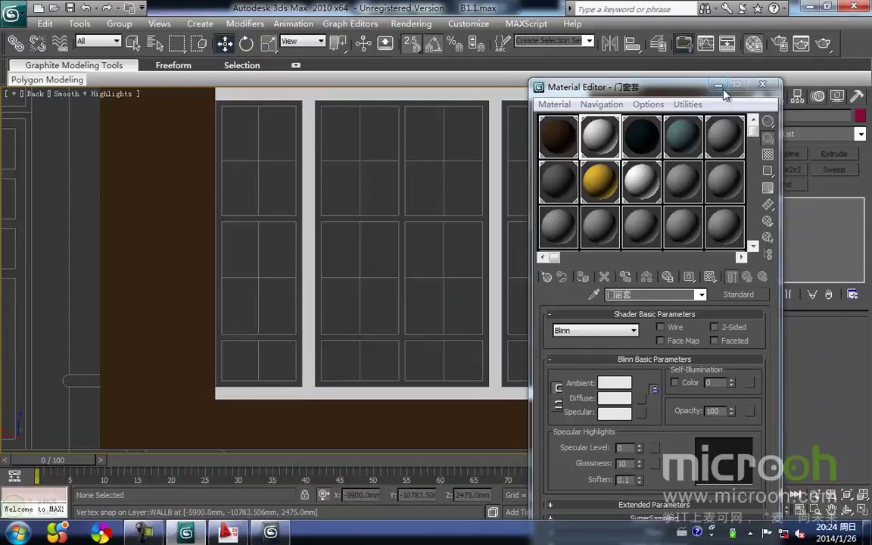
left_click(717, 85)
Draw a 2300 by 700 mm rectangle filling the window's left bay between the wall and the first mullion
mouse_move(418, 247)
middle_mouse_down()
mouse_move(414, 279)
mouse_move(423, 281)
middle_mouse_up()
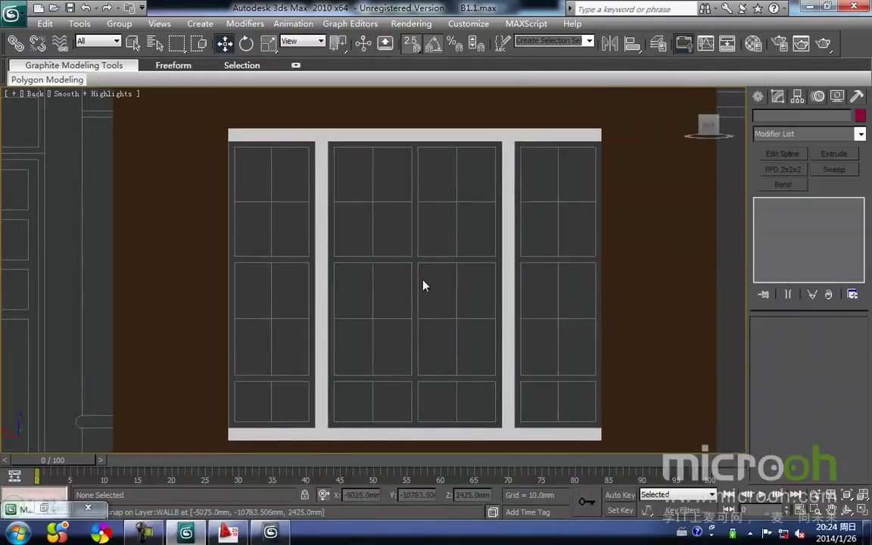
left_click(756, 97)
left_click(783, 184)
left_click(838, 196)
middle_click_drag(338, 188, 360, 189)
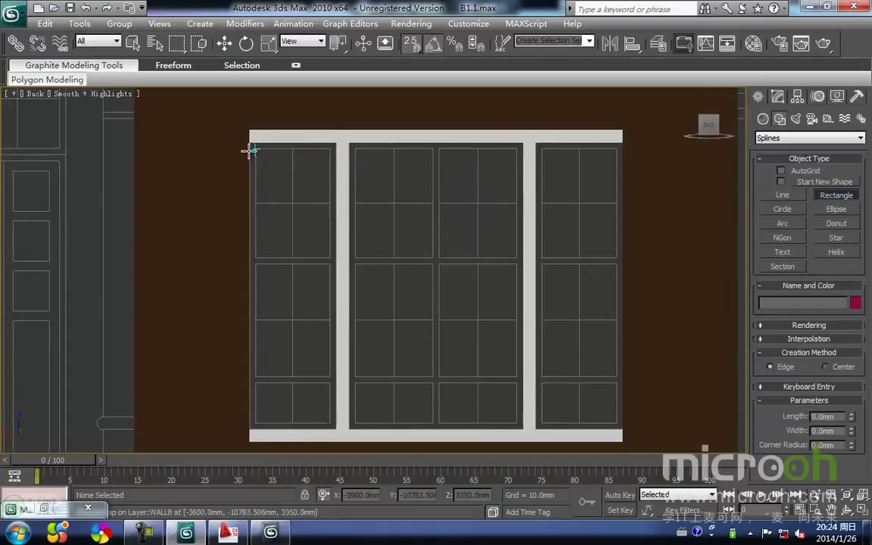
left_click_drag(247, 142, 331, 432)
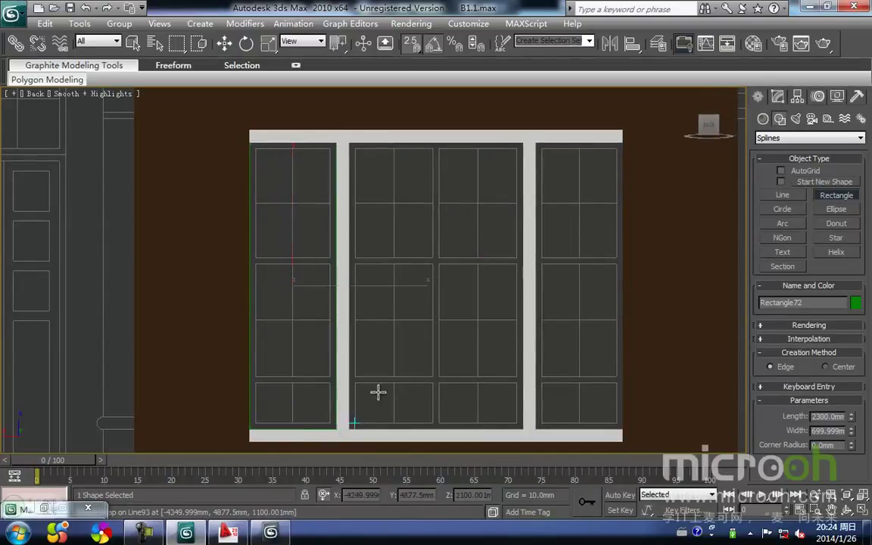
Add three 600 mm wide pane rectangles to the left bay's shape, the middle one 900 mm and the lowest 325 mm high
scroll(252, 161, "up", 3)
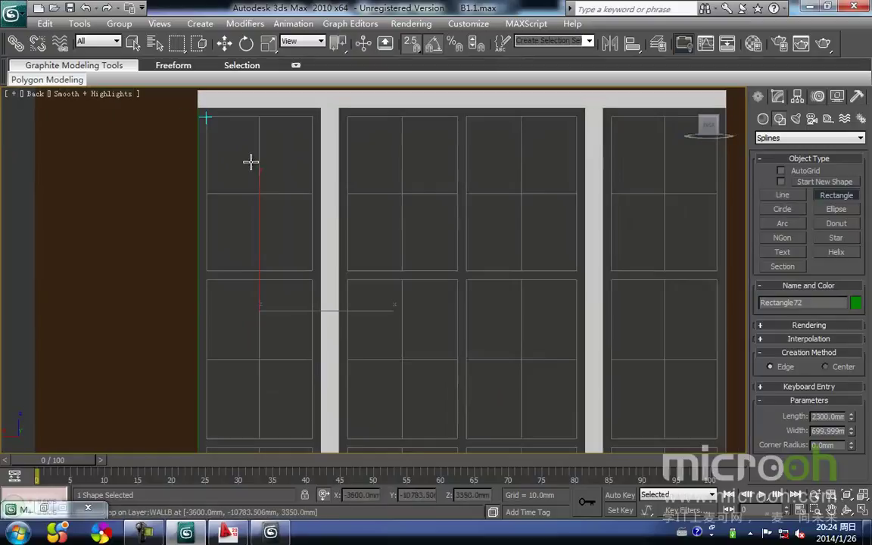
left_click_drag(237, 190, 336, 322)
middle_click_drag(301, 323, 321, 202)
left_click_drag(252, 219, 358, 372)
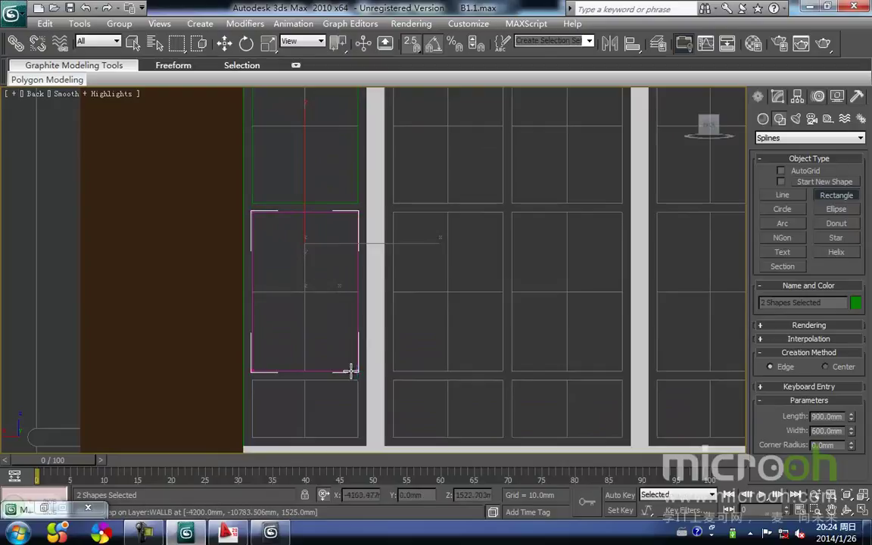
middle_click_drag(301, 379, 331, 305)
left_click_drag(295, 315, 387, 362)
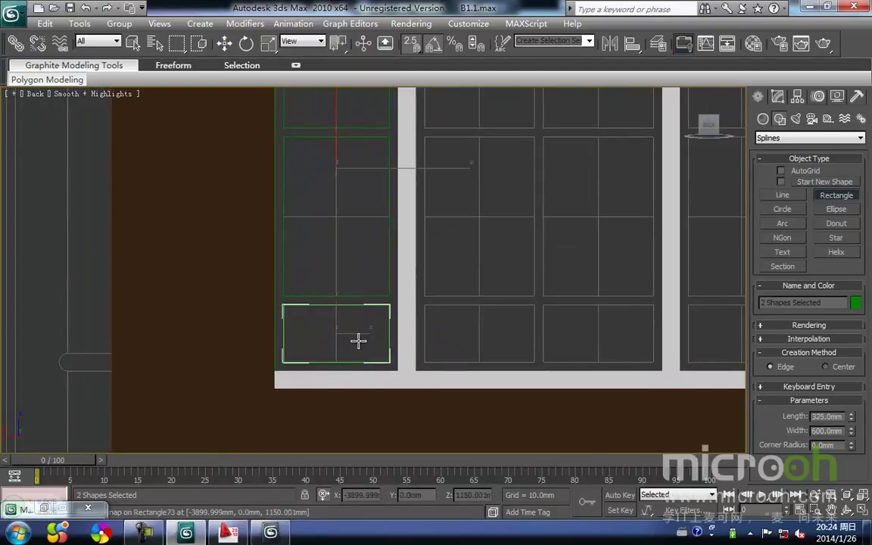
key("w")
scroll(390, 243, "down", 2)
middle_click_drag(390, 243, 356, 296)
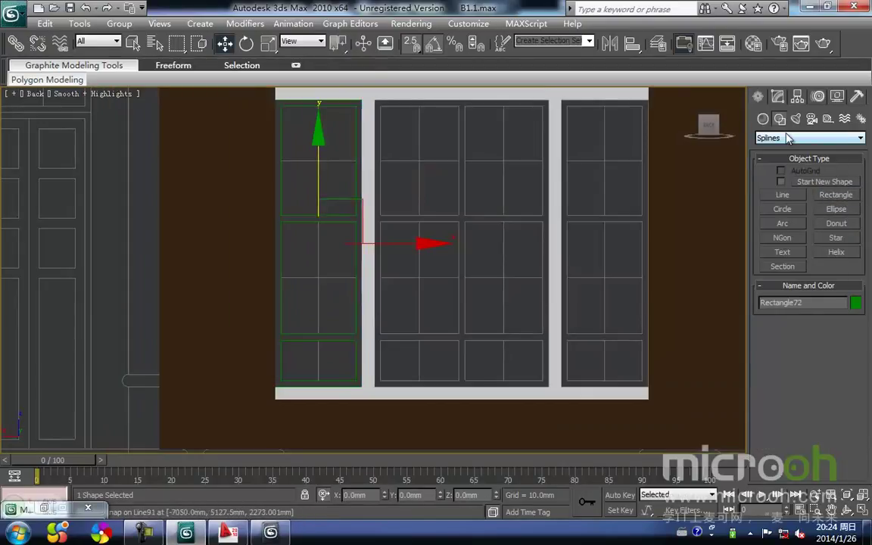
Add a 2300 by 1400 mm rectangle to the same shape, filling the window's central bay between the mullions
left_click(836, 195)
middle_click_drag(422, 181, 390, 221)
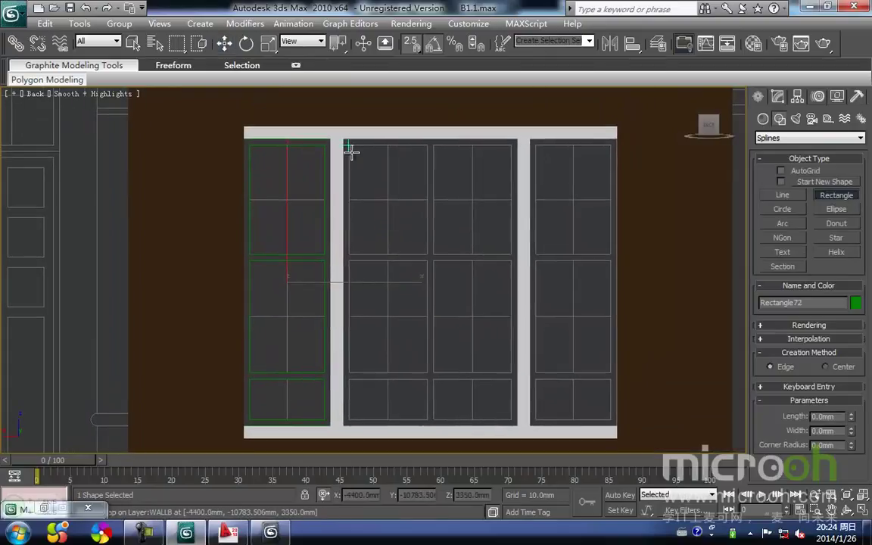
middle_click_drag(377, 169, 323, 169)
left_click_drag(289, 139, 469, 428)
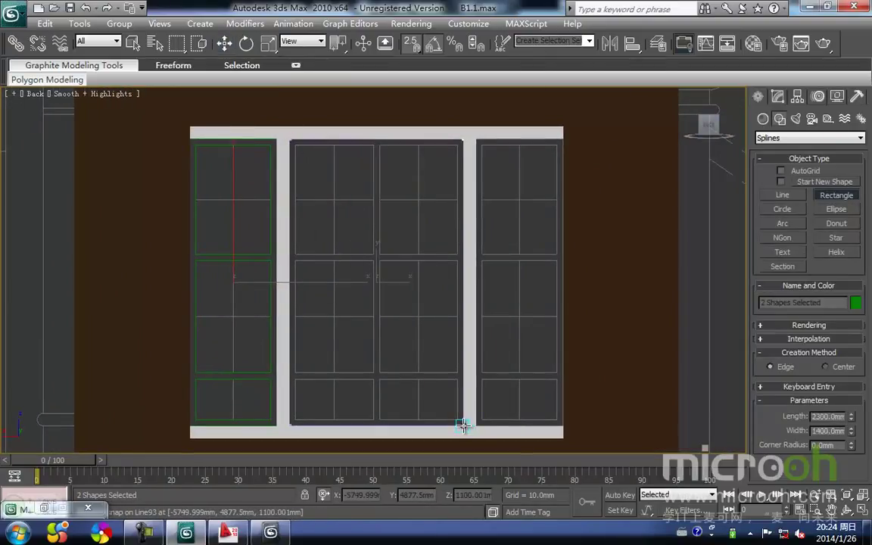
Add two 875 by 625 mm rectangles to the shape for the upper pair of panes in the central bay
key("F3")
middle_click_drag(339, 214, 339, 252)
left_click_drag(344, 265, 374, 292)
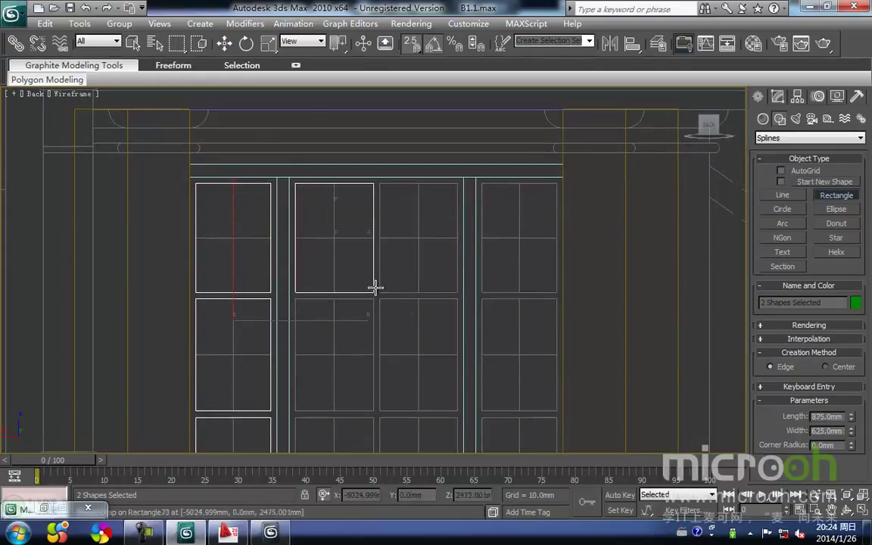
left_click_drag(383, 192, 450, 287)
Add the central bay's remaining pane rectangles to the shape, 625 mm wide: two 900 mm high and two 325 mm high below
middle_click_drag(422, 299, 426, 238)
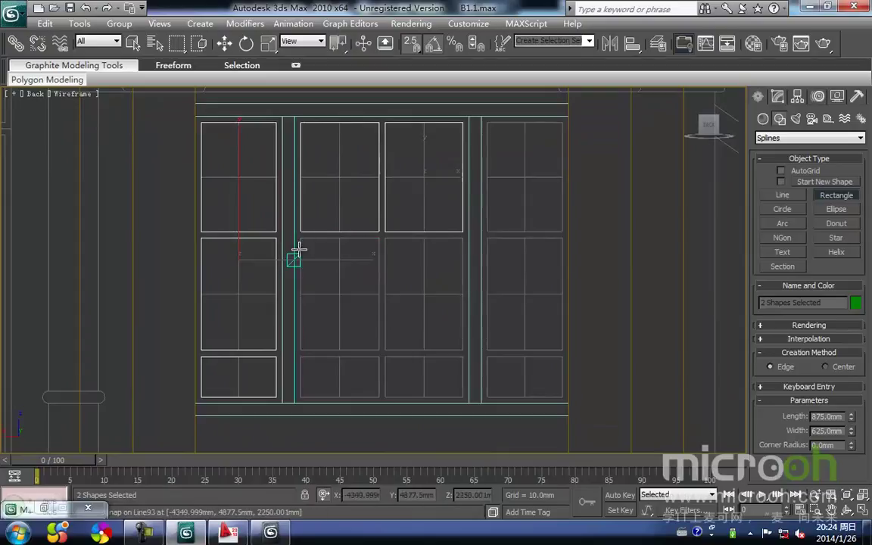
left_click_drag(302, 240, 379, 349)
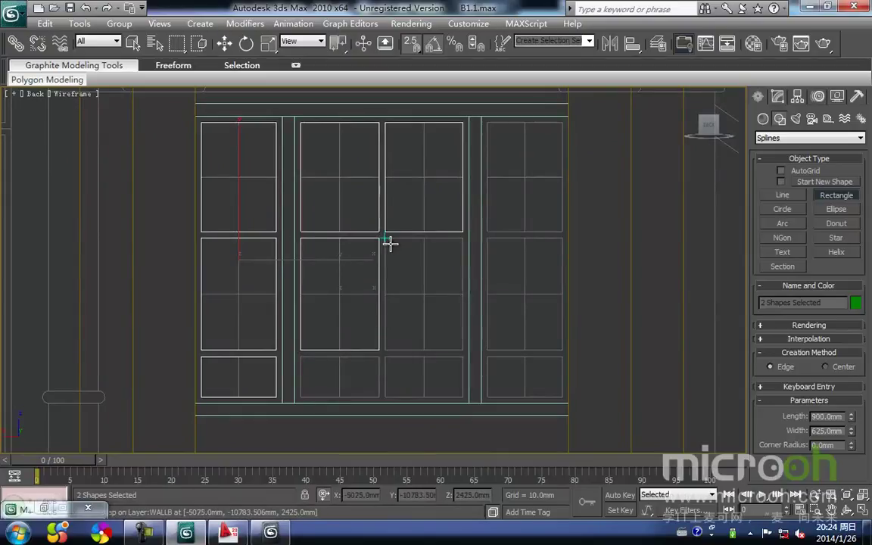
left_click_drag(427, 311, 461, 348)
middle_click_drag(394, 346, 393, 277)
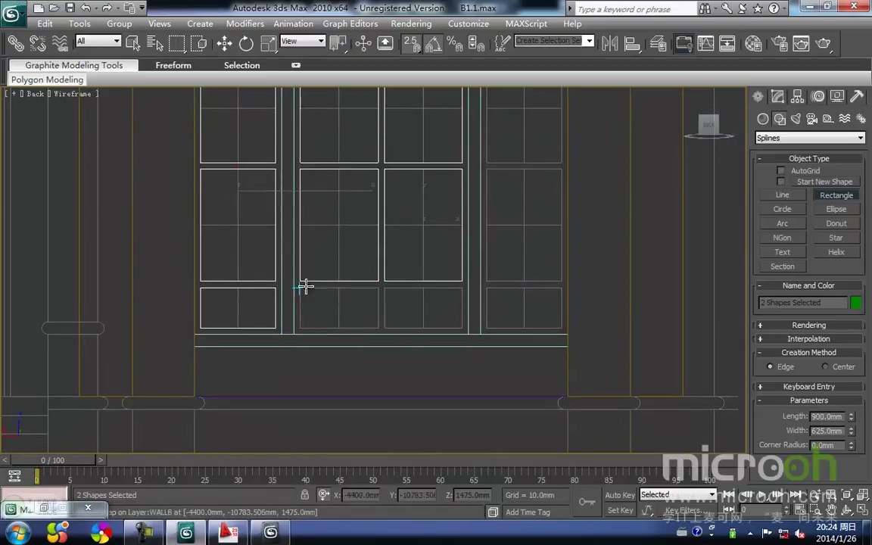
left_click_drag(305, 286, 377, 327)
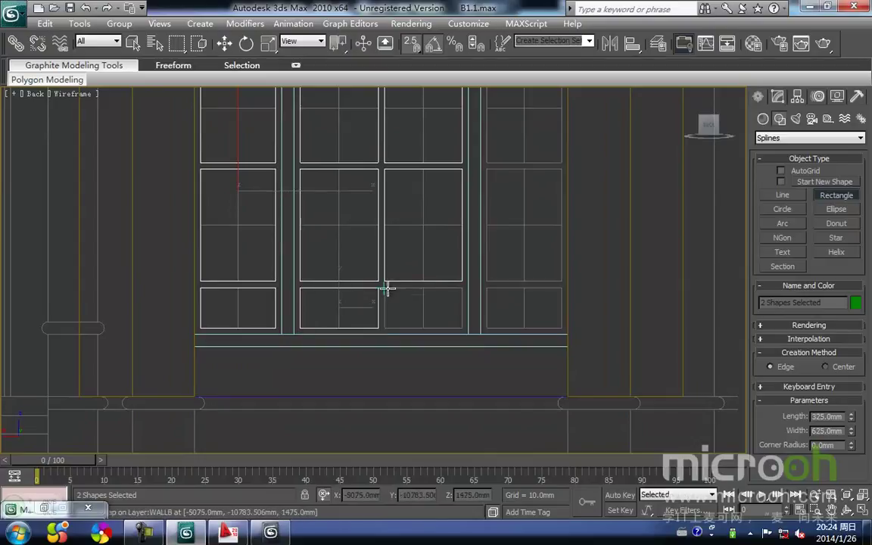
mouse_move(456, 324)
middle_mouse_down()
mouse_move(370, 350)
mouse_move(352, 366)
middle_mouse_up()
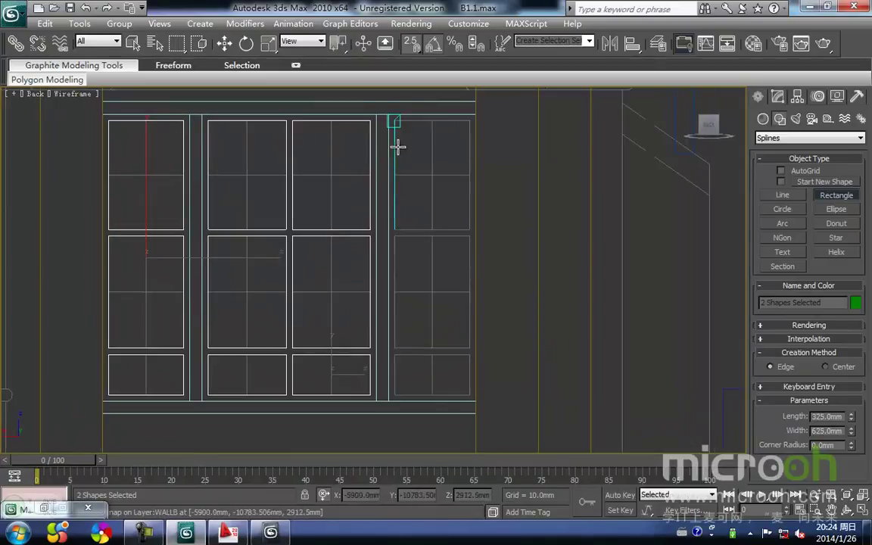
Add a 2300 by 700 mm rectangle for the window's right bay and three stacked pane rectangles inside it to the same shape
left_click_drag(385, 108, 480, 398)
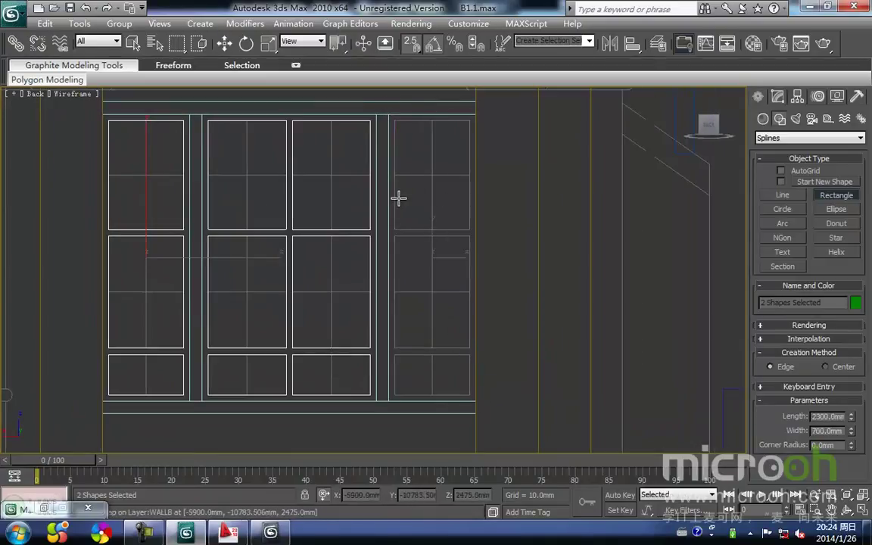
left_click_drag(395, 125, 458, 225)
left_click_drag(396, 236, 452, 347)
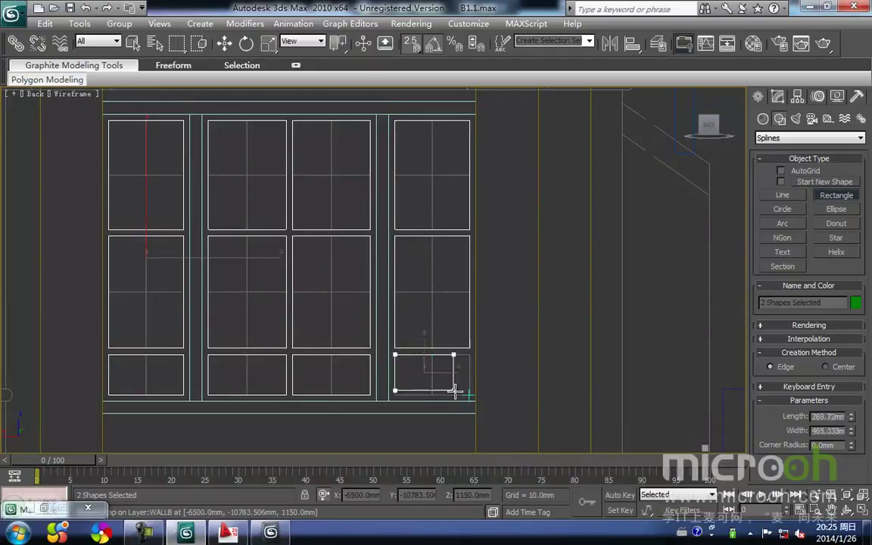
key("w")
left_click(440, 276)
Show the view shaded and extrude the combined sash shape by 50 mm
middle_click_drag(388, 273, 410, 280)
key("F3")
left_click_drag(262, 191, 261, 189)
middle_click_drag(293, 226, 306, 226)
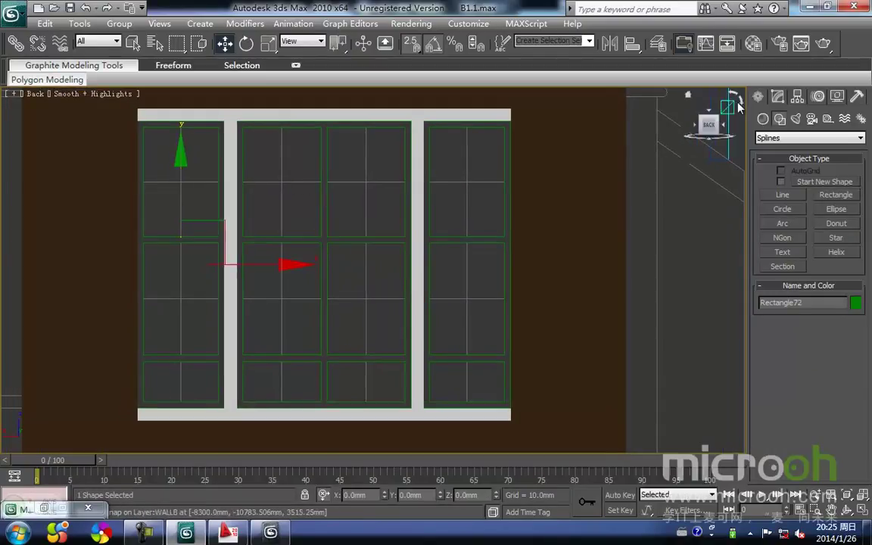
left_click(778, 97)
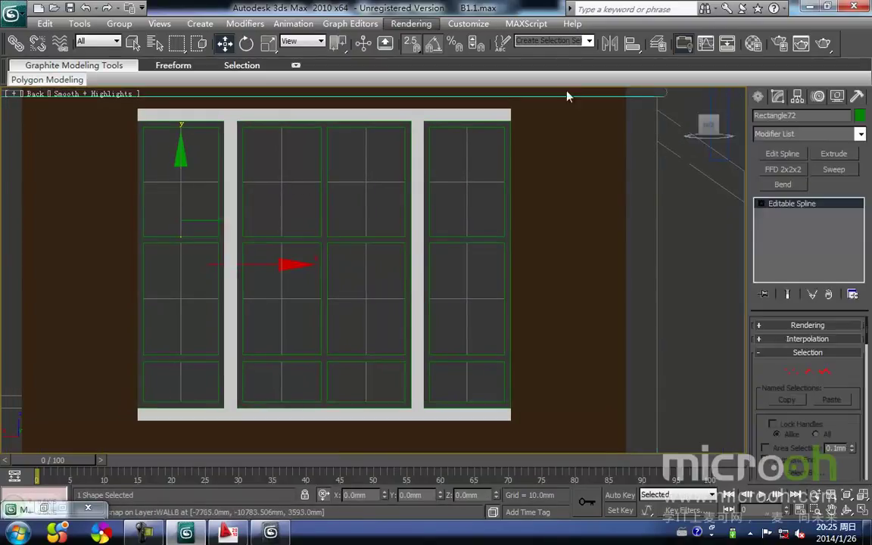
left_click(833, 154)
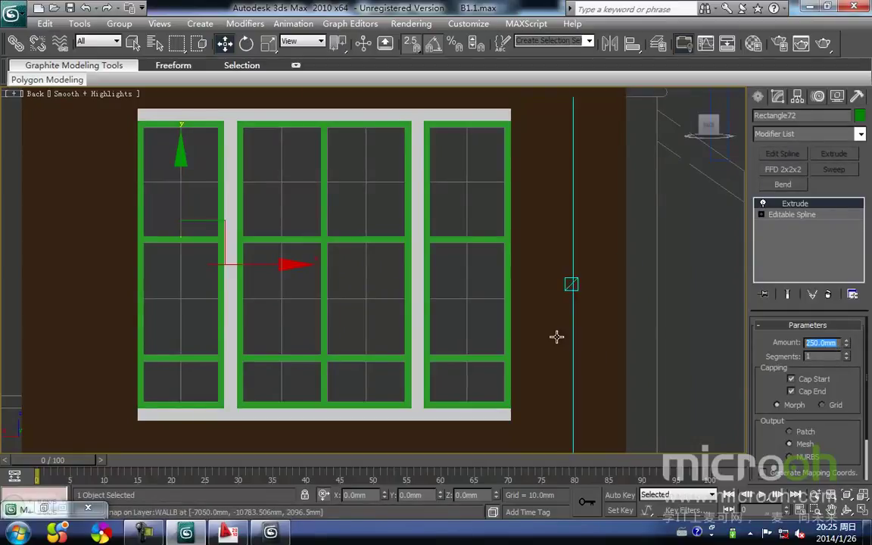
key("Return")
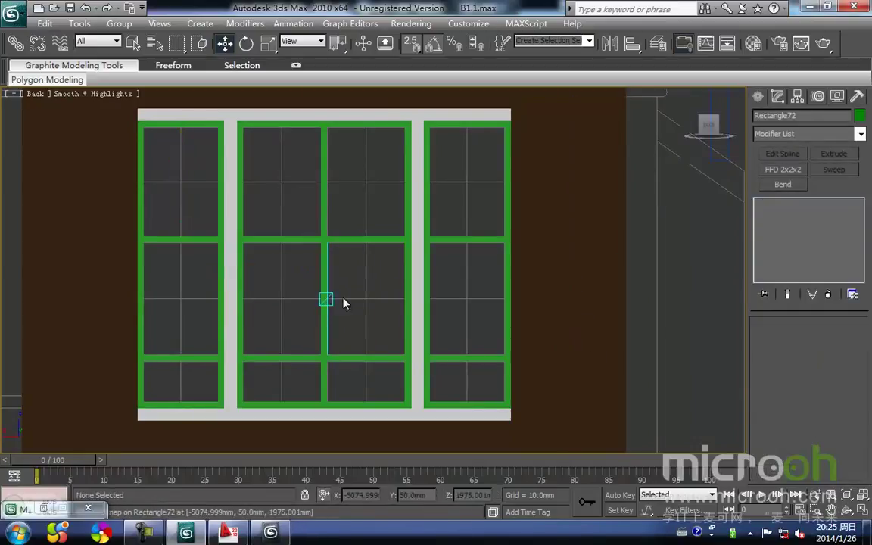
Align the extruded sashes to the brown wall around the window
middle_click_drag(310, 240, 327, 263)
key("alt+a")
middle_click_drag(287, 102, 300, 182)
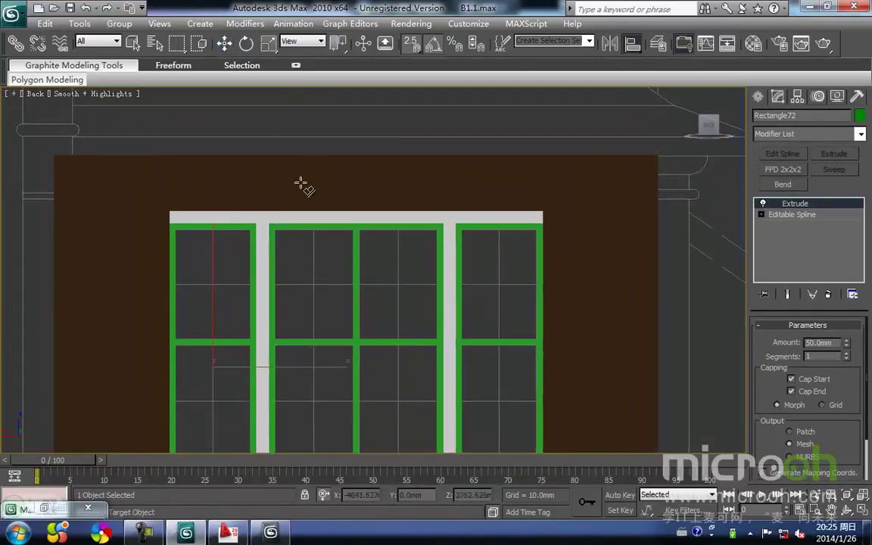
left_click(321, 184)
left_click(438, 376)
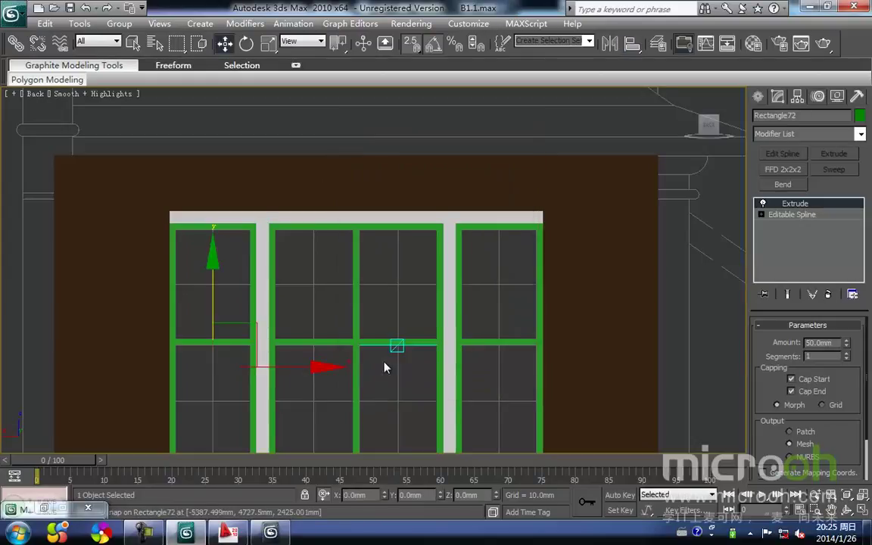
Assign the dark 门窗框 material to the extruded sashes
middle_click_drag(385, 366, 383, 354)
key("m")
left_click(648, 145)
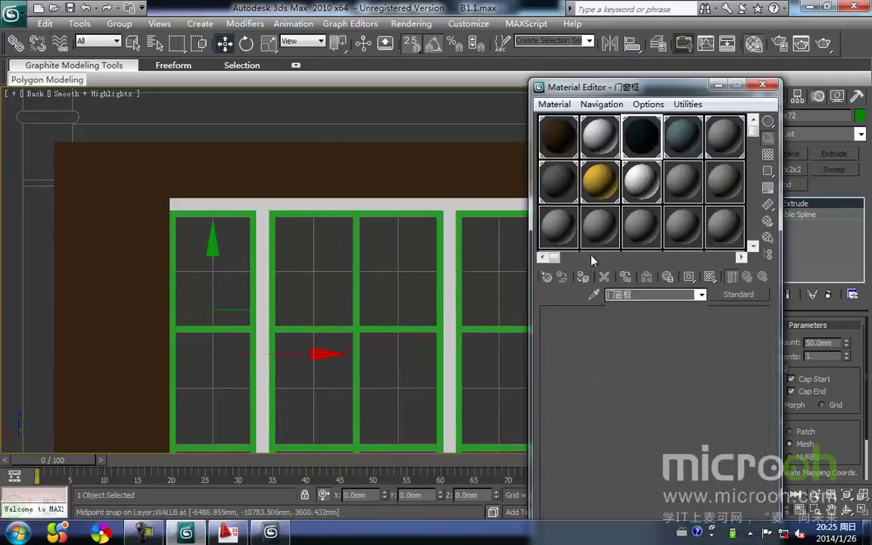
left_click(583, 277)
left_click(716, 85)
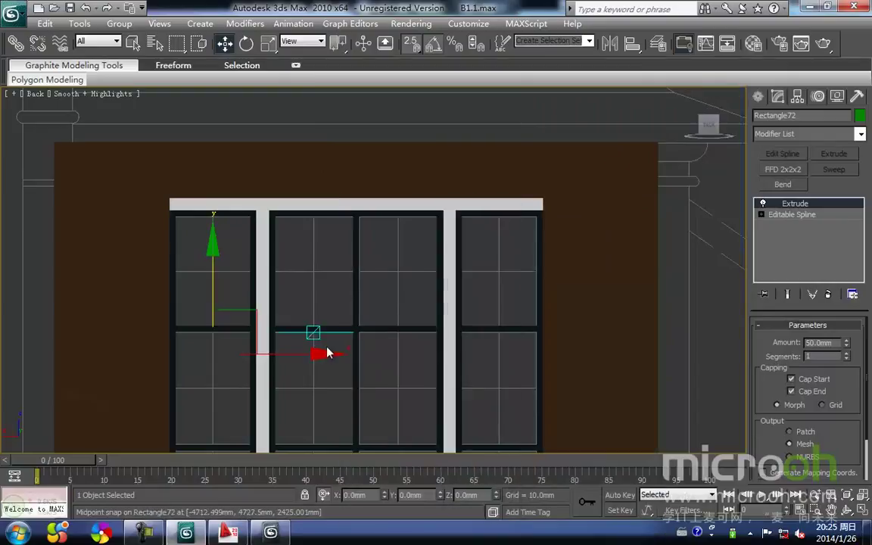
Start a new line shape and draw horizontal glazing-bar lines across the window through the midpoints of the upper and middle pane rows
middle_click_drag(520, 224, 519, 204)
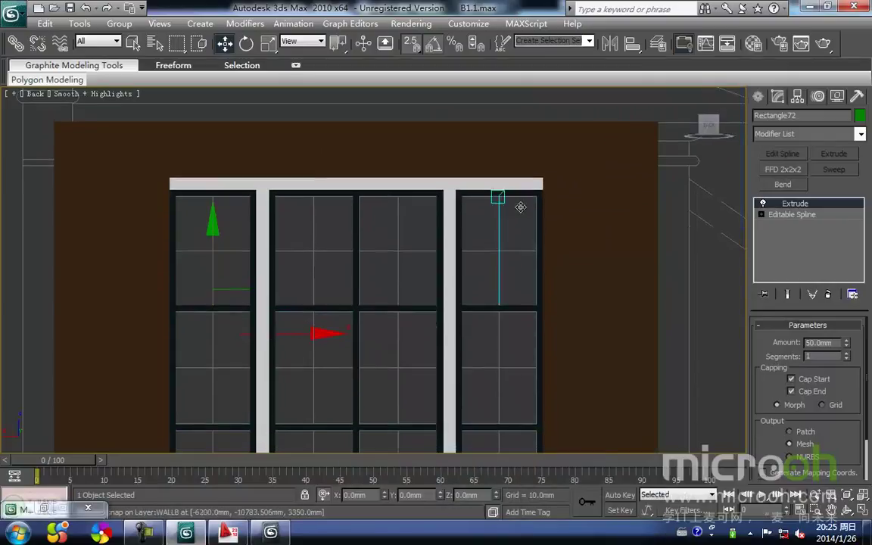
left_click(758, 97)
left_click(781, 182)
left_click(781, 198)
middle_click_drag(327, 278, 318, 300)
left_click(166, 273)
right_click(480, 319)
middle_click_drag(474, 319, 499, 190)
left_click(196, 263)
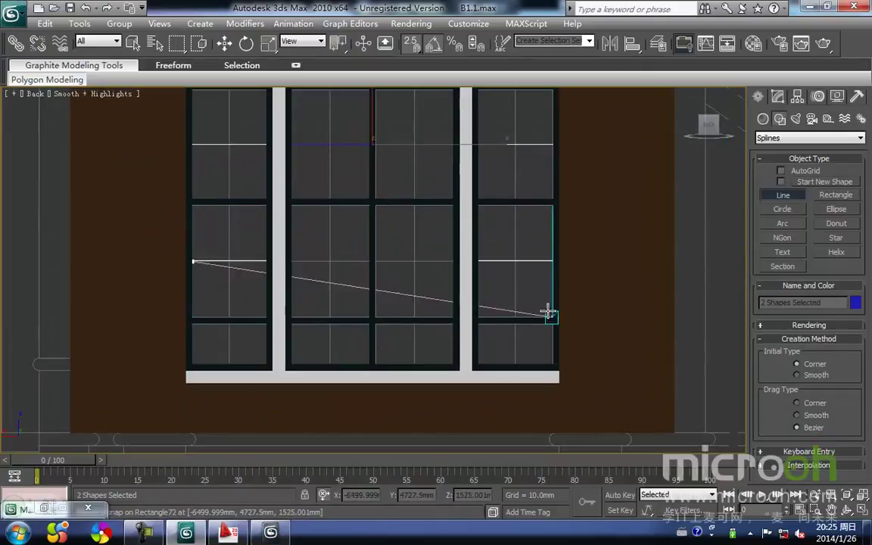
right_click(534, 294)
middle_click_drag(520, 283, 534, 244)
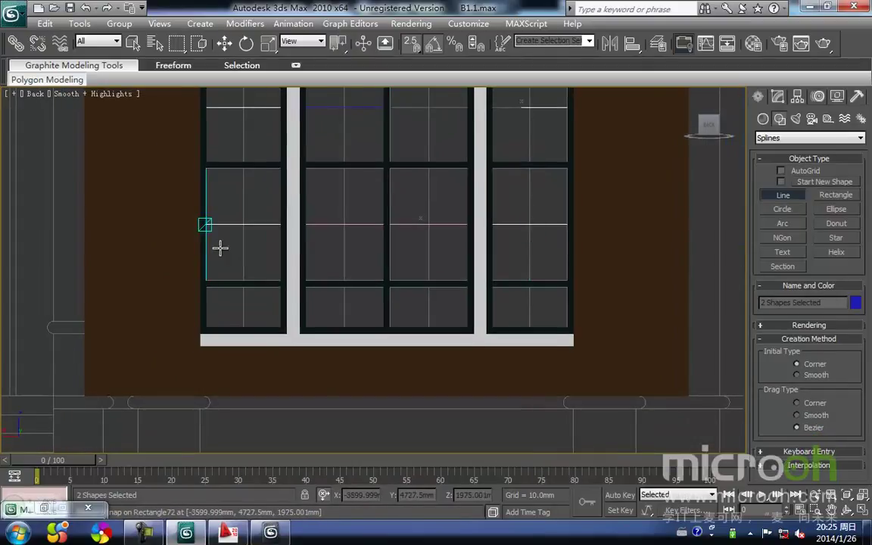
Add four vertical glazing-bar lines to the shape, one down the middle of each pane column from top to bottom
middle_click_drag(201, 253, 208, 357)
left_click(249, 160)
left_click(245, 424)
left_click(359, 159)
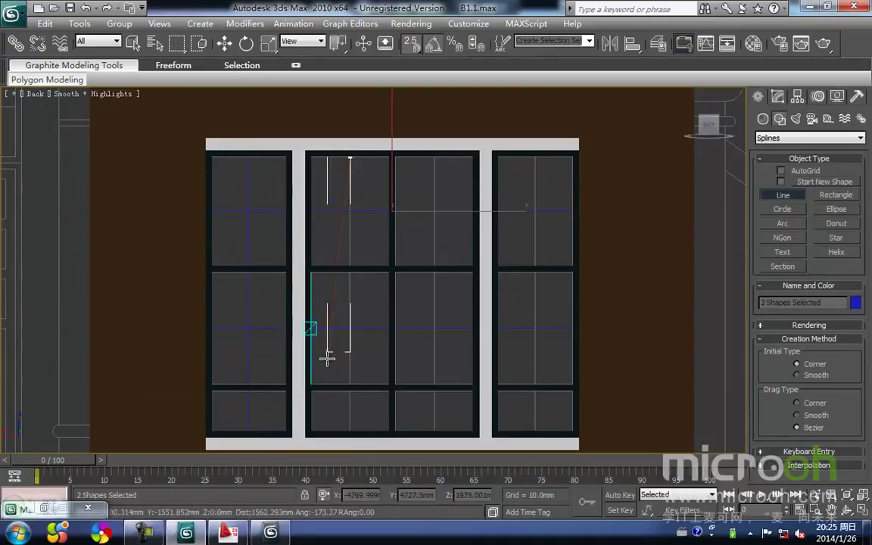
left_click(358, 416)
right_click(414, 227)
left_click(428, 160)
left_click(429, 427)
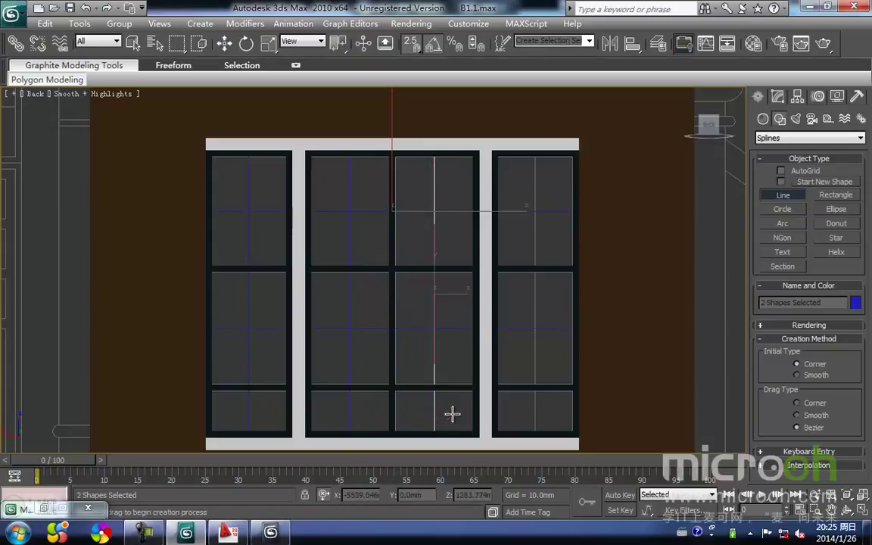
left_click(534, 158)
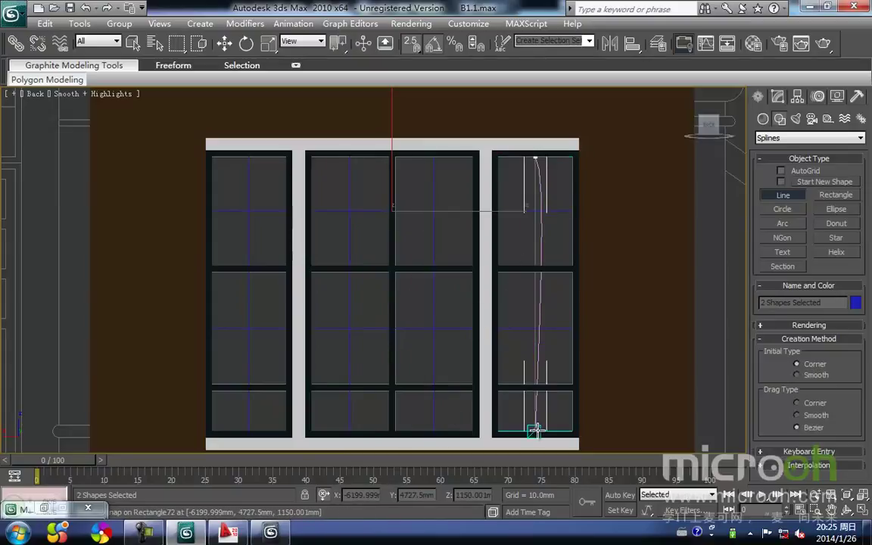
left_click(536, 430)
right_click(553, 351)
right_click(553, 351)
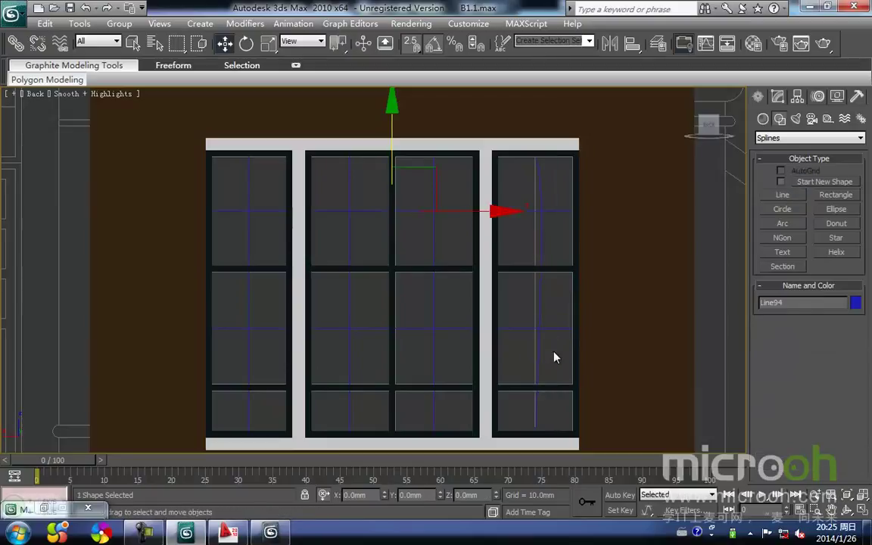
Straighten the bowed vertical line in the right bay by removing the Bezier handles from its end vertices
middle_click_drag(524, 291, 479, 373)
scroll(503, 334, "up", 2)
middle_click_drag(505, 333, 498, 265)
scroll(504, 303, "down", 4)
key("1")
scroll(498, 265, "down", 2)
left_click_drag(466, 379, 244, 154)
scroll(482, 250, "up", 3)
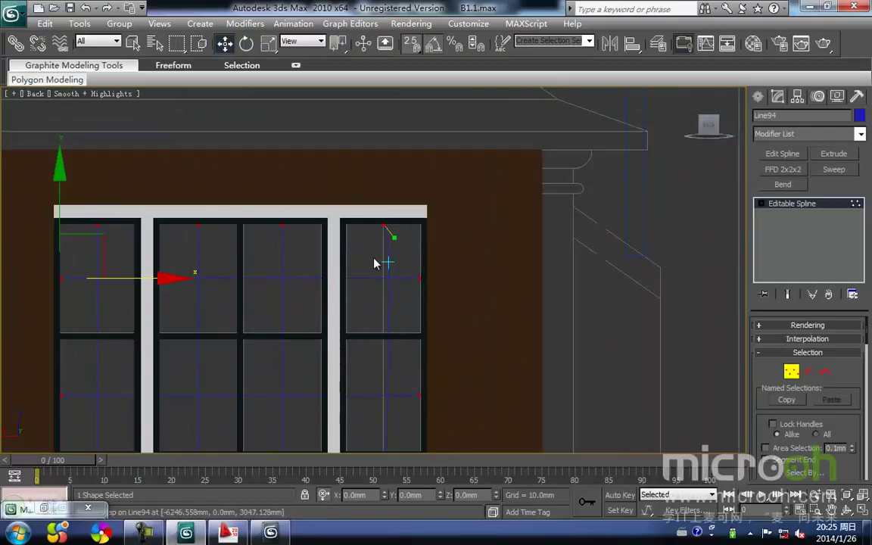
right_click(378, 261)
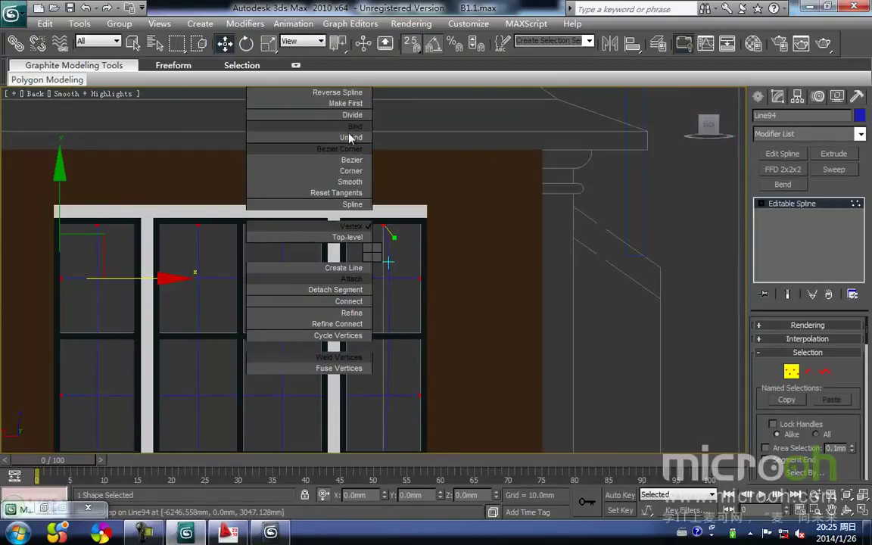
left_click(351, 180)
mouse_move(389, 258)
middle_mouse_down()
mouse_move(411, 253)
mouse_move(407, 220)
mouse_move(430, 218)
mouse_move(440, 281)
middle_mouse_up()
left_click(428, 285)
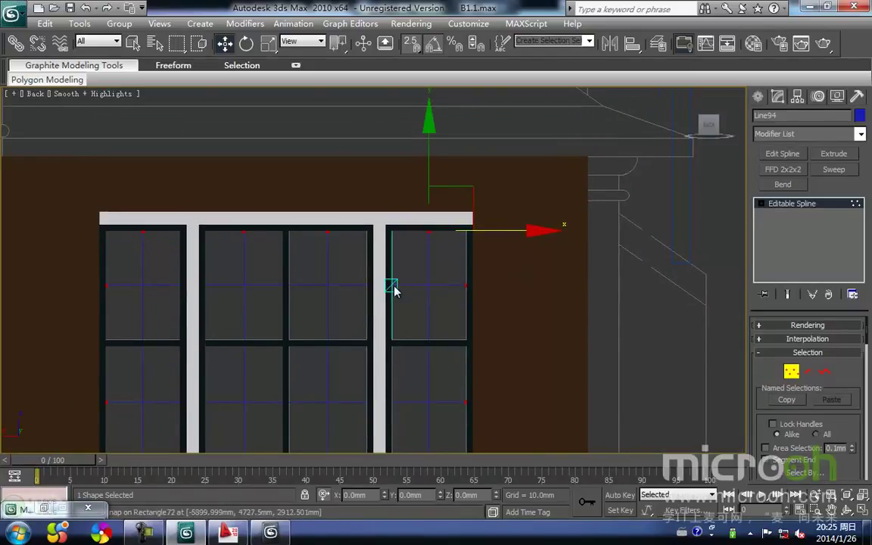
key("1")
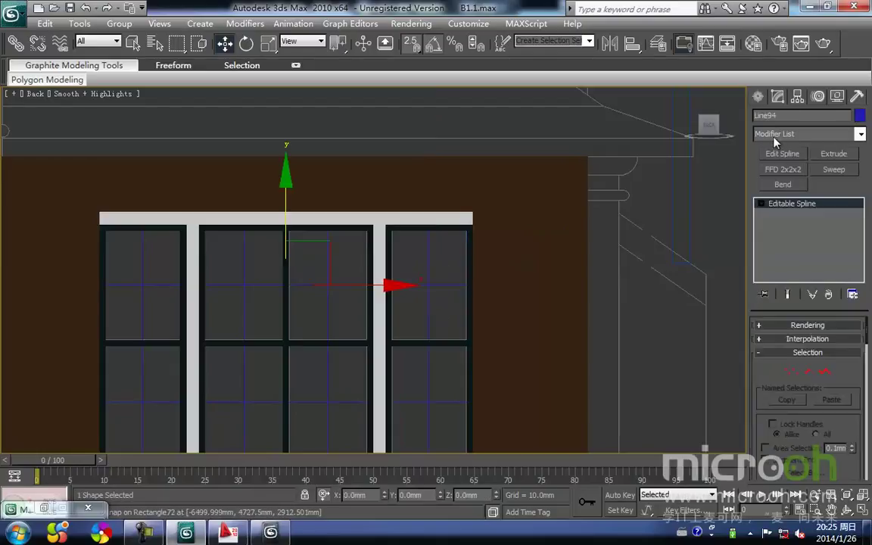
Apply a Sweep to the glazing-bar lines with a profile 20 mm long and 20 mm wide
left_click(832, 170)
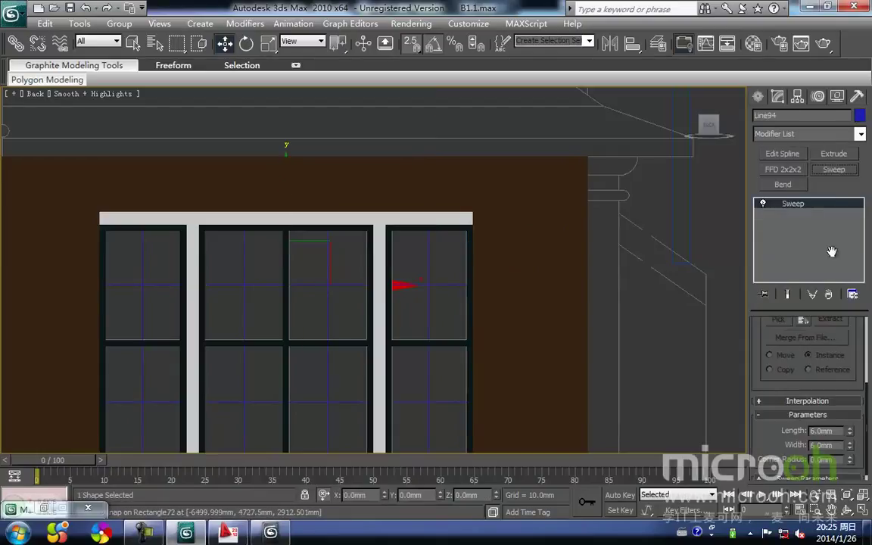
left_click(838, 431)
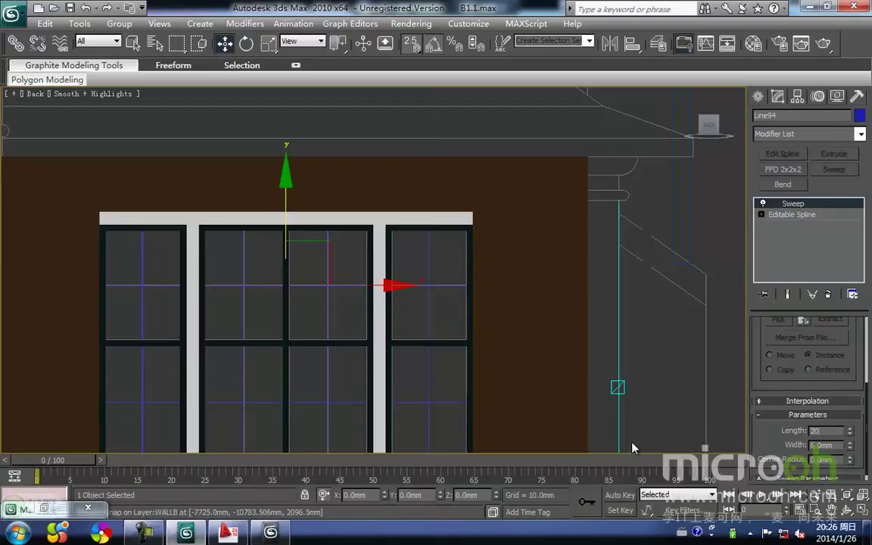
key("Return")
scroll(301, 284, "up", 4)
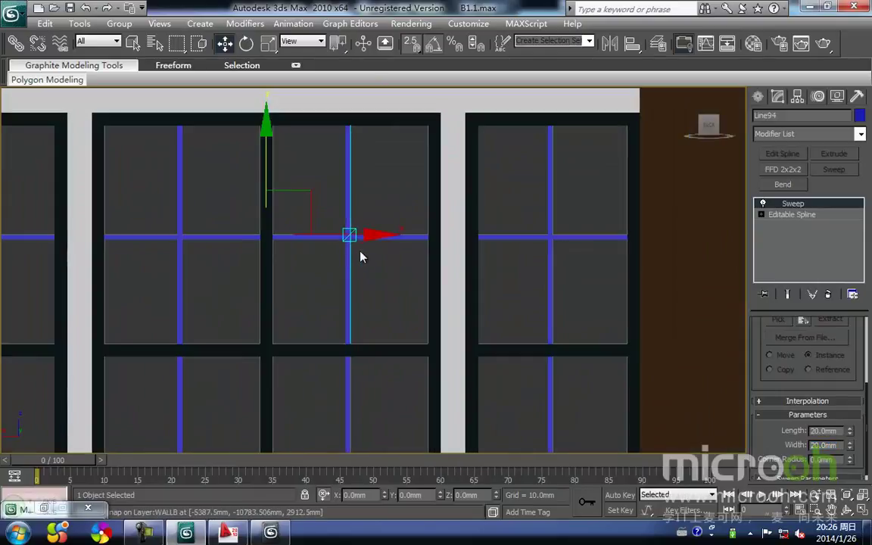
left_click(382, 296)
Align the glazing bars to the sashes center to center in Z position only
left_click(325, 236)
left_click(346, 262)
middle_click_drag(346, 262, 385, 244)
key("alt+a")
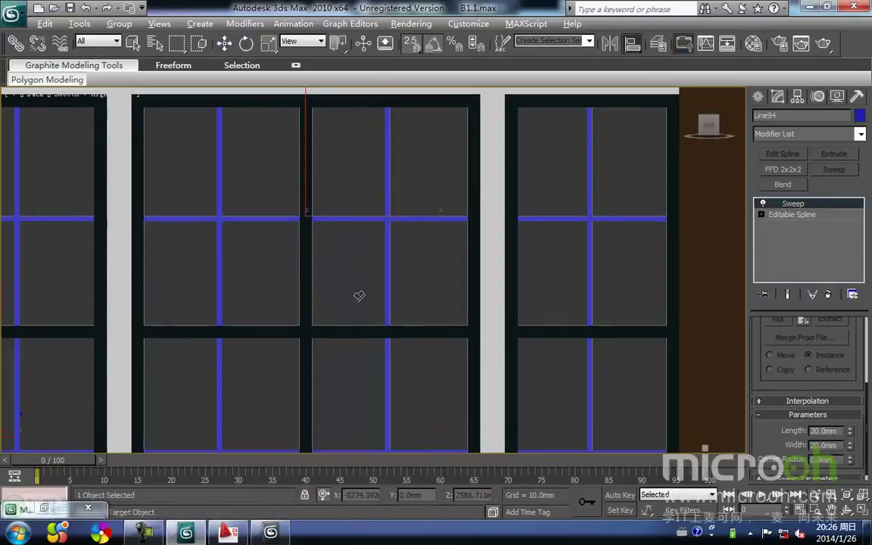
left_click(359, 341)
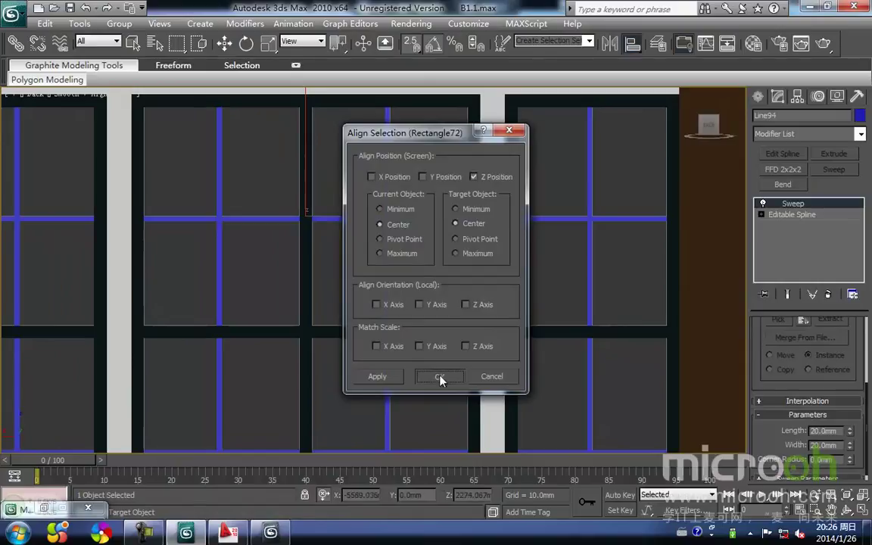
left_click(440, 376)
Assign the dark 门窗框 material to the glazing bars and minimize the Material Editor
key("m")
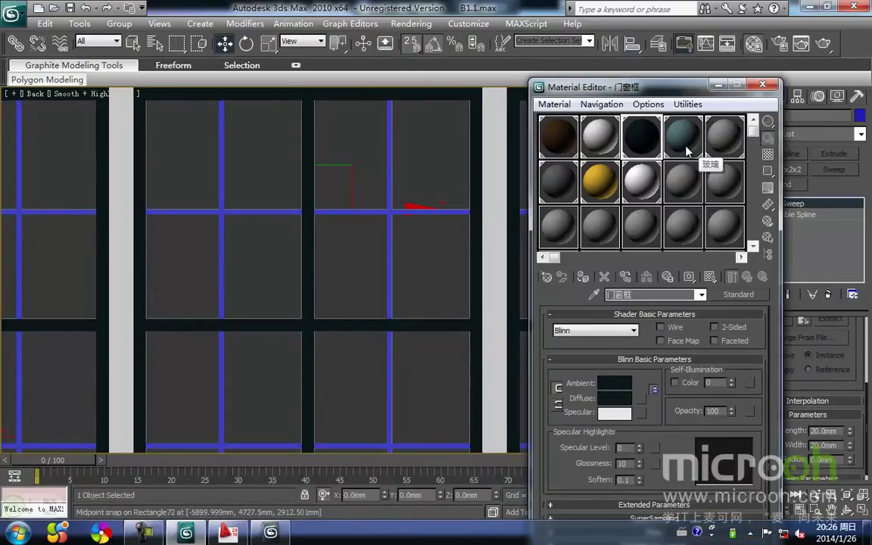
left_click(686, 147)
left_click(647, 144)
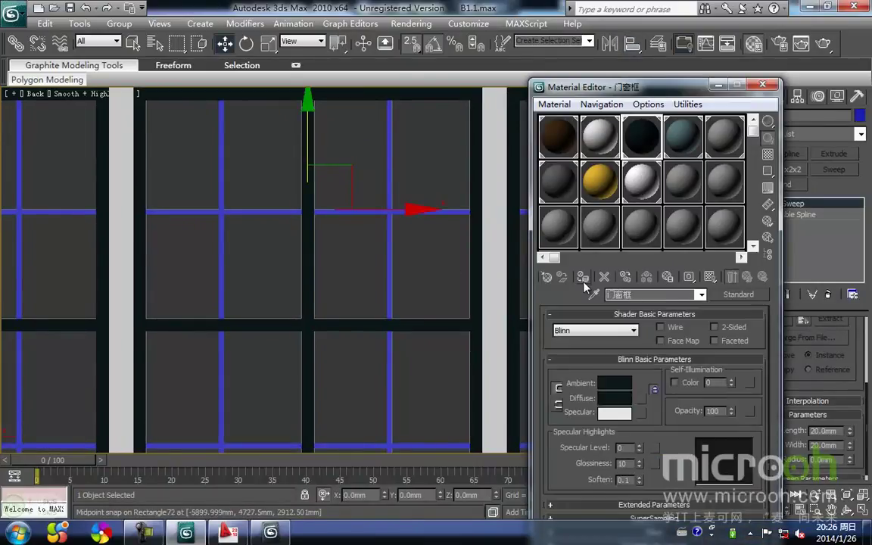
left_click(465, 317)
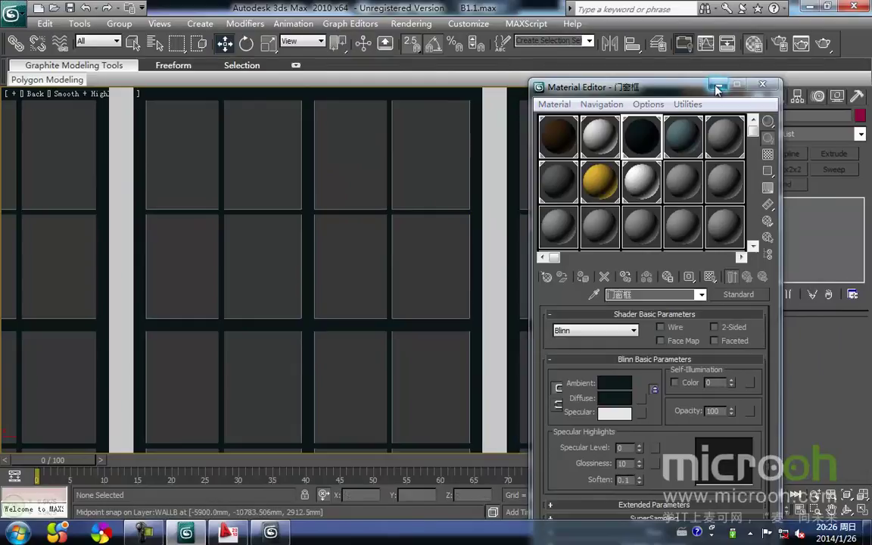
left_click(717, 85)
scroll(440, 253, "down", 3)
left_click(758, 97)
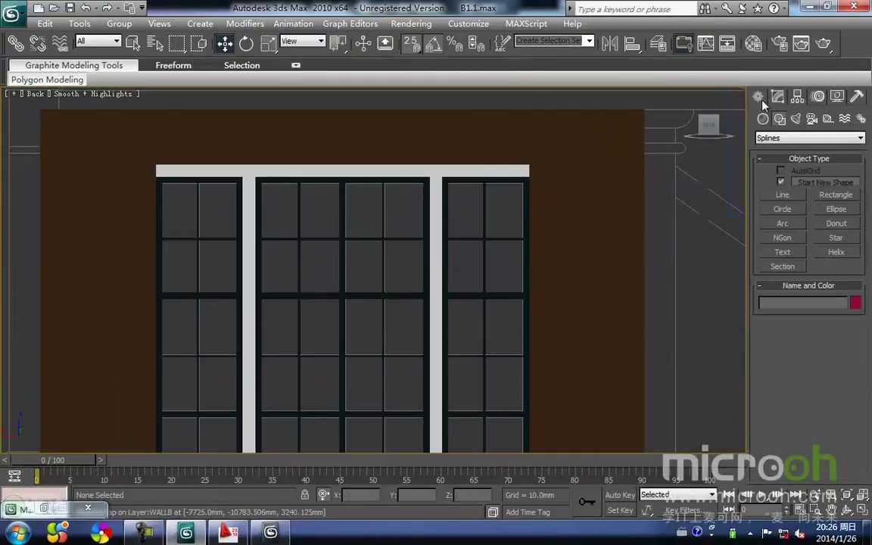
Draw a 2900 × 2200 mm rectangle across the three window bays and extrude it 5 mm as the glass
left_click(835, 195)
middle_click_drag(515, 260, 532, 207)
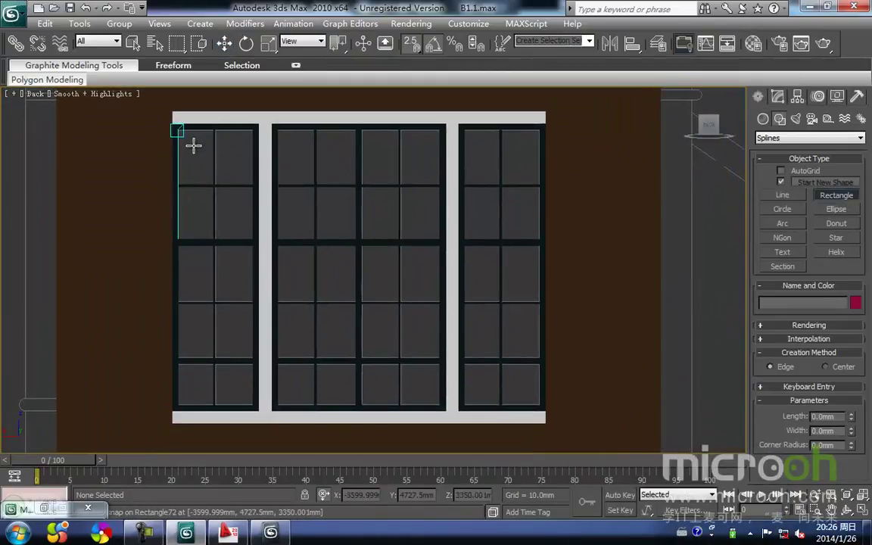
left_click_drag(201, 162, 540, 405)
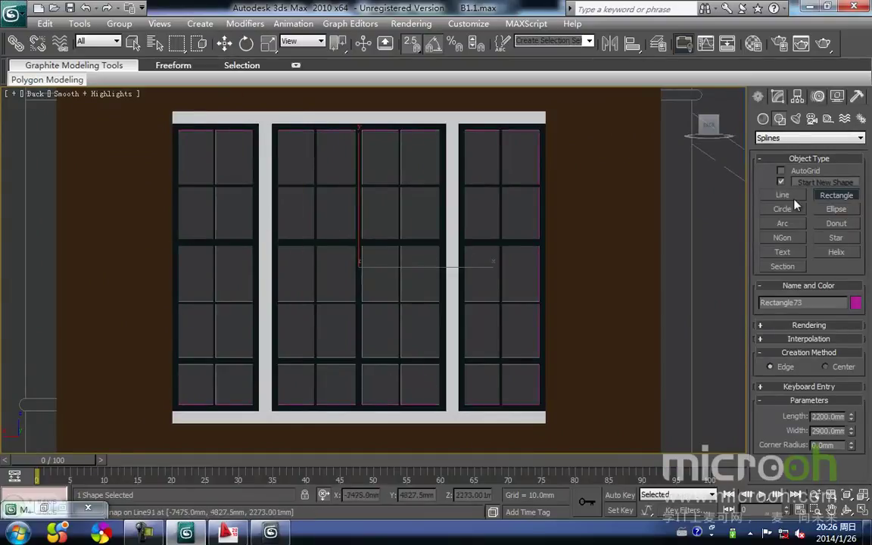
left_click(777, 96)
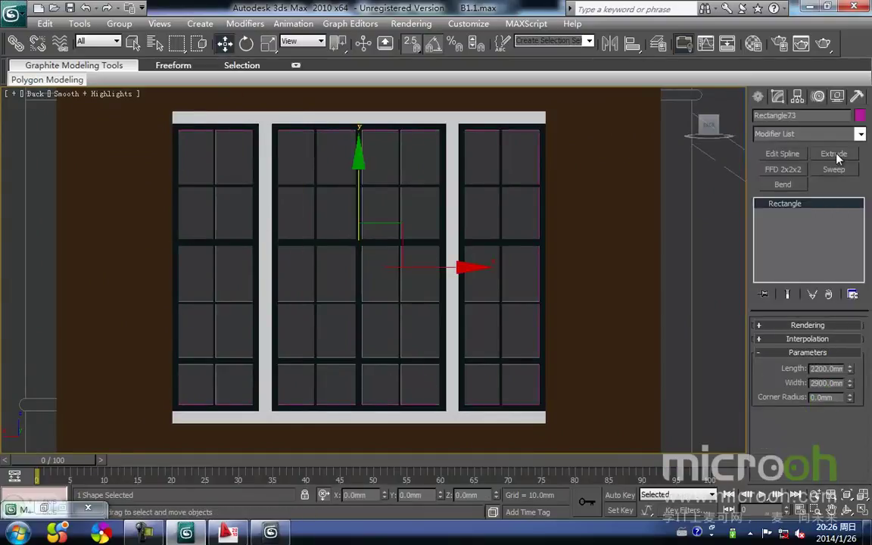
left_click(834, 154)
left_click(832, 342)
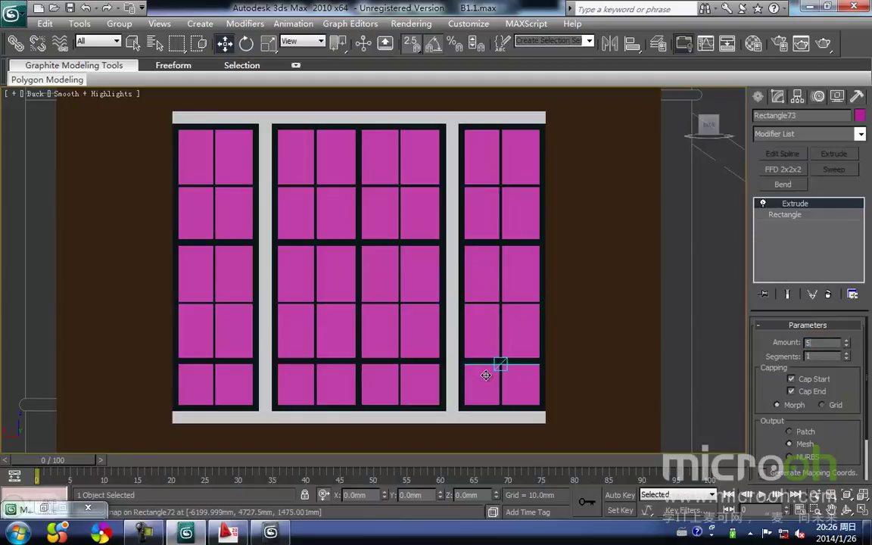
scroll(378, 257, "up", 4)
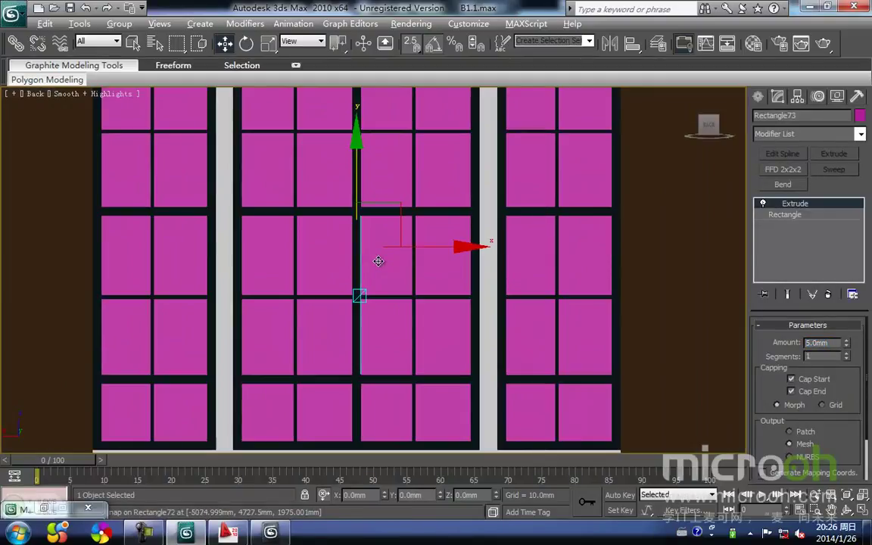
scroll(409, 283, "up", 2)
left_click(418, 340)
left_click(439, 374)
middle_click_drag(412, 315, 392, 336)
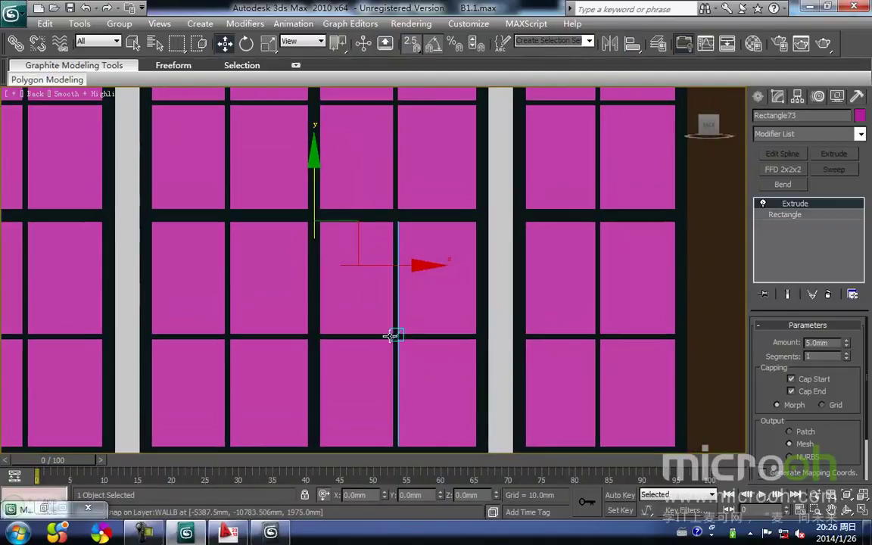
Assign the blue-grey glass material to the extruded pane and minimize the Material Editor
key("m")
left_click_drag(445, 188, 446, 189)
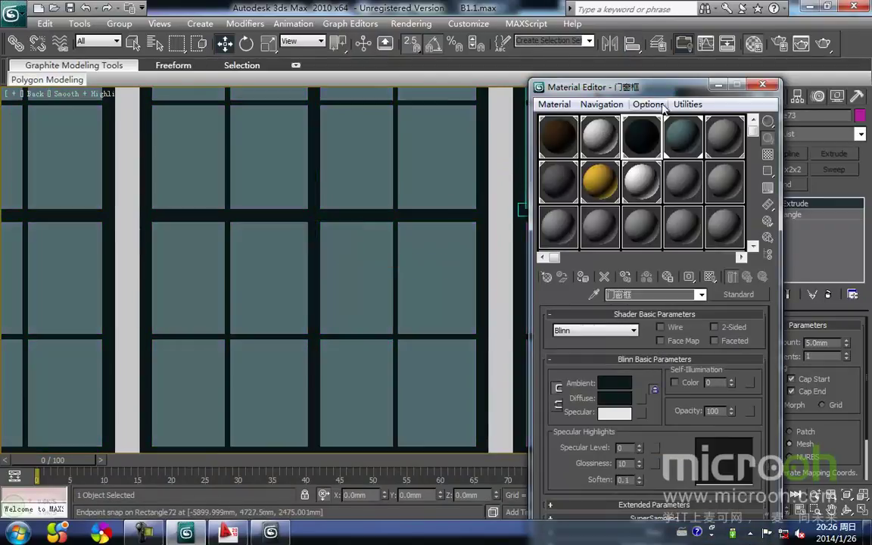
left_click(716, 86)
Select the front wall and window objects and examine their arrangement in the top wireframe view
scroll(438, 245, "down", 5)
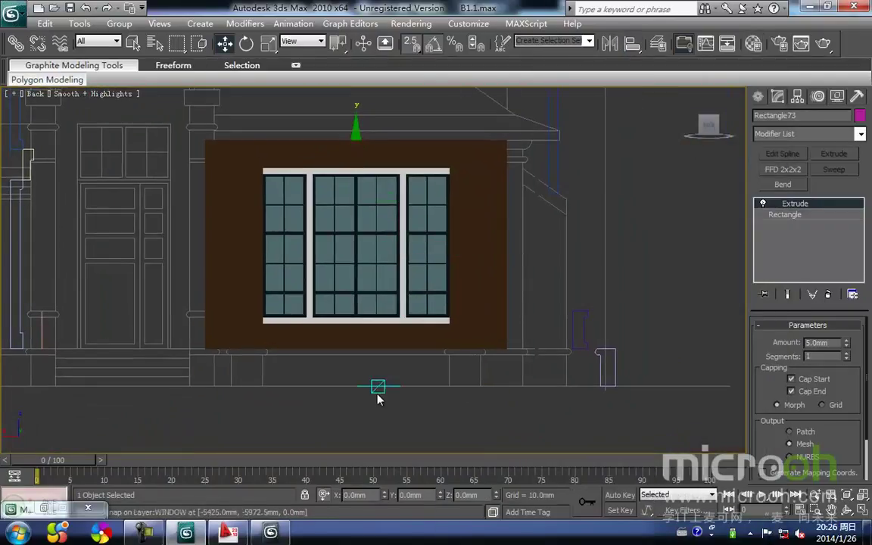
left_click(413, 376)
left_click_drag(430, 383, 206, 185)
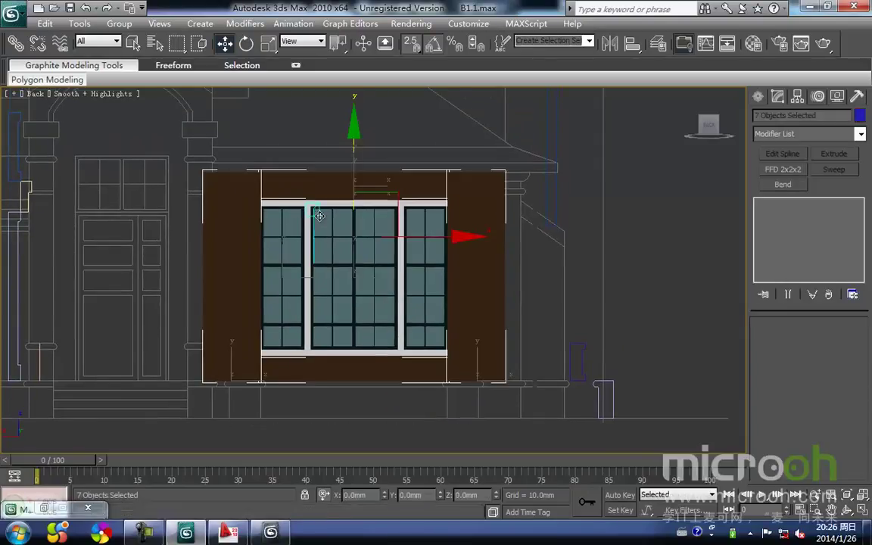
key("t")
key("z")
middle_click_drag(330, 249, 350, 239)
key("F3")
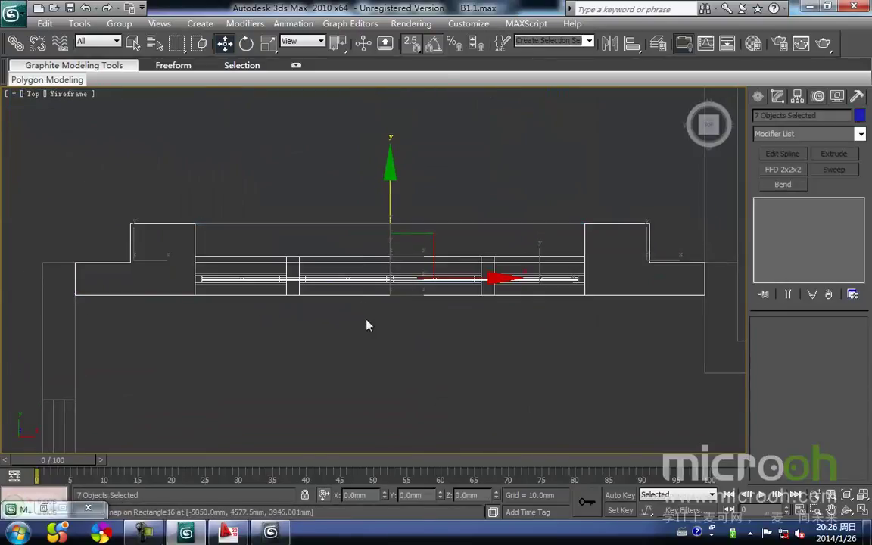
left_click(407, 326)
Examine the garage and entrance part of the house in the back elevation view
middle_click_drag(405, 322, 403, 258)
key("v")
key("k")
key("z")
scroll(403, 261, "up", 6)
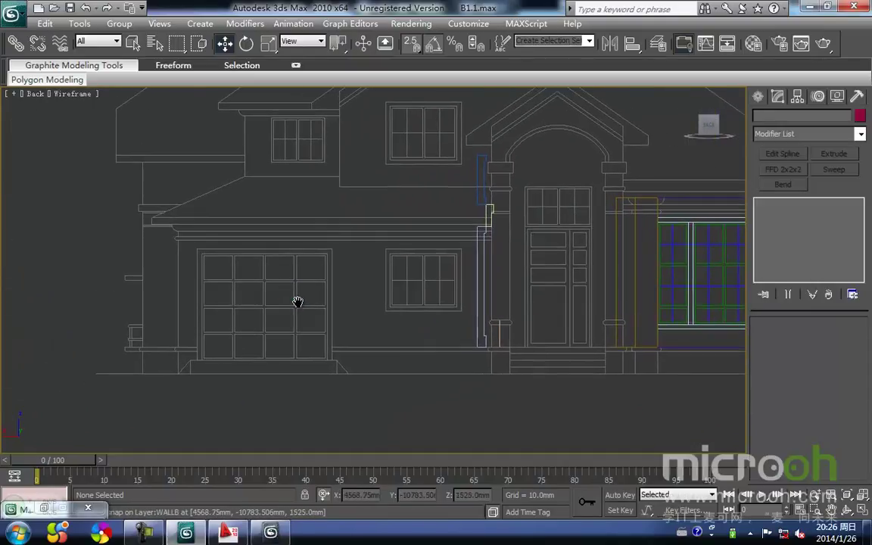
scroll(312, 327, "down", 2)
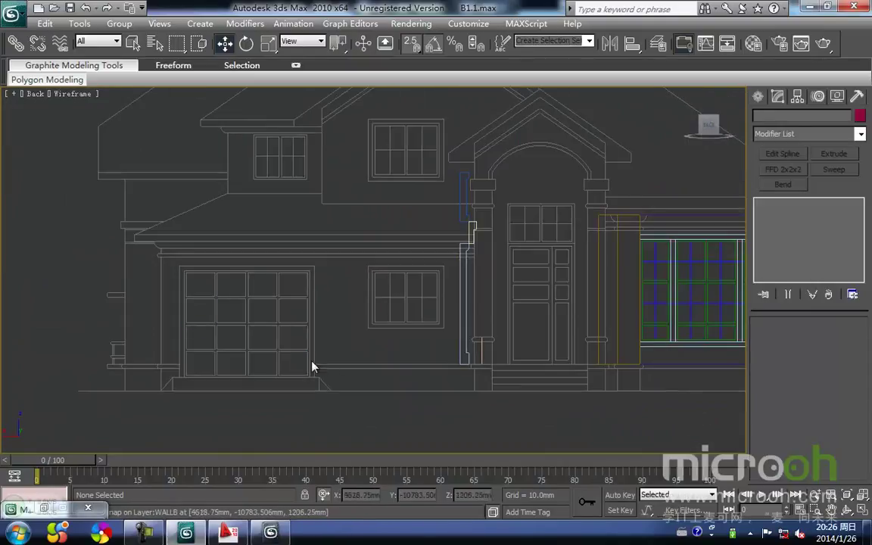
middle_click_drag(318, 337, 290, 386)
scroll(293, 386, "down", 2)
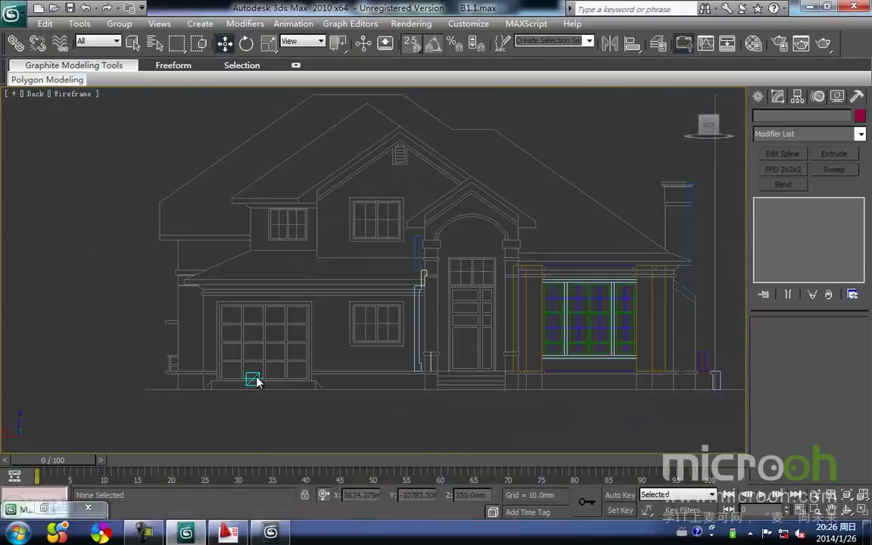
mouse_move(344, 376)
middle_mouse_down()
mouse_move(339, 358)
mouse_move(377, 350)
mouse_move(305, 372)
middle_mouse_up()
scroll(340, 374, "up", 2)
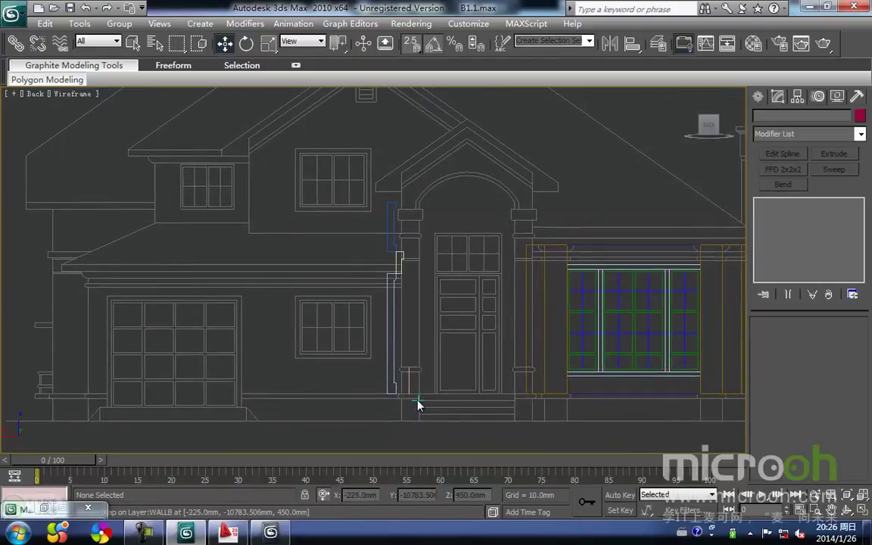
scroll(180, 370, "up", 3)
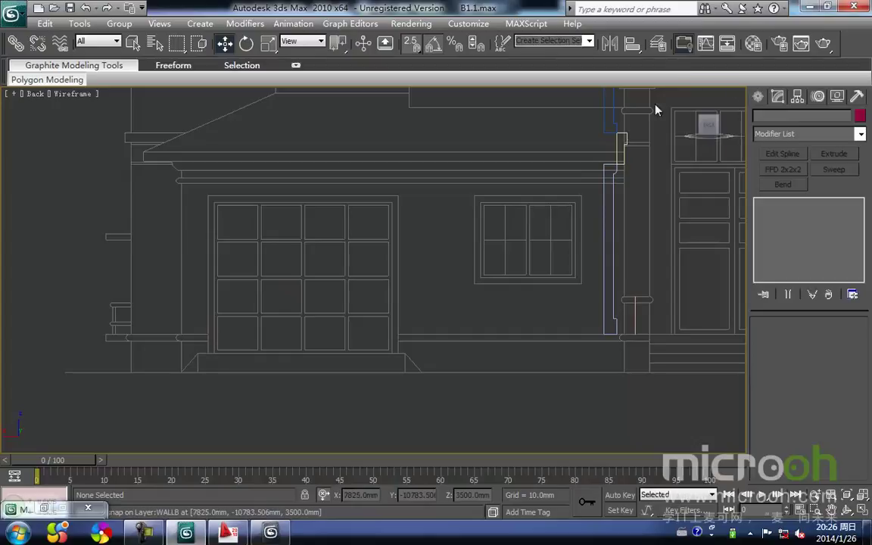
Trace the garage wall outline with Line from the garage door's base, up the outer wall edge and across under the eaves to the entrance column
left_click(759, 98)
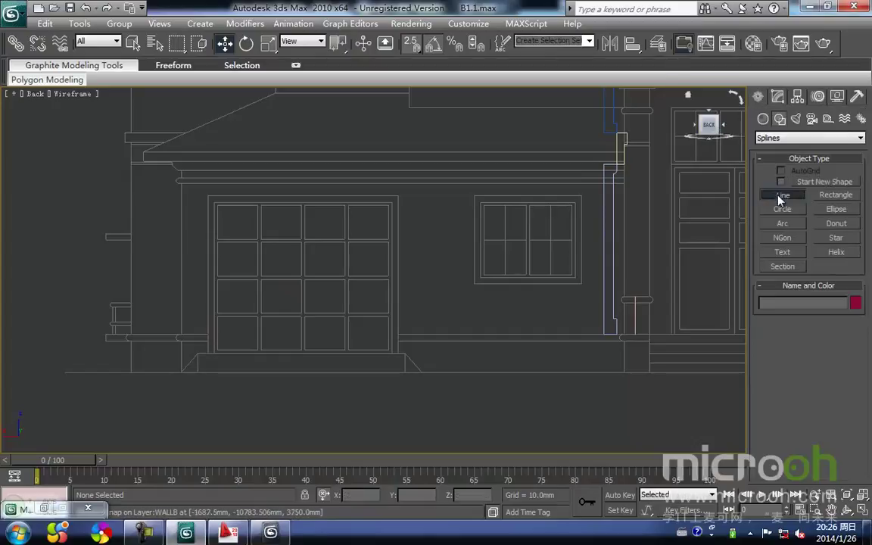
left_click(783, 194)
scroll(282, 315, "up", 2)
middle_click_drag(388, 293, 323, 304)
scroll(323, 304, "up", 2)
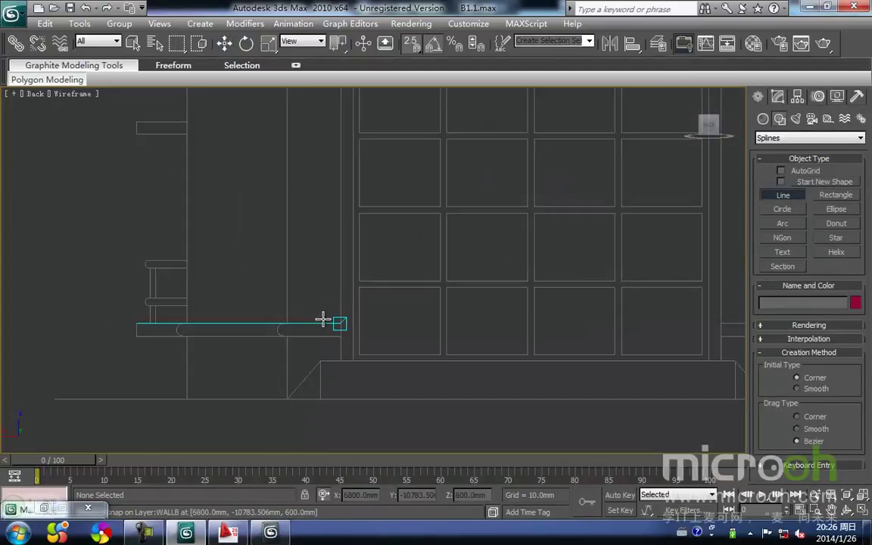
left_click(288, 324)
scroll(165, 142, "down", 3)
middle_click_drag(167, 148, 439, 255)
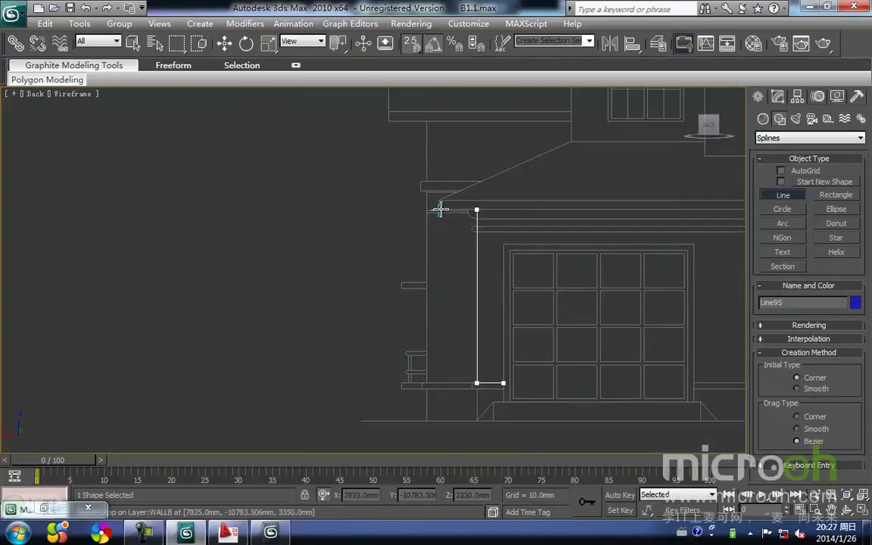
key("i")
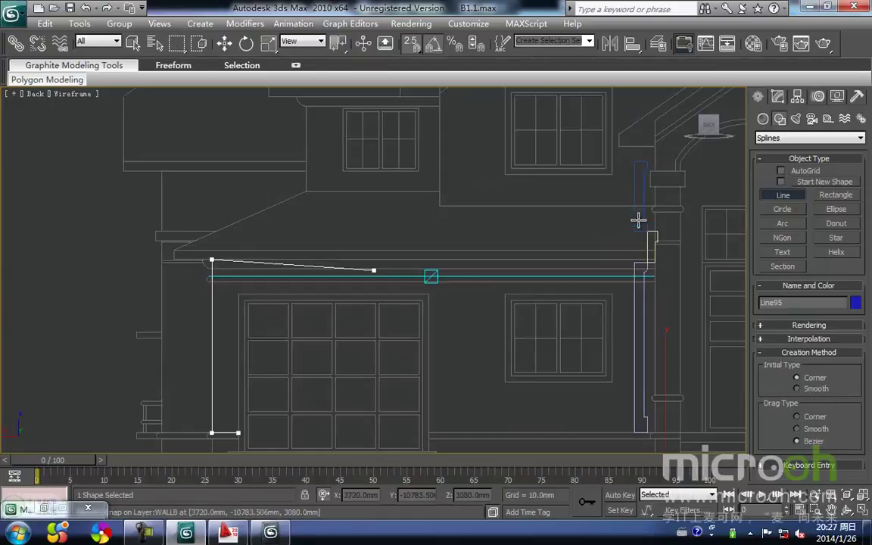
key("i")
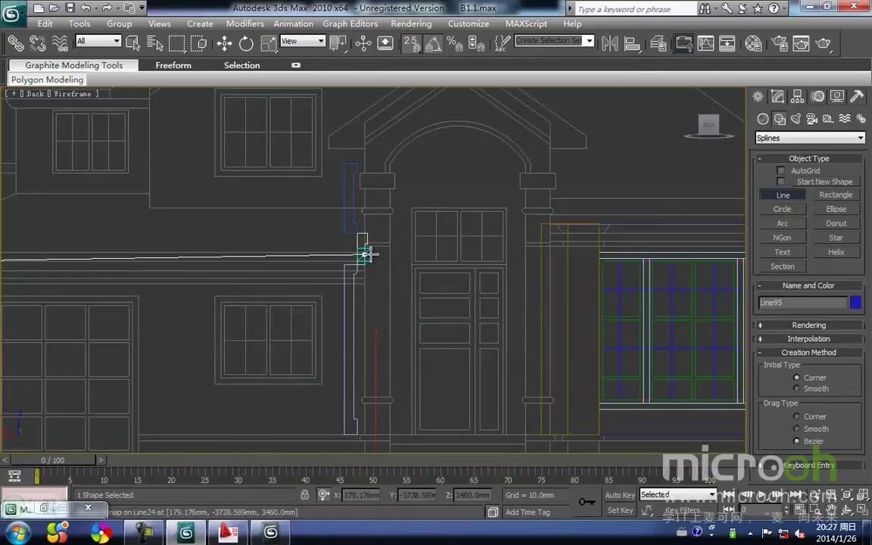
scroll(365, 260, "down", 2)
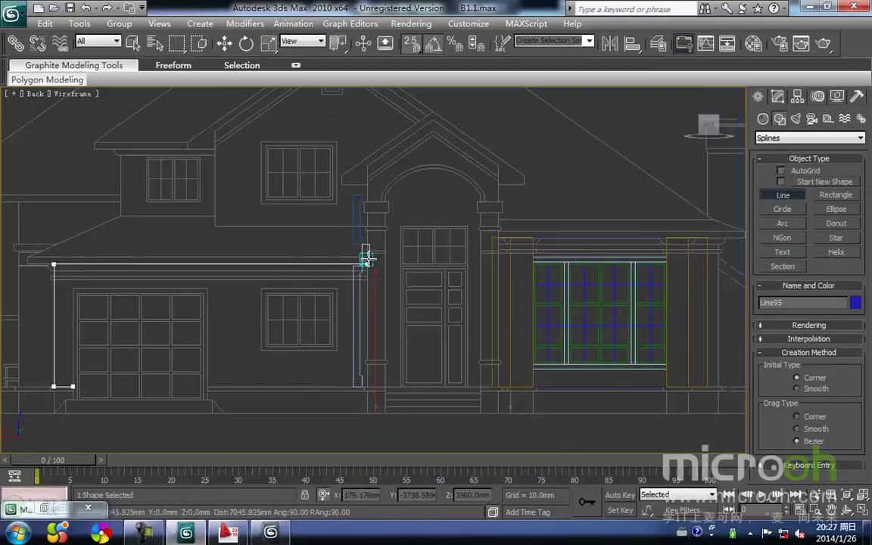
left_click(366, 259)
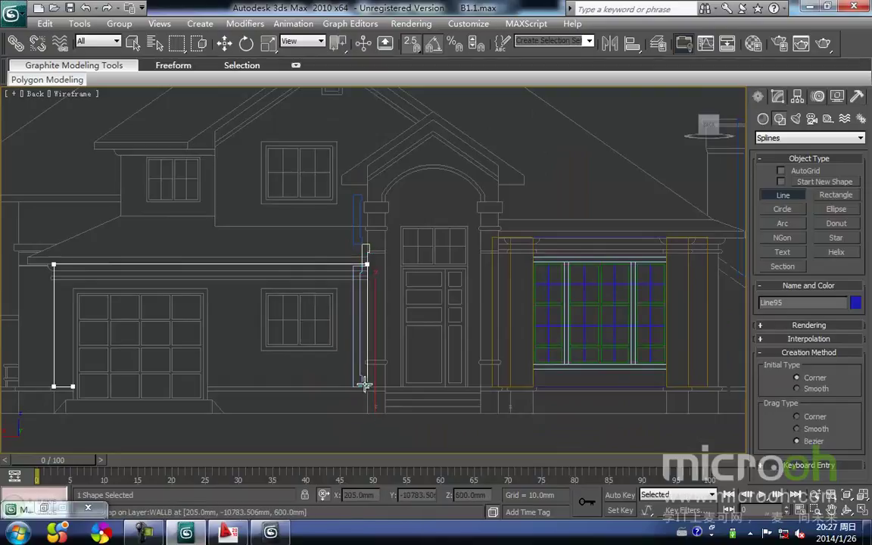
Continue the wall outline down beside the entrance column, back along the base and around the garage door opening, and close the spline
scroll(362, 261, "up", 2)
left_click(333, 431)
left_click(138, 435)
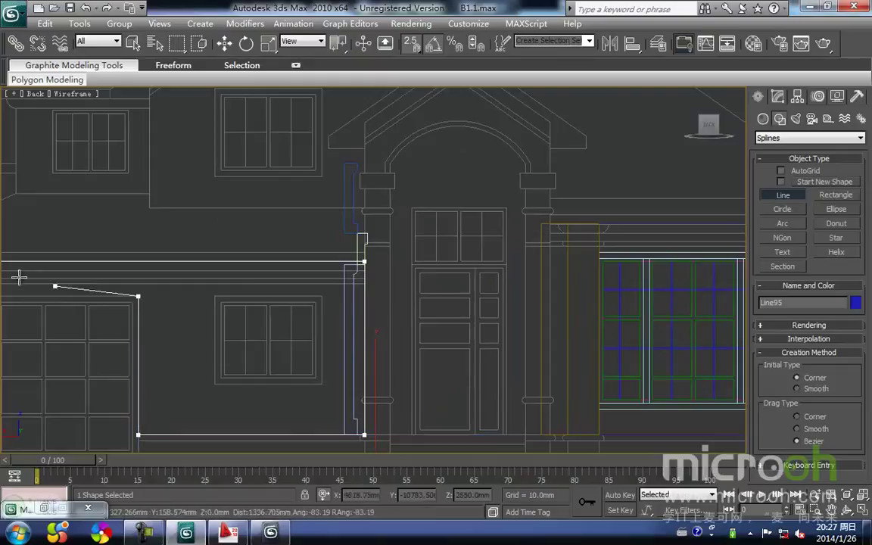
key("i")
left_click(321, 302)
left_click(322, 440)
left_click(444, 312)
middle_click_drag(471, 322, 416, 309)
middle_click_drag(519, 337, 522, 326)
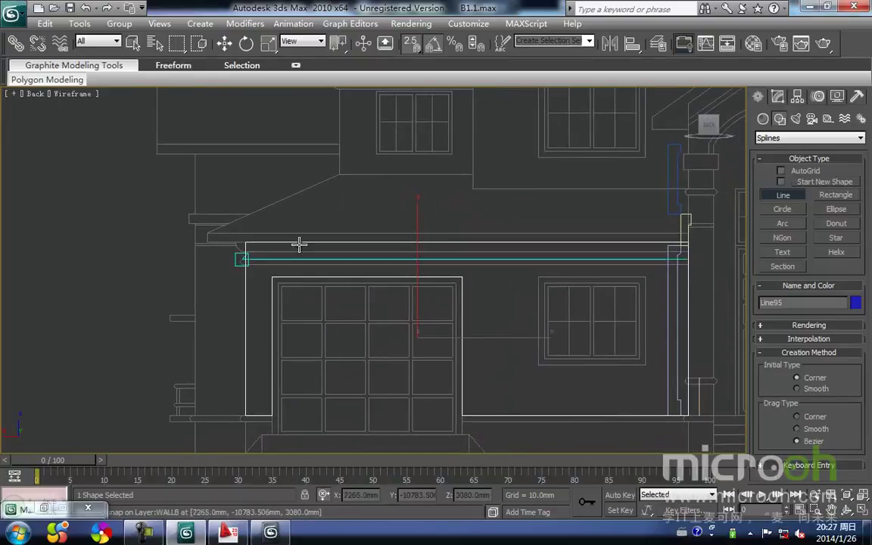
Add a rectangle around the small ground-floor window to the garage wall shape as its window opening
middle_click_drag(361, 337, 343, 299)
middle_click_drag(392, 321, 297, 325)
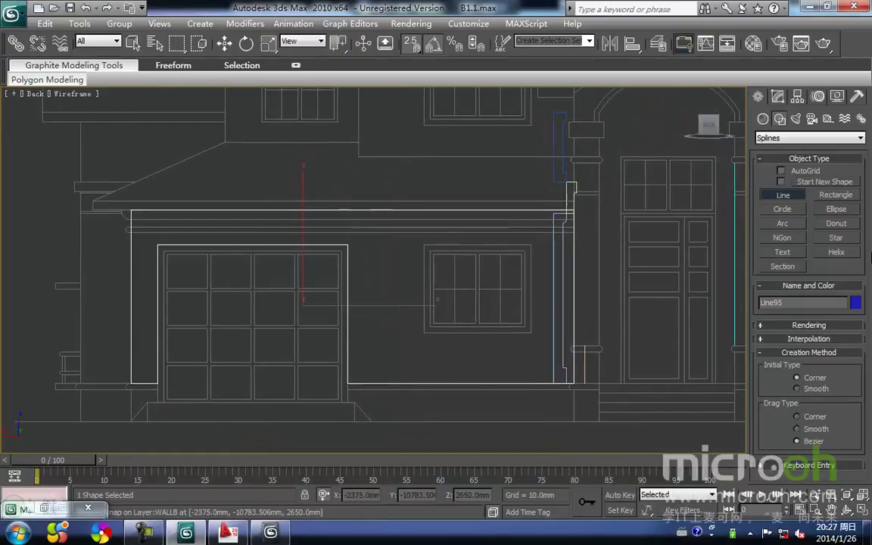
left_click(847, 195)
middle_click_drag(449, 269, 402, 306)
left_click_drag(376, 282, 484, 370)
key("w")
left_click(469, 398)
left_click(457, 369)
middle_click_drag(448, 328, 476, 315)
Move the garage wall outline in the top view onto the inner line of the garage's front wall
key("t")
key("z")
scroll(371, 274, "down", 5)
middle_click_drag(382, 301, 426, 427)
left_click_drag(445, 325, 461, 159)
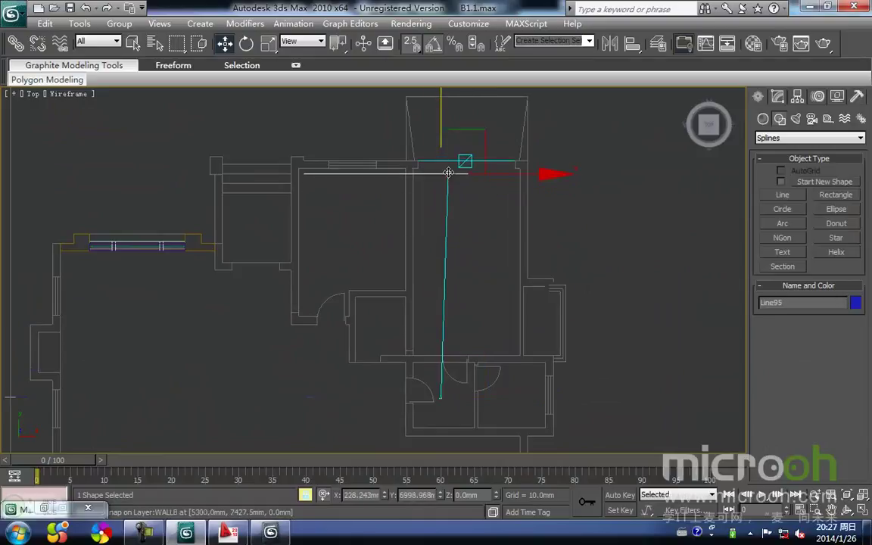
scroll(317, 169, "up", 6)
left_click_drag(282, 266, 349, 292)
key("space")
left_click(337, 309)
middle_click_drag(371, 314, 397, 324)
left_click(361, 298)
middle_click_drag(358, 288, 362, 289)
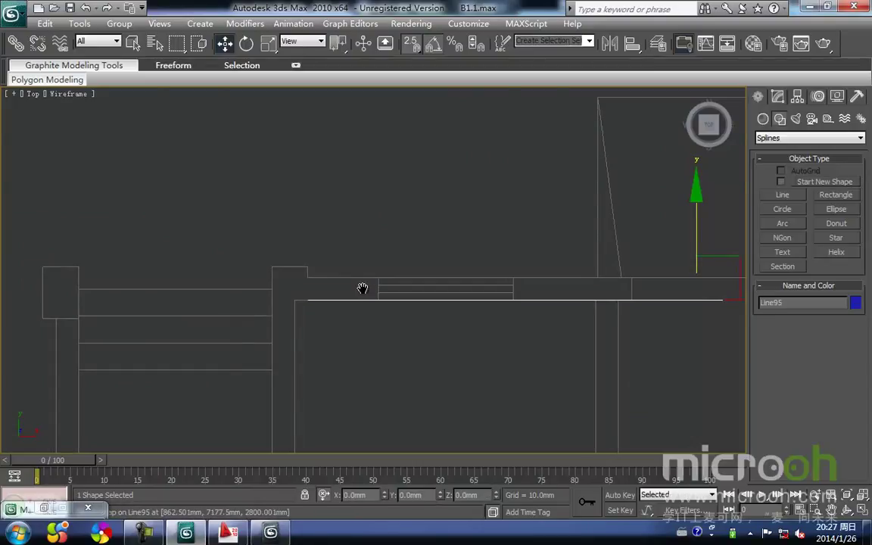
Move the wall outline's entrance-side vertices to the inner corner of the adjoining cross wall in the floor plan
key("k")
scroll(365, 296, "down", 2)
middle_click_drag(452, 271, 336, 282)
middle_click_drag(405, 285, 630, 289)
key("t")
key("z")
scroll(350, 277, "up", 2)
middle_click_drag(350, 277, 410, 281)
key("1")
left_click_drag(410, 283, 369, 229)
left_click_drag(461, 267, 384, 271)
key("space")
left_click(483, 305)
middle_click_drag(561, 301, 488, 311)
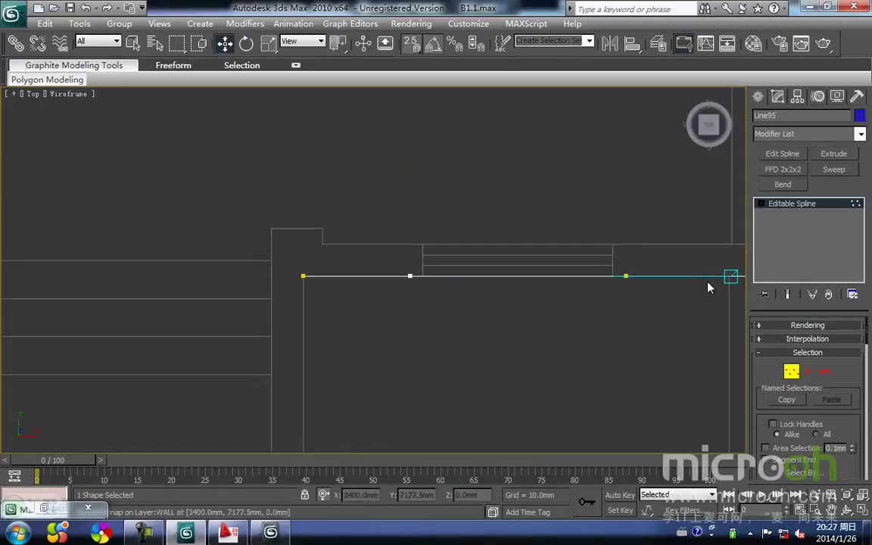
Extrude the garage wall outline 250 mm
left_click(837, 155)
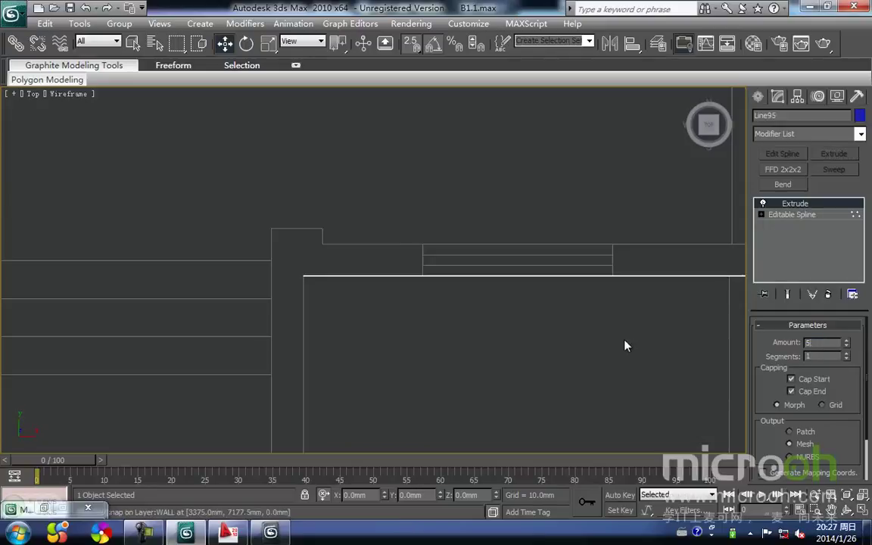
type("250")
key("Return")
left_click(571, 314)
left_click(521, 240)
Assign the brown 文化石贴面 material to the garage wall in the shaded back view and minimize the Material Editor
middle_click_drag(520, 233, 498, 252)
key("k")
key("z")
mouse_move(441, 270)
middle_mouse_down()
mouse_move(457, 261)
mouse_move(450, 270)
middle_mouse_up()
key("F3")
key("m")
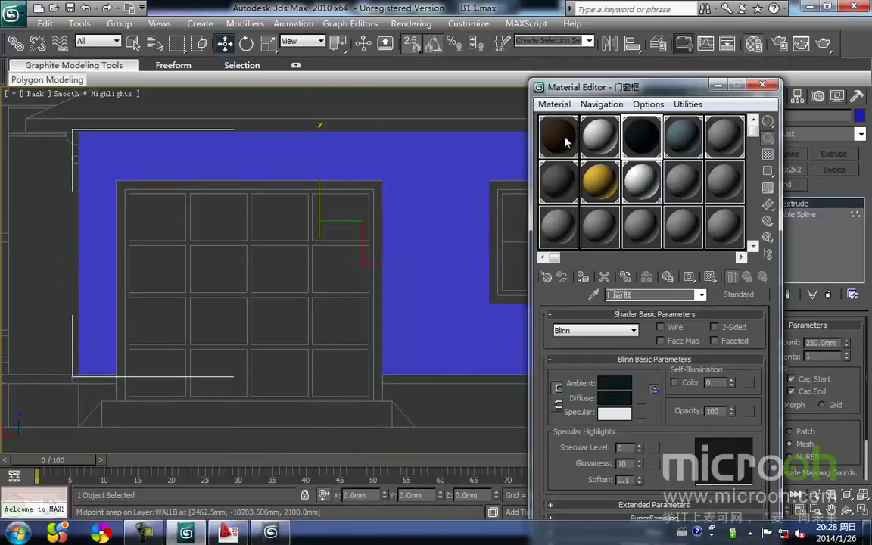
left_click(557, 136)
left_click(582, 277)
left_click(425, 439)
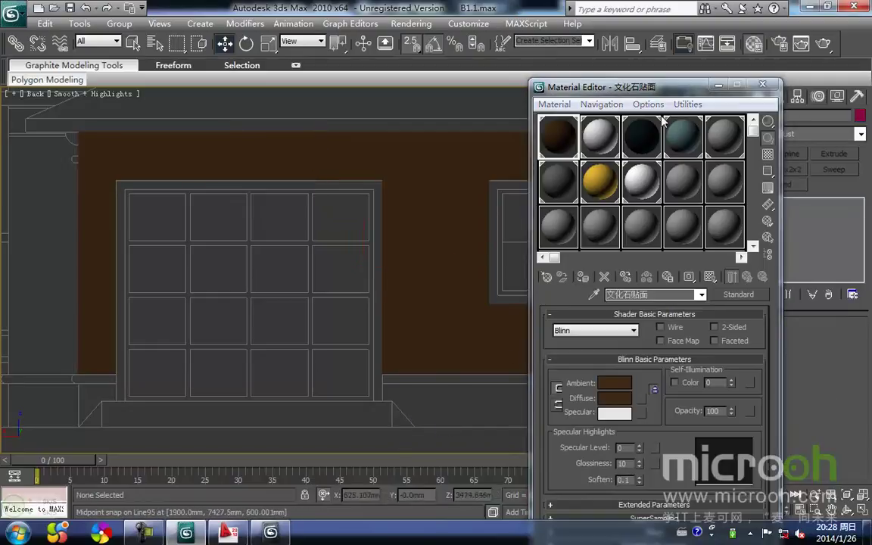
left_click(717, 86)
Draw a 1700 × 1400 mm rectangle on the edges of the garage wall's window opening as the frame's outer outline
middle_click_drag(499, 227, 458, 244)
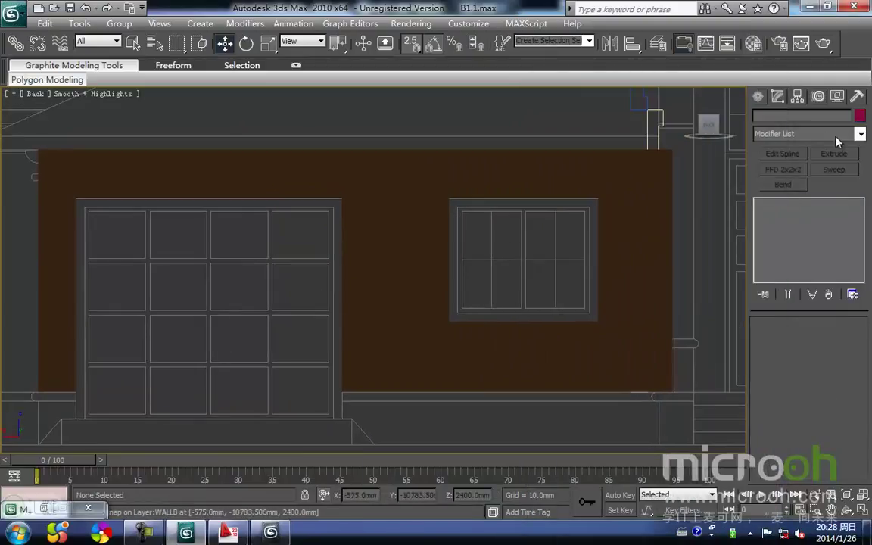
left_click(758, 97)
left_click(835, 195)
scroll(515, 286, "up", 2)
middle_click_drag(496, 268, 345, 255)
left_click_drag(271, 146, 477, 324)
Add a 1500 × 1200 mm inner rectangle to the same window frame shape and open the shape for modification
left_click(781, 182)
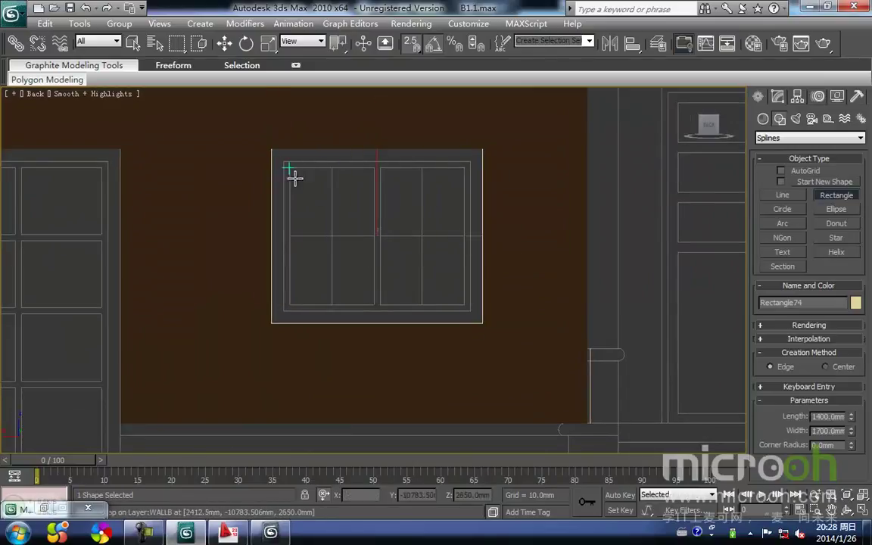
left_click_drag(282, 159, 465, 312)
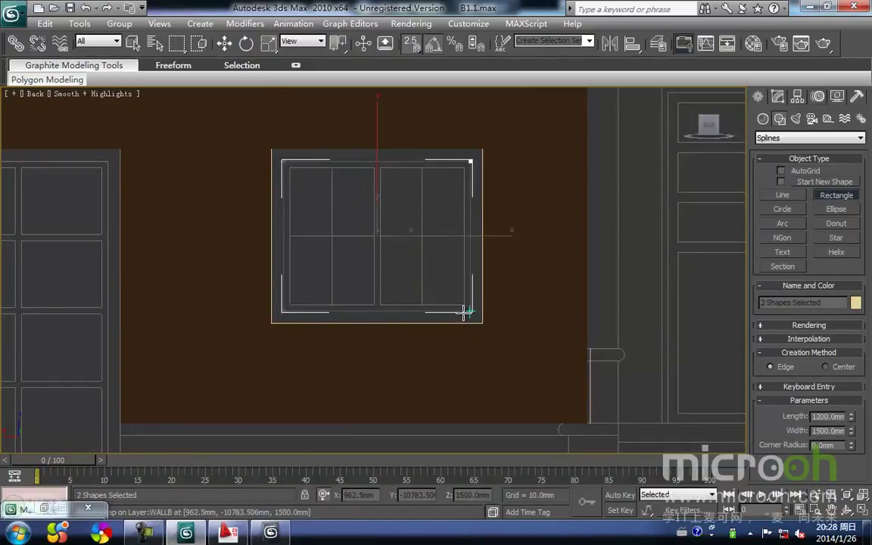
right_click(409, 267)
middle_click_drag(347, 258, 355, 283)
left_click(775, 98)
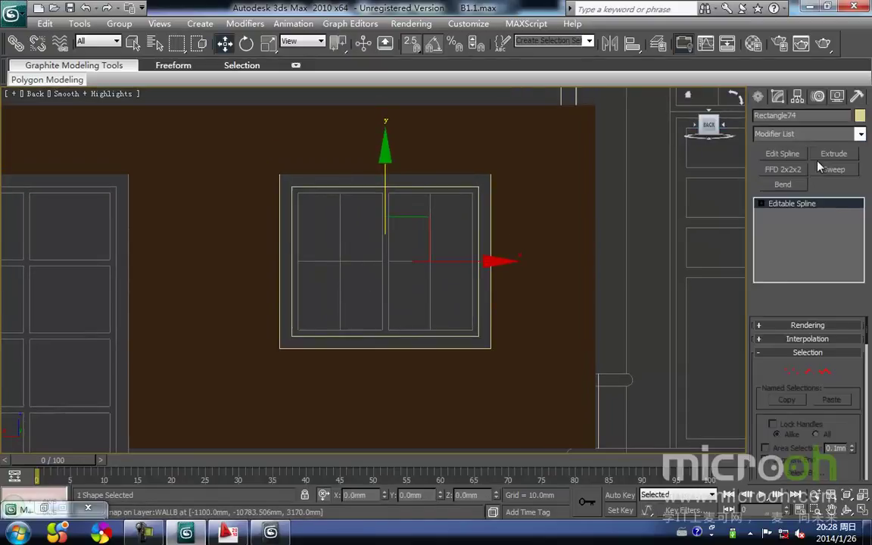
Extrude the garage window's outer surround 300 mm and move it in the top view to the garage wall
left_click(834, 154)
double_click(837, 342)
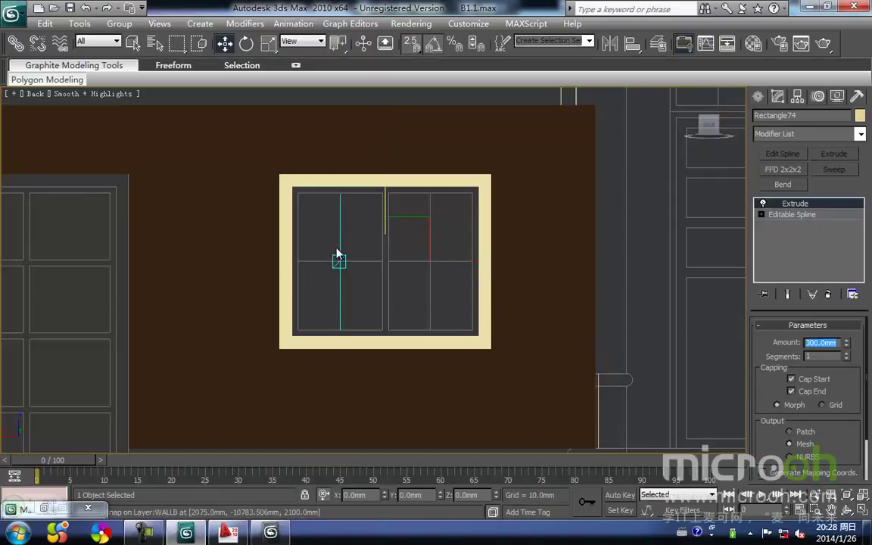
key("t")
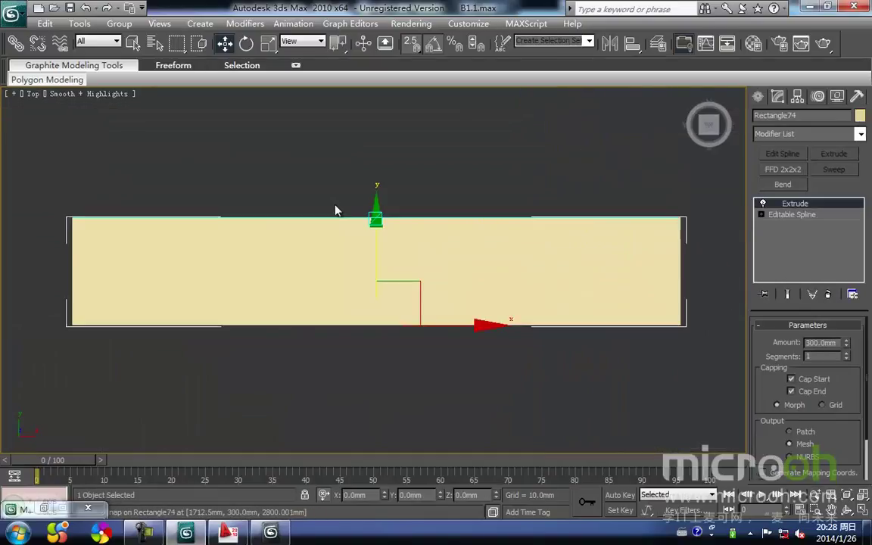
scroll(329, 270, "down", 3)
middle_click_drag(326, 251, 327, 350)
scroll(327, 350, "down", 1)
key("space")
left_click_drag(377, 305, 378, 114)
middle_click_drag(377, 141, 369, 324)
left_click_drag(328, 350, 289, 220)
scroll(326, 220, "up", 4)
middle_click_drag(330, 227, 361, 307)
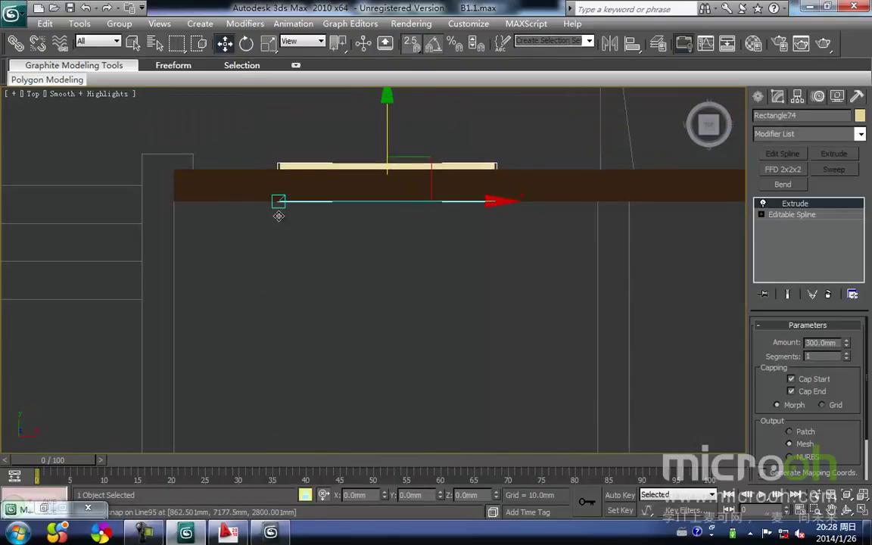
Assign the white 门窗套 material to the garage window surround in the back view and minimize the Material Editor
key("k")
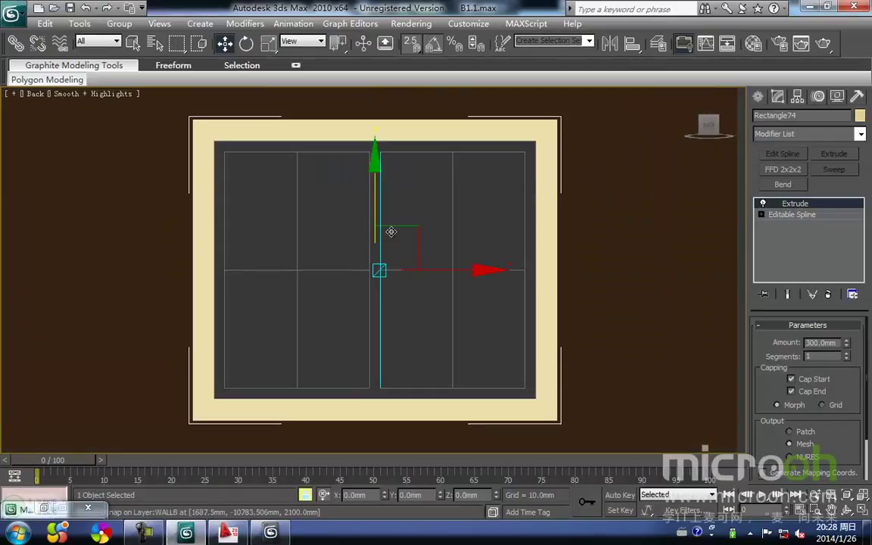
key("m")
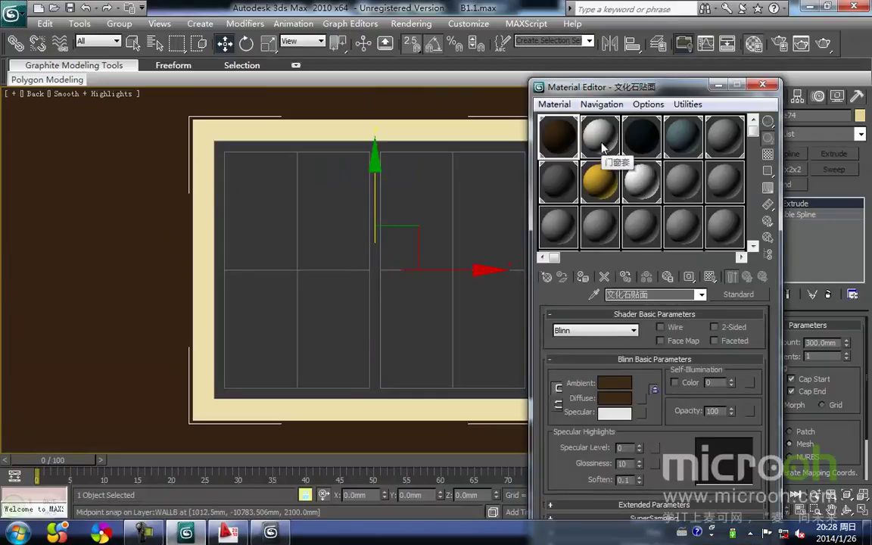
left_click(600, 138)
left_click(582, 277)
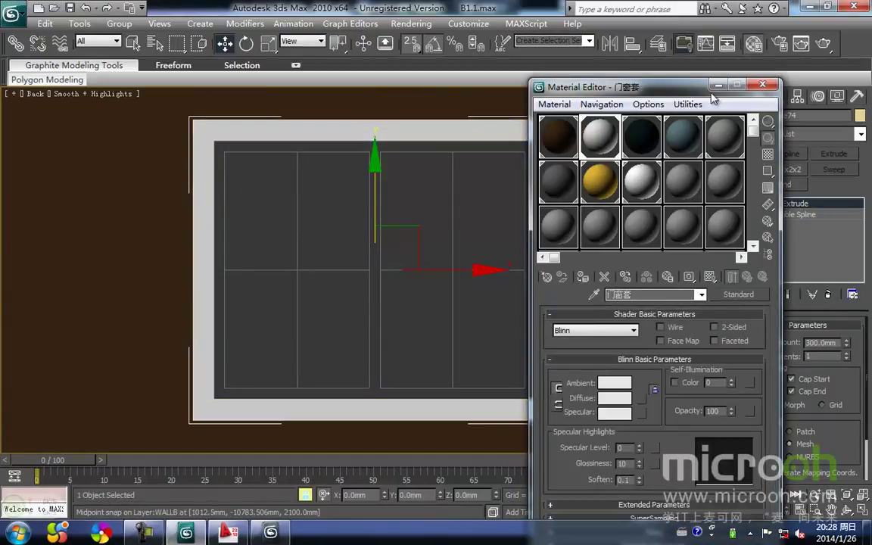
left_click(718, 84)
Draw the inner window frame as one shape: a rectangle along the surround's inner edge plus a rectangle around each of the two sashes
left_click(757, 97)
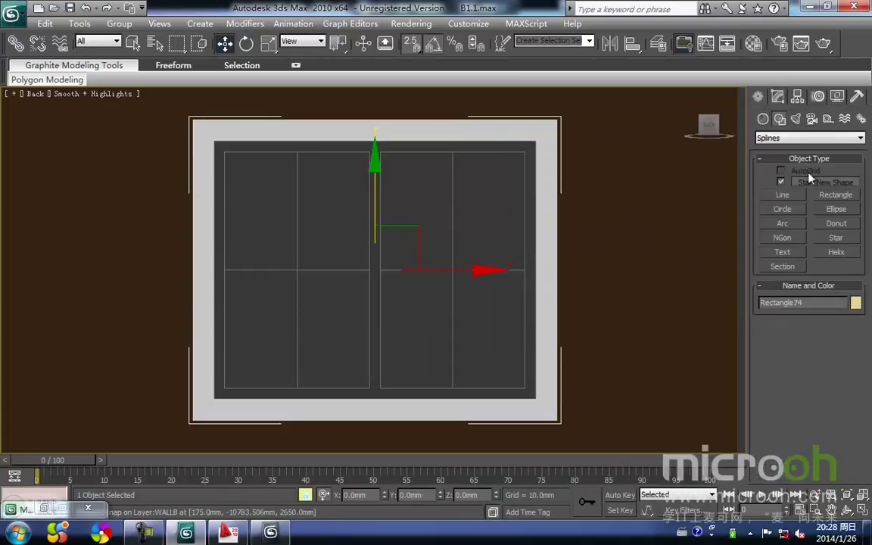
left_click(835, 195)
left_click_drag(212, 140, 535, 395)
left_click(780, 182)
left_click_drag(246, 155, 368, 374)
mouse_move(392, 153)
left_mouse_down()
mouse_move(422, 243)
mouse_move(526, 381)
left_mouse_up()
key("w")
left_click(409, 353)
left_click(384, 347)
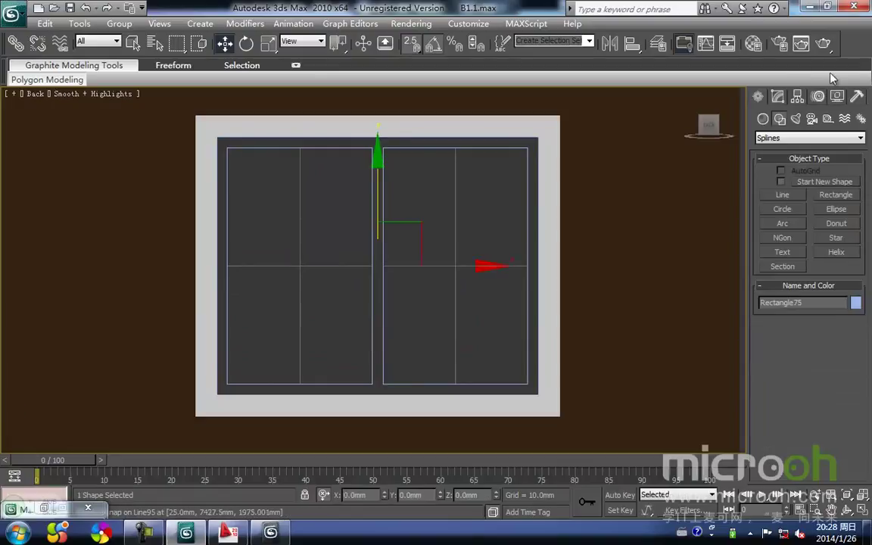
Extrude the inner window frame shape 50 mm
left_click(778, 97)
left_click(833, 153)
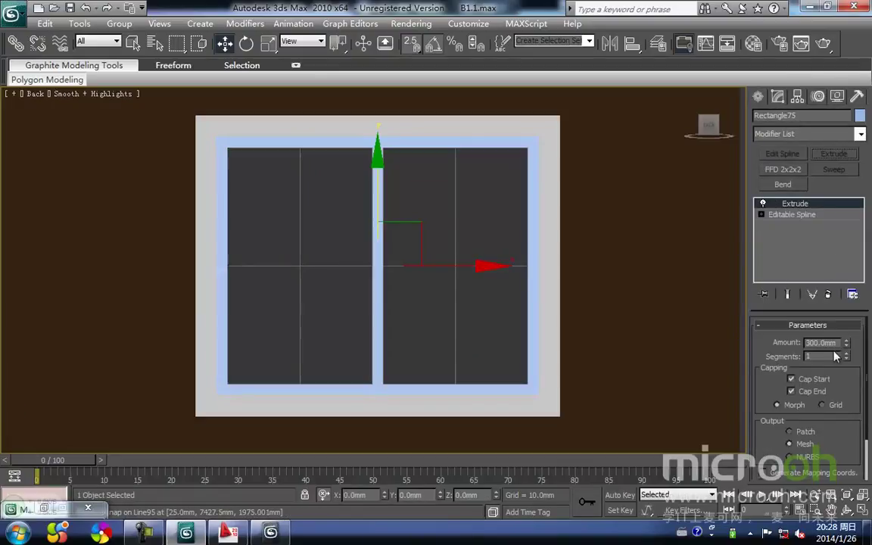
key("Return")
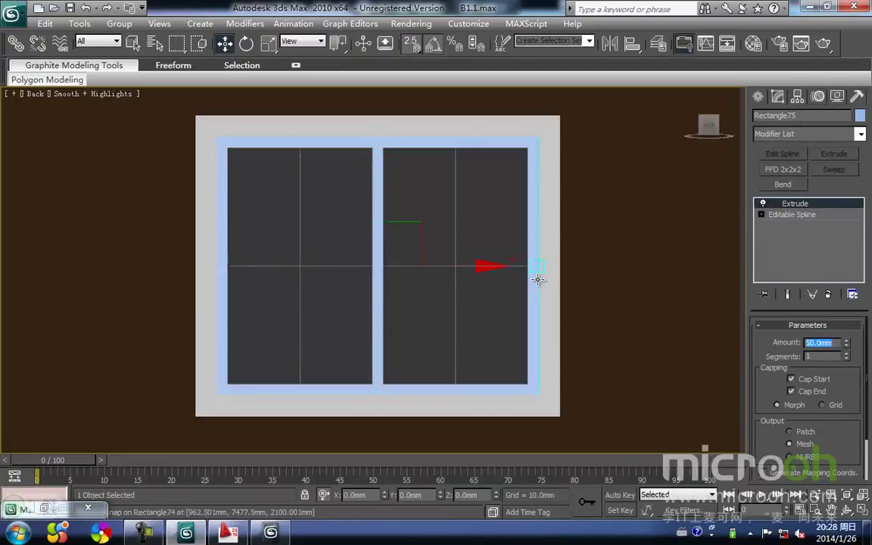
Align the inner window frame with the garage wall in Z position only, center to center
left_click_drag(403, 317, 353, 273)
middle_click_drag(351, 262, 384, 267)
key("alt+a")
left_click(665, 295)
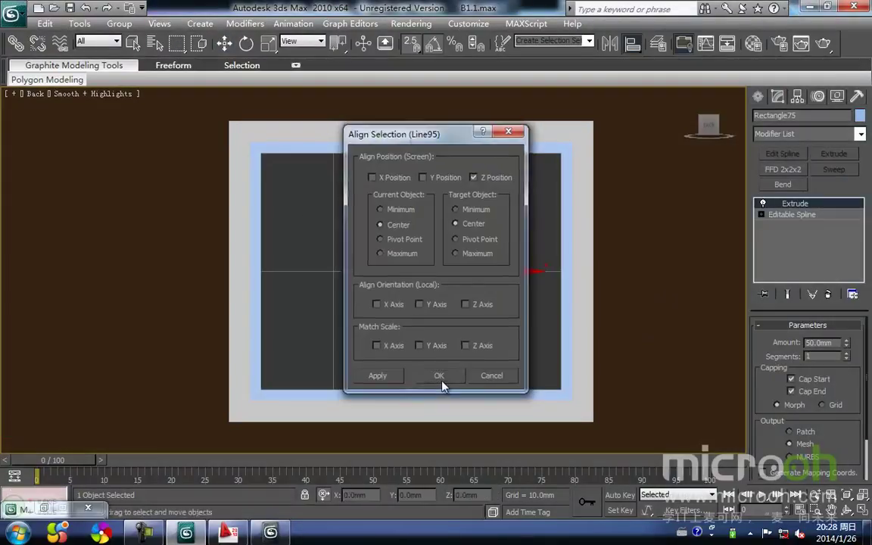
left_click(439, 376)
Assign the dark 门窗框 material to the inner window frame and minimize the Material Editor
key("m")
left_click(637, 148)
left_click(583, 277)
left_click(716, 85)
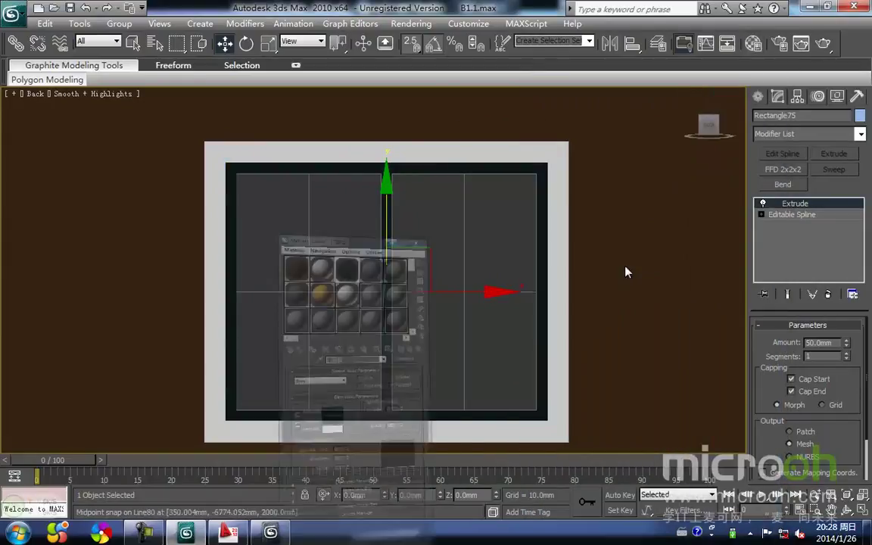
Draw the glazing bars as one spline shape: a horizontal line across both sashes and a vertical center line in each sash
left_click(758, 98)
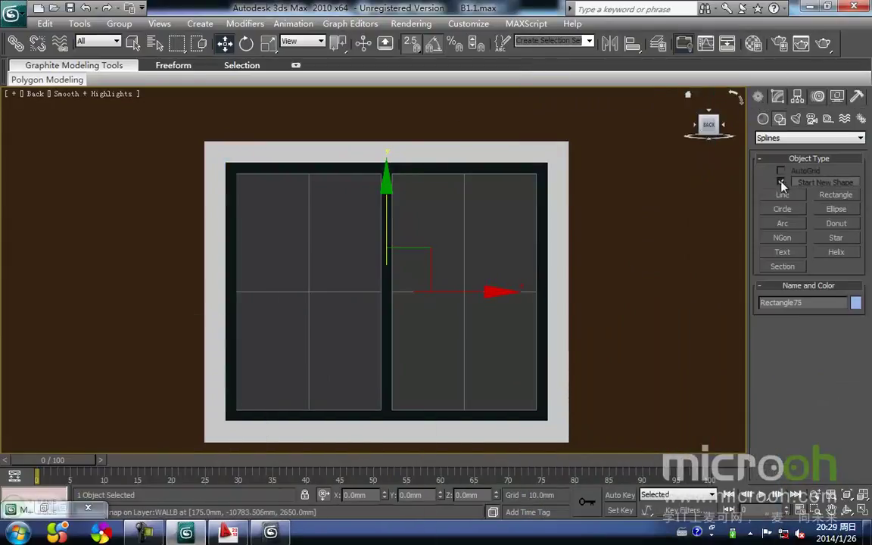
left_click(782, 195)
left_click(237, 291)
left_click(534, 291)
right_click(502, 331)
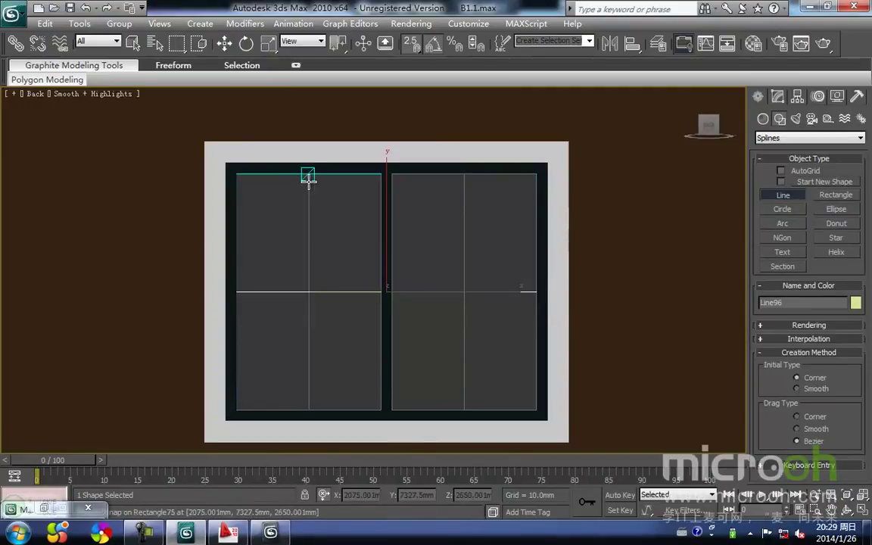
left_click(308, 174)
left_click(307, 408)
right_click(415, 316)
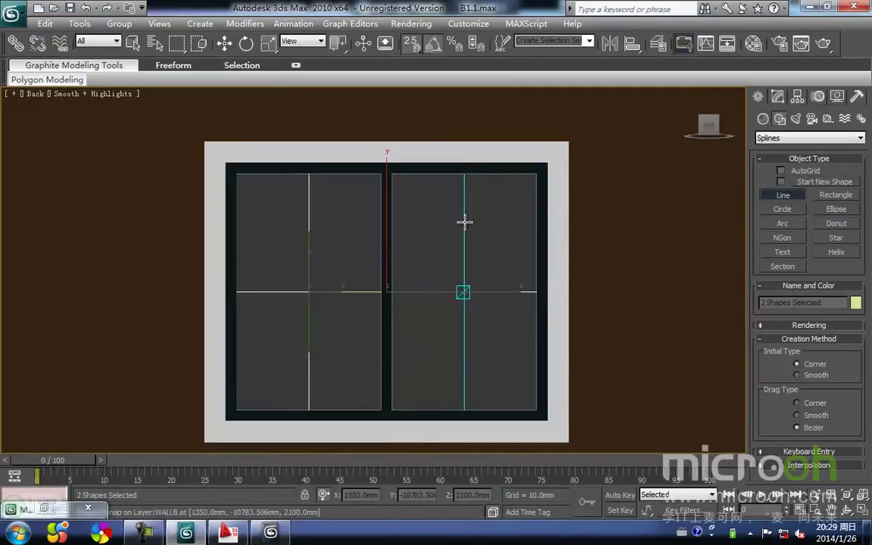
left_click(464, 174)
left_click(464, 408)
right_click(492, 379)
key("w")
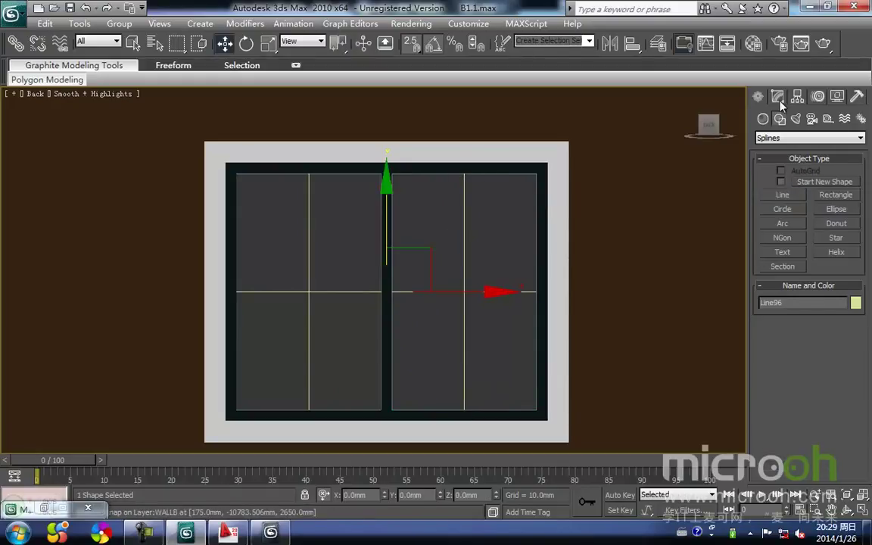
Apply a Sweep to the glazing bar lines with a section 20 mm long and 20 mm wide
left_click(784, 95)
left_click(833, 170)
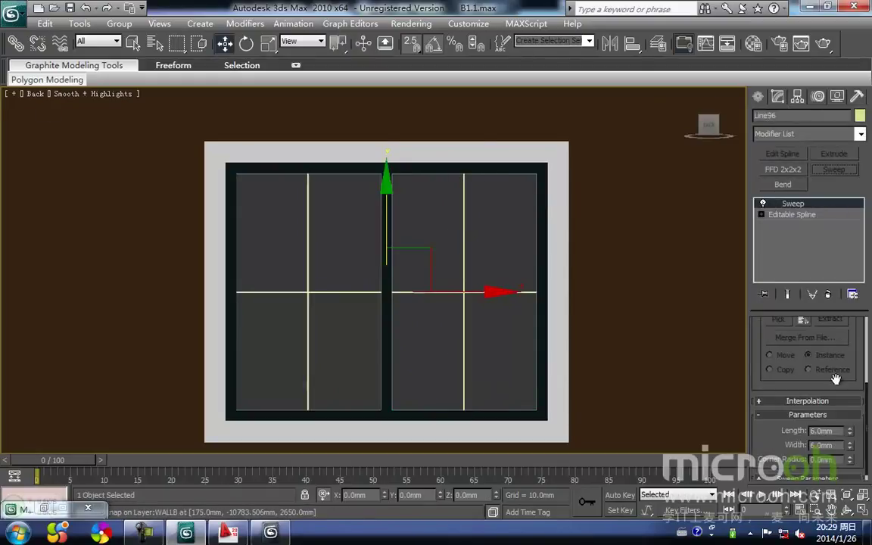
left_click_drag(842, 433, 673, 430)
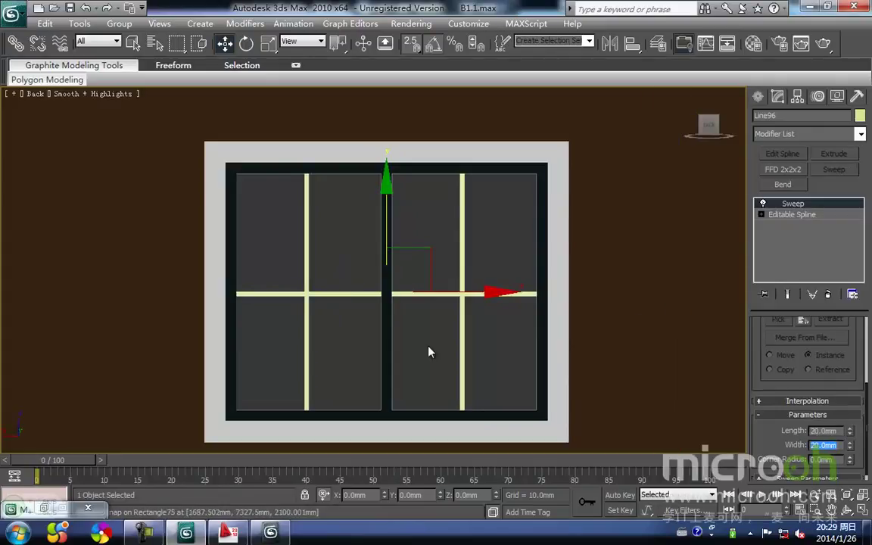
Align the glazing bars with the inner window frame in Z position only, center to center
left_click_drag(485, 339, 437, 279)
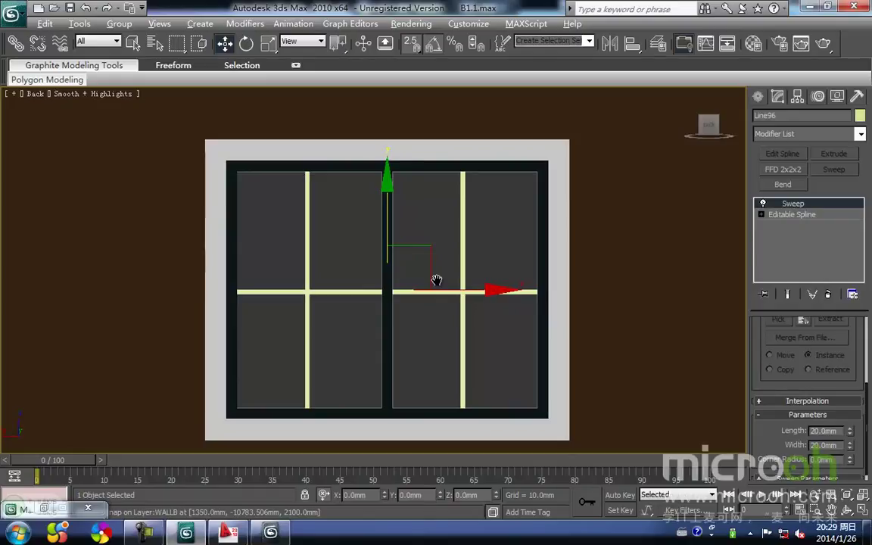
key("alt+a")
left_click(391, 347)
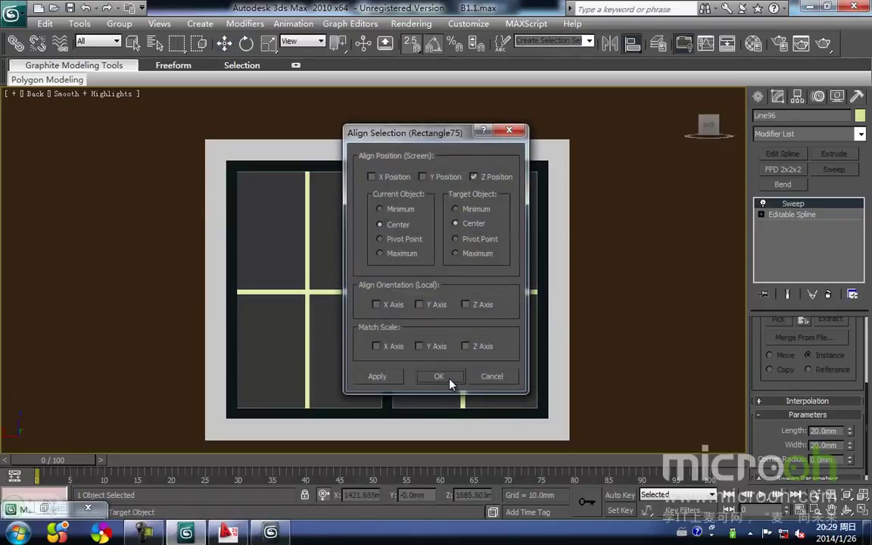
left_click(445, 374)
Assign the dark 门窗框 material to the glazing bars, deselect them and dismiss the Material Editor
middle_click_drag(435, 364, 435, 349)
key("m")
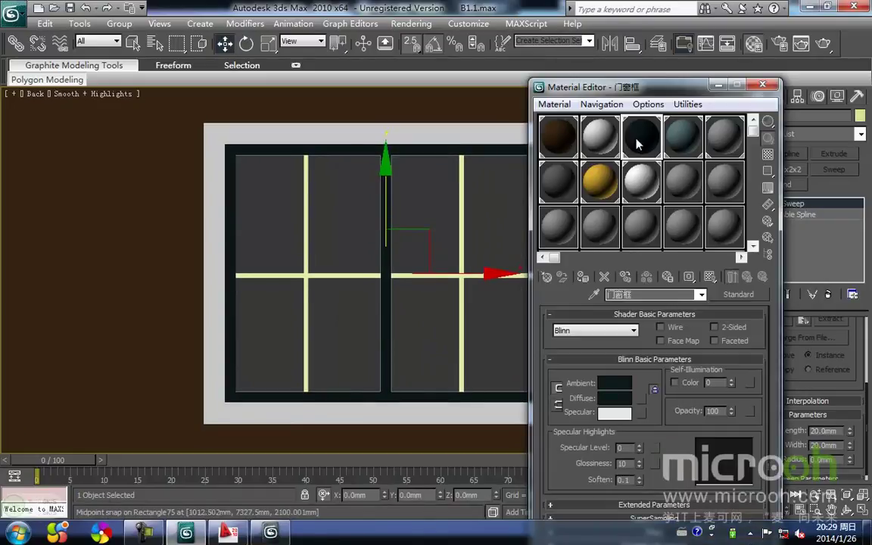
left_click(584, 279)
left_click(444, 342)
left_click(763, 86)
Draw a 1400 × 1100 mm rectangle across both sashes as the window's glass outline
left_click(757, 97)
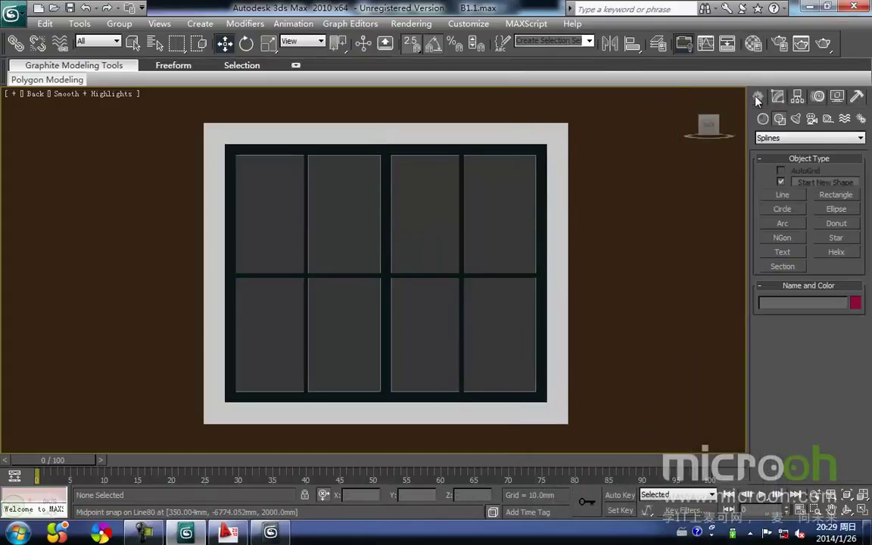
left_click(831, 196)
left_click_drag(234, 156, 535, 390)
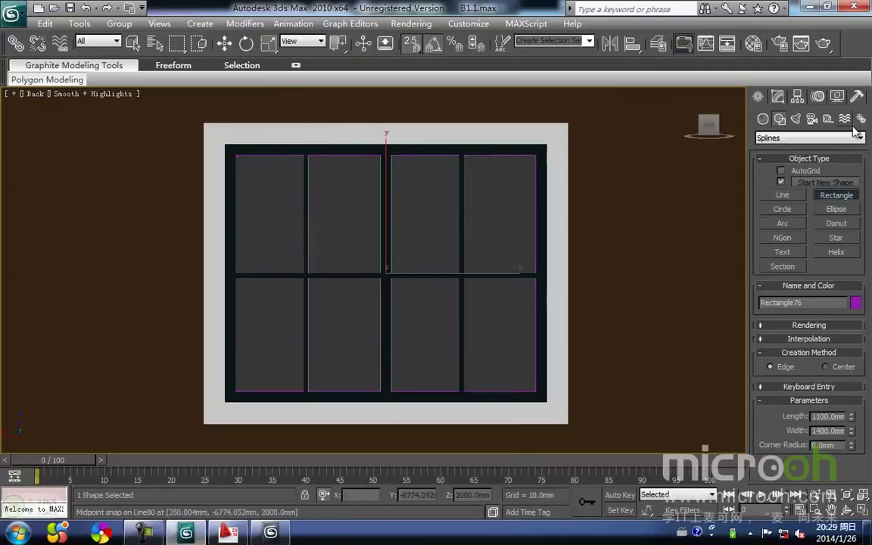
Extrude the glass rectangle 5 mm
left_click(778, 97)
left_click(833, 154)
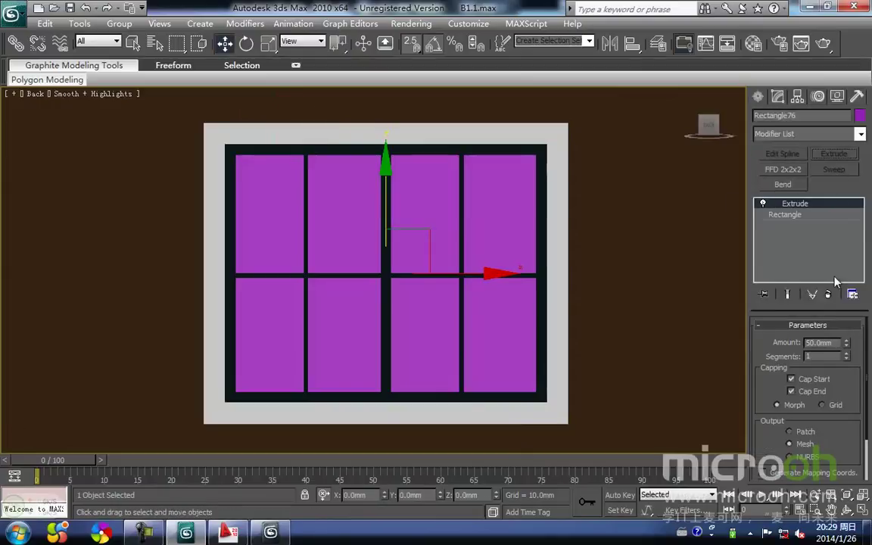
left_click_drag(831, 344, 487, 384)
type("5")
key("Return")
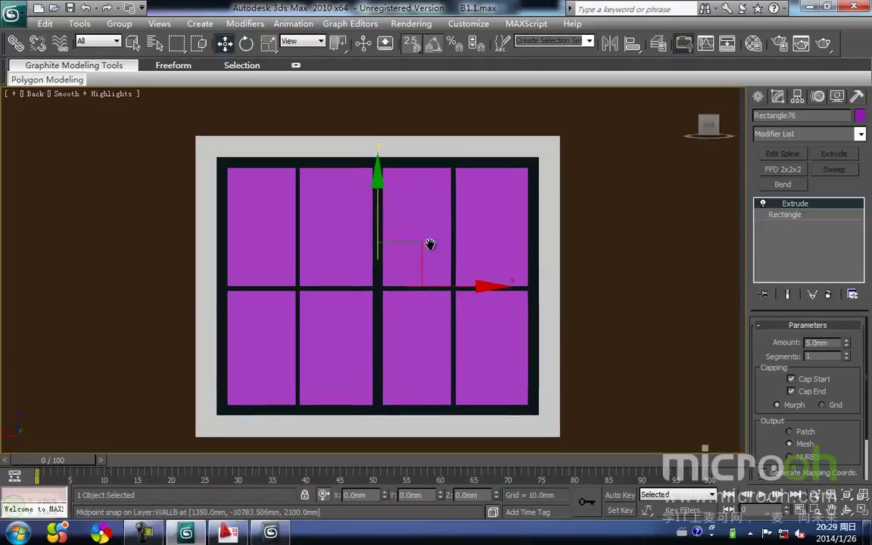
Align the glass pane with the glazing bars in Z position only, center to center
key("alt+a")
scroll(444, 278, "up", 2)
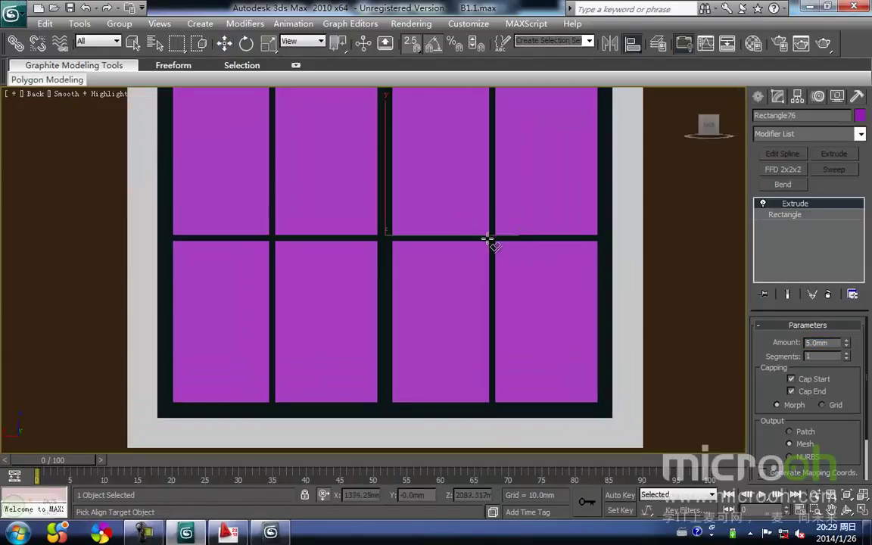
left_click(494, 239)
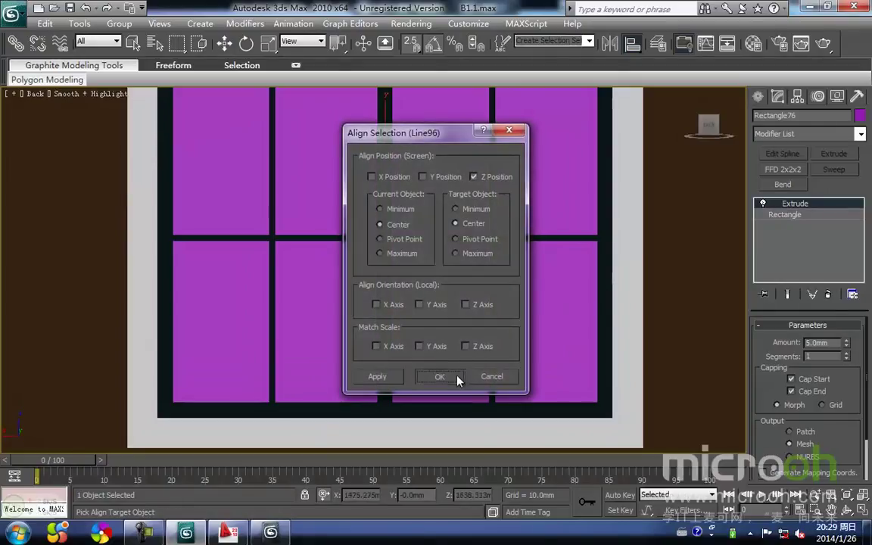
left_click(457, 379)
Assign the grey-teal glass material to the window pane and minimize the Material Editor
scroll(476, 317, "down", 3)
key("m")
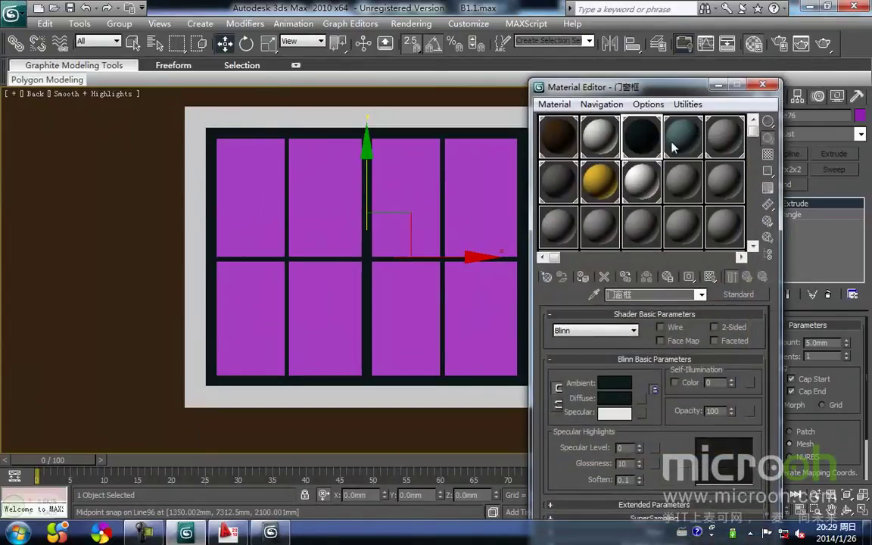
left_click_drag(569, 172, 461, 208)
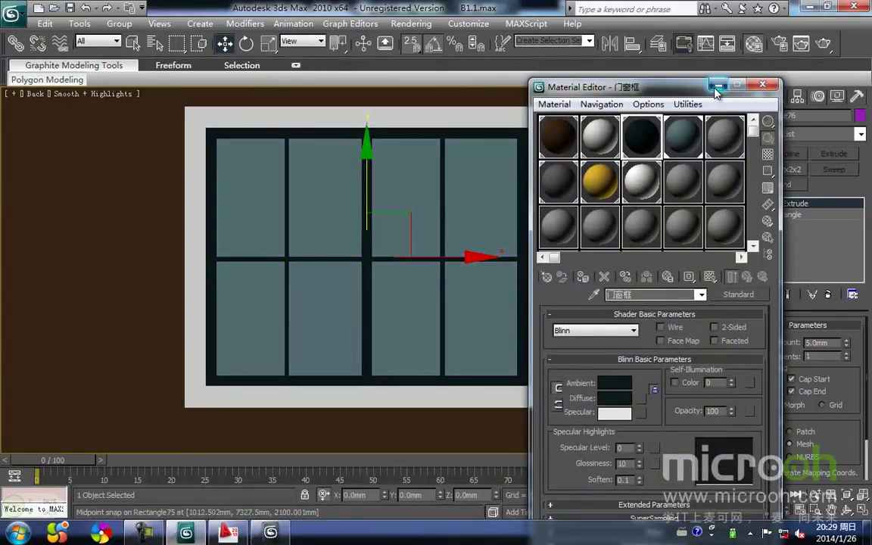
left_click(715, 88)
Examine the completed garage window against the wall and drawings in the top and back views, and clear the selection
middle_click_drag(382, 252, 470, 294)
scroll(439, 280, "down", 3)
key("t")
key("z")
middle_click_drag(382, 219, 389, 214)
scroll(388, 214, "down", 2)
scroll(362, 252, "down", 2)
key("F3")
key("b")
scroll(360, 254, "down", 2)
scroll(360, 267, "down", 3)
key("F3")
scroll(413, 276, "up", 1)
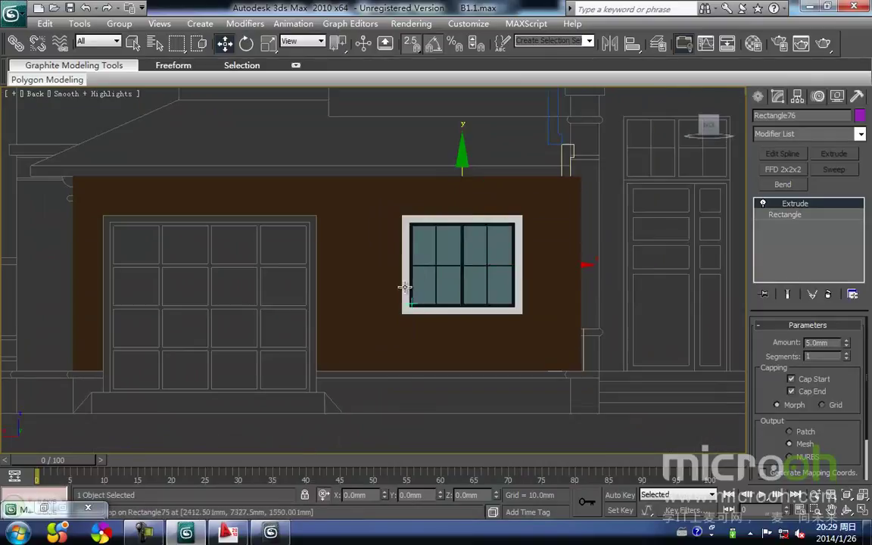
left_click(403, 412)
Trace the garage door's surround as a closed line, snapping to the outer and inner frame corners of the elevation drawing
middle_click_drag(111, 266, 201, 262)
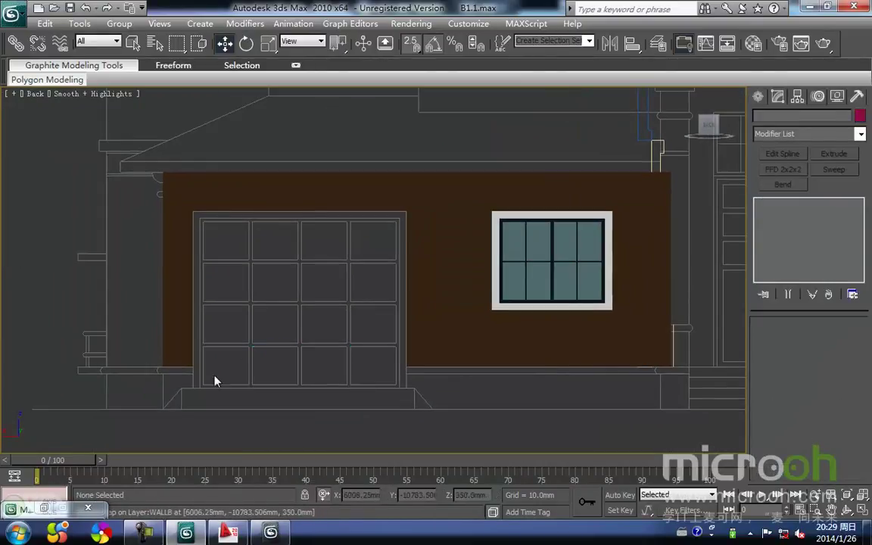
middle_click_drag(392, 365, 395, 361)
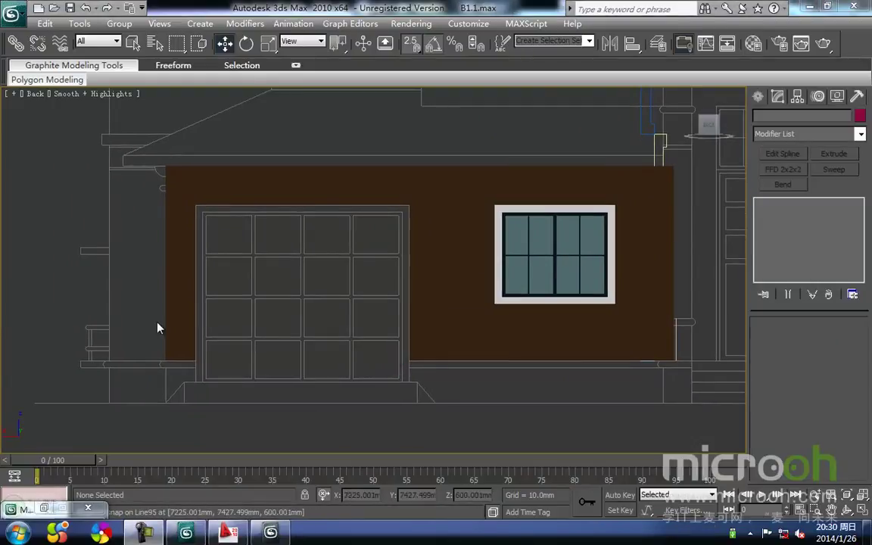
middle_click_drag(273, 340, 300, 339)
scroll(254, 368, "up", 4)
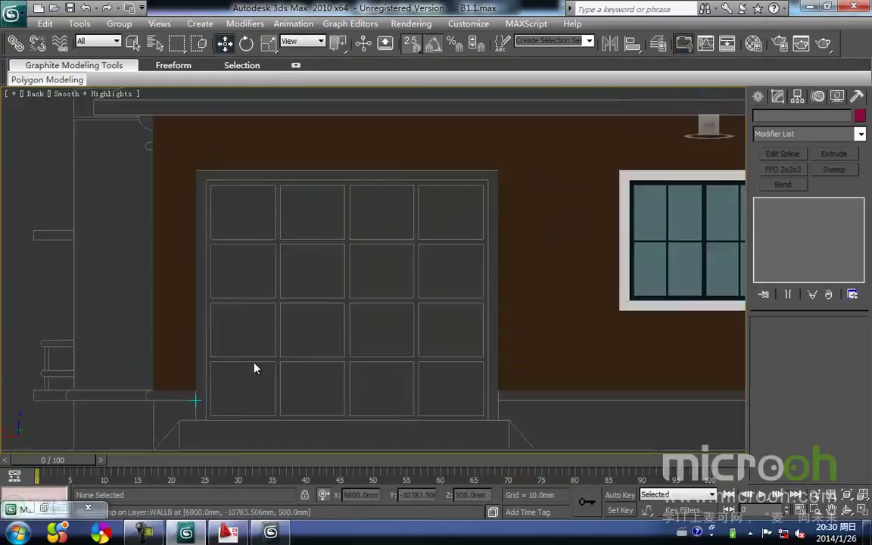
scroll(211, 399, "down", 2)
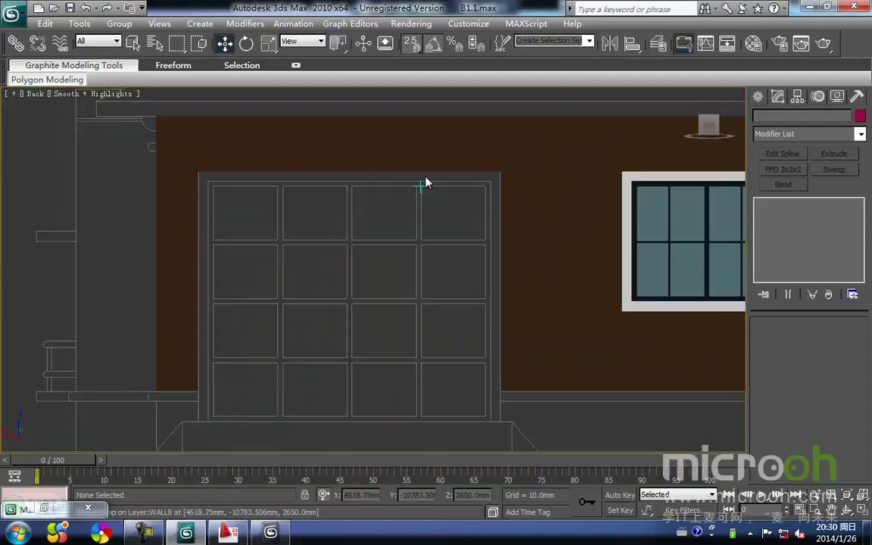
left_click(758, 97)
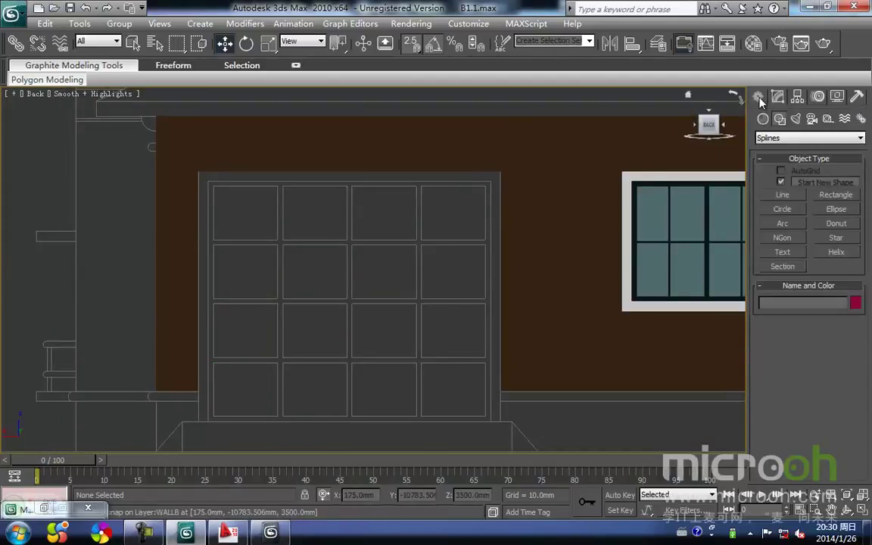
left_click(783, 194)
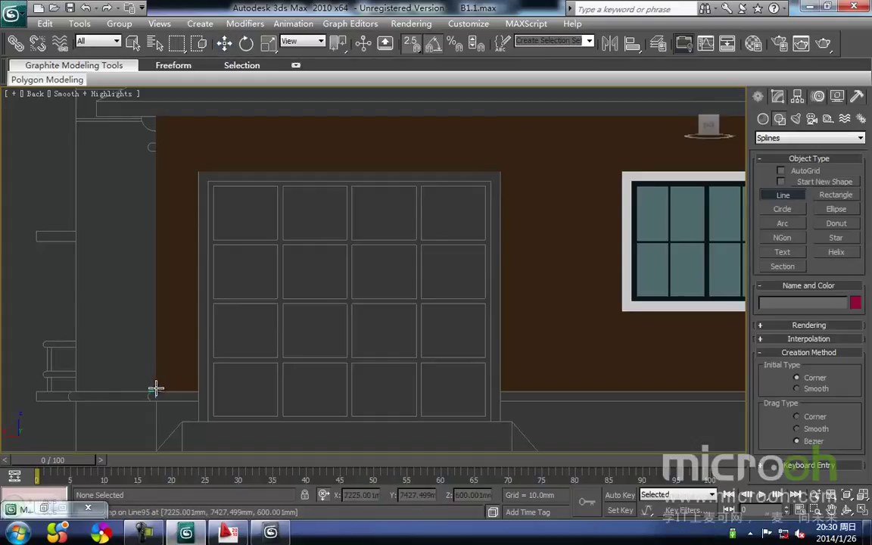
middle_click_drag(181, 423, 202, 410)
left_click(218, 409)
left_click(219, 159)
left_click(520, 159)
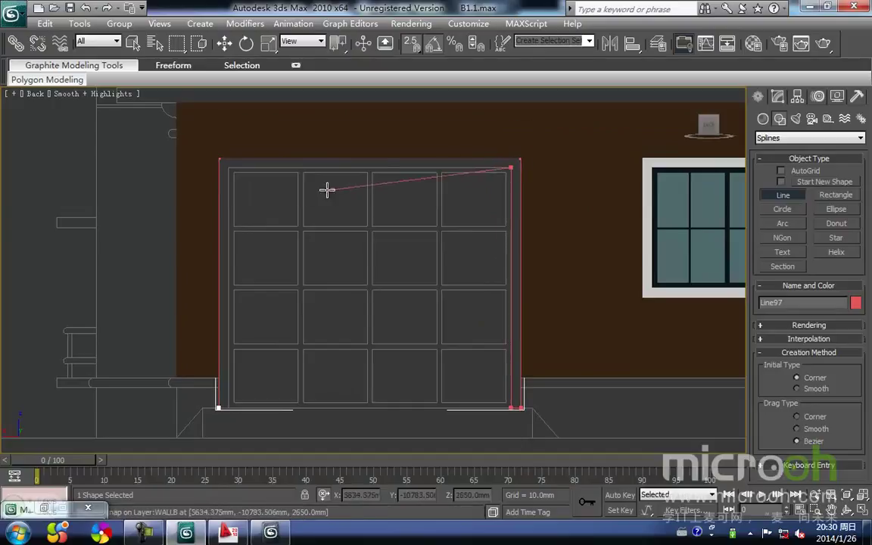
left_click(229, 166)
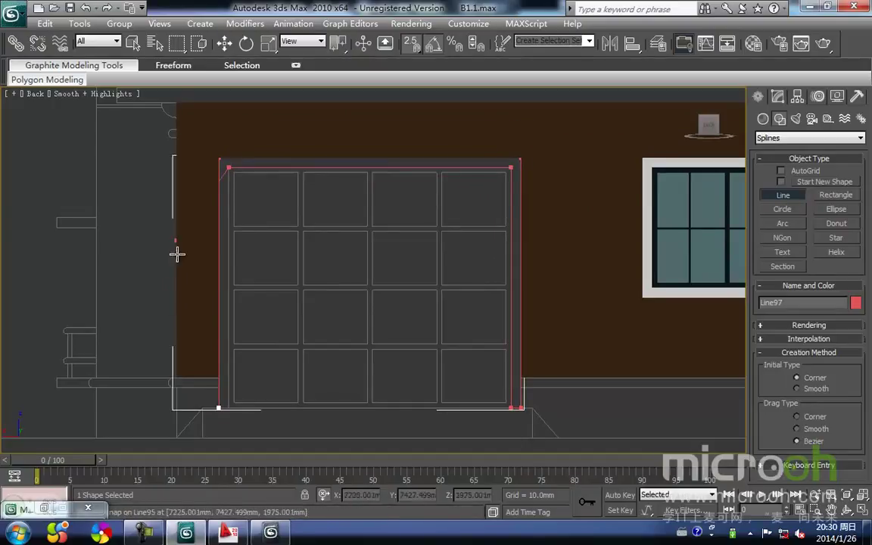
left_click(217, 413)
left_click(415, 307)
Extrude the garage door frame outline 300 mm
key("w")
left_click_drag(254, 415, 159, 391)
left_click(777, 96)
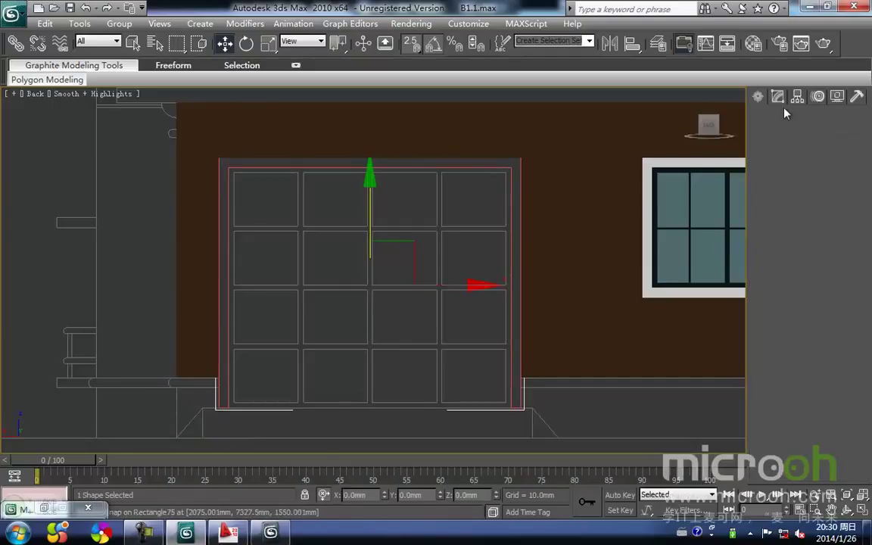
left_click(833, 154)
middle_click_drag(341, 338, 352, 376)
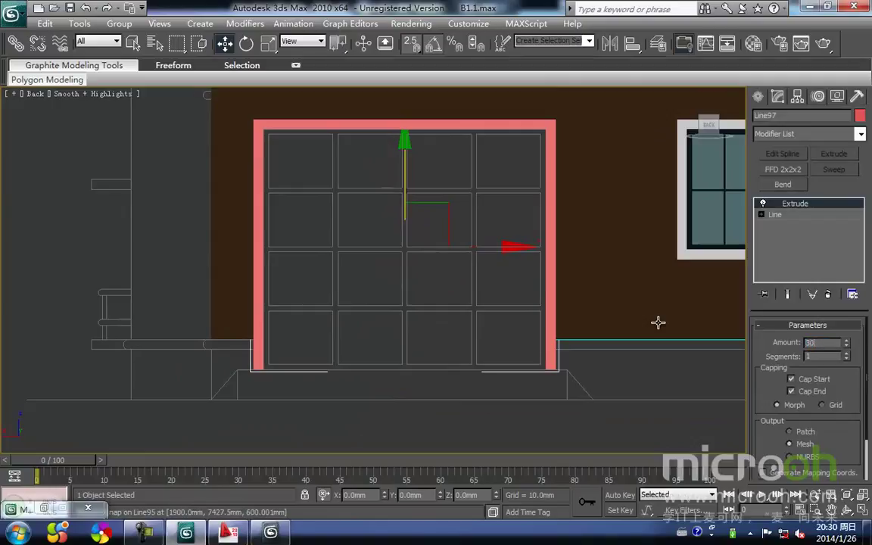
middle_click_drag(339, 321, 415, 377)
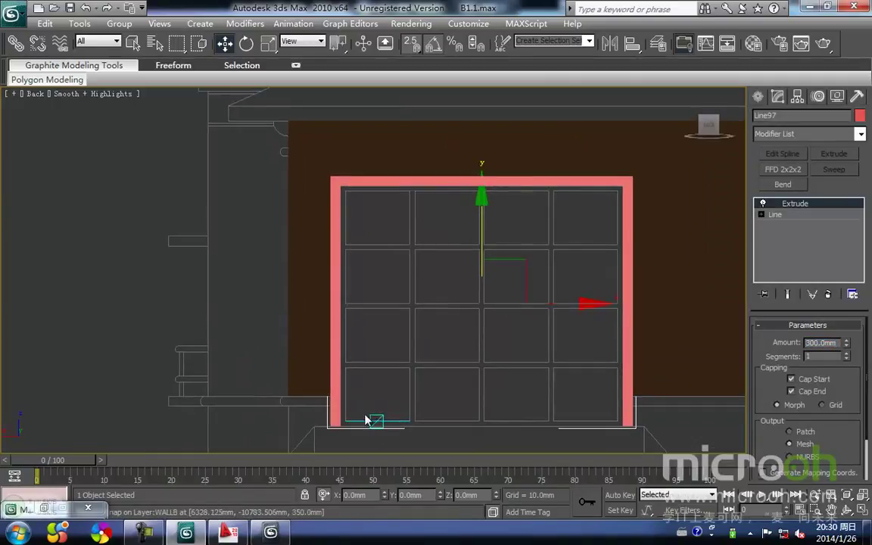
middle_click_drag(363, 417, 389, 410)
Move the extruded door frame along Y in the top view onto the garage's front wall, slightly proud of its outer face
key("t")
scroll(348, 330, "down", 6)
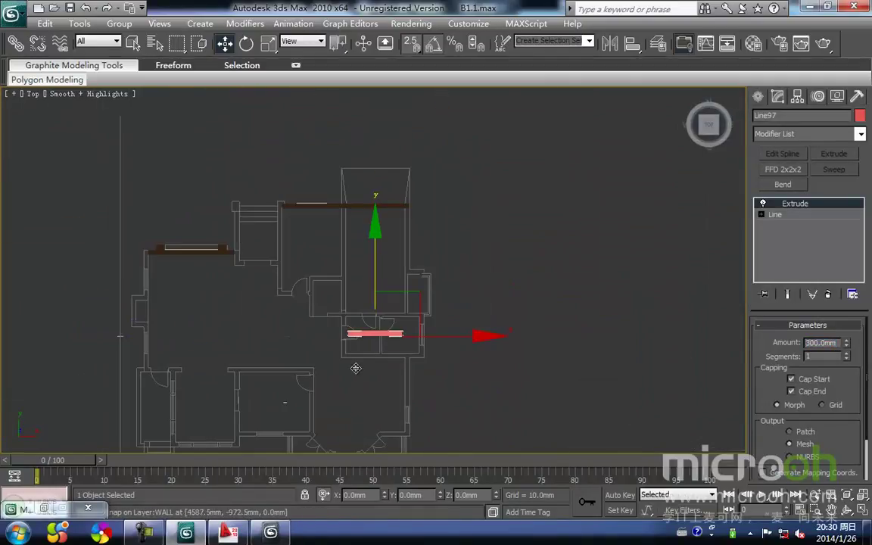
left_click_drag(372, 286, 350, 205)
scroll(423, 214, "up", 6)
middle_click_drag(424, 209, 363, 390)
scroll(363, 390, "up", 2)
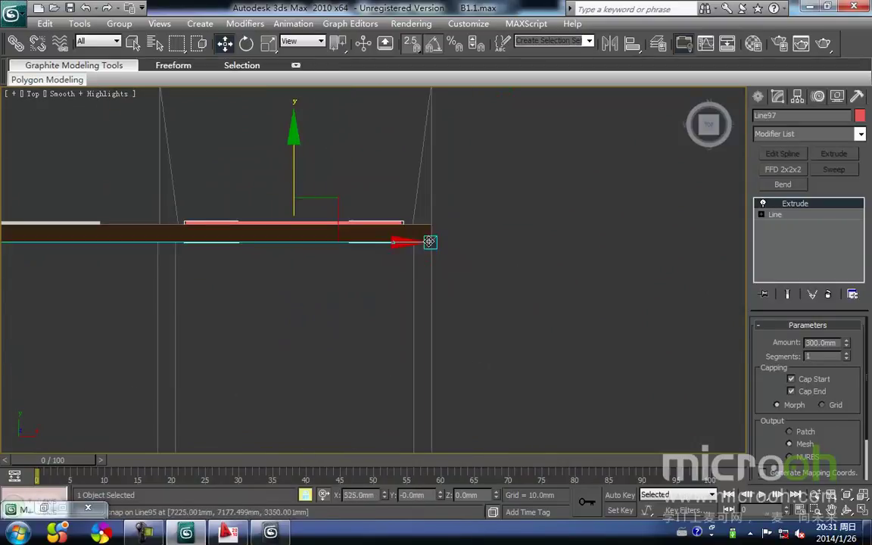
Assign the white 门窗套 material to the garage door frame in the back view
key("b")
key("z")
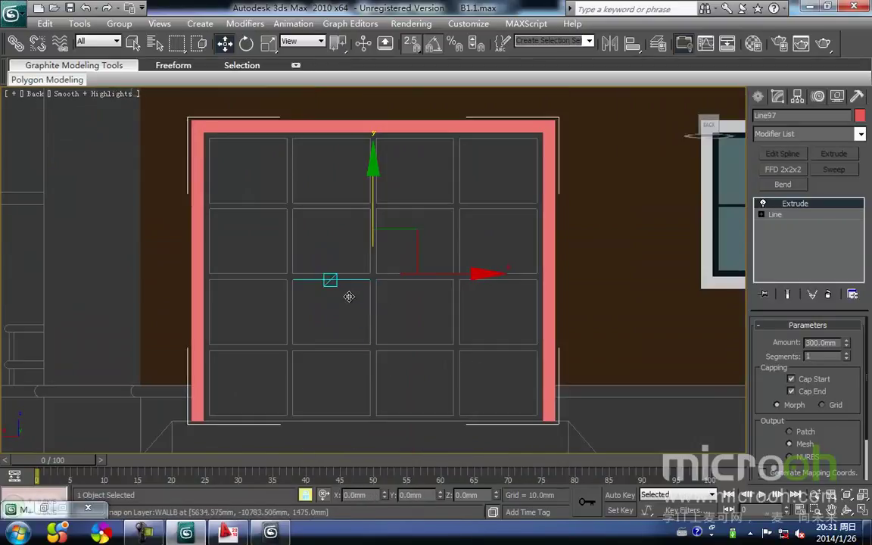
key("m")
left_click(602, 135)
left_click(584, 278)
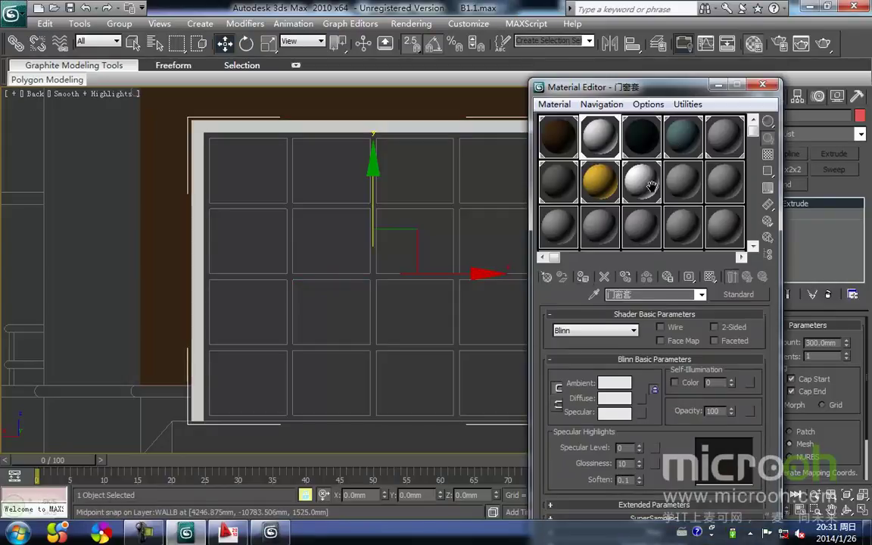
Draw a rectangle 2400 mm long and 2825 mm wide filling the opening inside the white garage door frame
left_click(716, 89)
middle_click_drag(377, 265, 431, 281)
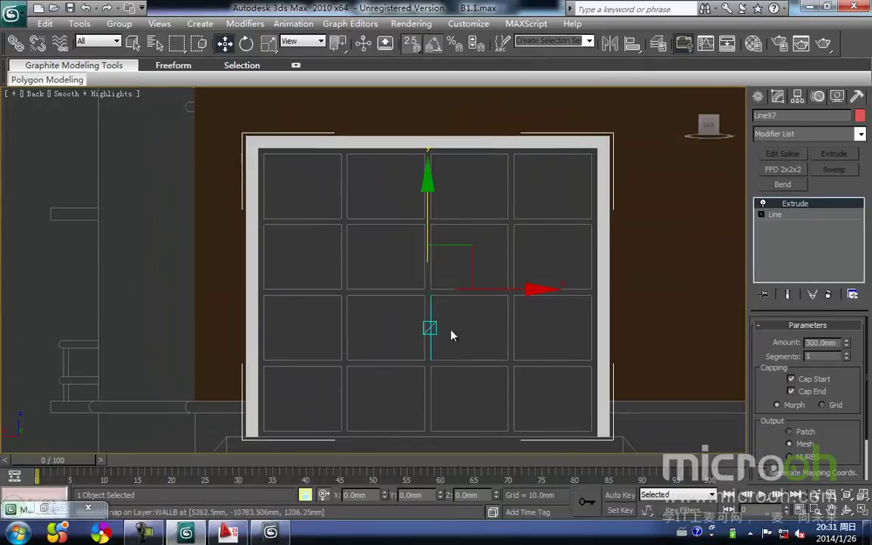
left_click(452, 331)
left_click(759, 96)
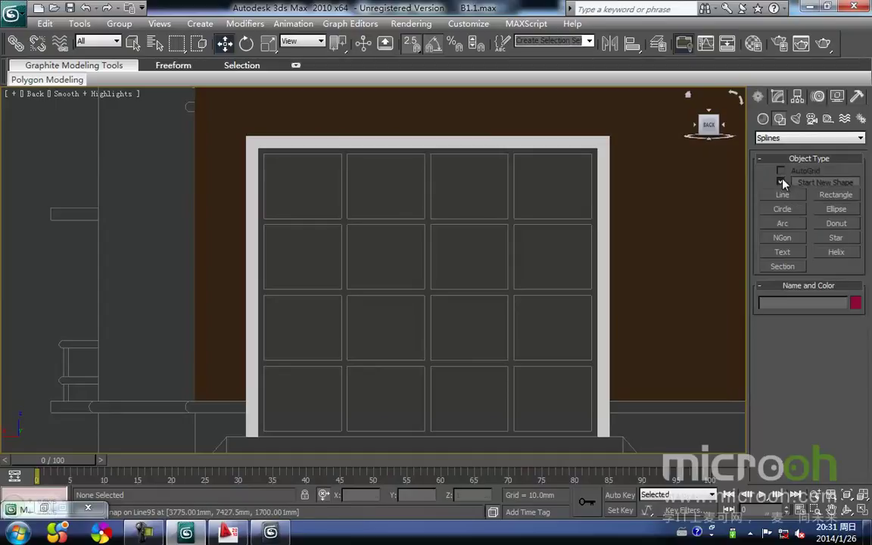
middle_click_drag(291, 413, 299, 372)
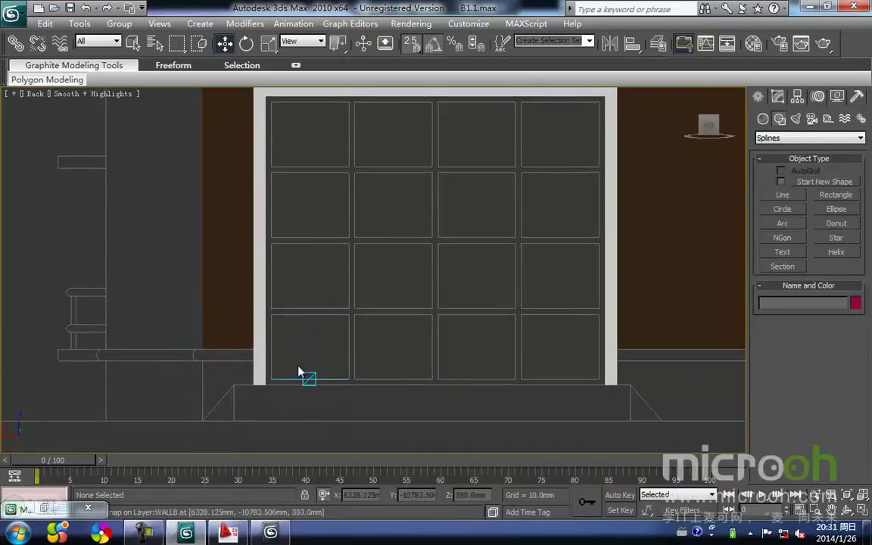
left_click(833, 195)
middle_click_drag(444, 210, 414, 230)
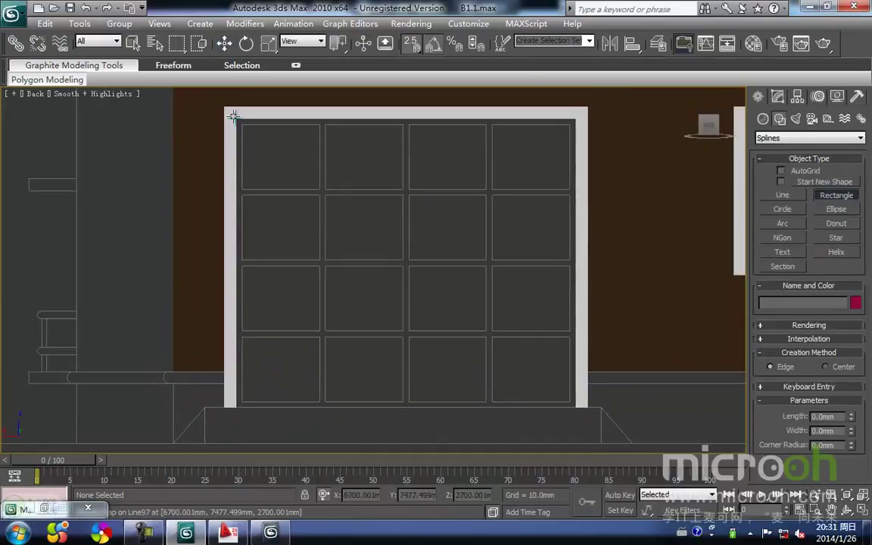
left_click_drag(232, 114, 575, 410)
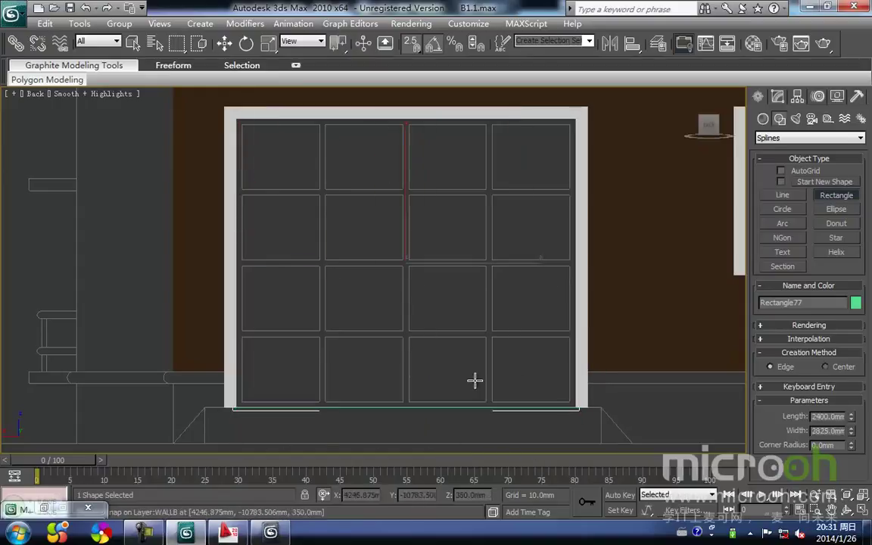
key("w")
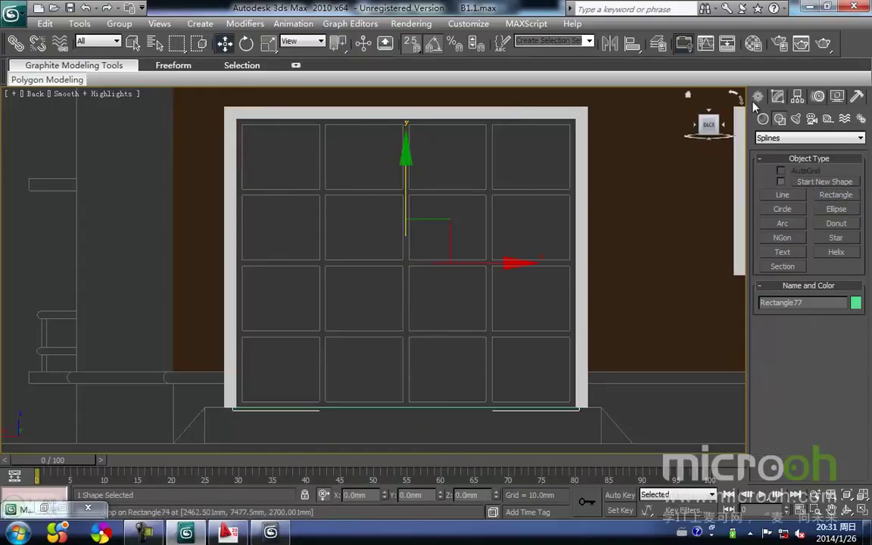
Make the rectangle an editable spline and copy its vertical side segment to the three vertical division lines of the garage door
left_click(779, 97)
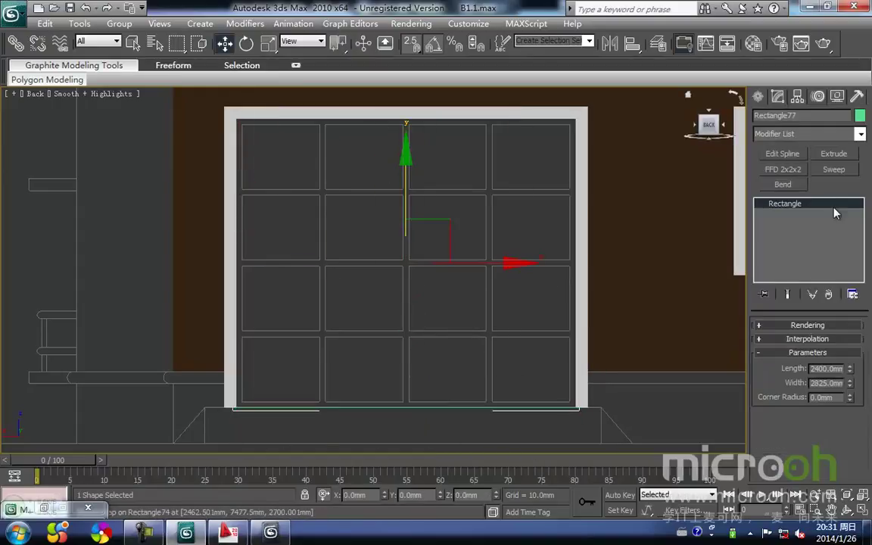
left_click(783, 153)
middle_click_drag(500, 432, 467, 455)
key("2")
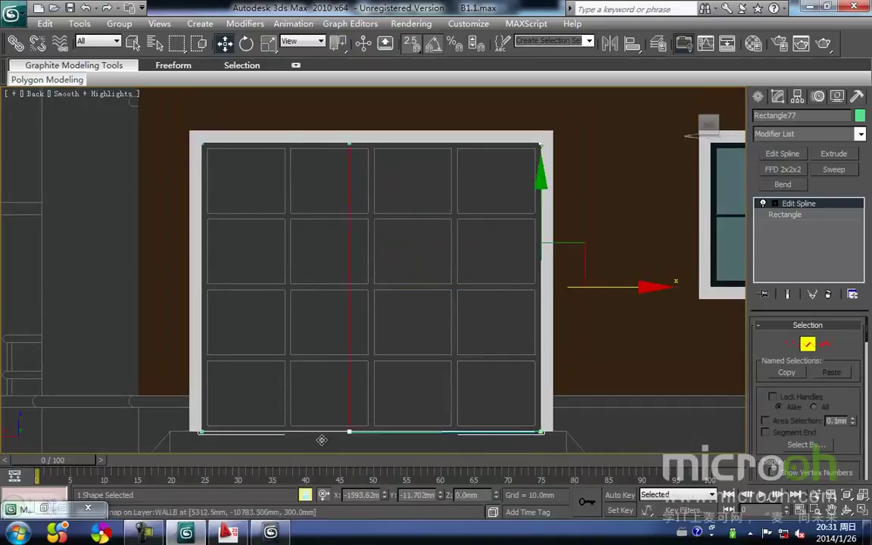
left_click(292, 433)
left_click_drag(291, 434, 463, 433, "shift")
middle_click_drag(417, 452, 436, 428)
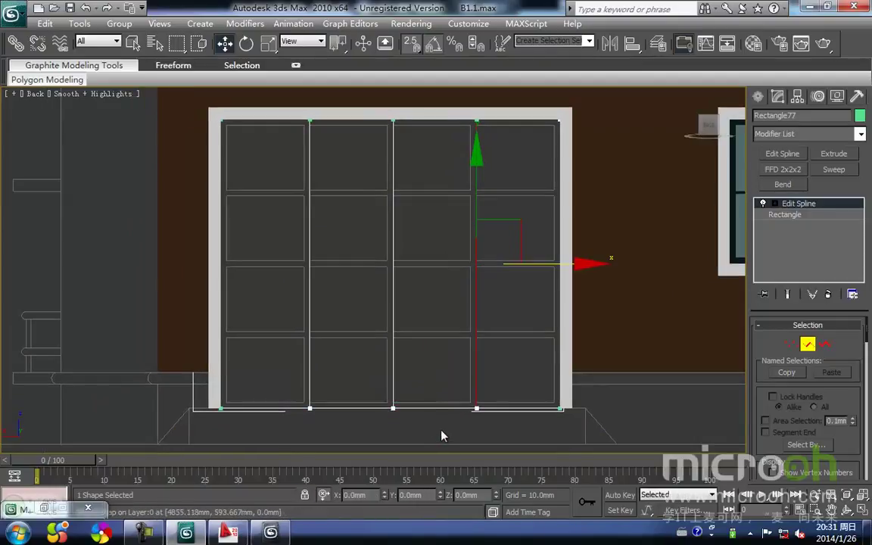
Copy the spline's lower horizontal segment upward to the three horizontal division lines of the garage door
left_click(437, 408)
left_click_drag(218, 417, 224, 338, "shift")
middle_click_drag(224, 338, 234, 361)
left_click_drag(234, 361, 232, 291, "shift")
middle_click_drag(231, 291, 243, 342)
left_click_drag(243, 342, 247, 277, "shift")
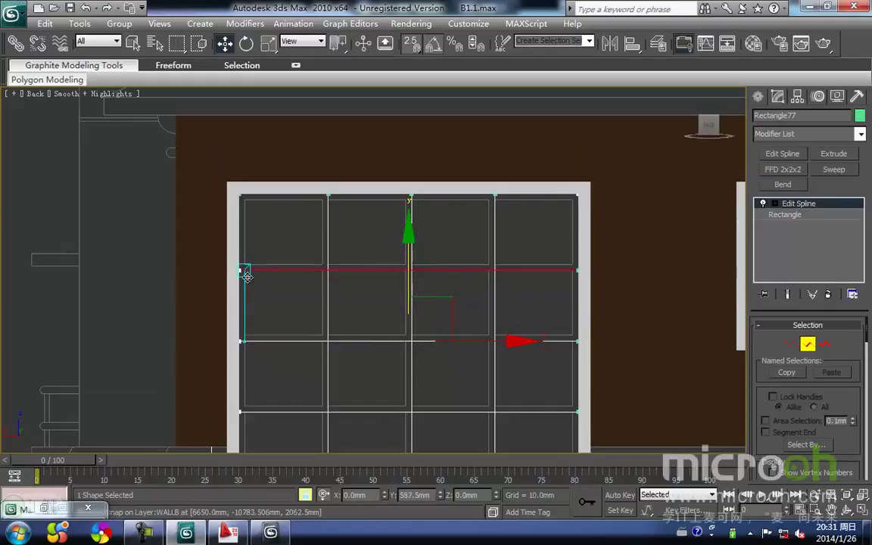
Sweep the grid spline with a 50 x 50 mm section and set its pivot alignment to the upper-right corner
left_click(833, 169)
left_click_drag(842, 432, 621, 430)
type("50")
key("Return")
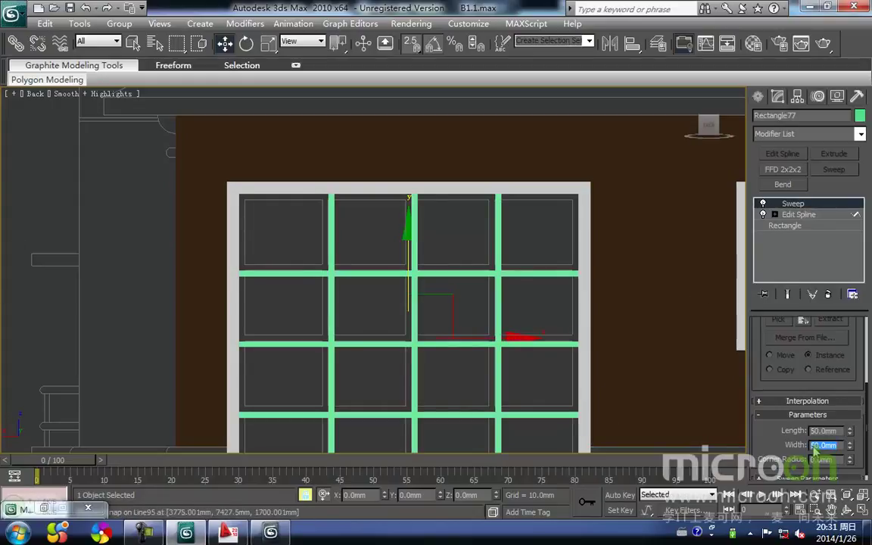
scroll(784, 454, "down", 5)
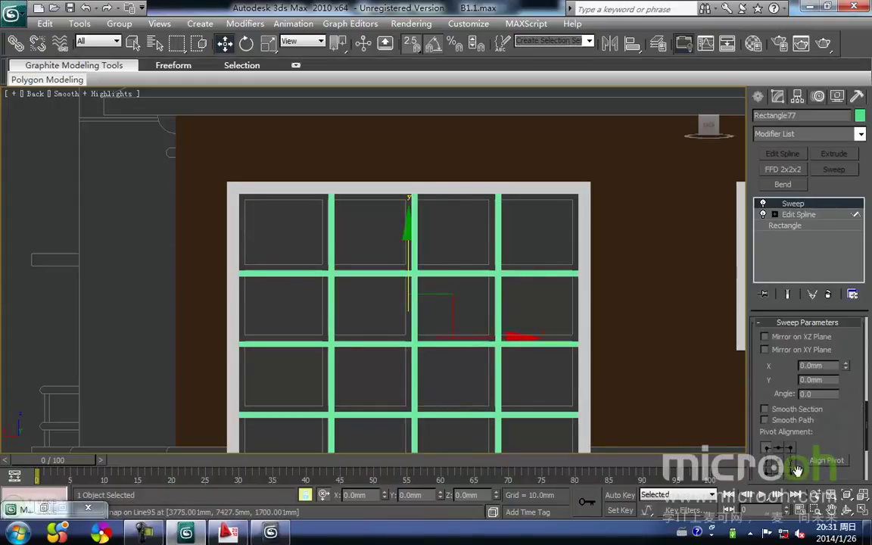
left_click(786, 448)
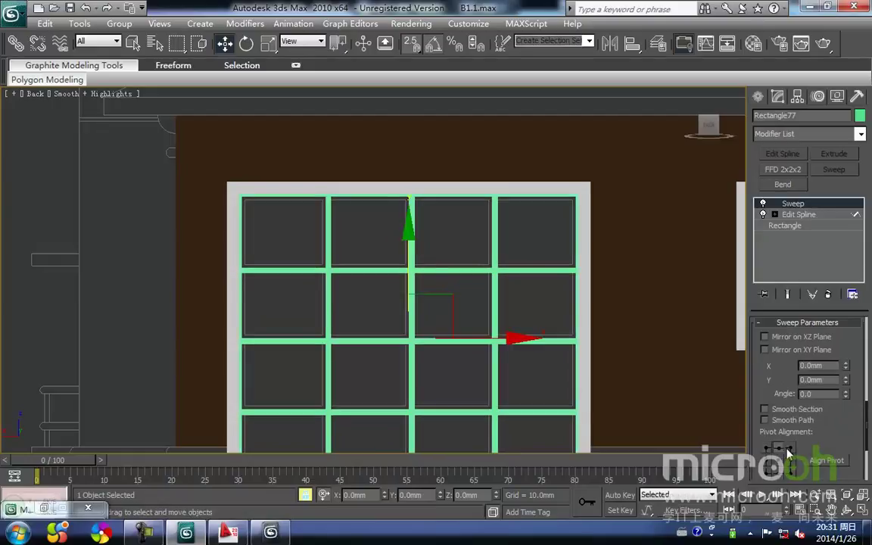
left_click(787, 450)
Align the swept door grid to the brown wall in Z position only, centre to centre
middle_click_drag(333, 294, 345, 239)
middle_click_drag(445, 430, 460, 357)
key("space")
left_click(460, 399)
left_click_drag(493, 396, 437, 316)
middle_click_drag(434, 303, 403, 353)
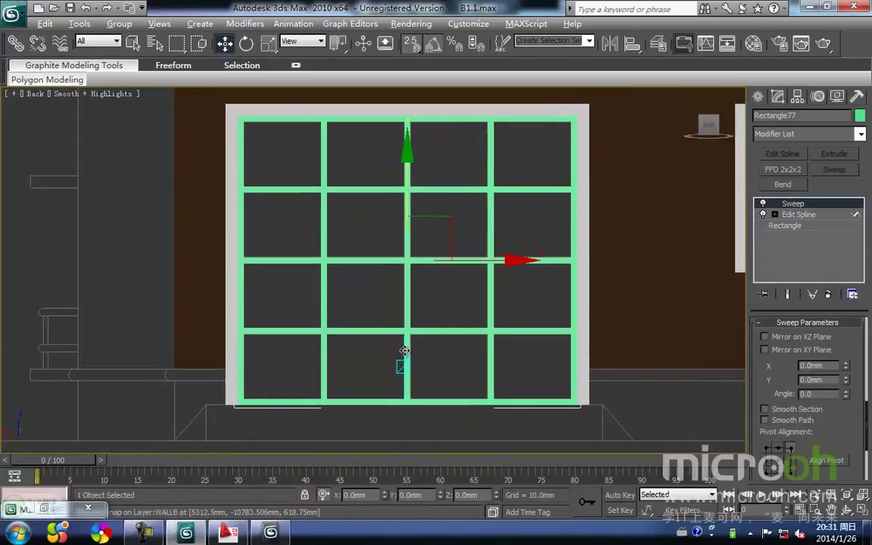
key("alt+a")
left_click(190, 249)
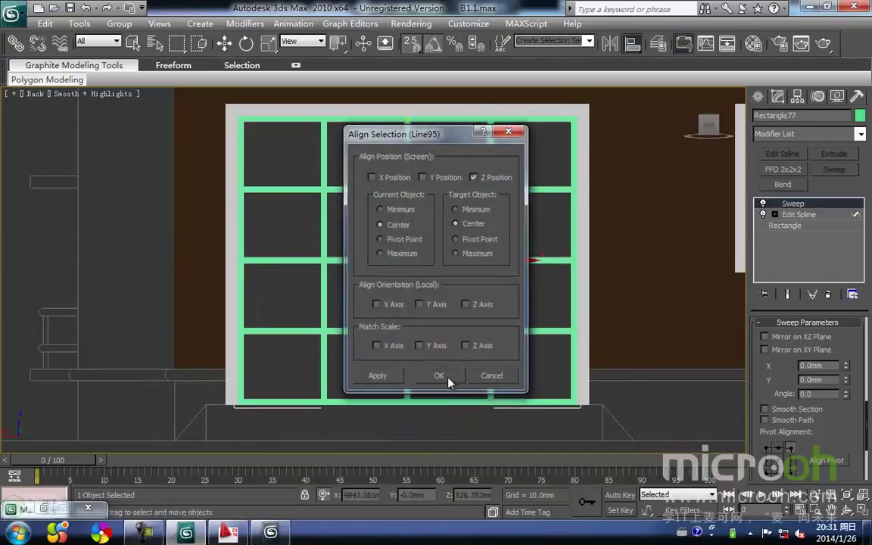
left_click(448, 380)
scroll(424, 333, "up", 2)
Name an unused material slot 车库门 for the garage door
key("m")
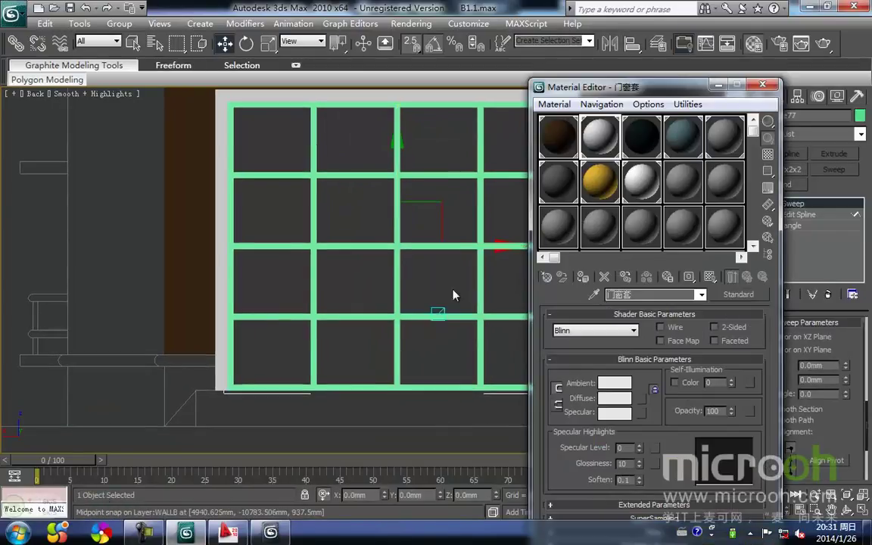
middle_click_drag(422, 328, 351, 355)
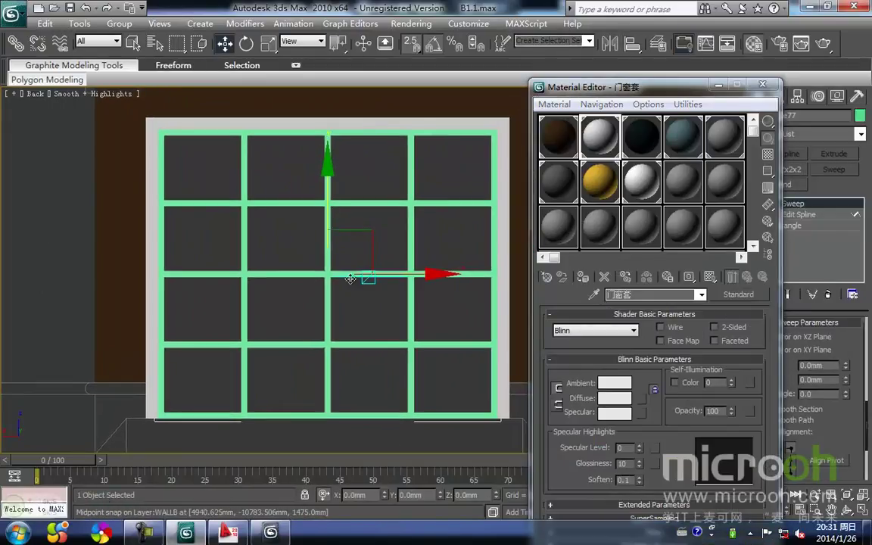
left_click(689, 194)
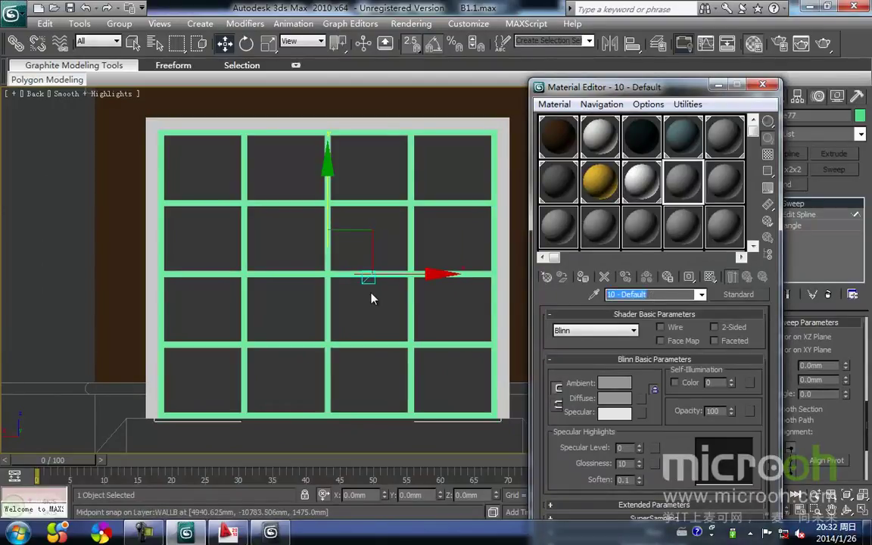
type("chezu")
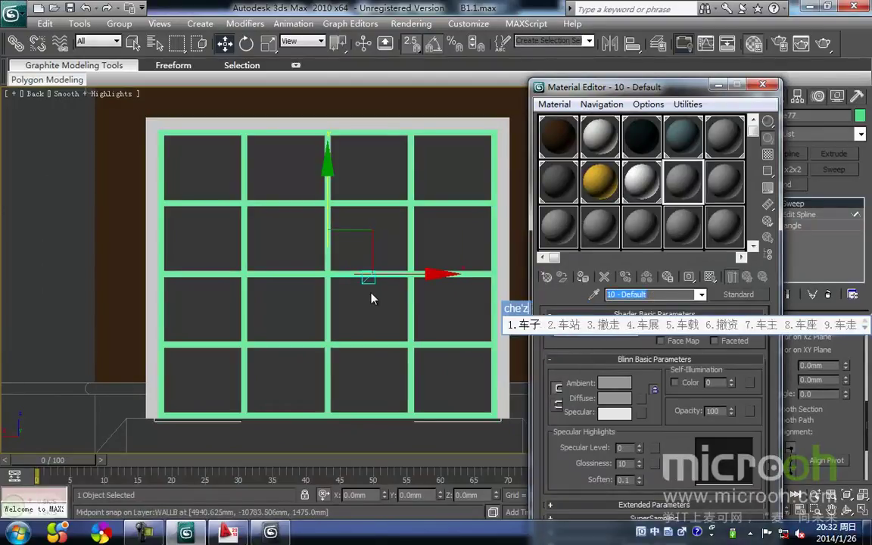
key("BackSpace")
key("BackSpace")
type("ku")
key("space")
type("men")
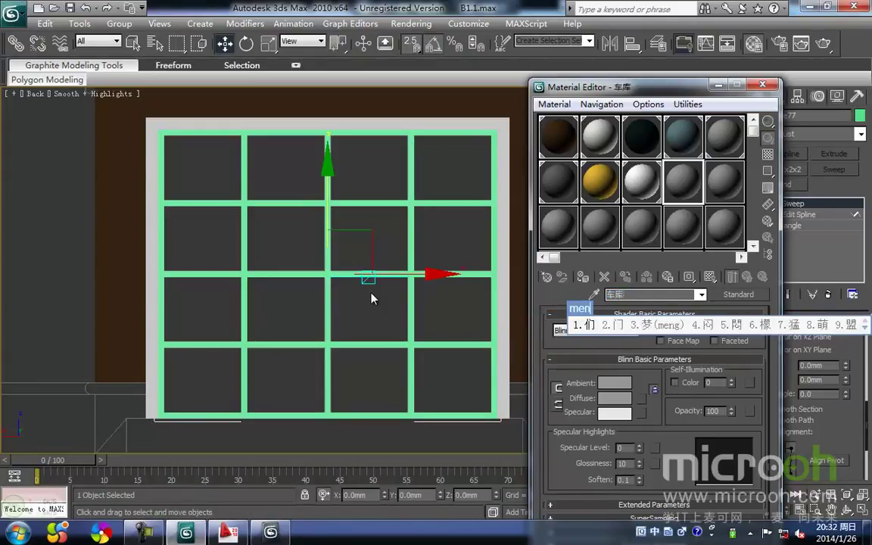
type("2")
left_click(363, 322)
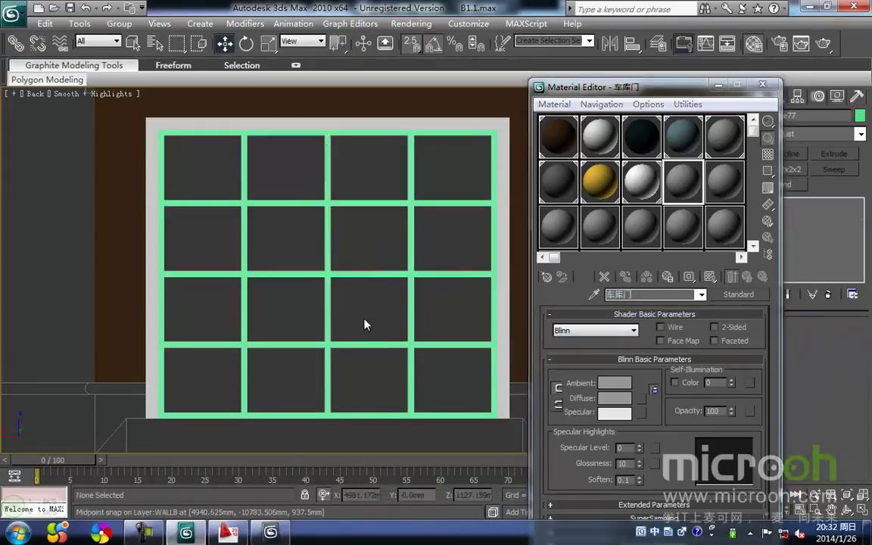
Set the 车库门 material's ambient and diffuse colour to RGB 162, 152, 138 and assign it to the door grid
left_click(615, 382)
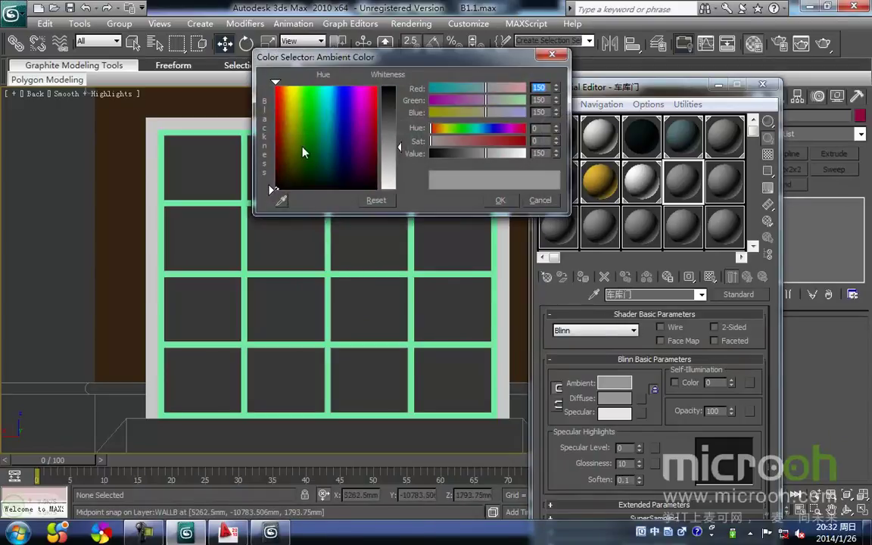
left_click(286, 168)
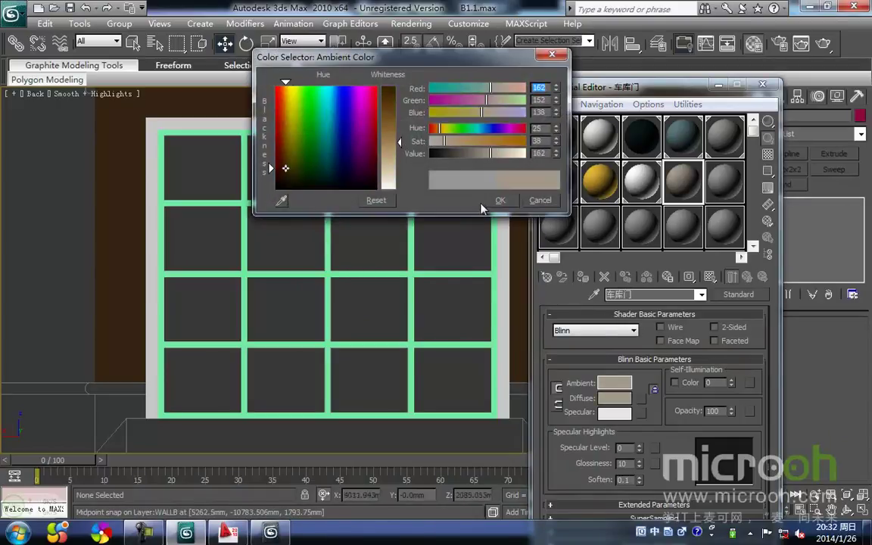
left_click(499, 199)
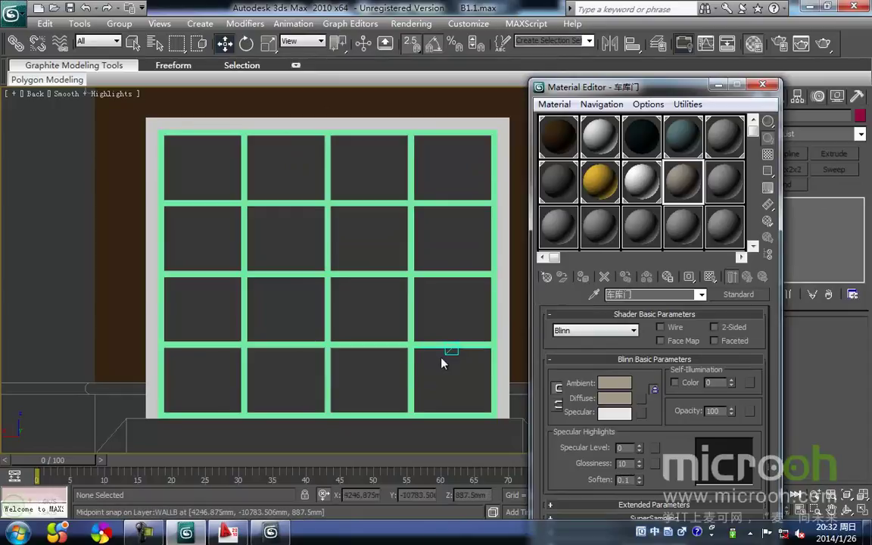
left_click(452, 350)
left_click(582, 278)
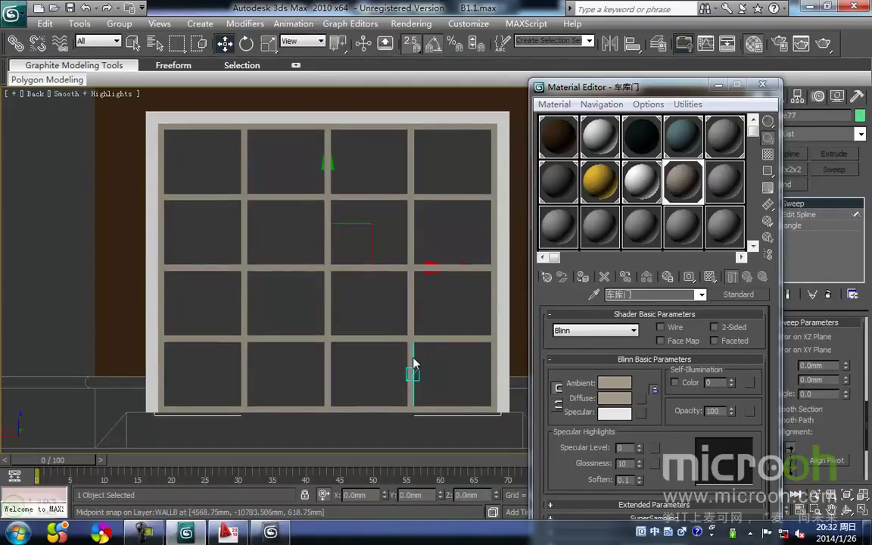
left_click(718, 86)
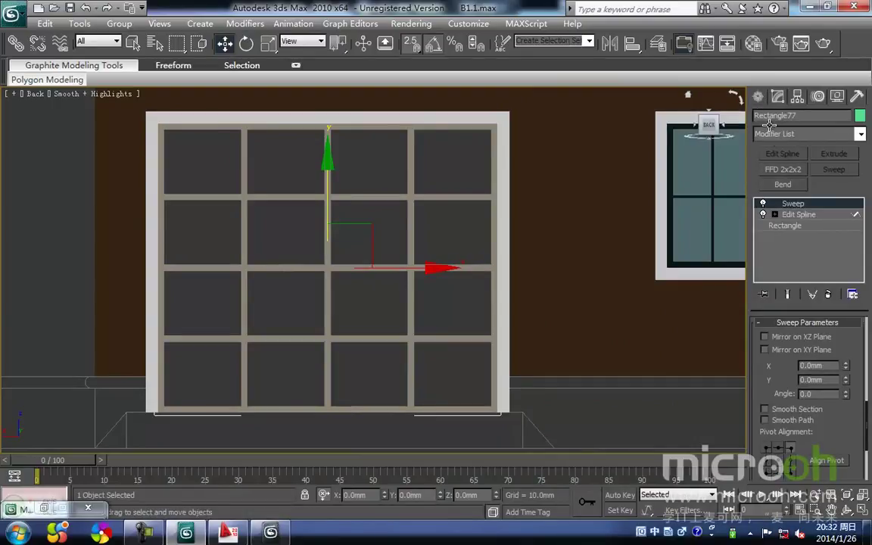
Draw a rectangle 2300 mm long and 2725 mm wide within the outer bars of the door grid
middle_click_drag(370, 292, 376, 280)
left_click(758, 96)
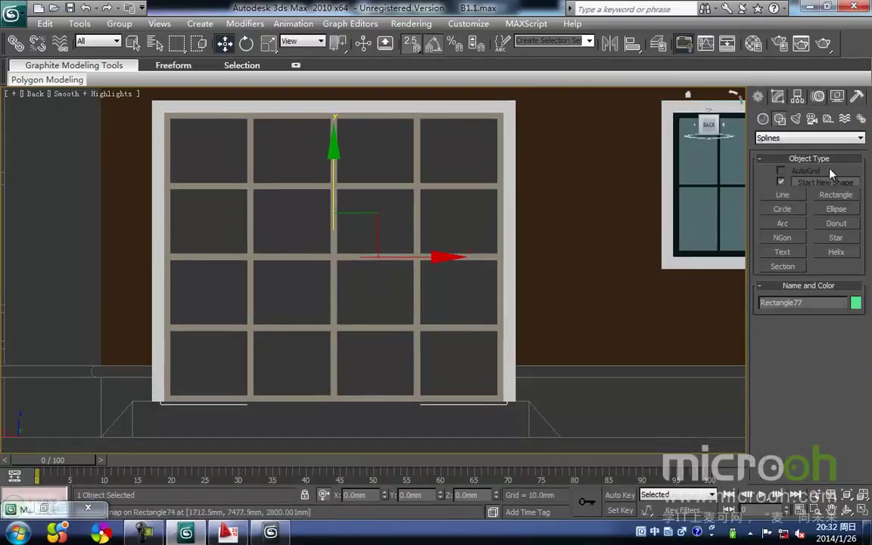
left_click(837, 196)
left_click_drag(171, 120, 497, 395)
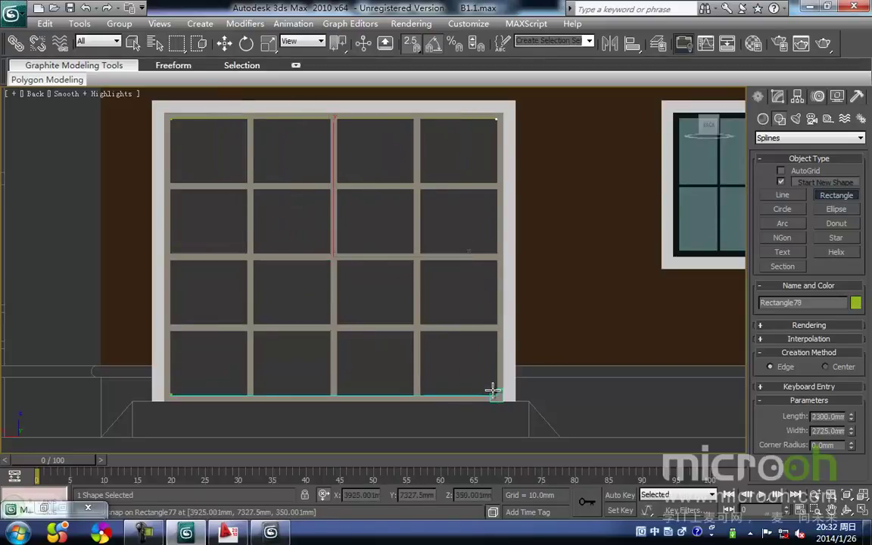
Extrude the new rectangle by 5 mm to form the garage door panel
left_click(778, 97)
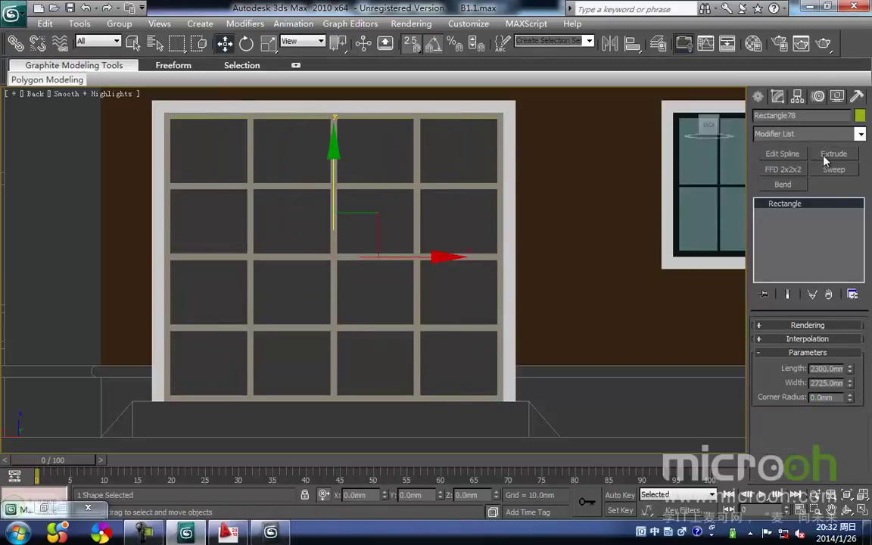
left_click(830, 154)
type("5")
key("Return")
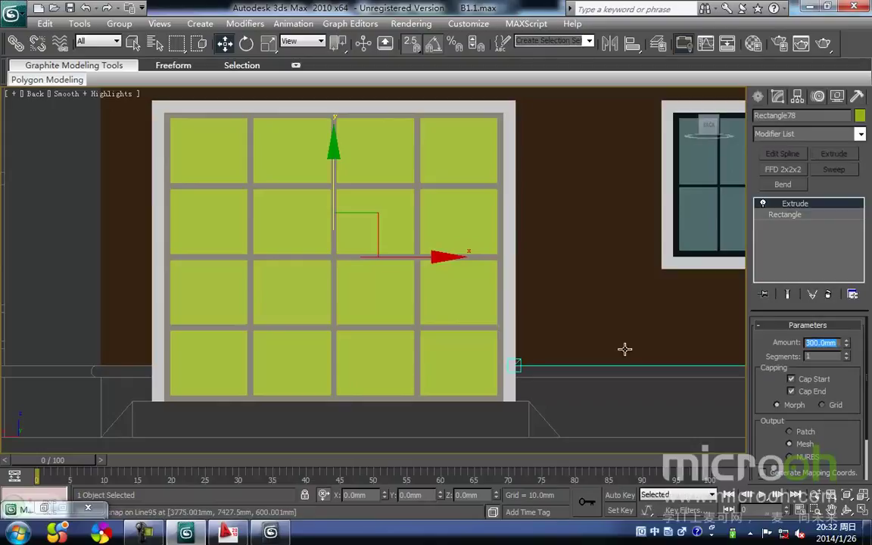
left_click(406, 436)
Align the extruded door panel with the swept door grid
left_click(369, 376)
middle_click_drag(366, 379, 371, 365)
key("alt+a")
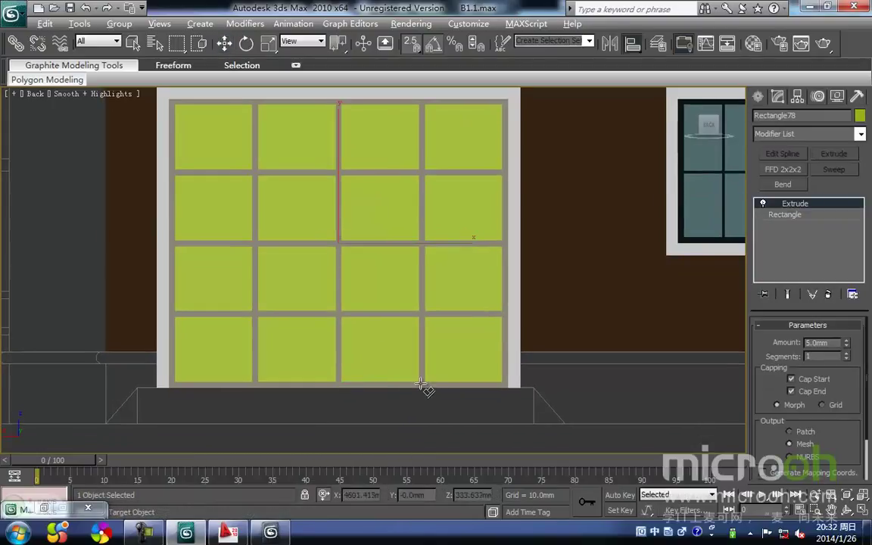
left_click(426, 383)
left_click(439, 376)
middle_click_drag(438, 307, 473, 320)
key("w")
Assign the 车库门 material to the garage door panel and deselect it
key("m")
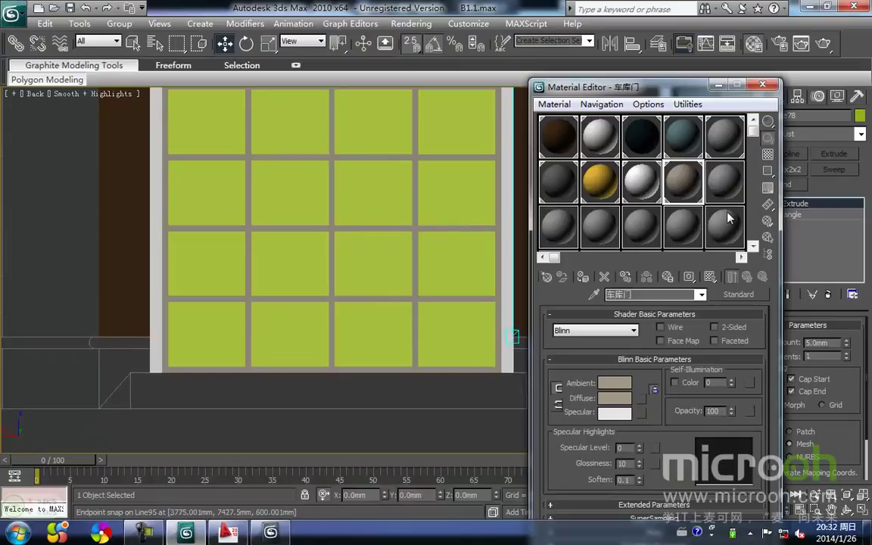
left_click(584, 278)
left_click(429, 414)
Inspect the finished garage door and the neighbouring window in 3D, closing the material editor
middle_click_drag(427, 402, 320, 376)
scroll(406, 361, "down", 2)
middle_click_drag(320, 376, 281, 346)
scroll(333, 334, "up", 3)
scroll(305, 361, "down", 2)
scroll(351, 339, "down", 5)
scroll(295, 333, "up", 3)
middle_click_drag(326, 326, 316, 347)
left_click(768, 85)
middle_click_drag(342, 310, 301, 259)
scroll(303, 265, "down", 2)
middle_click_drag(456, 313, 292, 321)
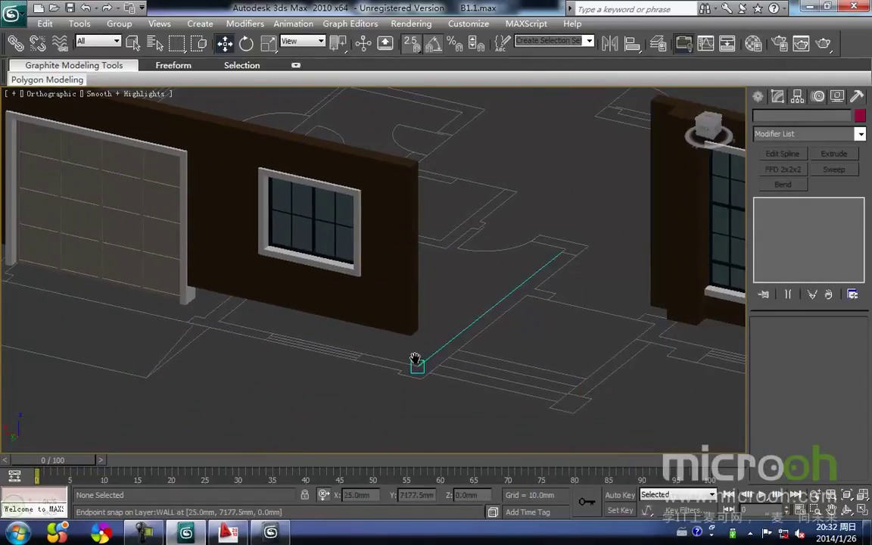
Check the plan from the top and bring the house's whole back elevation into view
key("t")
scroll(359, 333, "down", 5)
scroll(375, 239, "up", 4)
middle_click_drag(369, 231, 365, 249)
key("k")
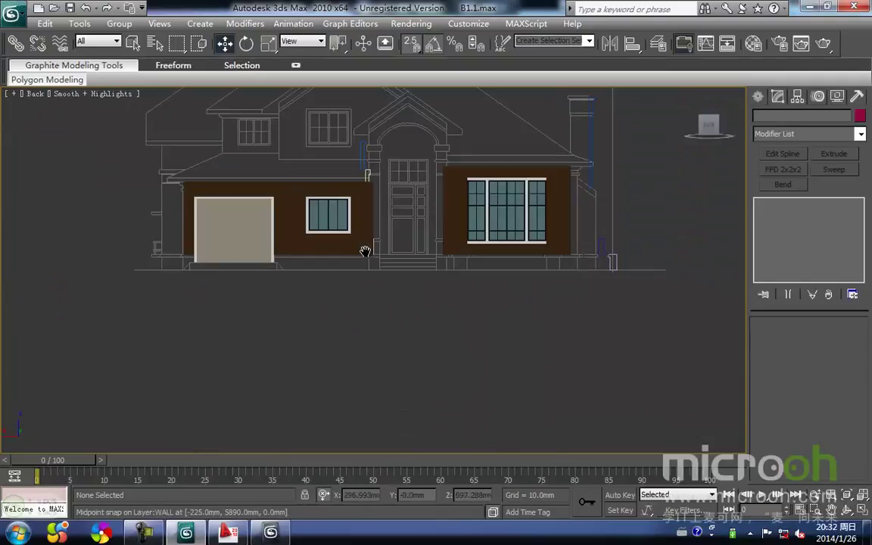
key("z")
middle_click_drag(395, 305, 399, 269)
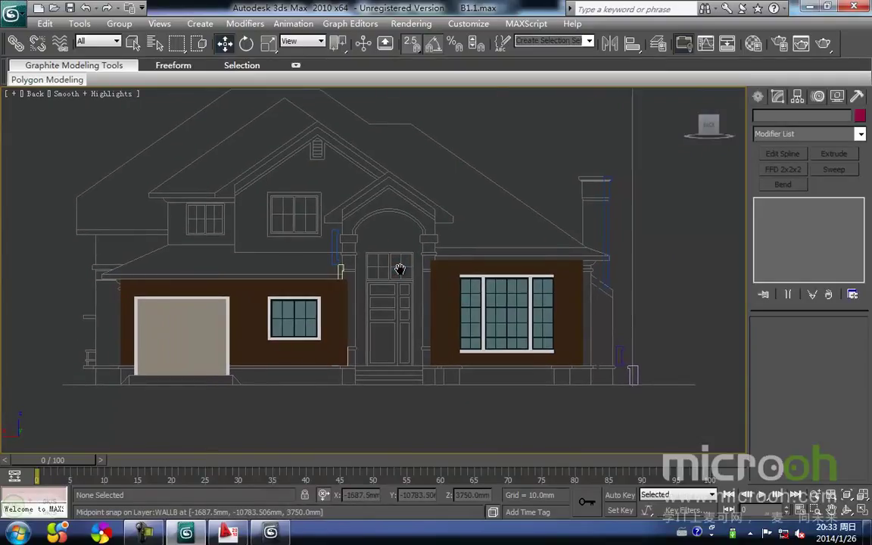
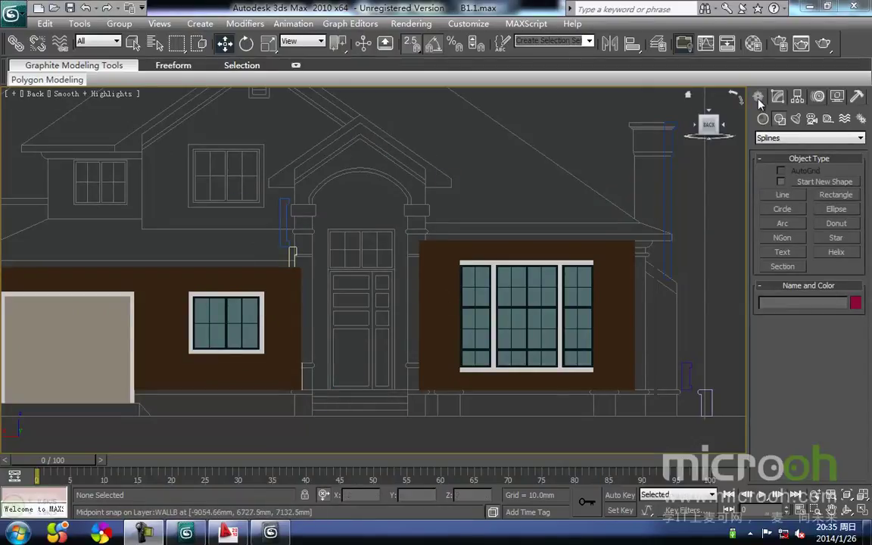
Trace the entrance wall's outer outline with a line, from one base corner over the gable peak to the opposite base corner
left_click(771, 197)
middle_click_drag(306, 324, 339, 300)
key("F3")
middle_click_drag(330, 224, 314, 283)
middle_click_drag(365, 330, 376, 253)
scroll(317, 367, "up", 2)
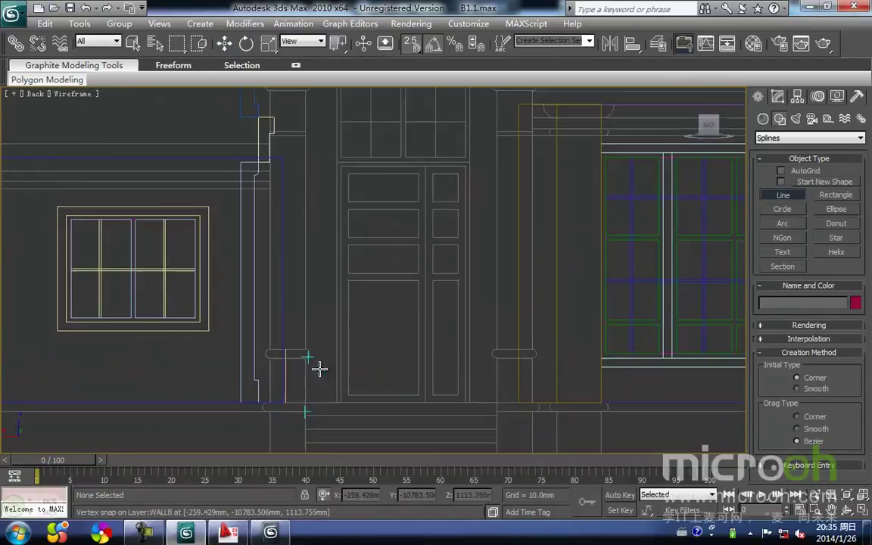
middle_click_drag(317, 368, 379, 283)
scroll(331, 318, "up", 1)
middle_click_drag(333, 318, 383, 298)
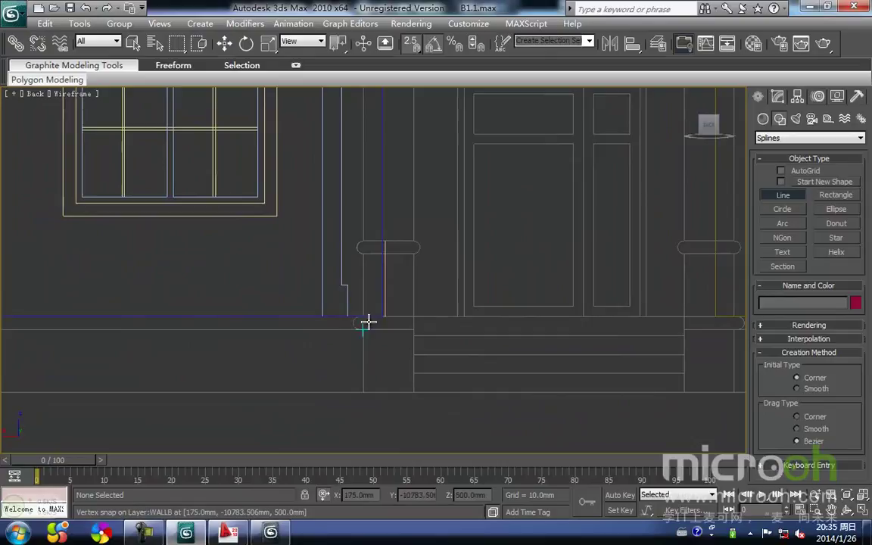
left_click(363, 318)
scroll(166, 126, "down", 5)
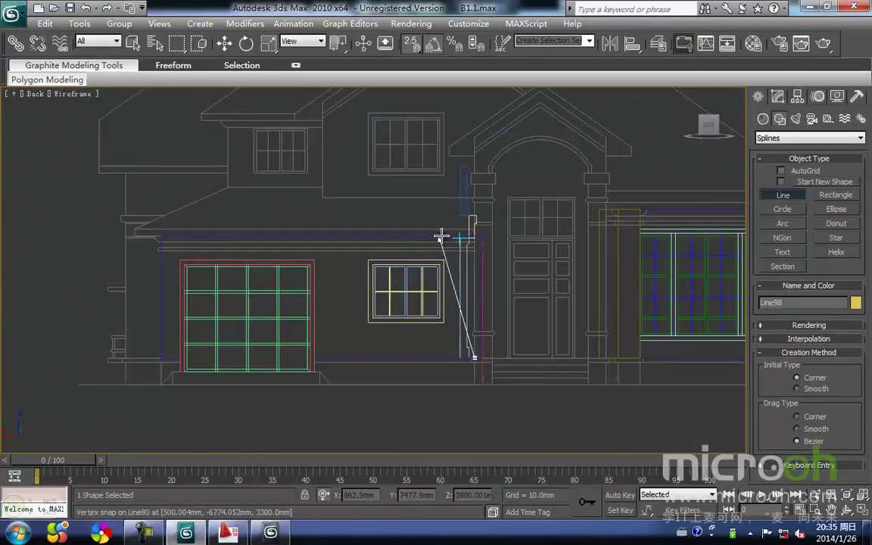
scroll(371, 272, "up", 3)
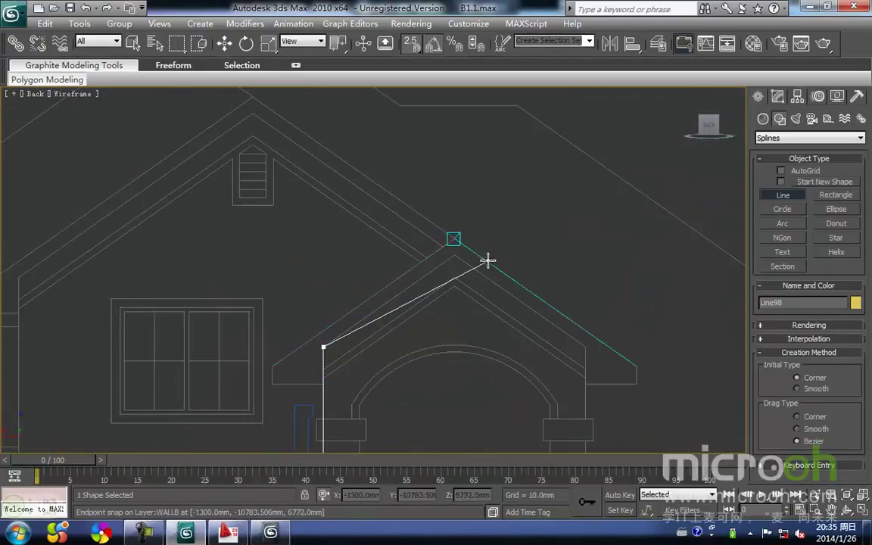
left_click(587, 347)
scroll(352, 395, "down", 4)
scroll(393, 413, "up", 6)
left_click(409, 383)
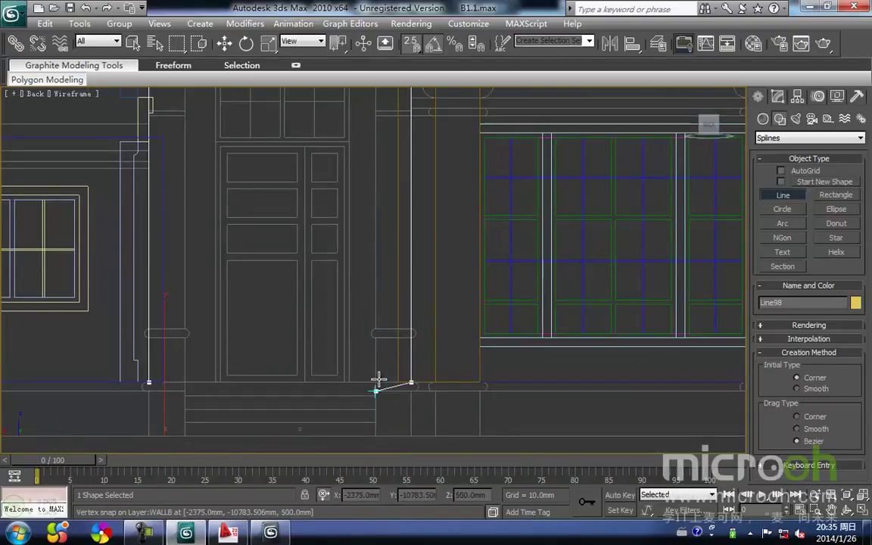
Continue the line around the entrance door opening, including the transom window, and close the spline at its starting point
left_click(345, 361)
scroll(278, 137, "down", 3)
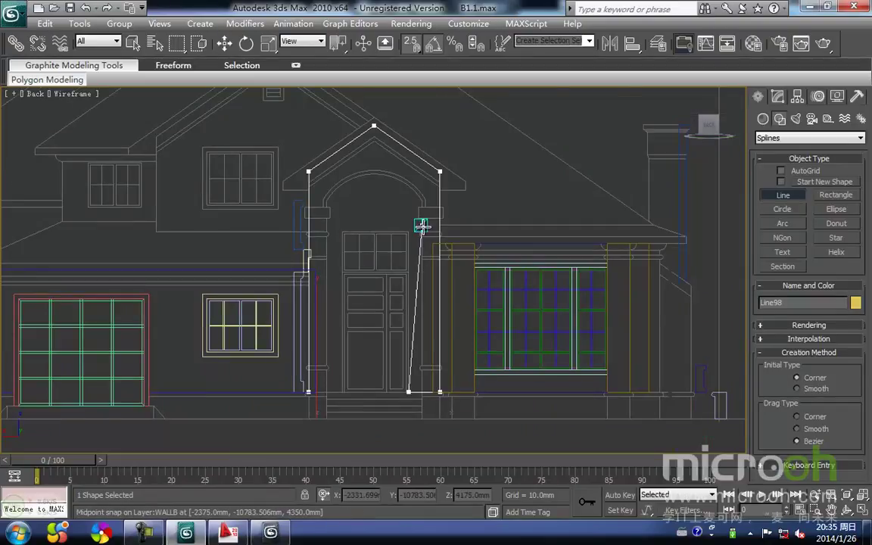
left_click(342, 231)
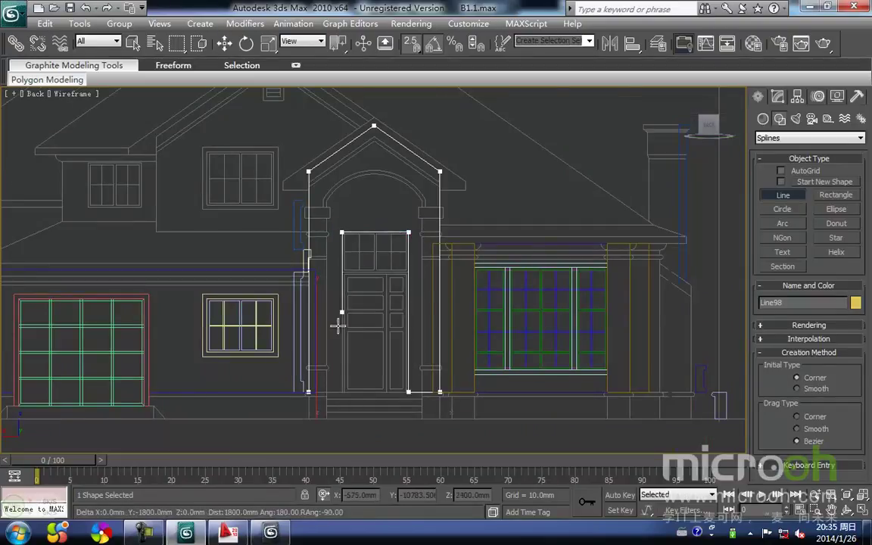
scroll(337, 327, "up", 4)
left_click(375, 294)
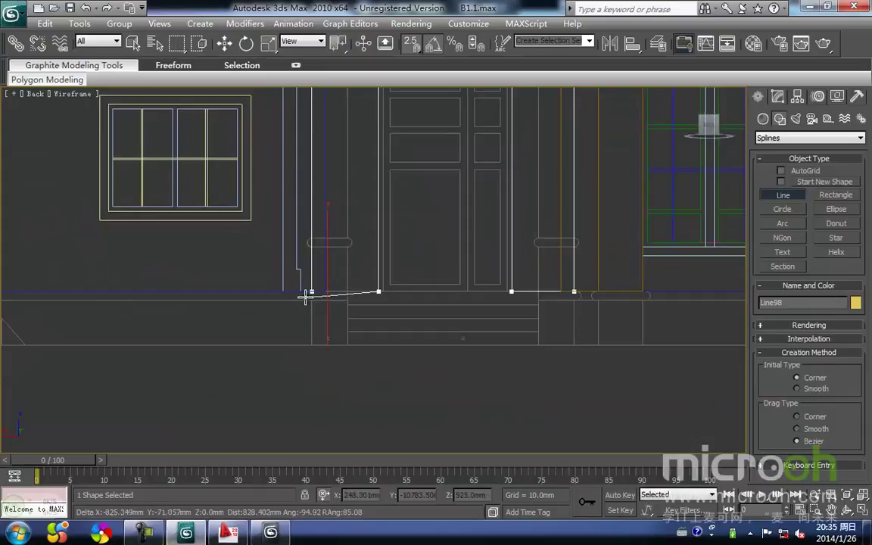
left_click(311, 292)
left_click(437, 312)
scroll(428, 215, "down", 5)
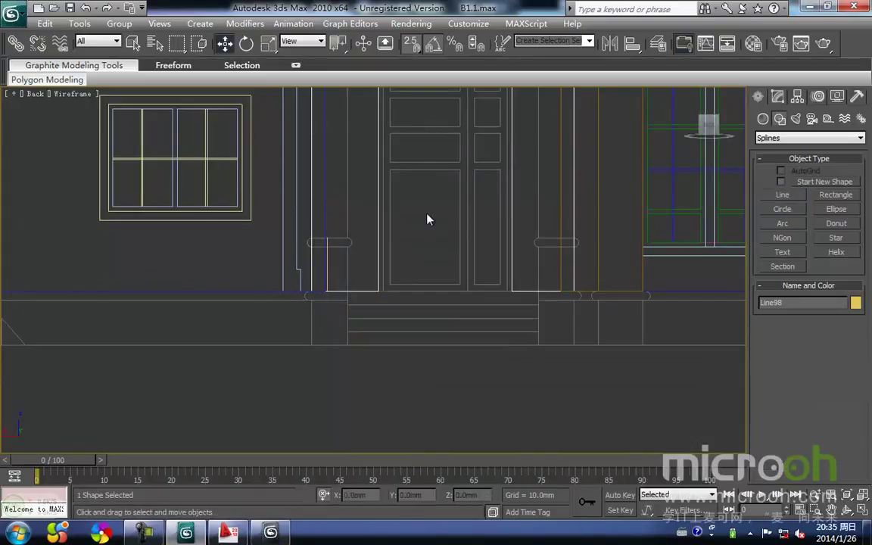
Move the entrance wall outline in the top view so it snaps to the front entrance wall on the floor plan
key("w")
key("t")
key("z")
scroll(386, 249, "down", 4)
middle_click_drag(385, 249, 385, 329)
key("space")
left_click_drag(380, 288, 356, 192)
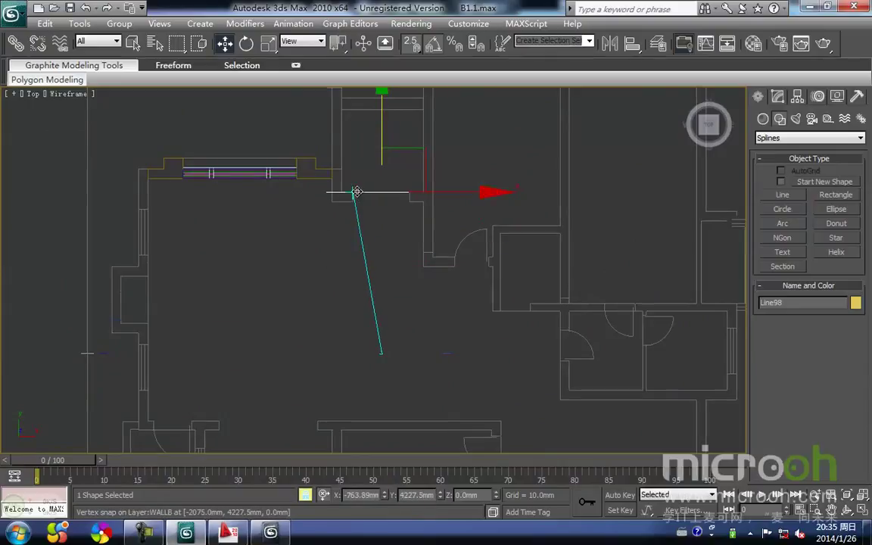
scroll(364, 185, "up", 4)
middle_click_drag(374, 169, 384, 265)
left_click_drag(291, 209, 343, 209)
key("space")
Extrude the entrance wall outline by 250 mm
left_click(388, 248)
middle_click_drag(404, 238, 361, 267)
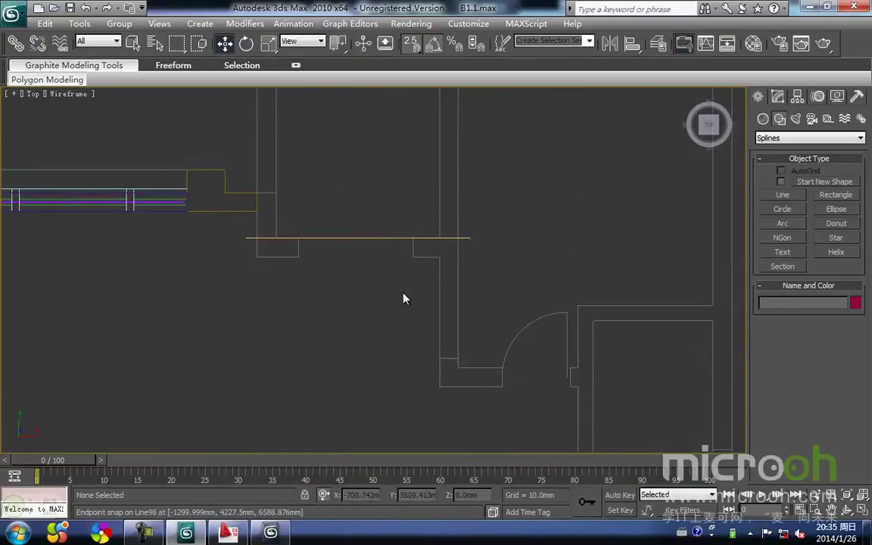
left_click(414, 238)
left_click(776, 96)
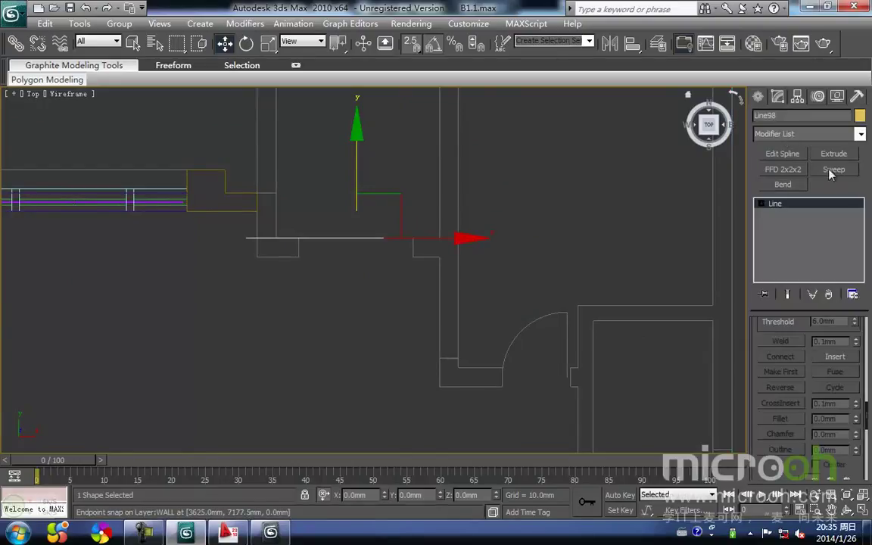
left_click(832, 154)
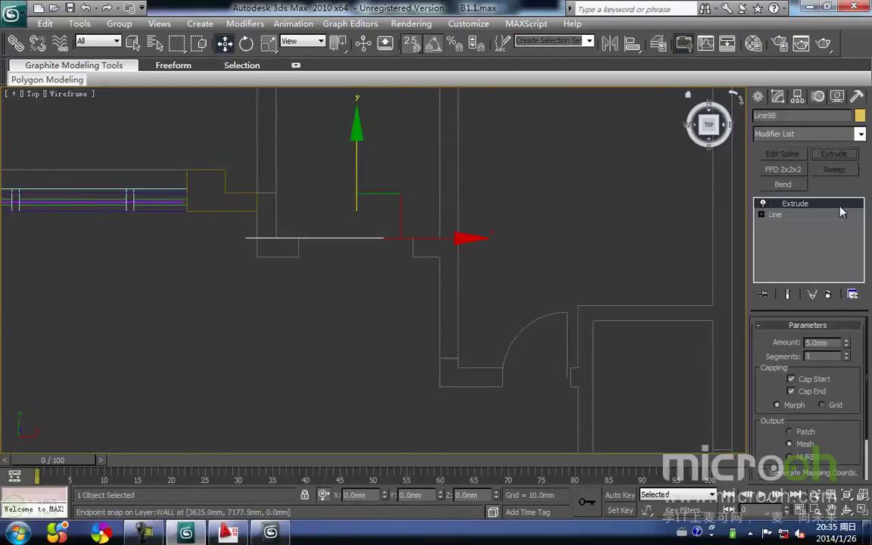
double_click(817, 342)
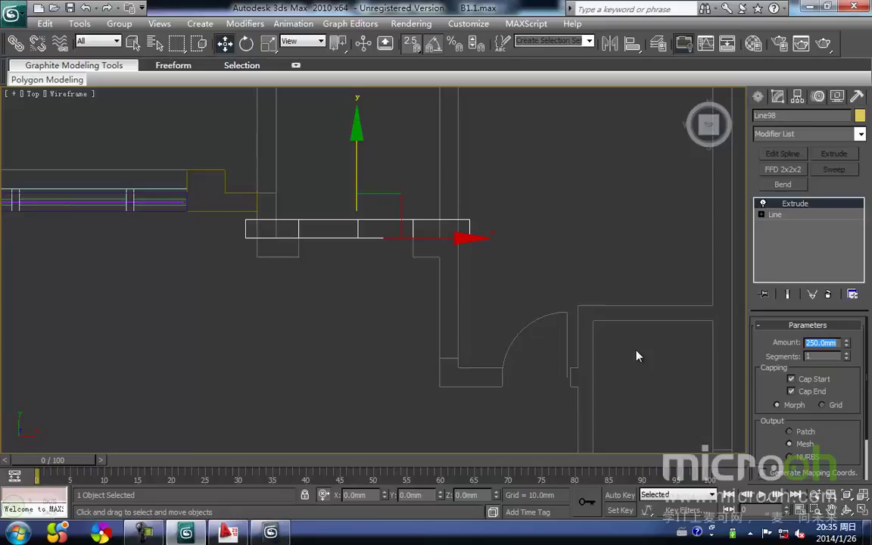
Snap the extruded entrance wall onto the thickness of the entrance wall in the floor plan
left_click(370, 303)
left_click(254, 234)
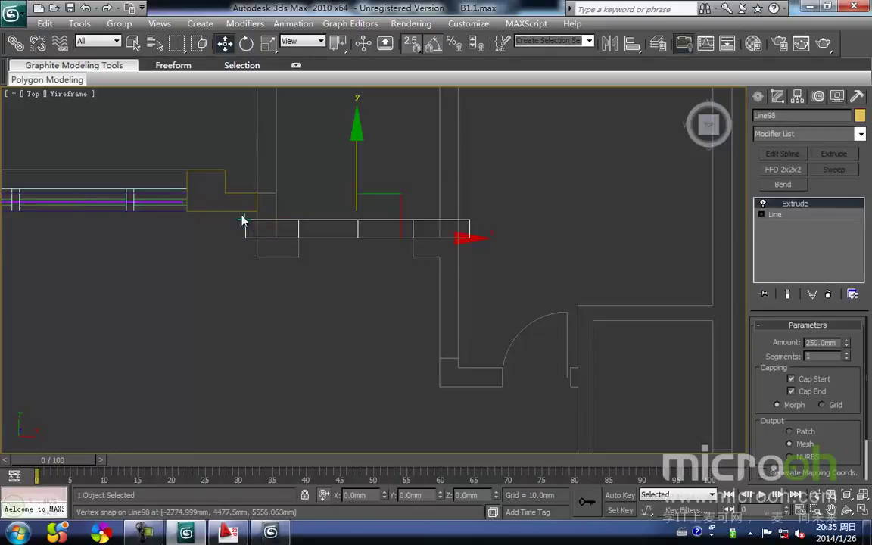
left_click_drag(243, 218, 289, 241)
key("space")
left_click(379, 303)
left_click(338, 257)
mouse_move(339, 269)
middle_mouse_down()
mouse_move(332, 292)
mouse_move(332, 267)
middle_mouse_up()
Examine the extruded entrance wall against the elevation in the shaded back view, keeping it selected
key("k")
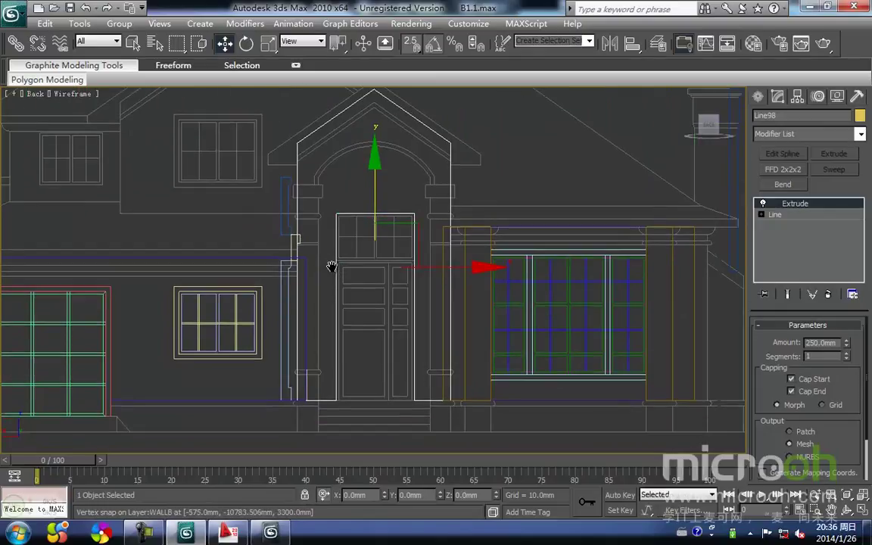
key("F3")
key("F3")
key("F3")
scroll(360, 204, "down", 2)
mouse_move(359, 205)
middle_mouse_down()
mouse_move(355, 262)
mouse_move(379, 252)
mouse_move(382, 238)
middle_mouse_up()
left_click(416, 212)
left_click(387, 251)
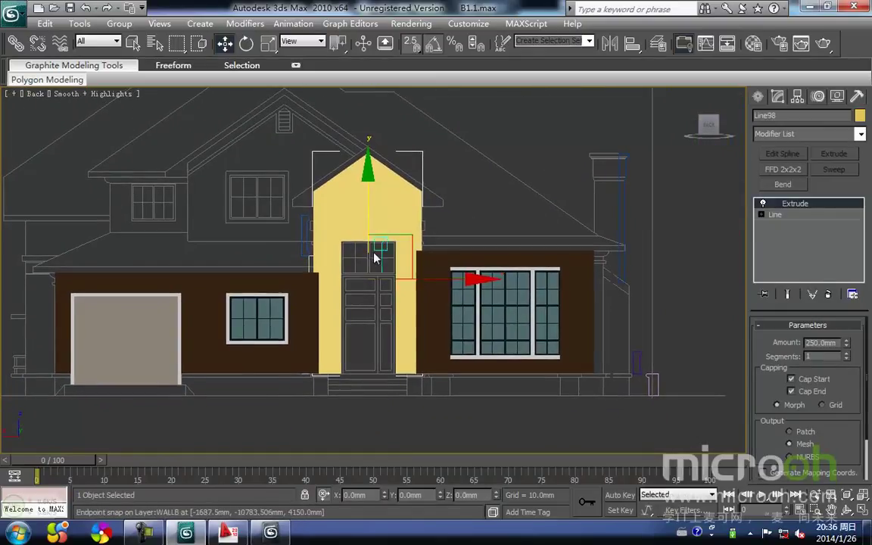
Switch to AutoCAD, examine the material notes on the 11~1 elevation around the entrance, and return to 3ds Max
key("alt+Tab")
scroll(351, 311, "down", 5)
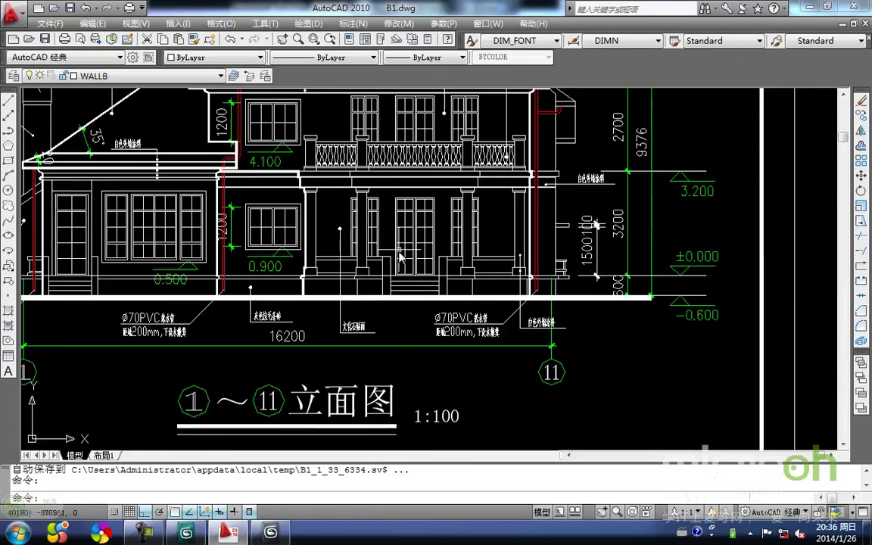
scroll(347, 306, "down", 2)
middle_click_drag(354, 301, 478, 221)
scroll(479, 221, "down", 2)
middle_click_drag(418, 313, 420, 294)
scroll(596, 356, "up", 3)
middle_click_drag(596, 355, 593, 283)
scroll(437, 332, "up", 3)
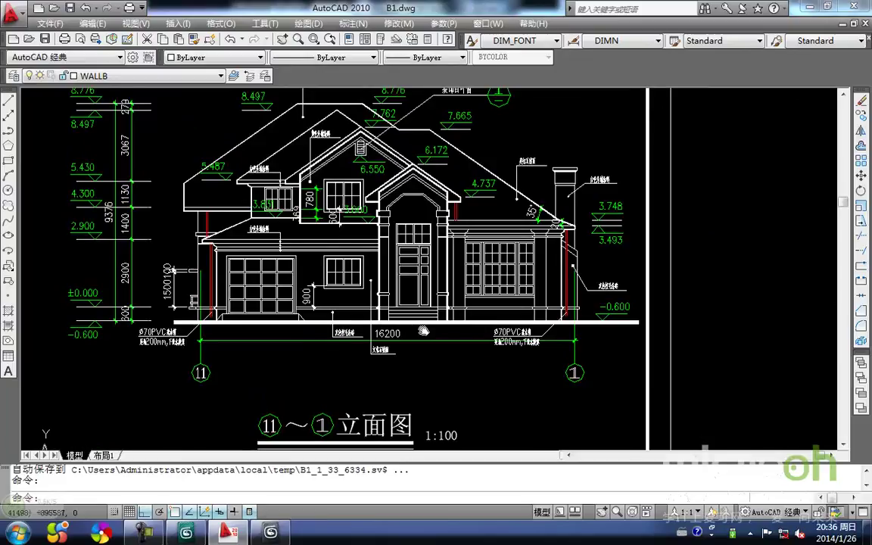
scroll(436, 331, "up", 1)
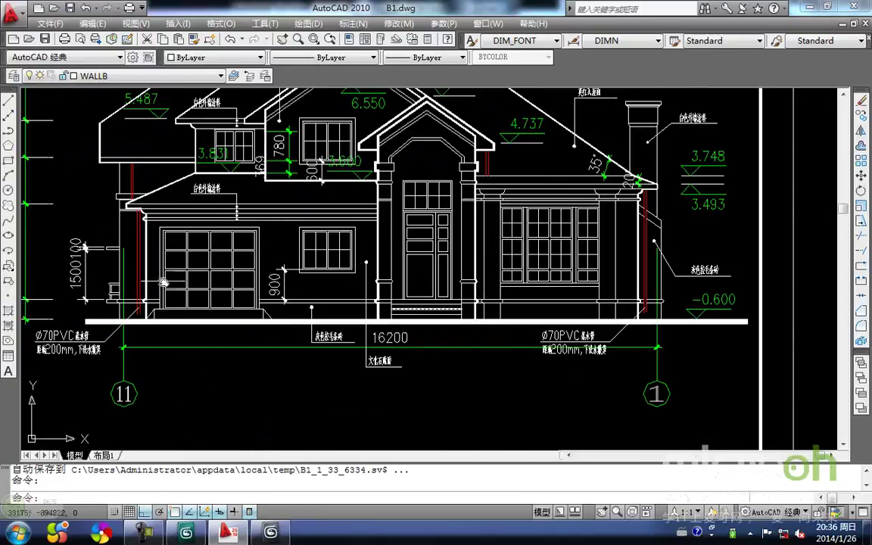
left_click(186, 533)
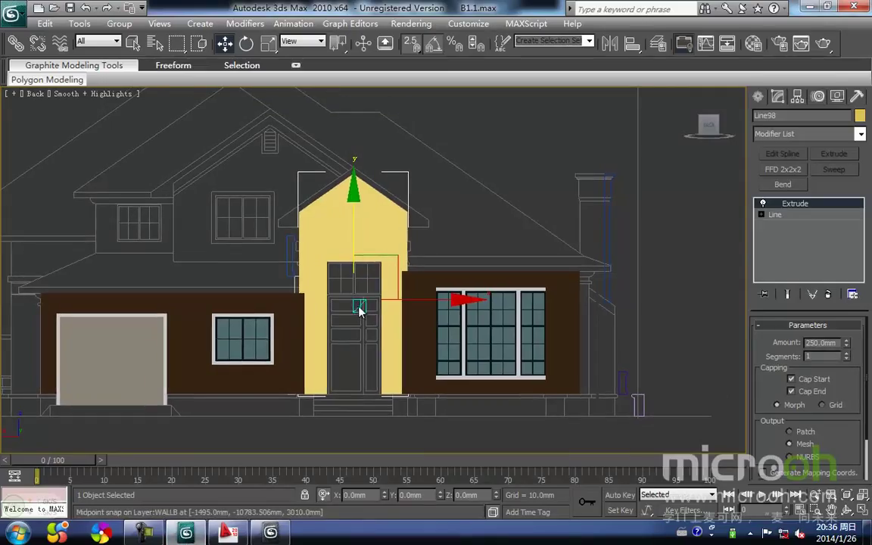
Assign the 文化石贴面 material to the entrance wall, deselect it and minimize the material editor
key("m")
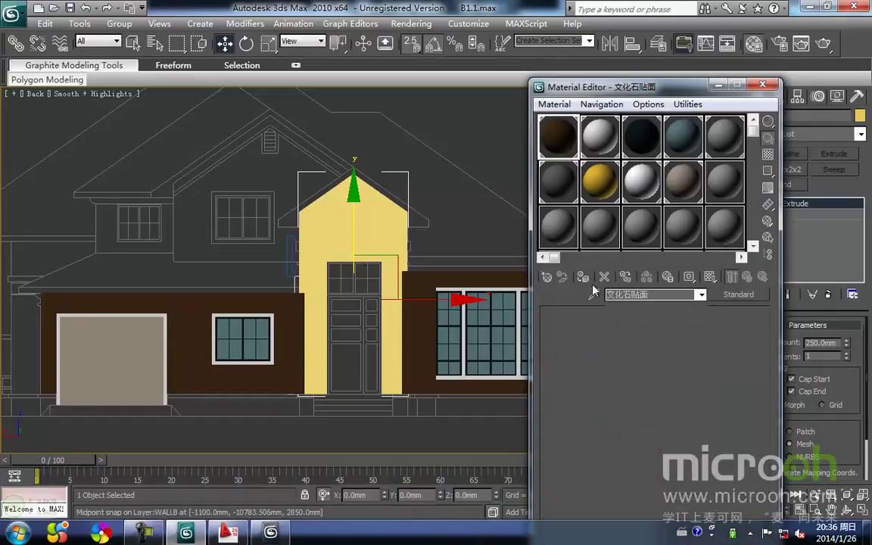
left_click(582, 278)
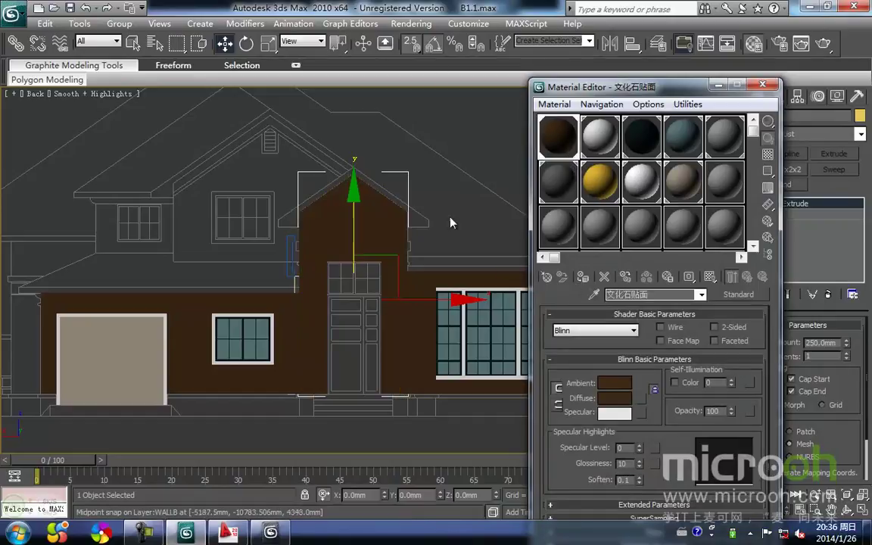
left_click(420, 178)
left_click(718, 85)
Trace the entrance door frame's outer edge with a line, from one base corner over the frame head to the other base corner
middle_click_drag(306, 251, 302, 251)
key("F3")
key("F3")
scroll(340, 322, "up", 3)
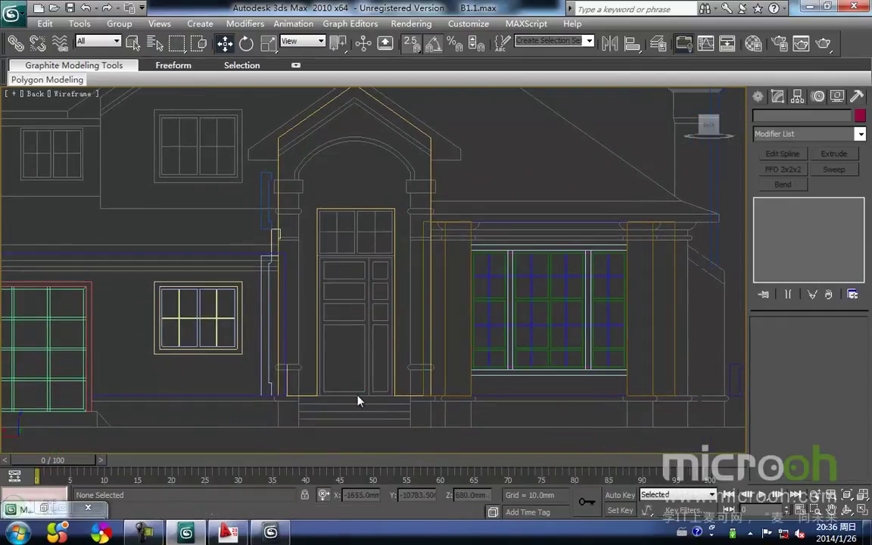
scroll(346, 338, "up", 4)
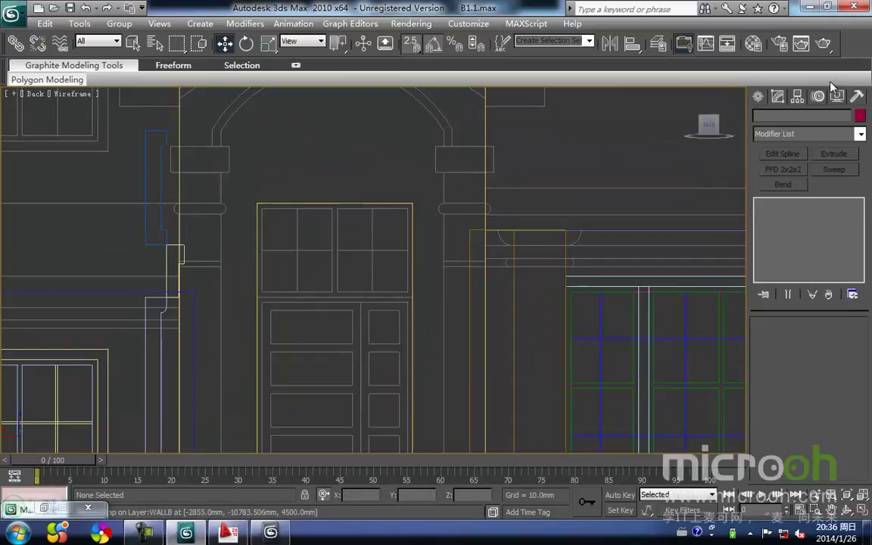
left_click(758, 97)
left_click(836, 195)
middle_click_drag(392, 337, 356, 259)
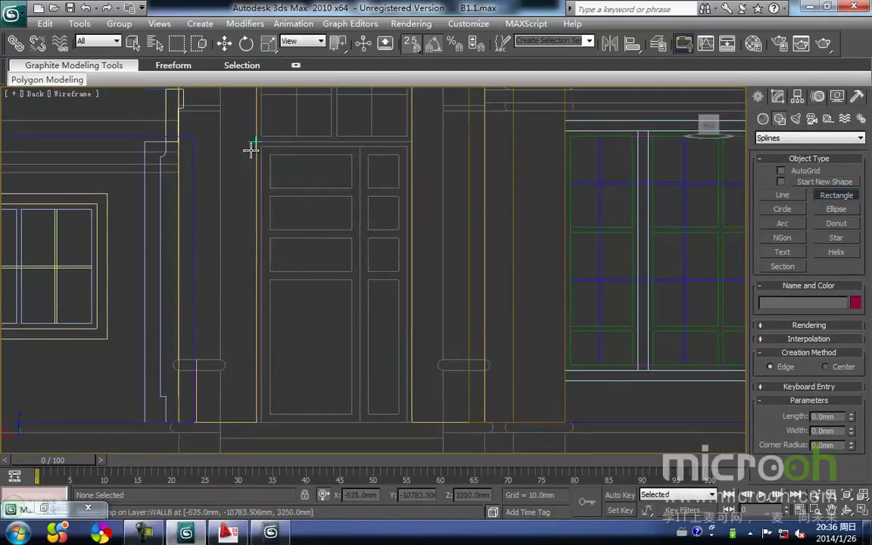
middle_click_drag(284, 202, 323, 212)
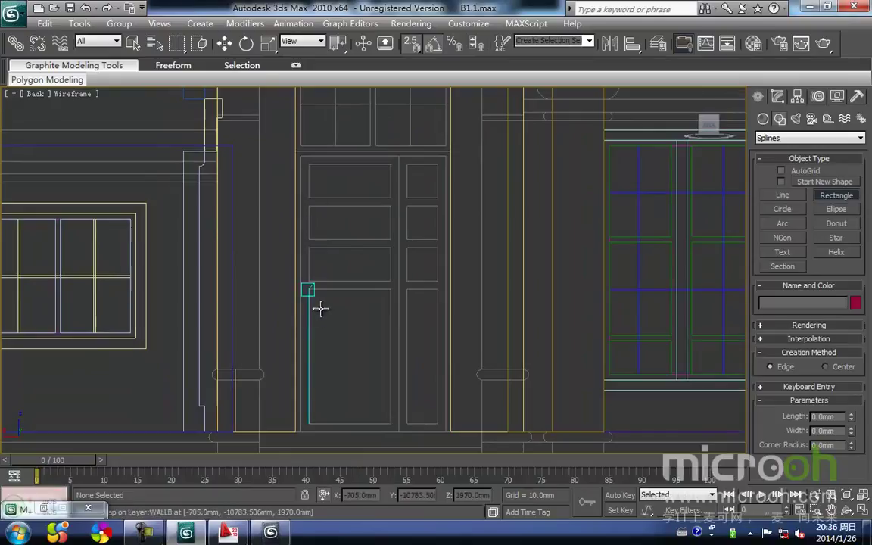
left_click(782, 195)
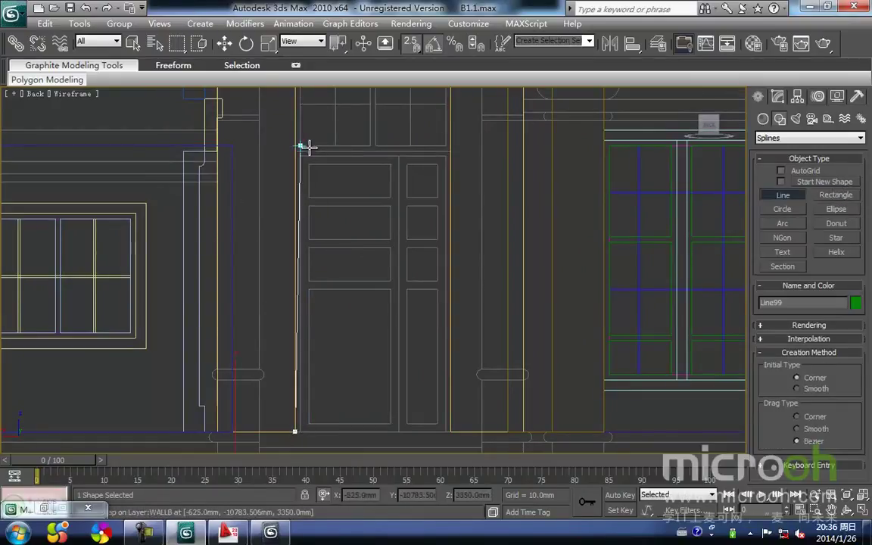
left_click(450, 152)
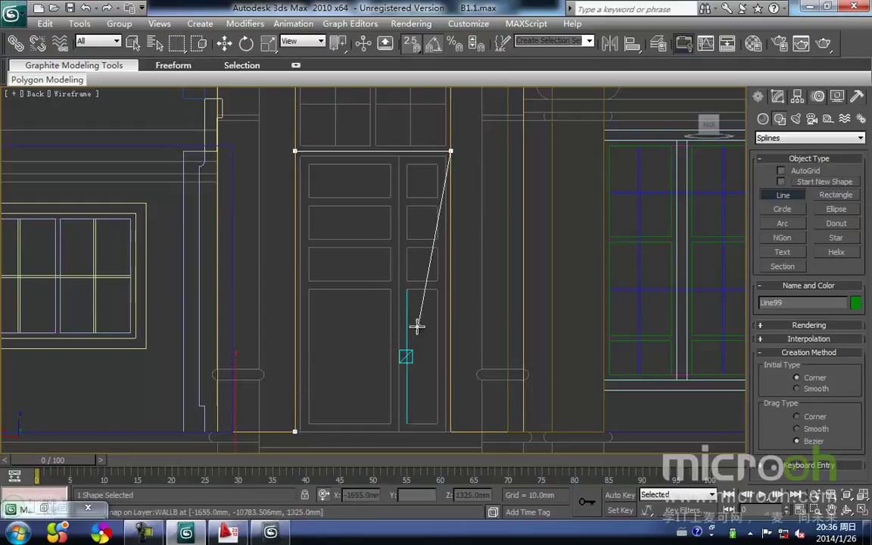
key("i")
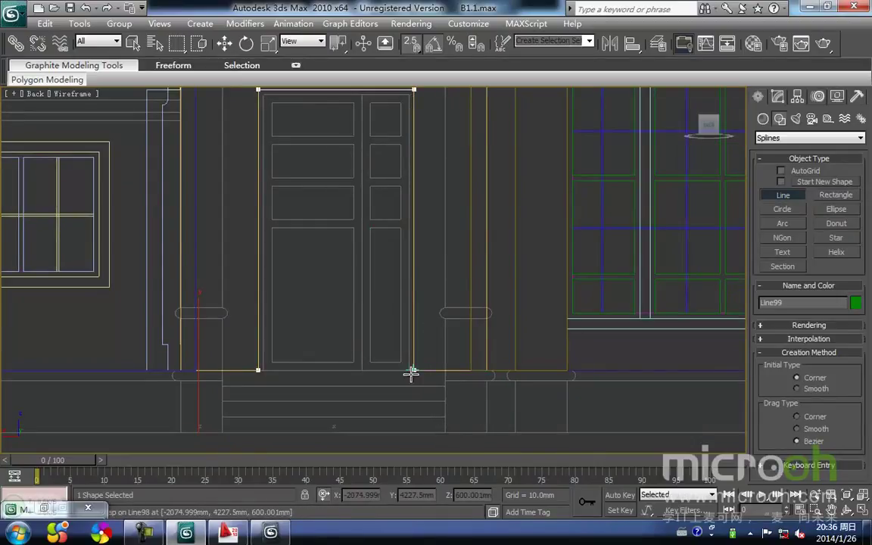
left_click(407, 373)
Continue the line back along the door frame's inner edge and close the spline at its starting point
key("i")
scroll(286, 150, "down", 1)
key("i")
scroll(365, 270, "up", 3)
left_click(72, 269)
key("i")
scroll(378, 288, "down", 3)
key("i")
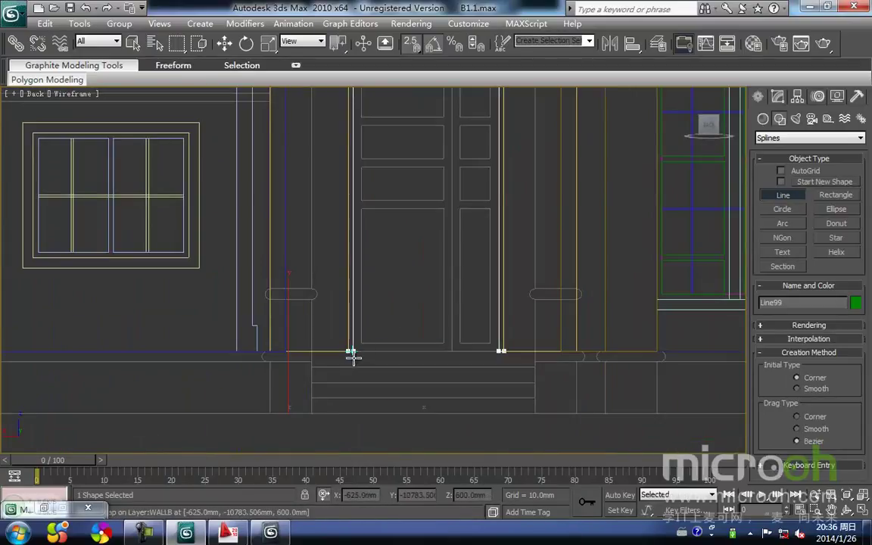
left_click(347, 352)
left_click(406, 307)
Extrude the entrance door frame outline by 300 mm
key("w")
middle_click_drag(397, 298, 377, 343)
scroll(374, 333, "down", 1)
key("t")
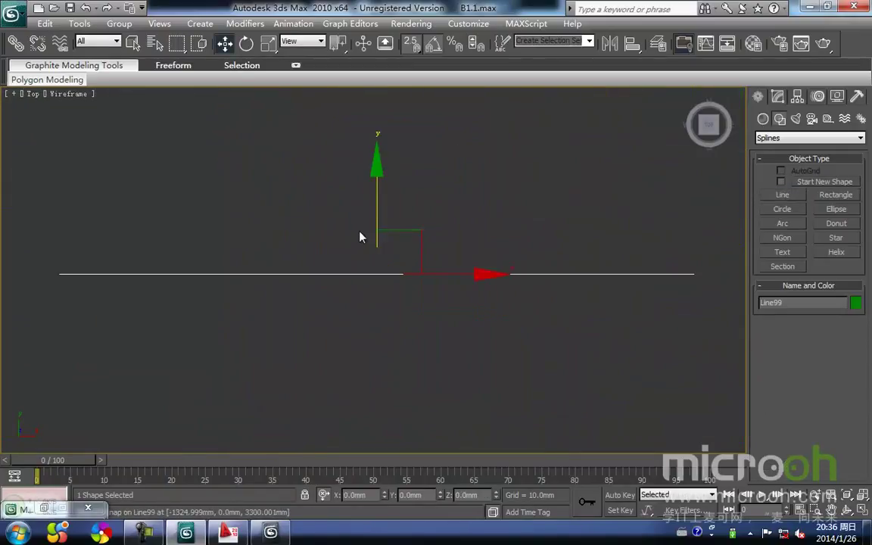
left_click(778, 98)
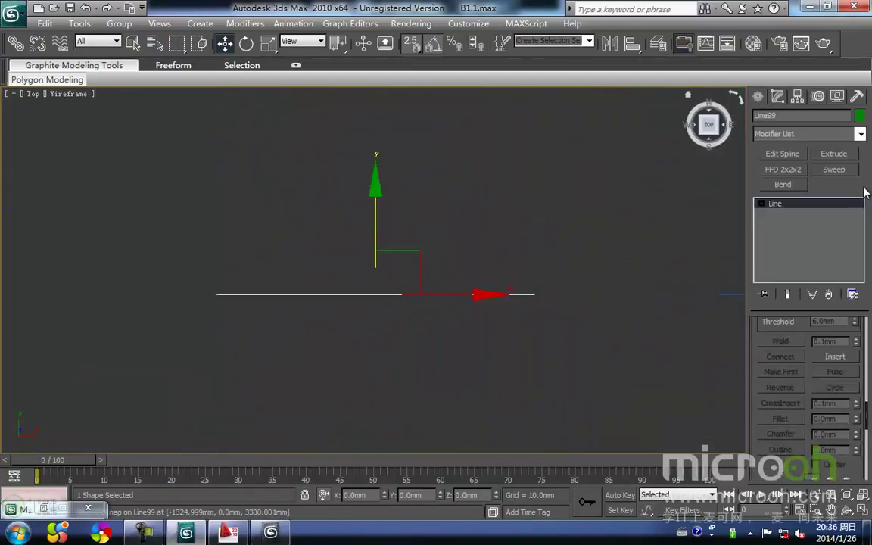
left_click(834, 154)
type("300")
key("Return")
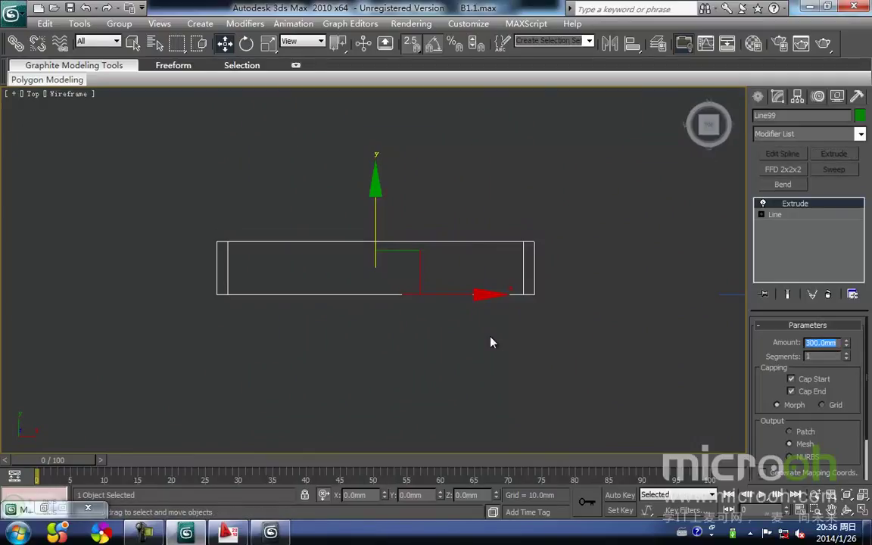
Move the extruded door frame along the Y axis onto the entrance wall in the plan view
middle_click_drag(323, 285, 322, 342)
scroll(327, 310, "down", 8)
middle_click_drag(330, 303, 353, 307)
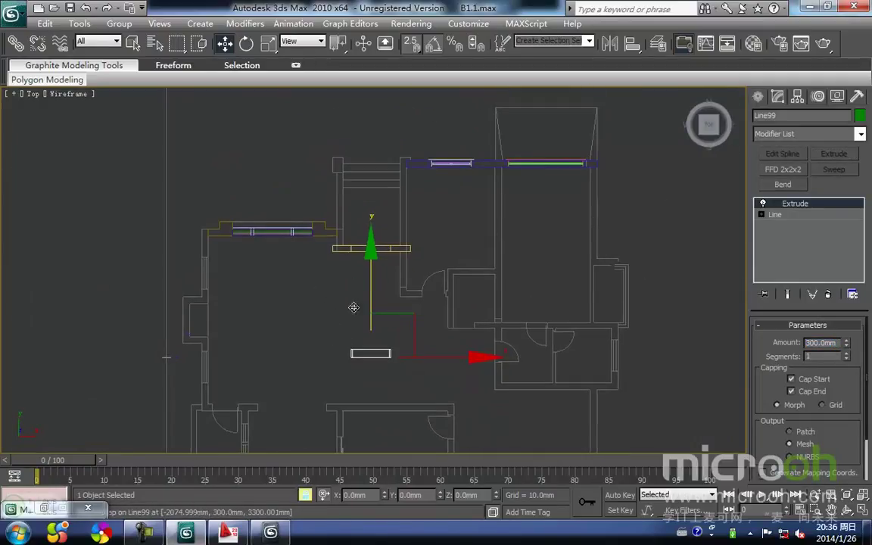
left_click_drag(372, 301, 352, 264)
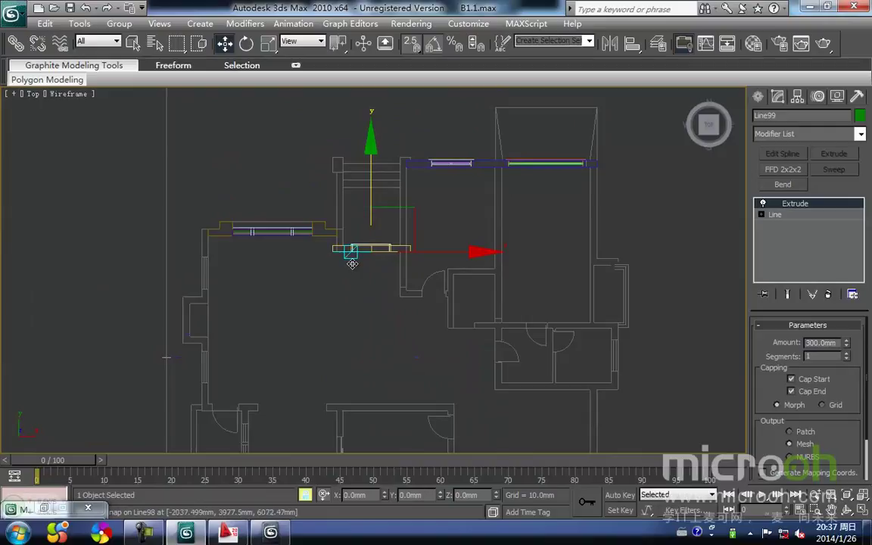
Assign the 门窗套 material to the door frame in the back view, deselect it and minimize the material editor
key("k")
mouse_move(354, 259)
middle_mouse_down()
mouse_move(342, 295)
mouse_move(333, 269)
middle_mouse_up()
key("F3")
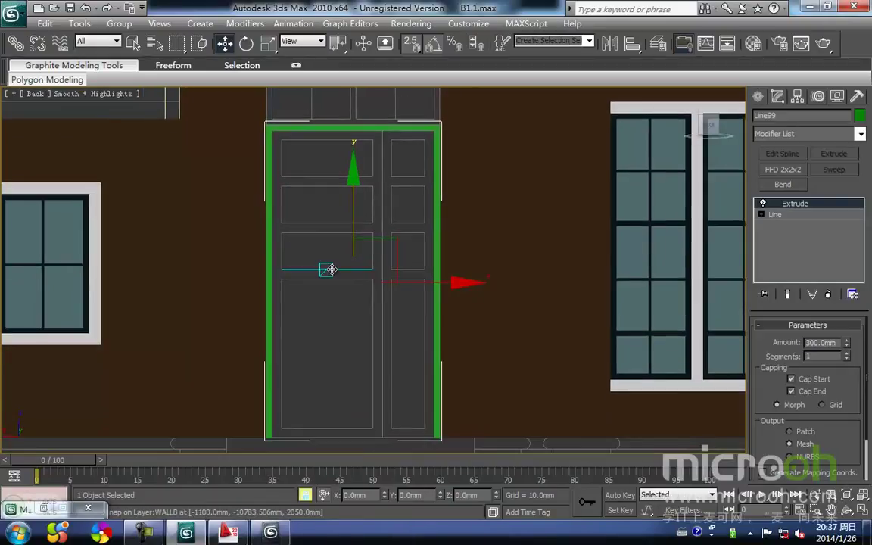
key("m")
left_click(606, 151)
left_click(584, 278)
middle_click_drag(345, 334, 348, 314)
left_click(351, 349)
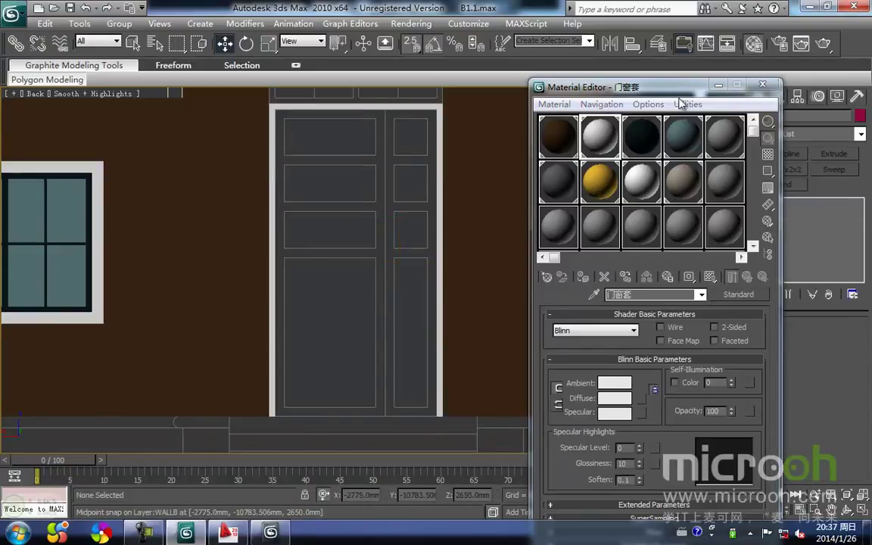
left_click(718, 88)
Draw a rectangle about 2650 mm long and 950 mm wide over the wide door leaf inside the frame
middle_click_drag(346, 217, 327, 306)
middle_click_drag(386, 262, 401, 211)
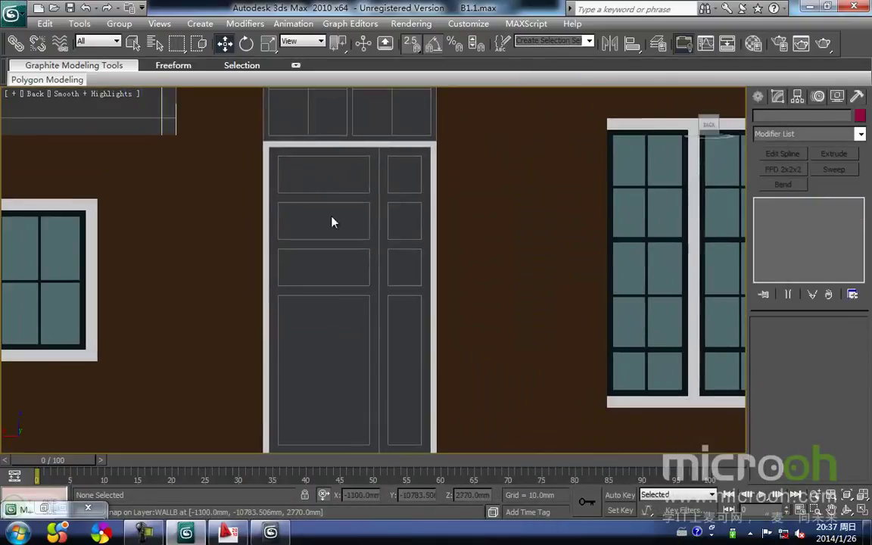
left_click(759, 95)
left_click(835, 194)
scroll(331, 205, "down", 3)
scroll(335, 204, "up", 2)
middle_click_drag(335, 205, 300, 176)
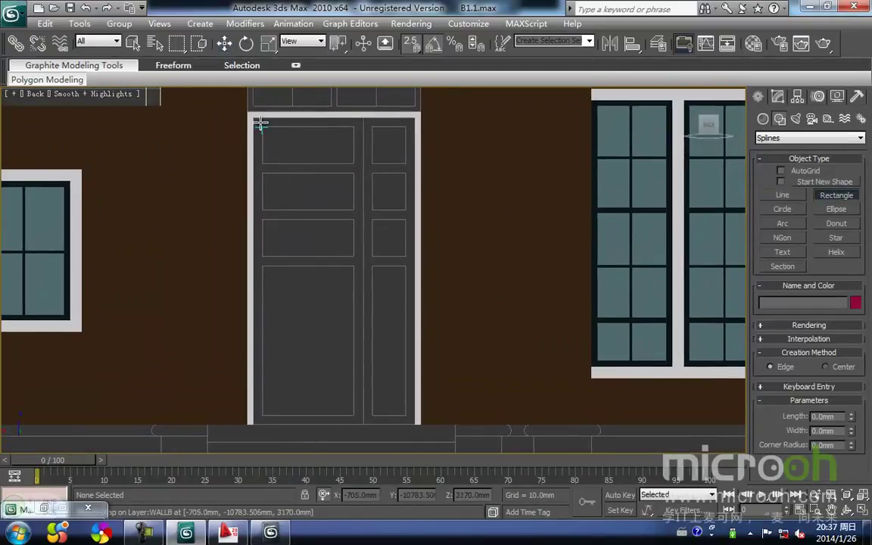
left_click_drag(255, 119, 361, 424)
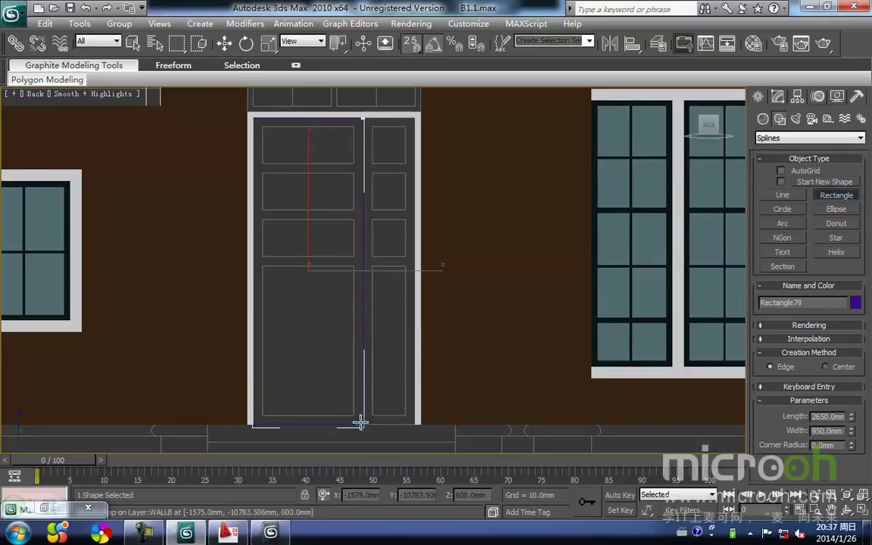
Add rectangles to the leaf shape for its three upper panes and the lower pane of about 1290 by 790 mm
scroll(345, 146, "up", 2)
left_click_drag(226, 113, 344, 164)
middle_click_drag(342, 169, 353, 130)
left_click_drag(237, 141, 364, 191)
middle_click_drag(318, 219, 330, 173)
left_click_drag(249, 159, 376, 210)
middle_click_drag(325, 239, 313, 184)
left_click_drag(241, 172, 364, 376)
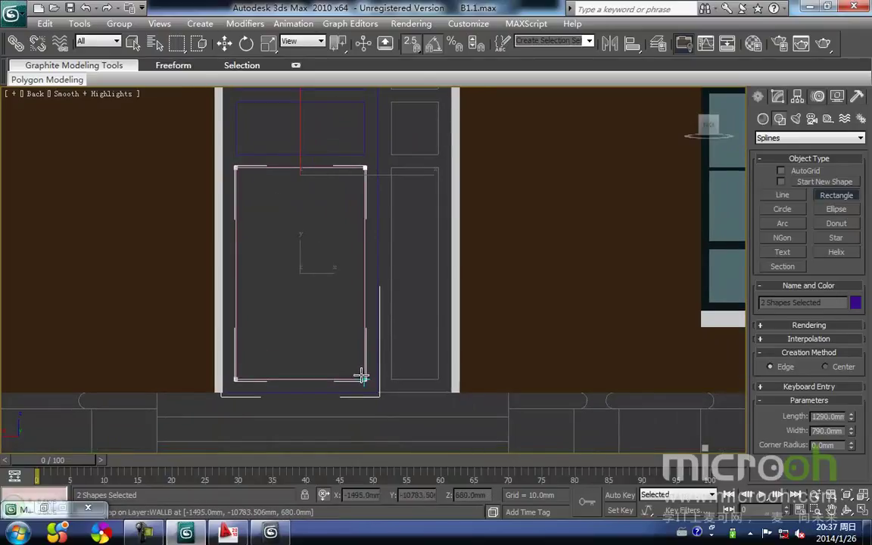
Extrude the wide door leaf shape by 100 mm
key("w")
left_click_drag(397, 348, 305, 270)
scroll(313, 271, "down", 3)
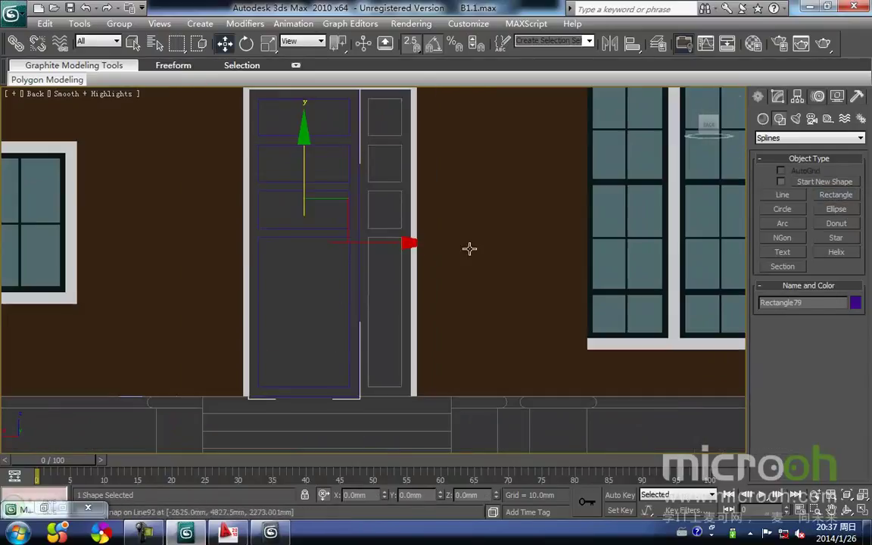
left_click(776, 98)
left_click(829, 155)
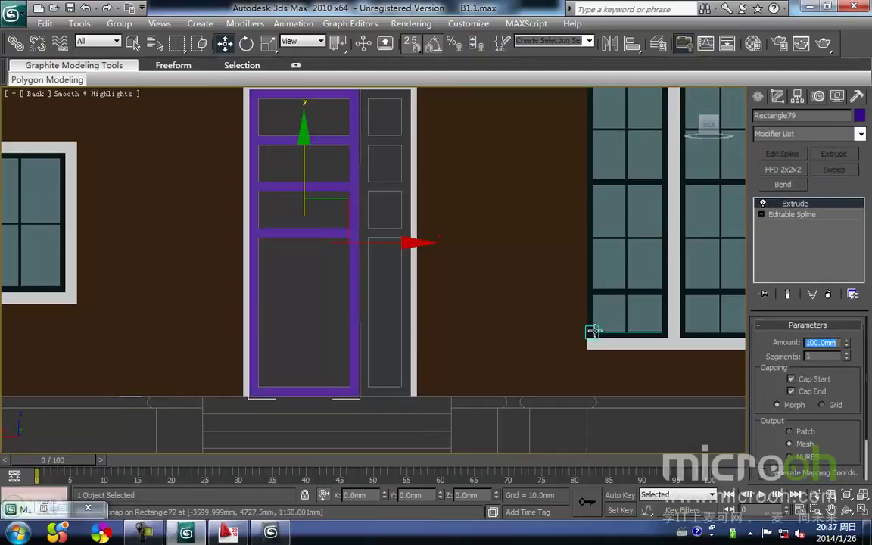
left_click(373, 295)
left_click(354, 265)
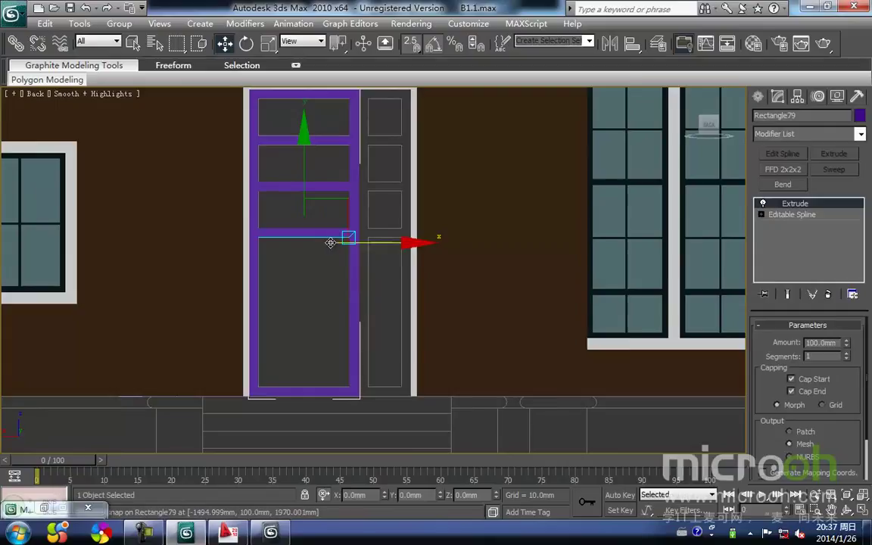
Copy the door leaf along the X axis so the copy starts where the narrow leaf adjoins the original
middle_click_drag(331, 243, 253, 248)
key("space")
left_click_drag(307, 250, 439, 249, "shift")
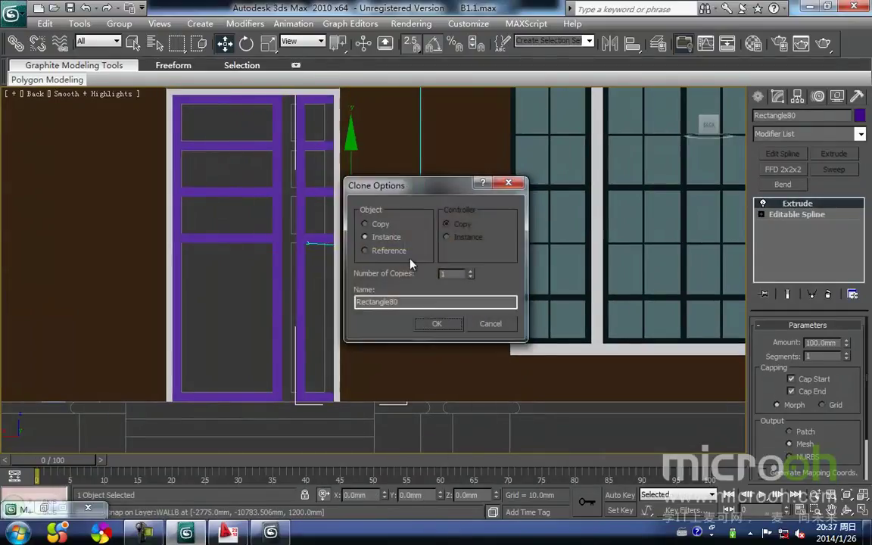
left_click(438, 324)
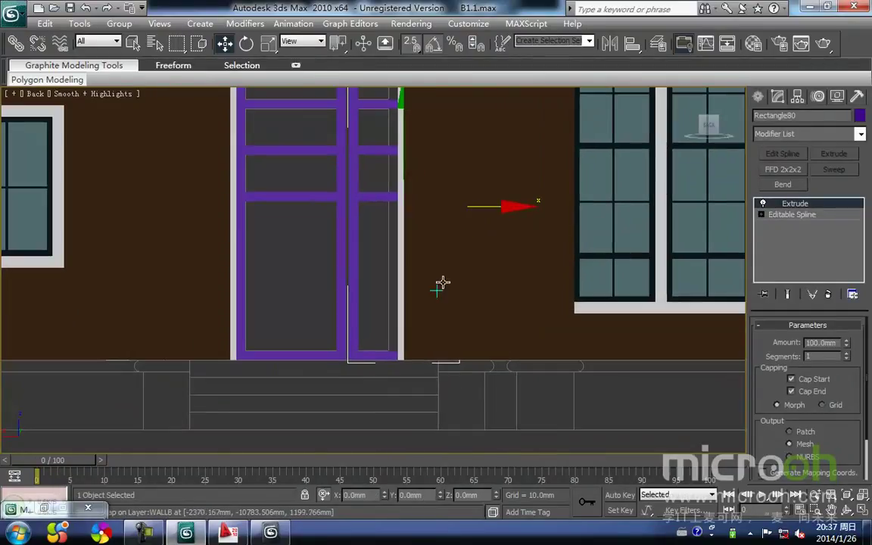
scroll(356, 361, "up", 5)
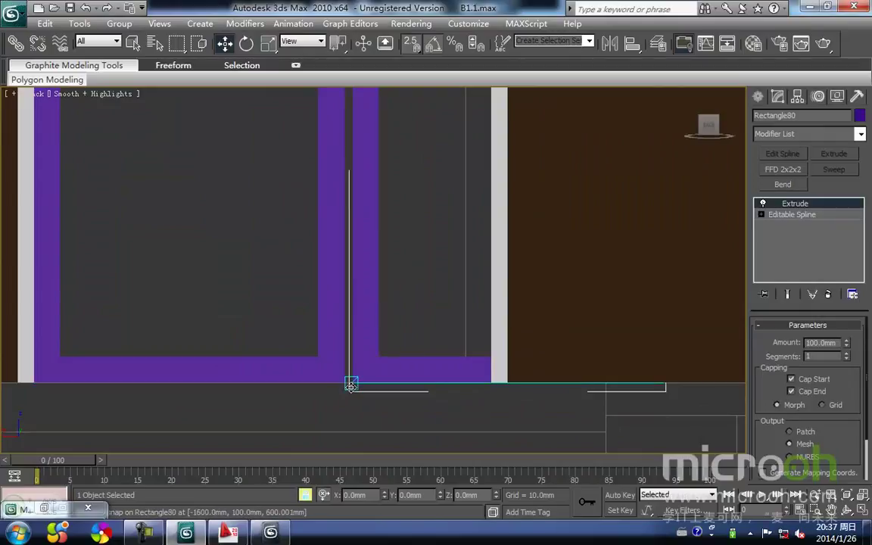
Open the copied leaf's spline at vertex level in wireframe and select all of its vertices
scroll(358, 370, "down", 4)
left_click(762, 215)
left_click(786, 224)
scroll(408, 230, "down", 3)
key("F3")
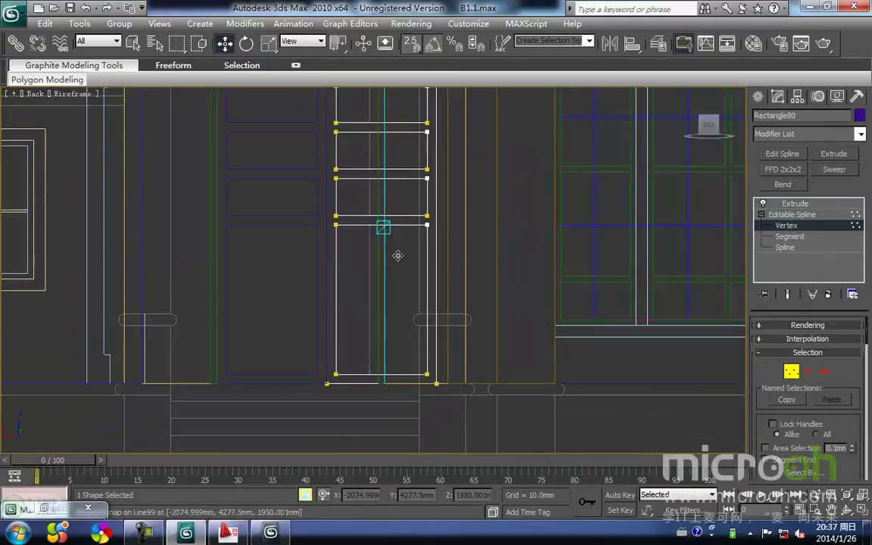
scroll(397, 255, "down", 2)
left_click_drag(366, 134, 398, 392)
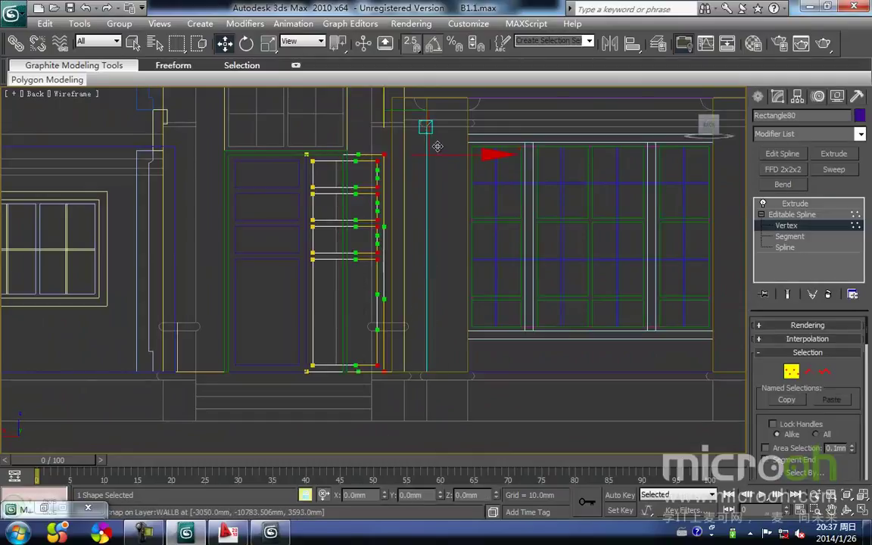
key("space")
left_click(446, 402)
key("ctrl+a")
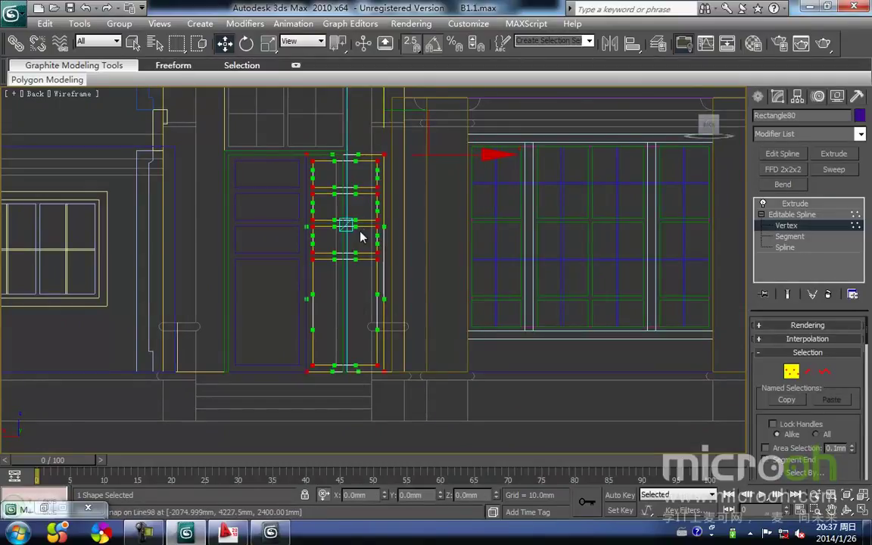
right_click(350, 223)
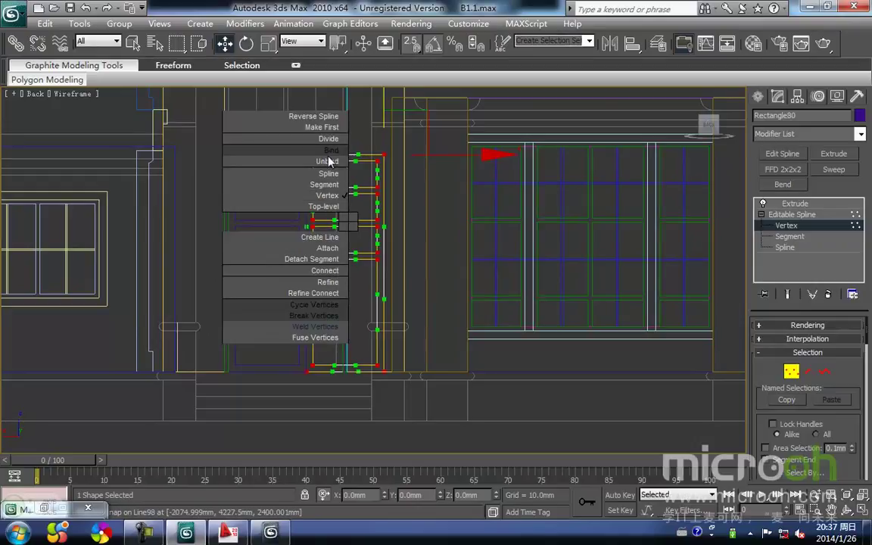
left_click(412, 291)
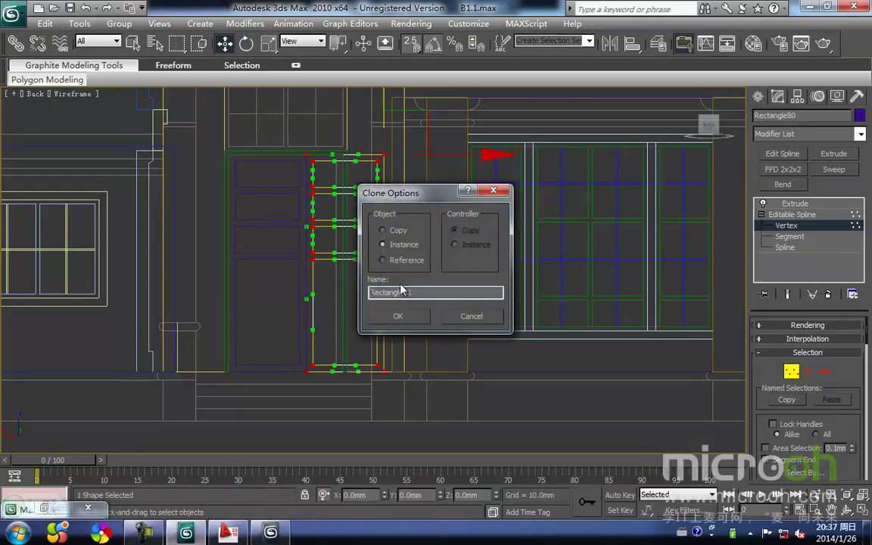
left_click(492, 192)
Convert all selected vertices of the copied leaf to Corner type
middle_click_drag(420, 220, 397, 264)
right_click(320, 258)
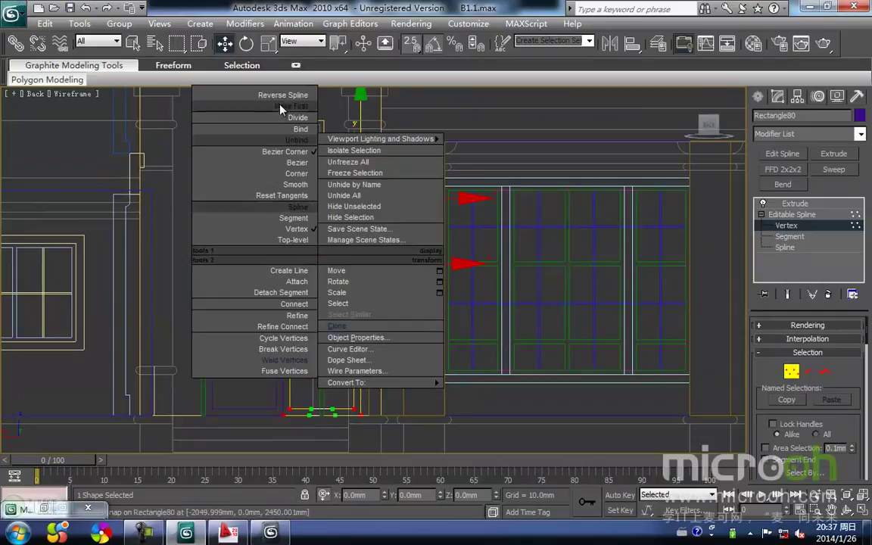
left_click(290, 175)
Move the copied leaf's outer-side vertices inward to fit the narrow leaf inside the door frame, and leave vertex editing
middle_click_drag(302, 208, 304, 175)
left_click_drag(329, 129, 408, 432)
key("space")
middle_click_drag(406, 261, 411, 193)
scroll(411, 193, "up", 2)
middle_click_drag(399, 280, 421, 234)
left_click_drag(390, 295, 327, 292)
key("space")
mouse_move(350, 230)
middle_mouse_down()
mouse_move(377, 290)
mouse_move(345, 332)
mouse_move(344, 311)
mouse_move(360, 290)
middle_mouse_up()
scroll(371, 284, "down", 2)
key("1")
left_click(346, 321)
Select both door leaves in the shaded view and name an unused material slot men
key("F3")
left_click_drag(325, 246, 324, 250)
middle_click_drag(322, 264, 334, 249)
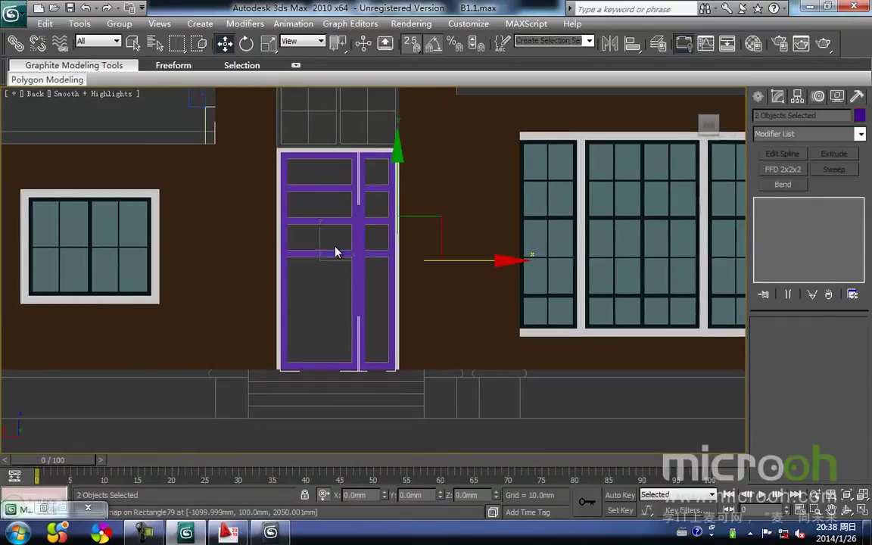
key("m")
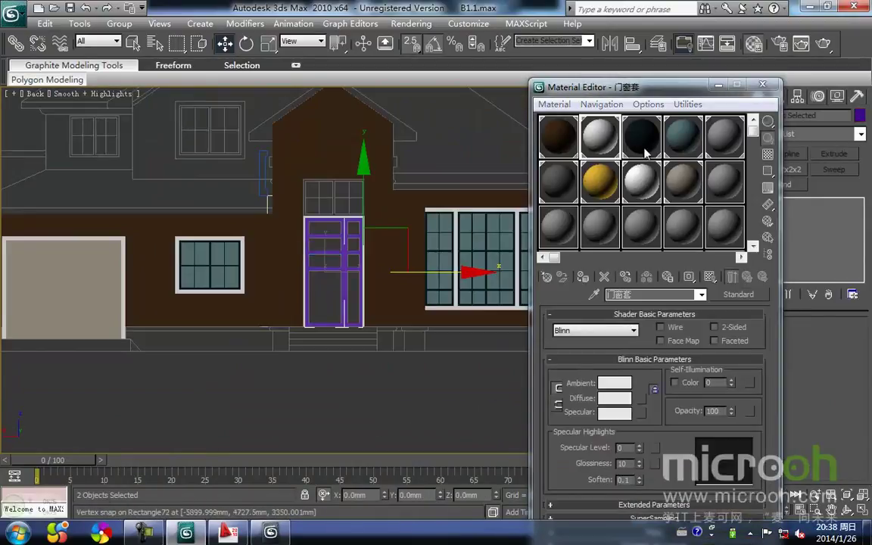
left_click(568, 194)
left_click(610, 193)
left_click(724, 182)
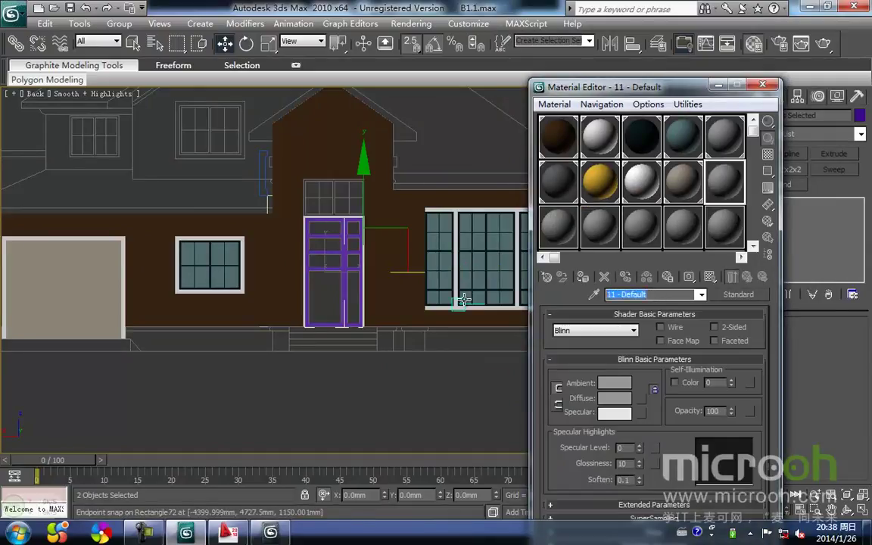
type("men")
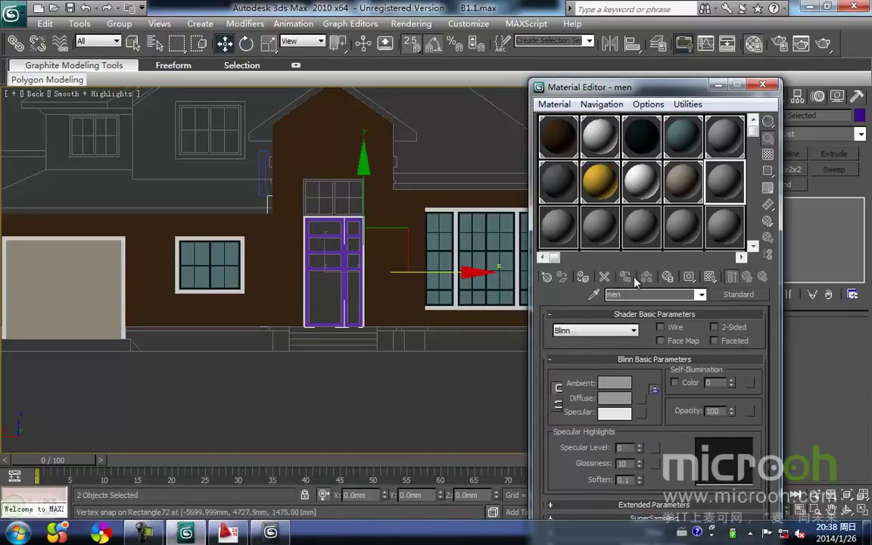
Set the men material's color to RGB 129, 124, 119, assign it to both leaves, deselect them and minimize the material editor
left_click(610, 384)
left_click_drag(316, 183, 283, 182)
left_click_drag(403, 143, 402, 138)
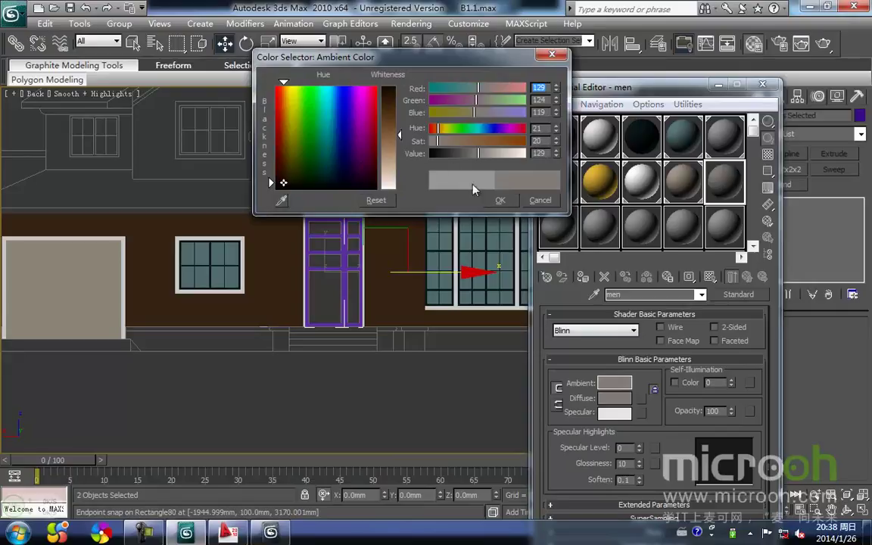
left_click(504, 202)
left_click(522, 249)
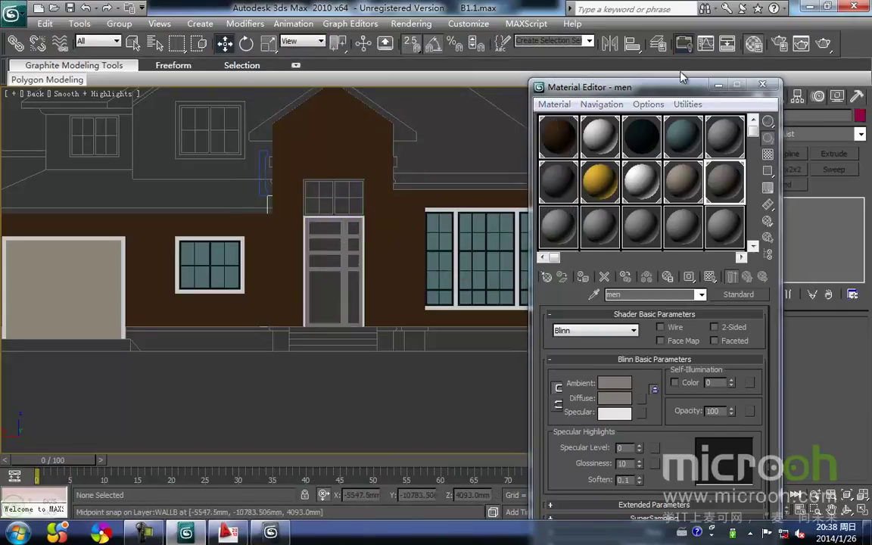
left_click(719, 85)
Draw a rectangle about 2490 mm long and 1240 mm wide spanning the panes of both door leaves
left_click(757, 98)
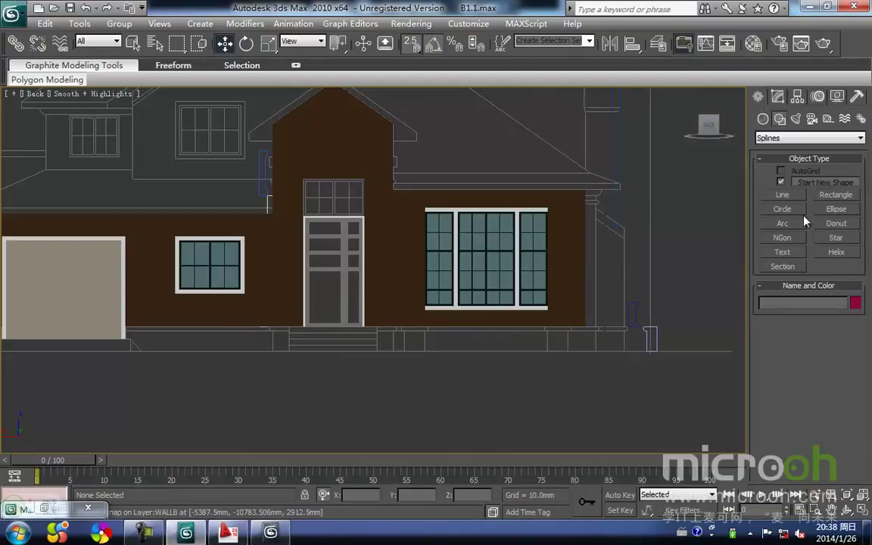
left_click(836, 194)
scroll(307, 193, "up", 4)
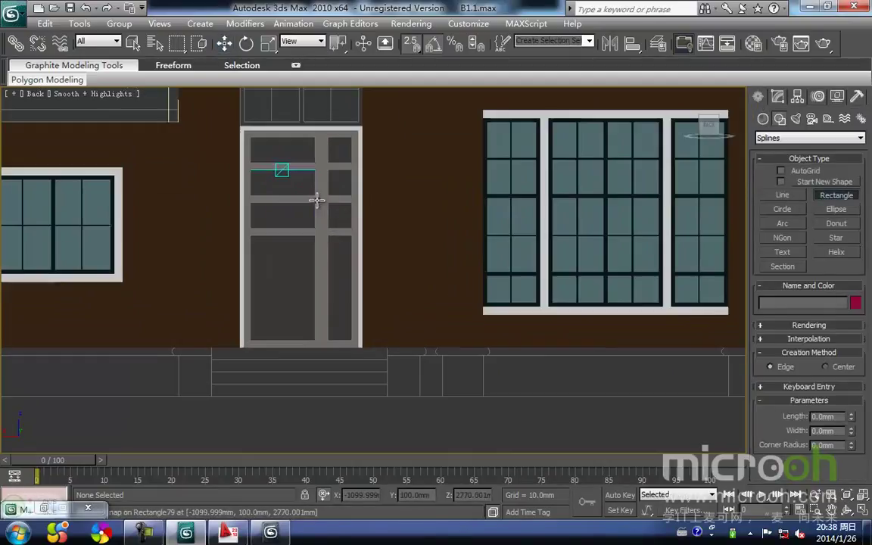
left_click_drag(244, 138, 347, 335)
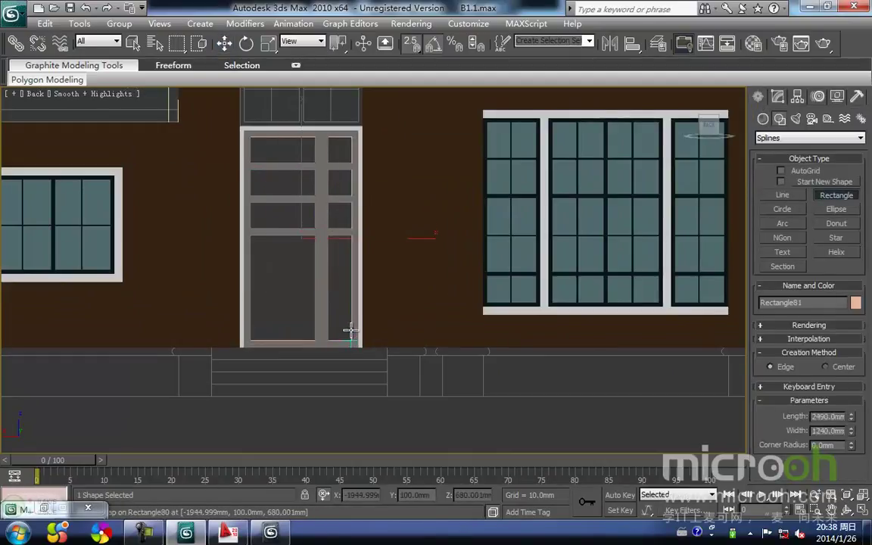
Extrude the new door panel rectangle by 50 mm
left_click(778, 96)
left_click(834, 153)
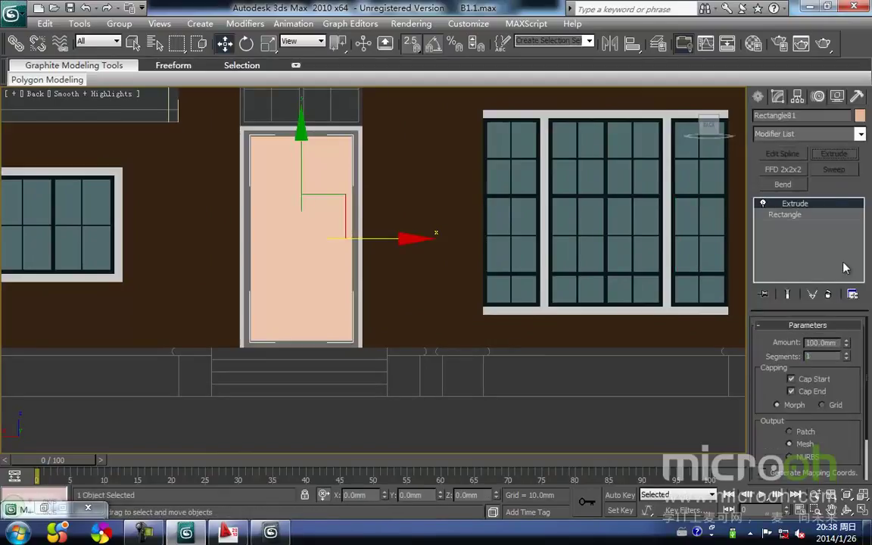
double_click(833, 342)
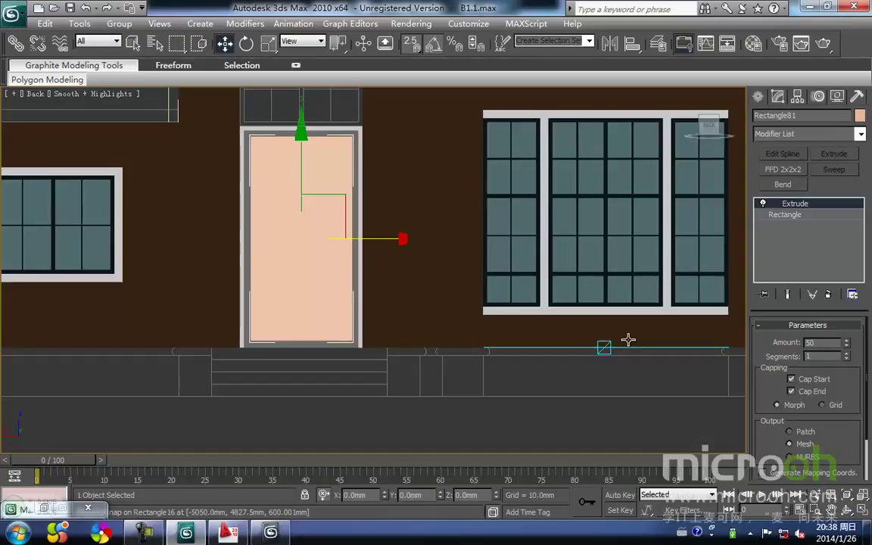
type("50")
key("Return")
left_click(320, 394)
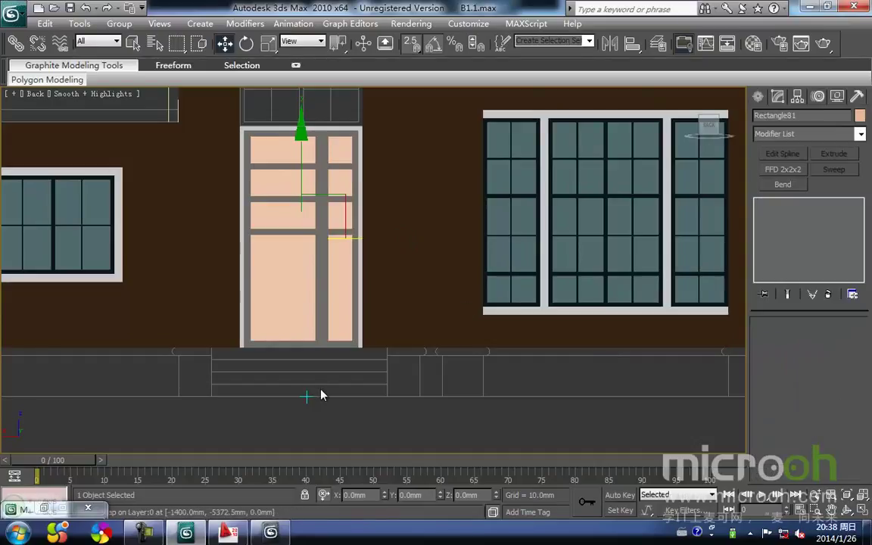
Align the door panel to the wide door leaf in Z position only, center to center, and orbit to check it
middle_click_drag(315, 360, 361, 345)
scroll(361, 345, "up", 4)
left_click(321, 306)
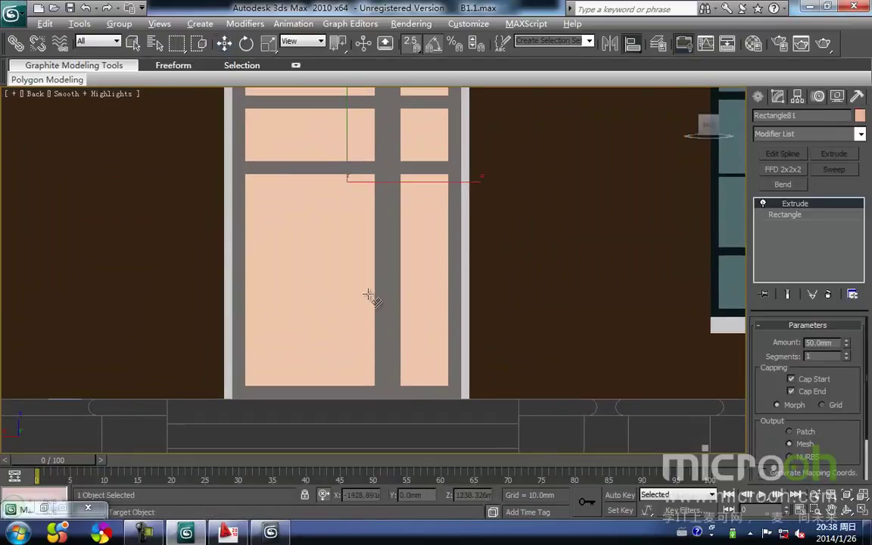
left_click(350, 286)
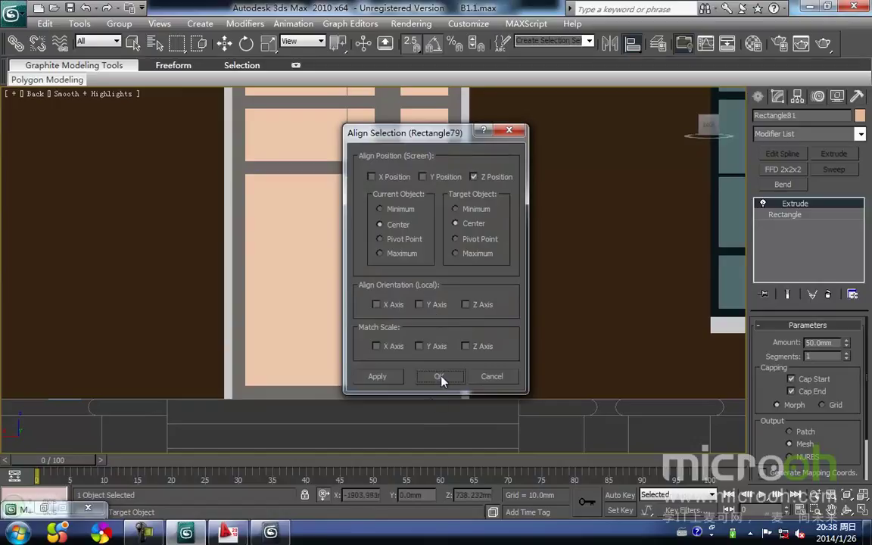
left_click(441, 377)
scroll(381, 381, "down", 3)
middle_click_drag(377, 365, 426, 428, "alt")
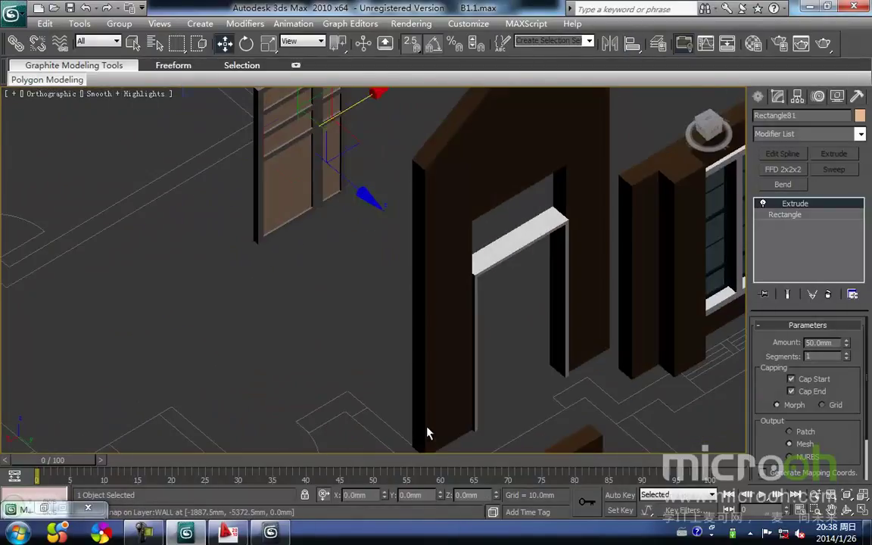
Assign the men material to the door panel and select the panel together with both door leaves
scroll(307, 334, "down", 3)
scroll(335, 388, "up", 2)
key("m")
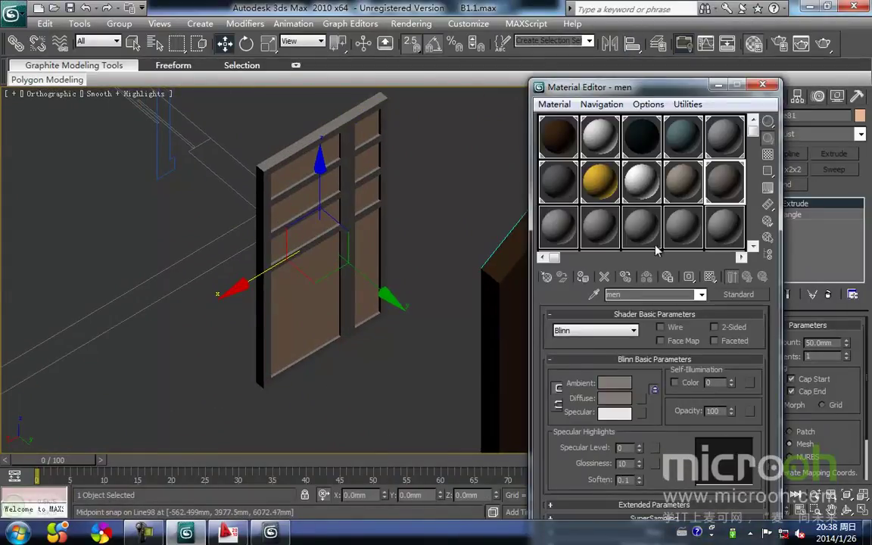
left_click(388, 384)
left_click_drag(406, 385, 193, 158)
left_click(721, 88)
Move the three selected door parts along Y in plan to the entrance wall
middle_click_drag(445, 166, 387, 229)
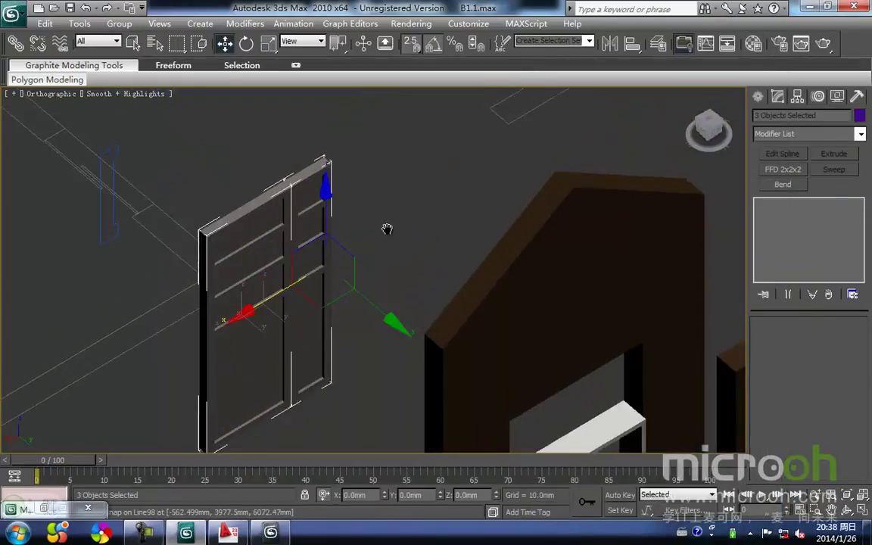
key("t")
key("z")
key("F3")
middle_click_drag(312, 234, 315, 301)
scroll(315, 301, "down", 5)
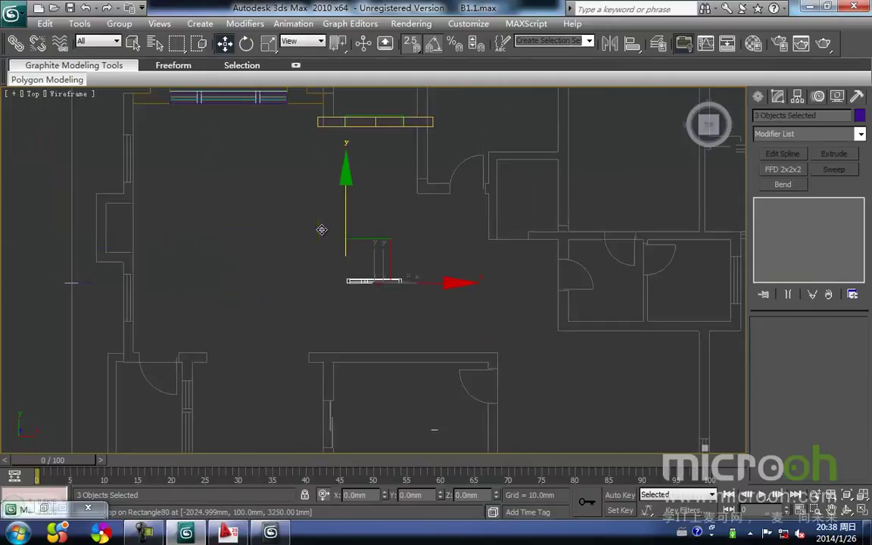
middle_click_drag(321, 229, 321, 330)
left_click_drag(336, 330, 335, 174)
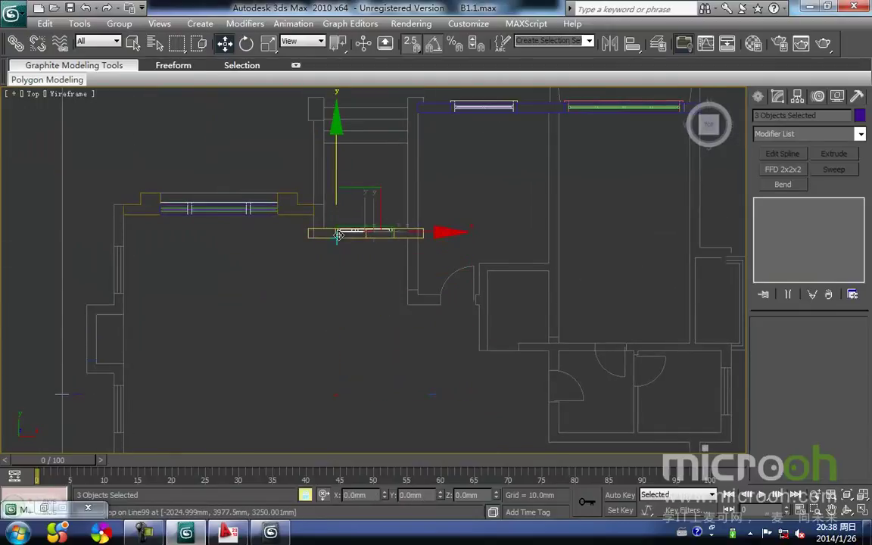
Snap the door parts into the entrance opening within the wall's thickness and deselect them in the back elevation
scroll(311, 179, "up", 5)
middle_click_drag(311, 179, 360, 270)
left_click_drag(317, 232, 199, 246)
key("space")
middle_click_drag(386, 294, 346, 358)
key("k")
key("z")
key("F3")
middle_click_drag(345, 314, 337, 437)
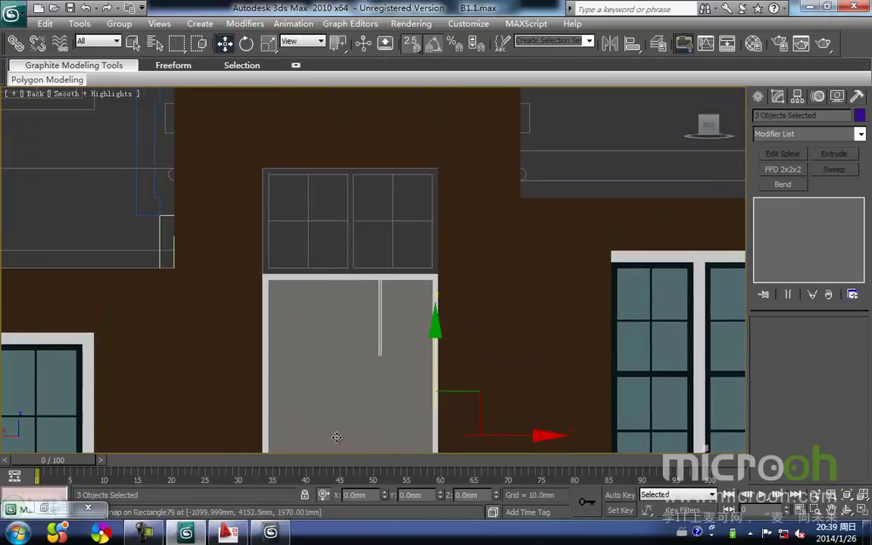
key("Delete")
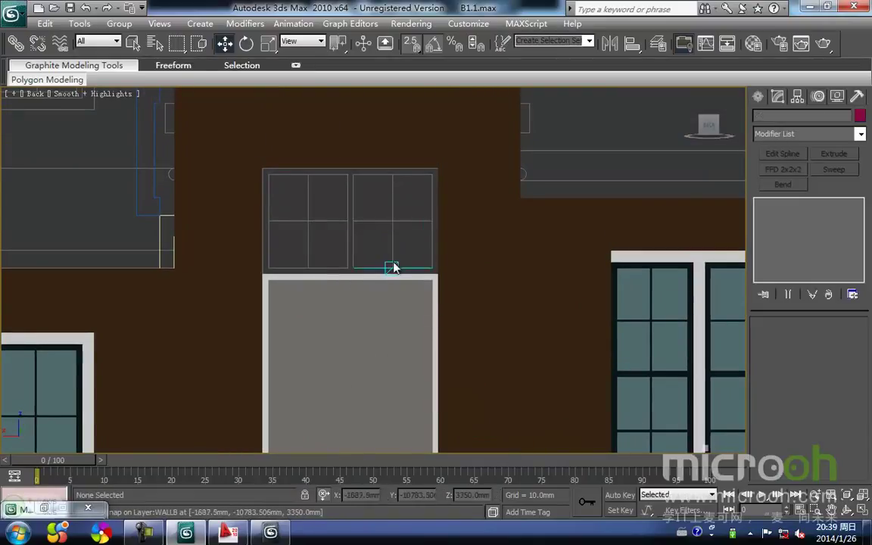
Draw the transom frame as one shape, a 1500 by 900 mm rectangle around two pane rectangles, and extrude it 50 mm
left_click(757, 96)
left_click(780, 119)
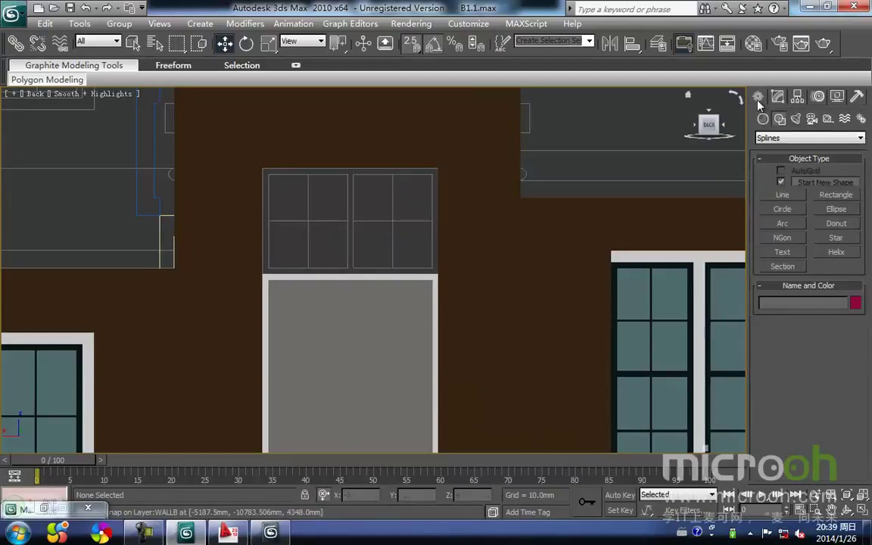
left_click(827, 196)
scroll(386, 195, "up", 2)
mouse_move(222, 116)
left_mouse_down()
mouse_move(452, 280)
mouse_move(470, 263)
left_mouse_up()
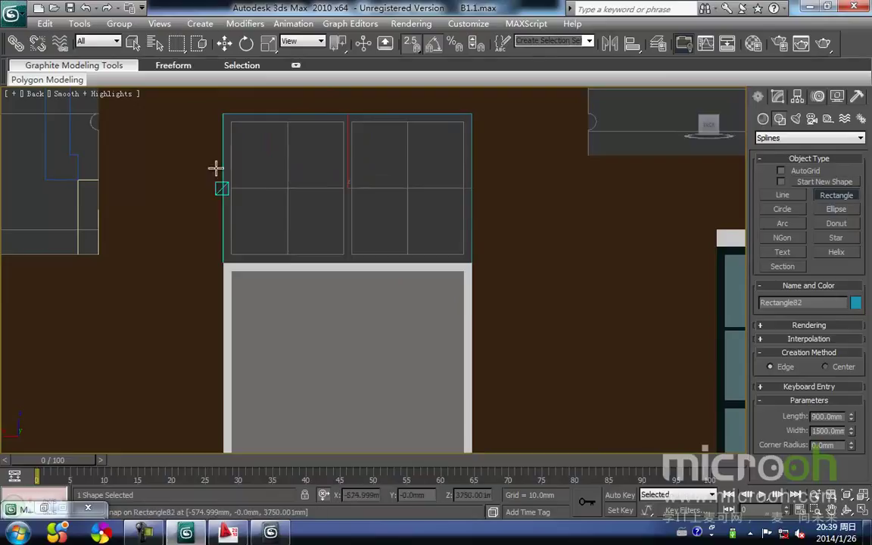
mouse_move(232, 123)
left_mouse_down()
mouse_move(337, 246)
mouse_move(334, 233)
left_mouse_up()
left_click_drag(357, 127, 464, 251)
key("w")
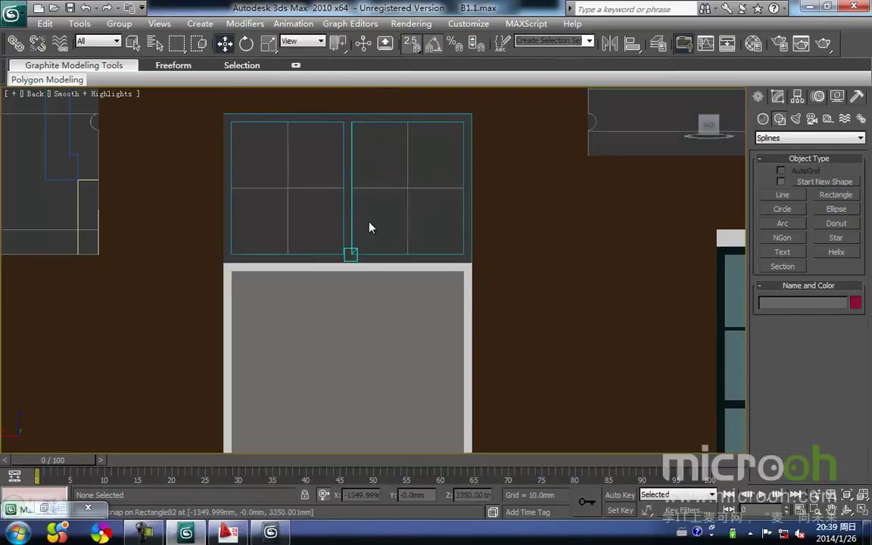
left_click(775, 96)
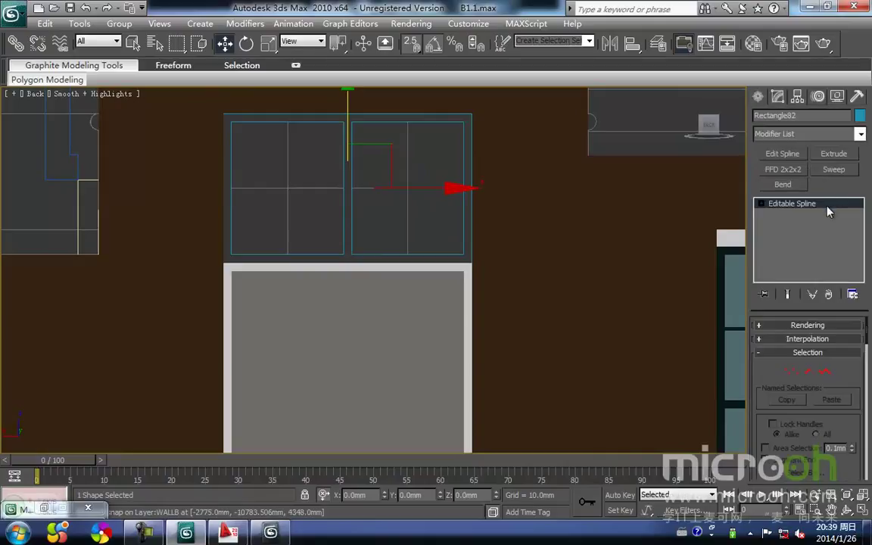
left_click(834, 153)
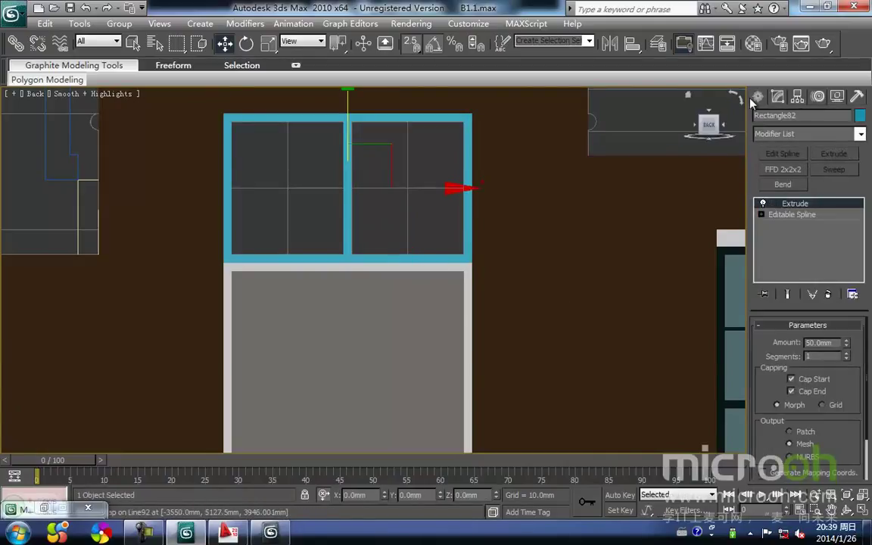
Draw the transom's glazing bars as one shape, with a horizontal centerline across both panes and a vertical line through each
left_click(757, 96)
left_click(782, 194)
left_click(258, 189)
left_click(435, 211)
right_click(435, 211)
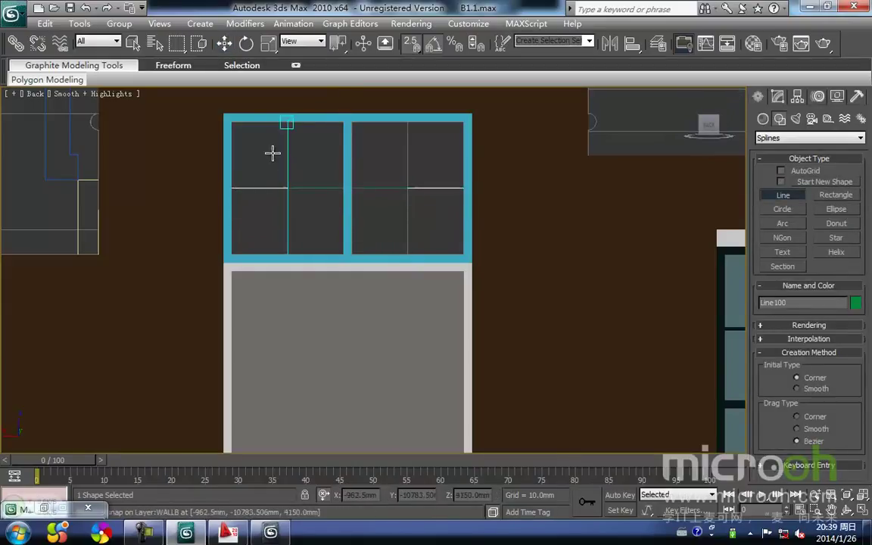
left_click(284, 129)
left_click(288, 252)
right_click(311, 233)
left_click(406, 124)
left_click(406, 247)
right_click(440, 231)
right_click(432, 233)
left_click_drag(427, 220, 391, 173)
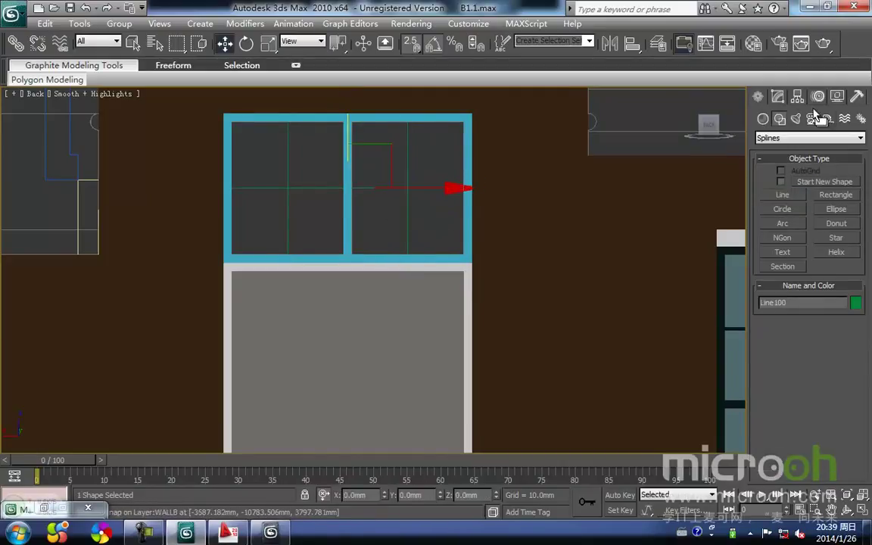
Apply a Sweep to the glazing bar lines and set its X and Y offsets to 20 mm
left_click(776, 97)
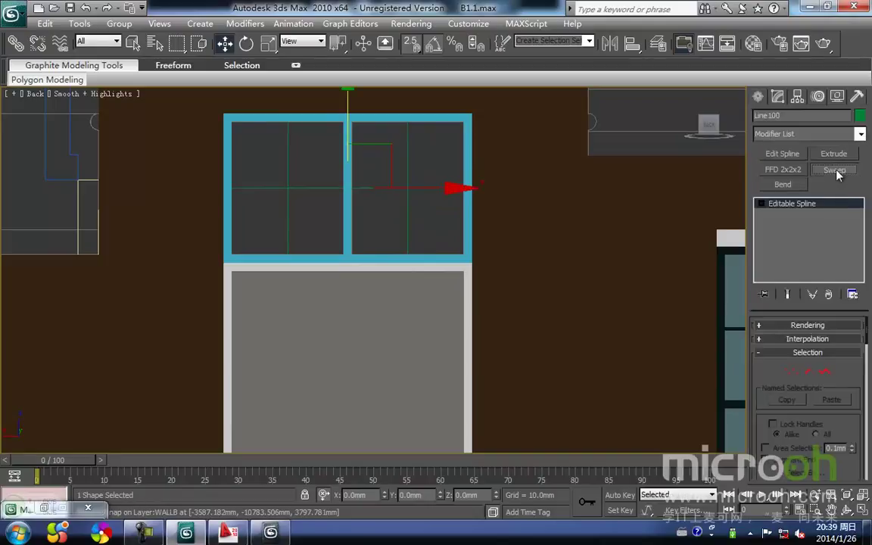
left_click(833, 170)
type("20")
key("Tab")
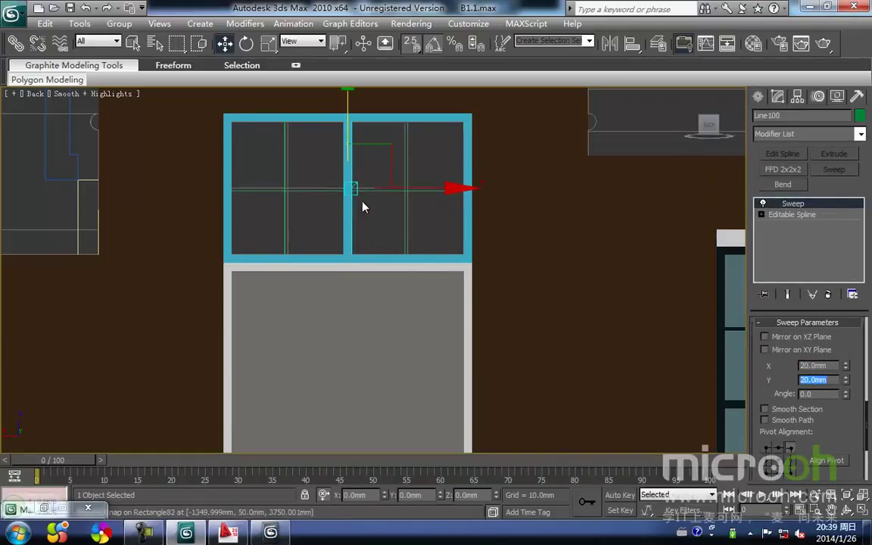
scroll(405, 179, "up", 5)
left_click_drag(365, 266, 294, 217)
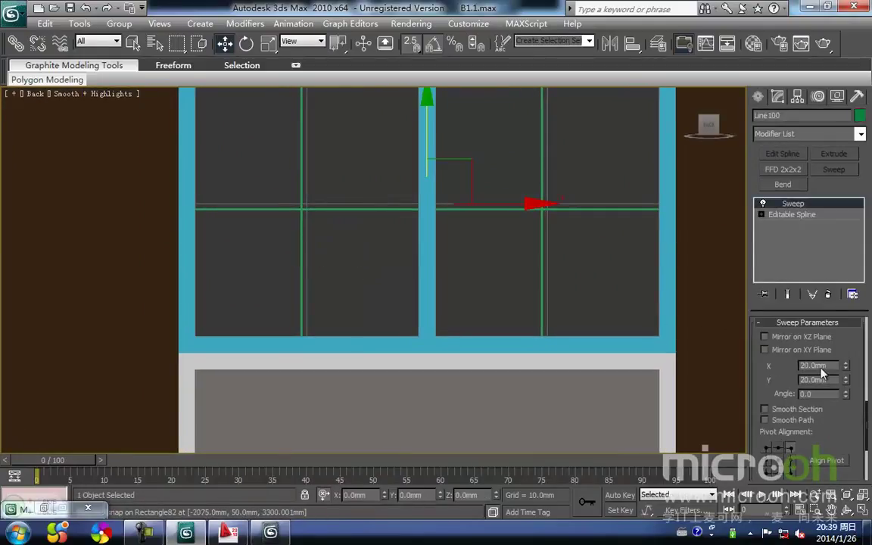
Reset the sweep's X and Y offsets to 0 mm and set the section's length and width to 20 mm
left_click_drag(868, 422, 858, 389)
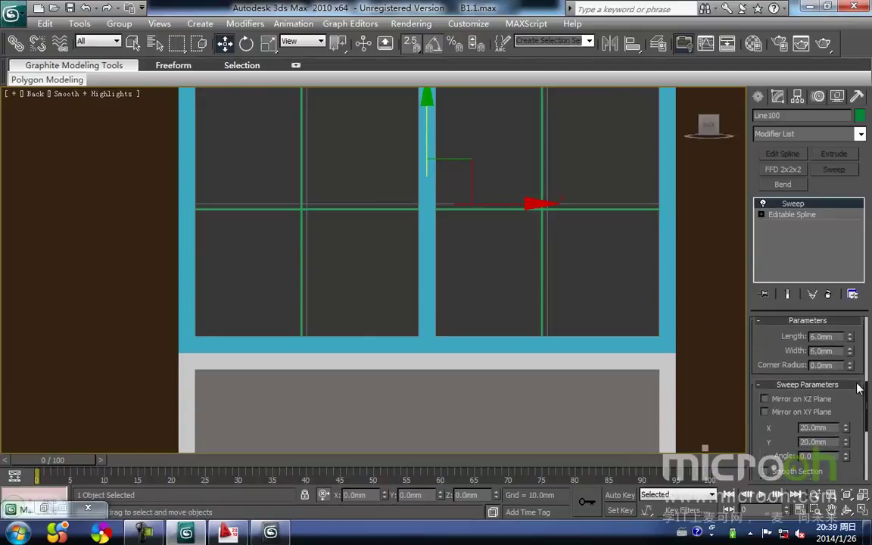
middle_click_drag(413, 270, 413, 274)
right_click(846, 429)
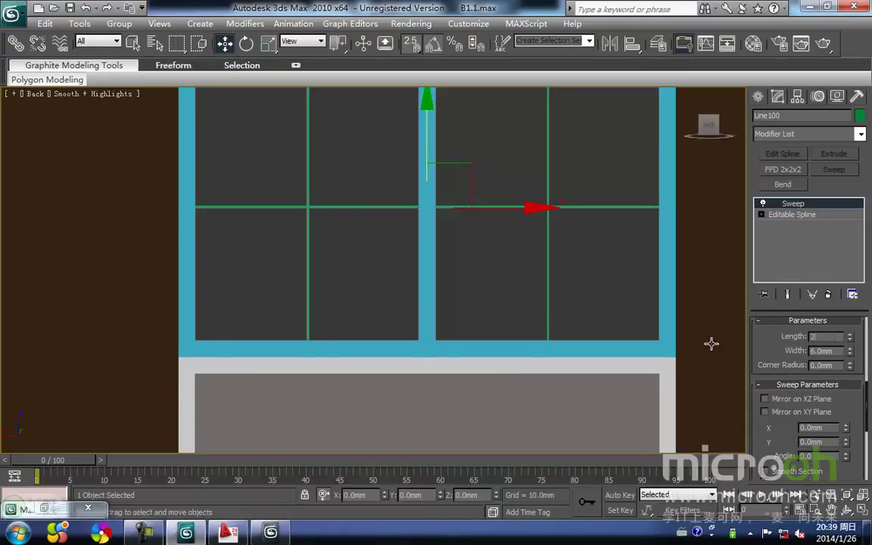
key("Return")
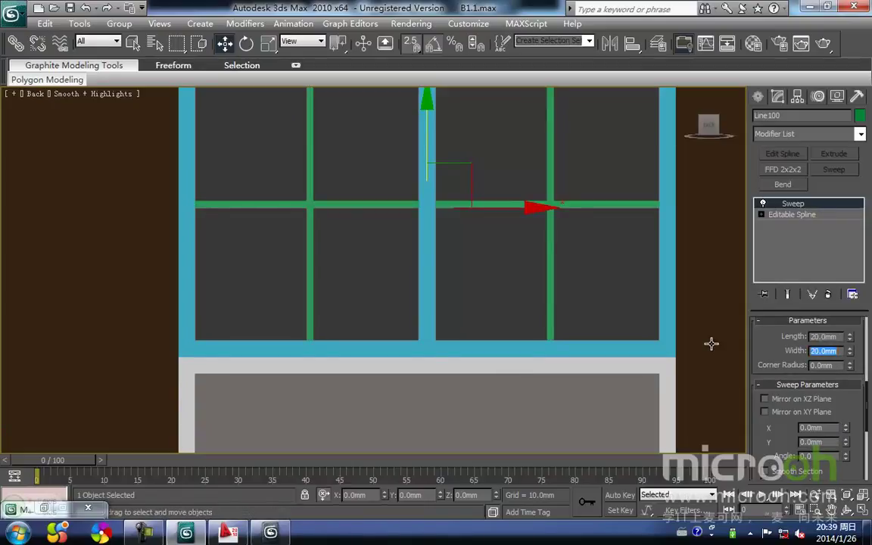
Align the glazing bars to the transom frame in Z position only, center to center
middle_click_drag(288, 202, 298, 251)
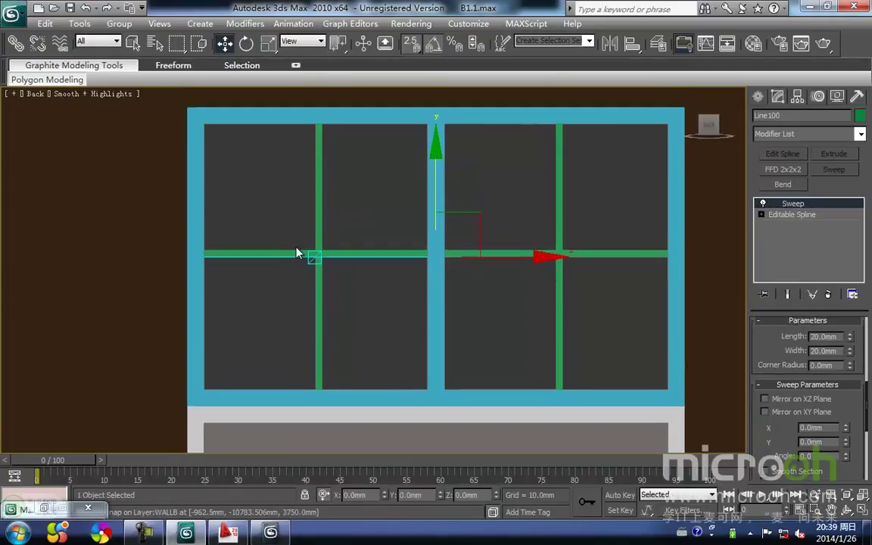
key("alt+a")
left_click(436, 304)
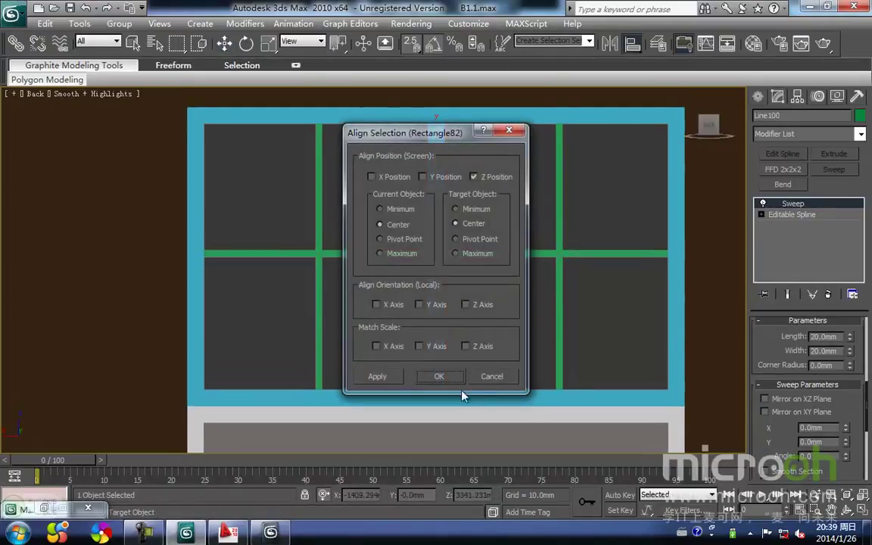
left_click(447, 376)
Assign the very dark blue-green window frame material to the transom frame and glazing bars, and deselect them
left_click_drag(496, 319, 263, 206)
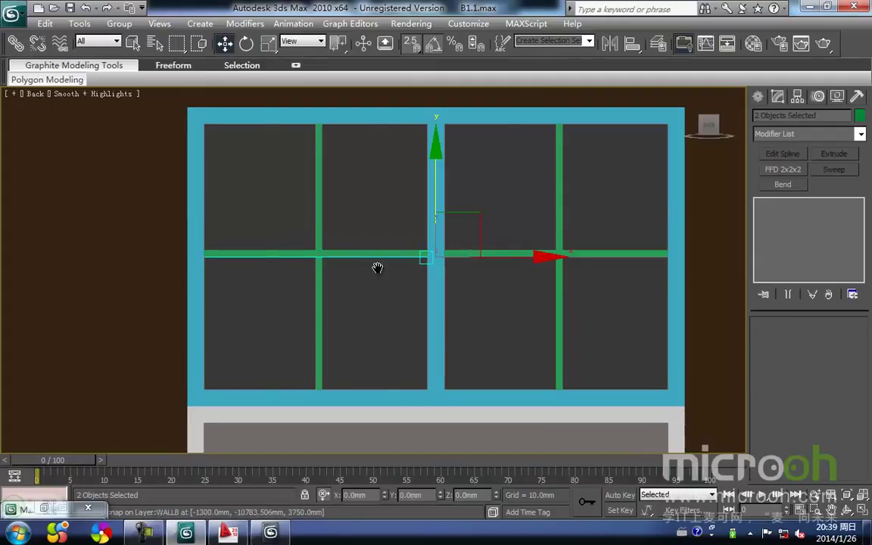
middle_click_drag(377, 268, 302, 266)
key("m")
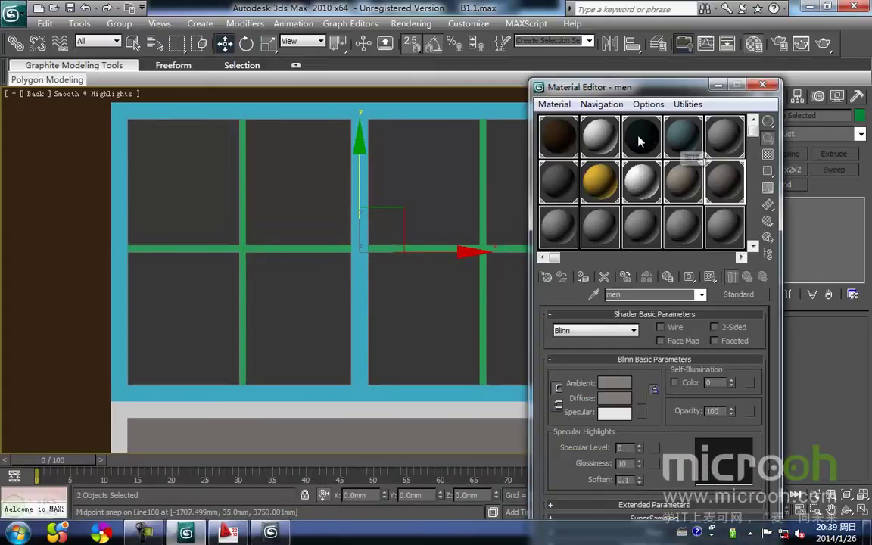
left_click(583, 277)
key("m")
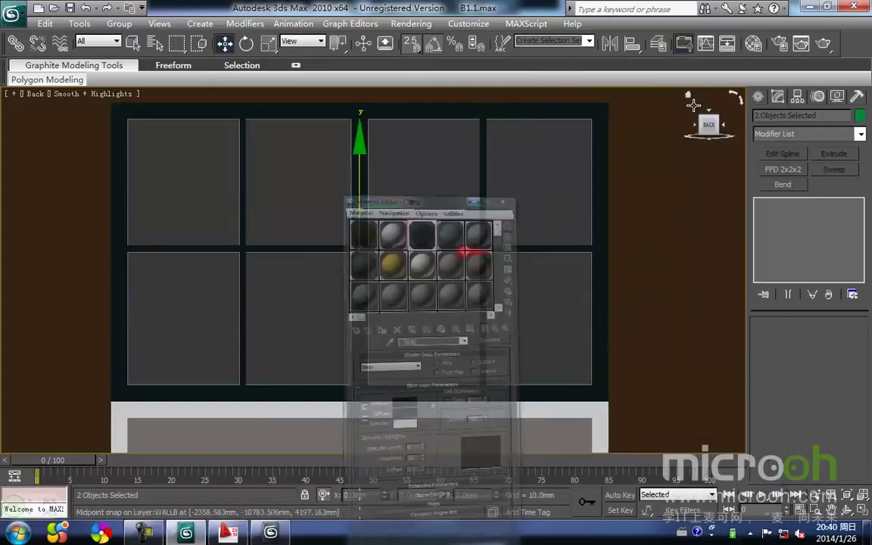
left_click(412, 315)
Align the transom frame and glazing bars together to the white door frame in Z position only, center to center
left_click_drag(508, 323, 221, 219)
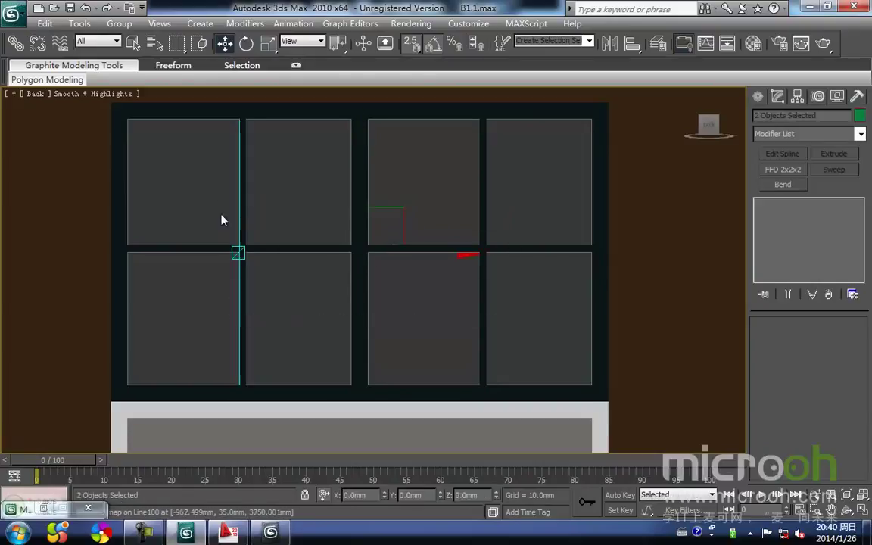
middle_click_drag(221, 220, 259, 255)
key("alt+a")
left_click(98, 236)
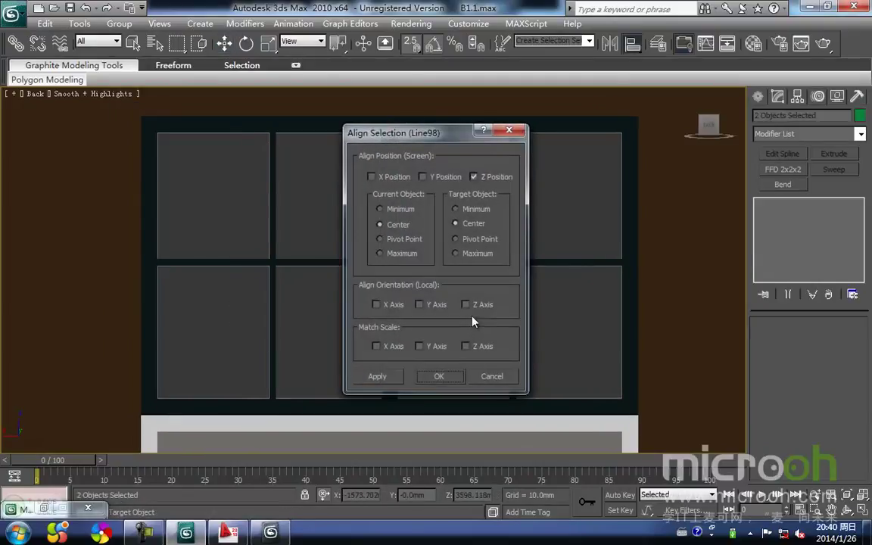
left_click(435, 373)
left_click(416, 297)
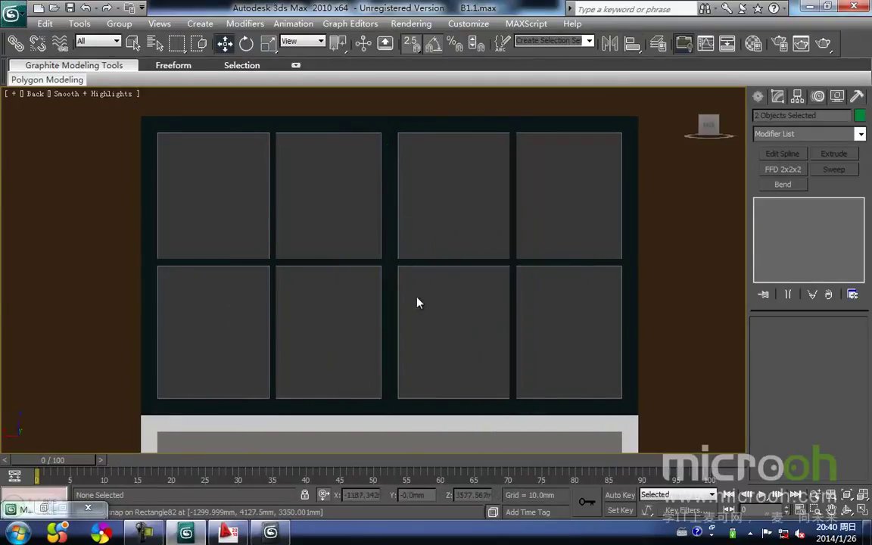
Draw a 1400 by 800 mm rectangle across the transom panes and extrude it 5 mm as the glass
left_click(757, 96)
left_click(779, 119)
left_click(835, 195)
left_click_drag(159, 136, 620, 397)
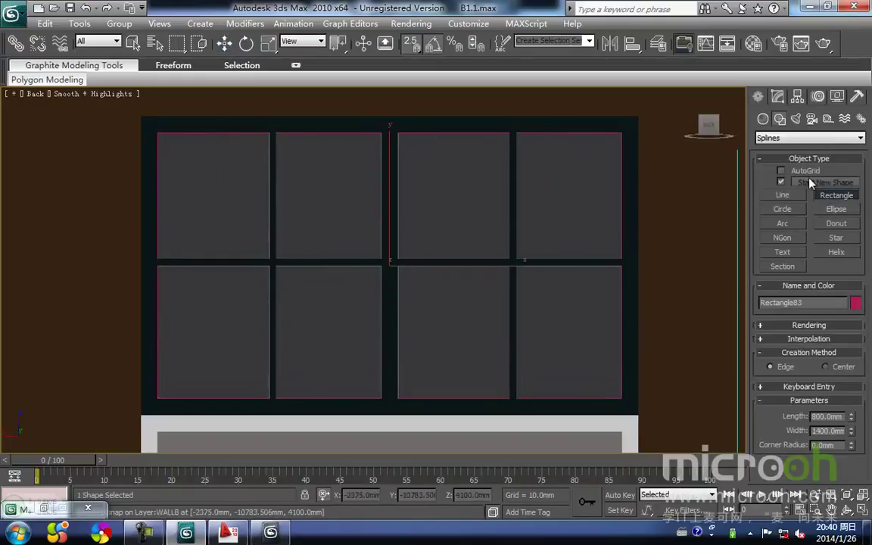
left_click(781, 99)
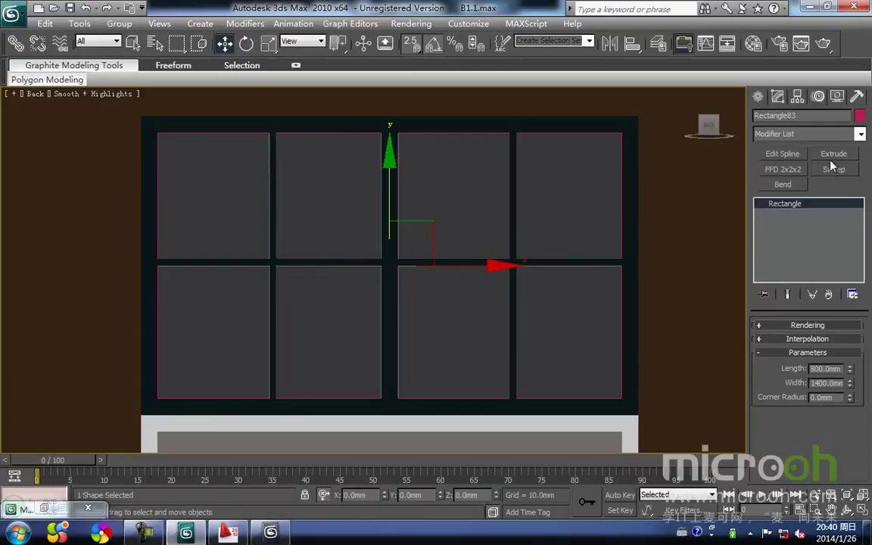
left_click(833, 154)
left_click(824, 343)
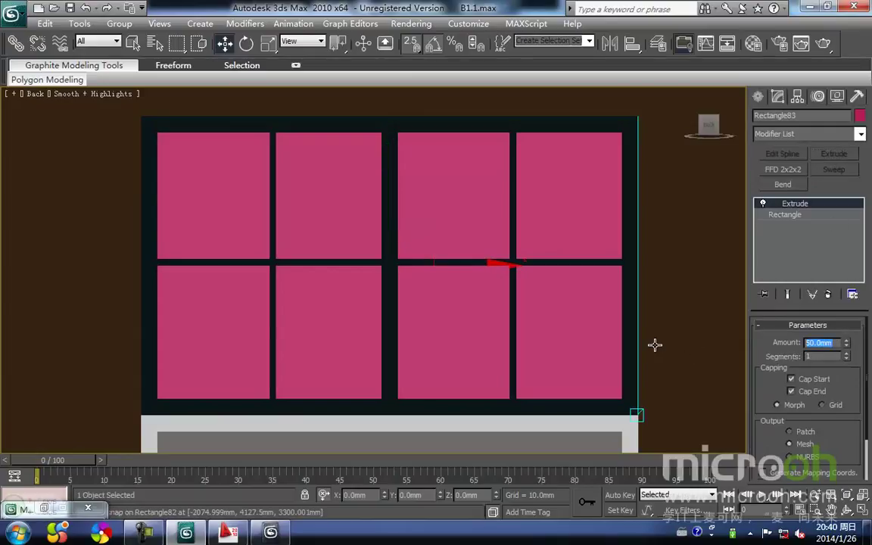
Align the transom glass in depth with the transom window, center to center
scroll(399, 286, "down", 8)
middle_click_drag(424, 166, 413, 287)
left_click(562, 223)
scroll(372, 317, "up", 6)
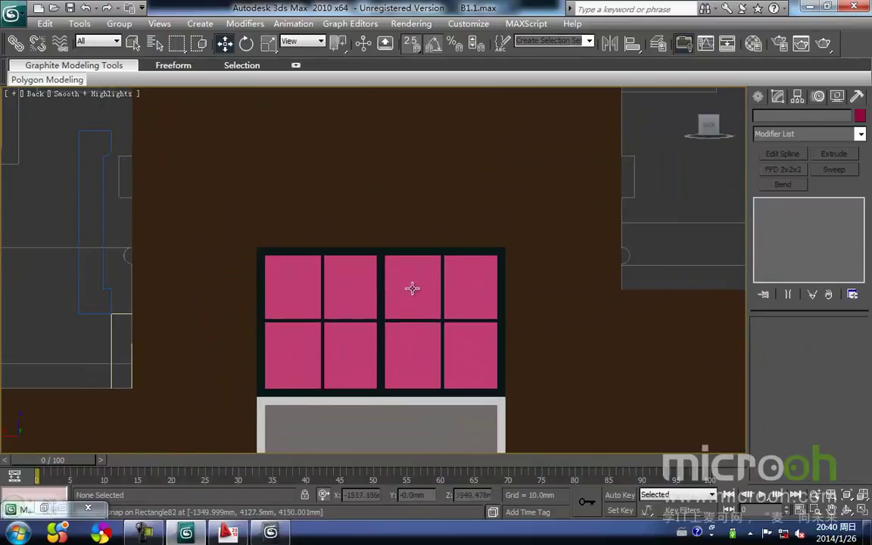
left_click(399, 296)
key("alt+a")
left_click(393, 285)
left_click(435, 376)
Align the transom glass to the glazing bars in Z position only, center to center, in the front view
scroll(422, 337, "down", 2)
middle_click_drag(421, 315, 453, 360)
scroll(422, 288, "down", 2)
scroll(424, 329, "up", 3)
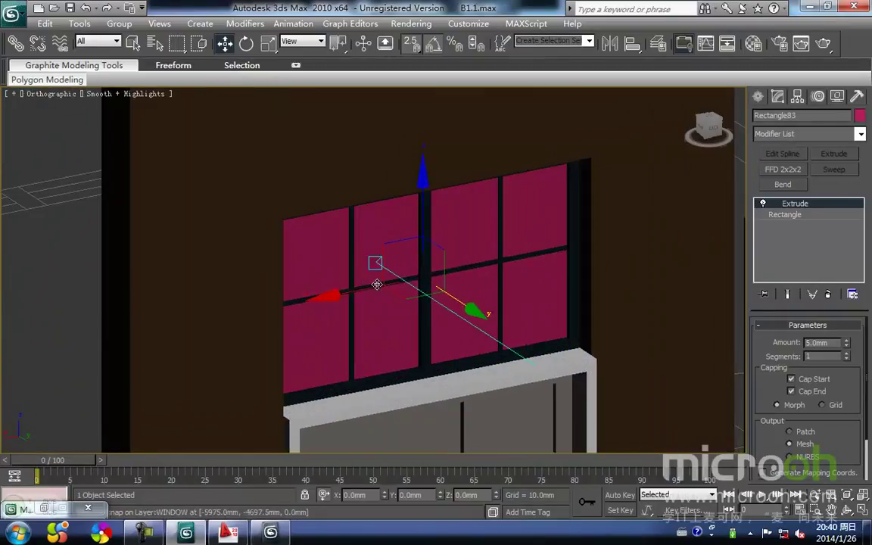
scroll(368, 282, "up", 5)
key("f")
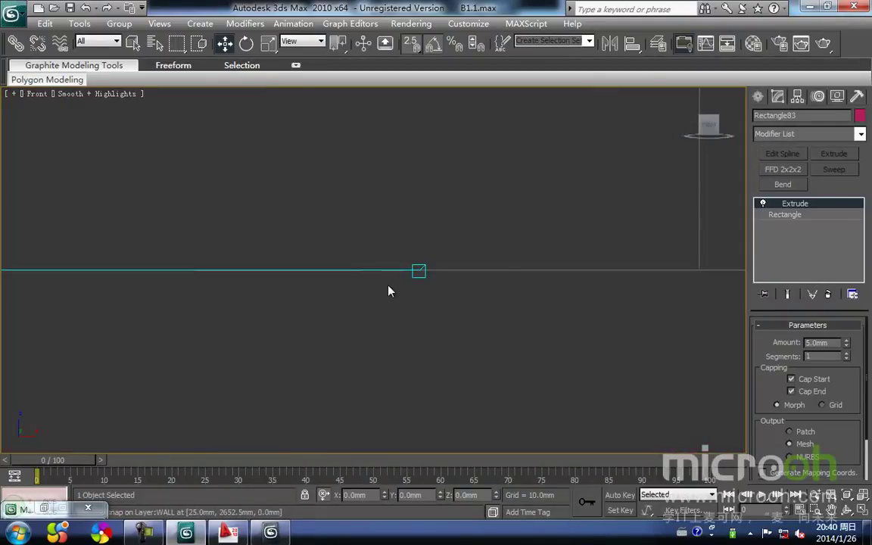
key("z")
middle_click_drag(386, 275, 408, 282)
key("alt+a")
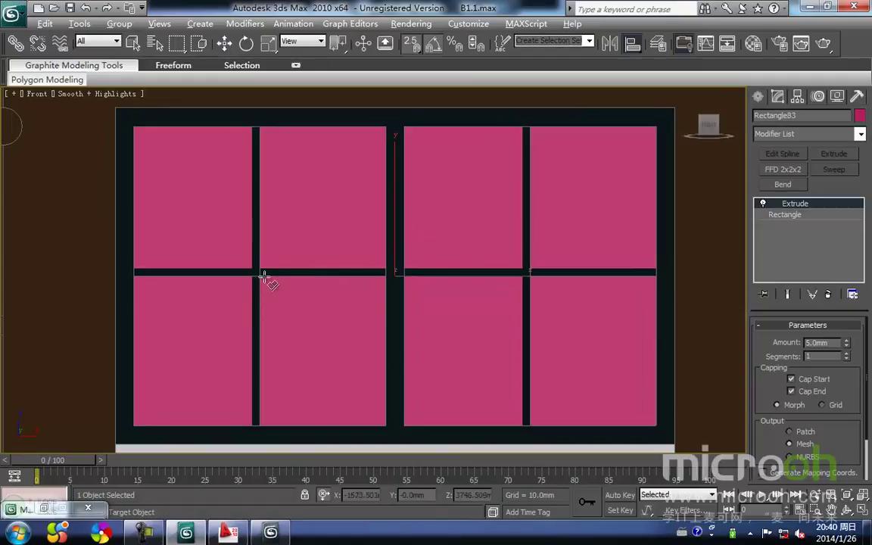
left_click(257, 274)
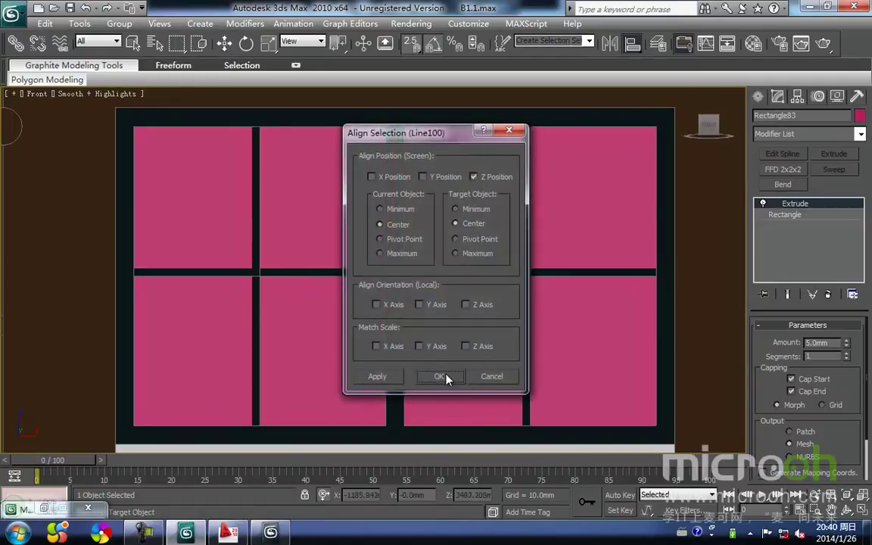
left_click(445, 376)
Assign the blue-grey window glass material to the transom glass
middle_click_drag(436, 370, 408, 335)
key("m")
left_click_drag(425, 193, 432, 194)
left_click(718, 86)
Examine the transom window from both sides and in plan wireframe to check how glass, bars and frame line up in depth
scroll(366, 216, "down", 5)
scroll(366, 201, "down", 5)
middle_click_drag(399, 334, 292, 263, "alt")
scroll(280, 245, "up", 6)
middle_click_drag(241, 215, 339, 243)
scroll(268, 243, "up", 2)
scroll(282, 241, "up", 2)
middle_click_drag(283, 241, 362, 251)
scroll(361, 252, "down", 6)
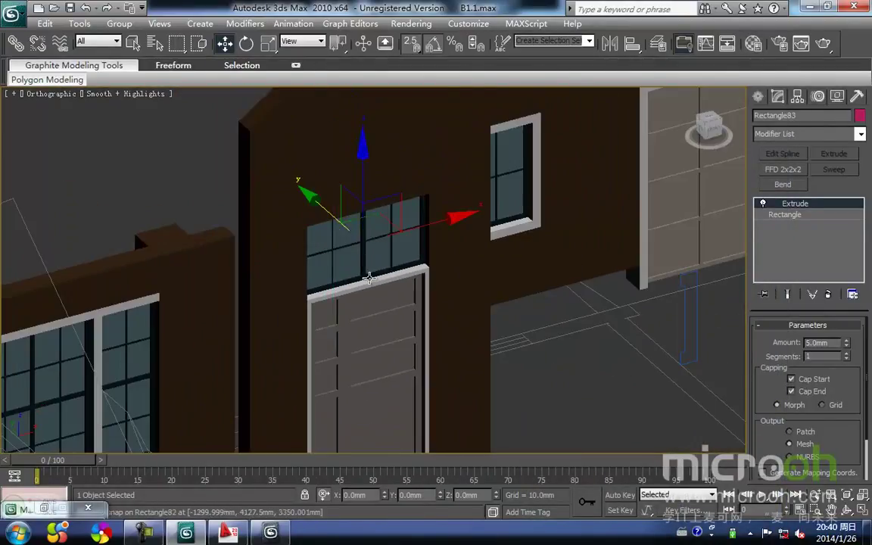
scroll(391, 306, "down", 5)
middle_click_drag(376, 331, 266, 337, "alt")
scroll(451, 189, "up", 5)
scroll(266, 337, "up", 4)
middle_click_drag(187, 146, 272, 350)
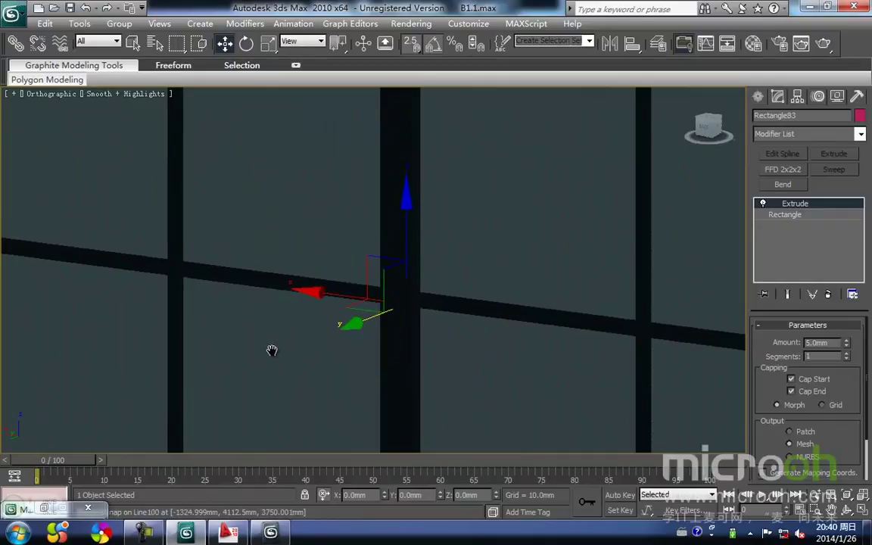
scroll(171, 277, "up", 3)
scroll(214, 280, "down", 7)
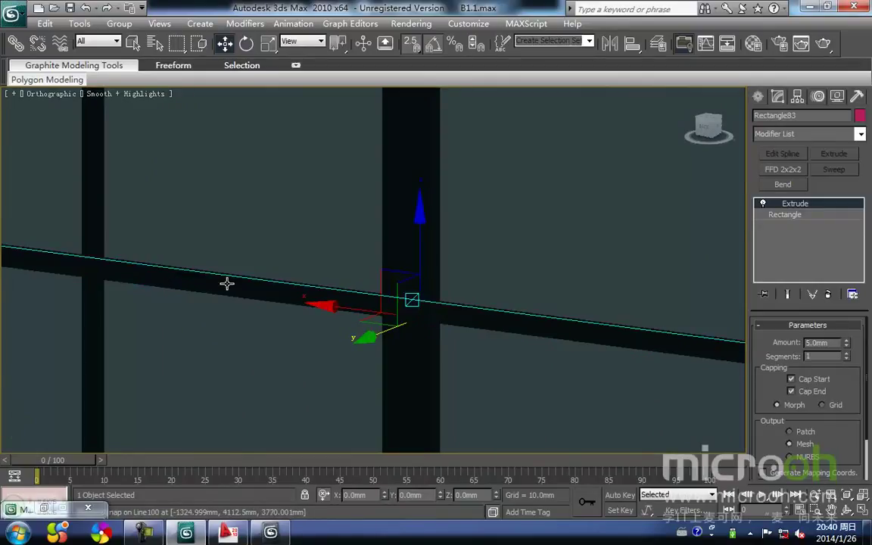
key("t")
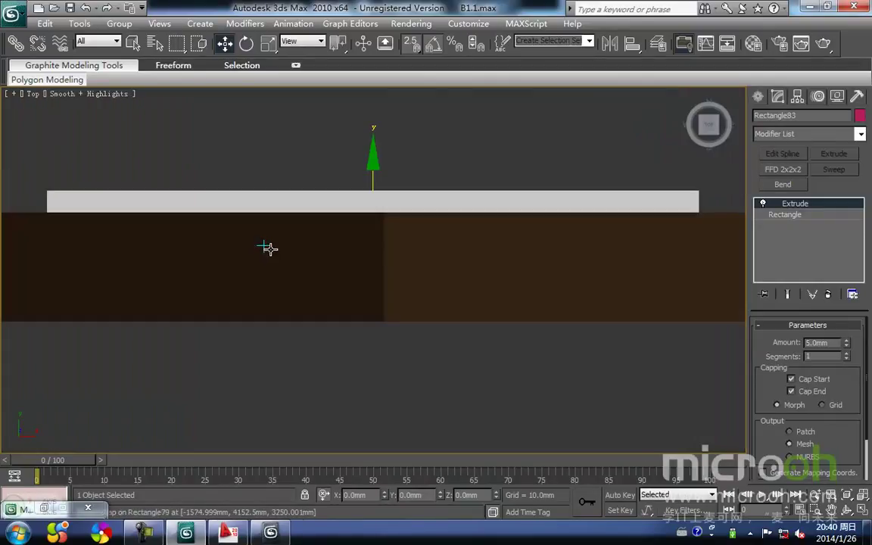
middle_click_drag(270, 247, 255, 289)
key("F3")
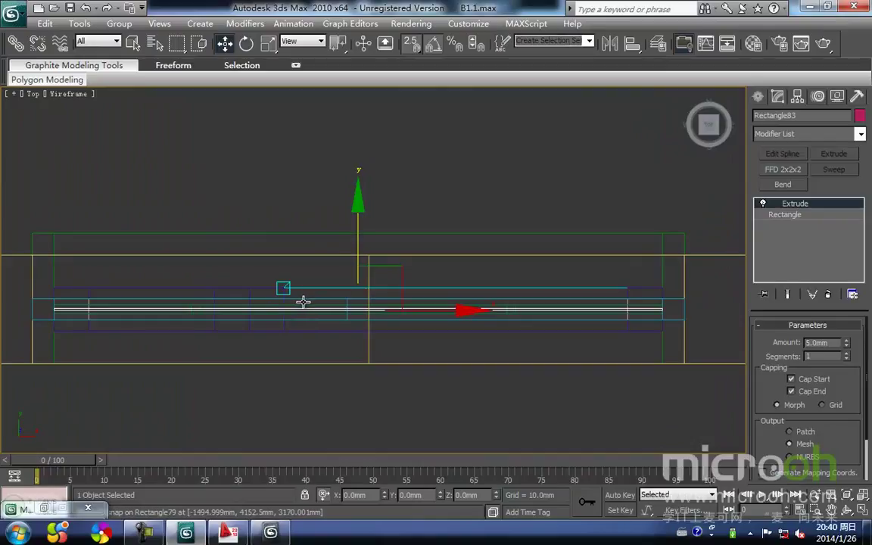
key("k")
scroll(306, 287, "down", 8)
key("F3")
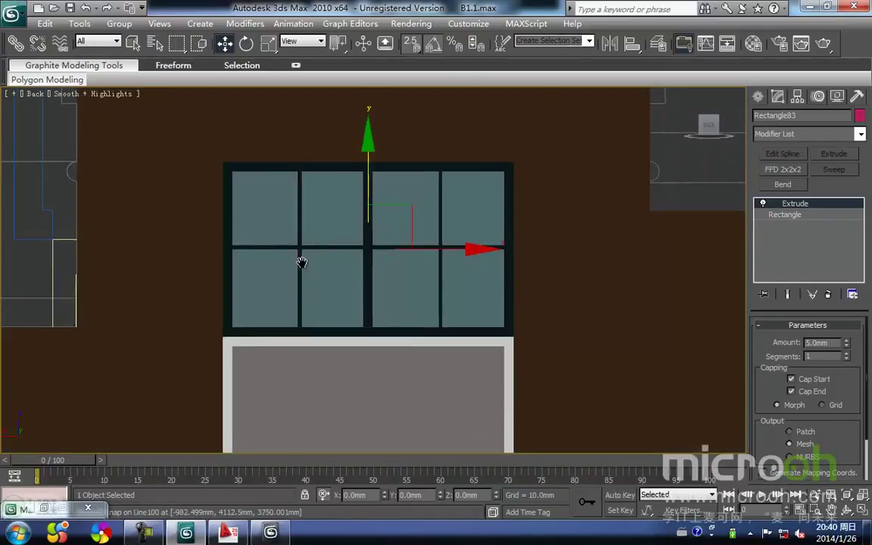
In the back elevation, trace a line around the porch pilaster's capital and down its outer edge to the upper half-round ring
scroll(317, 253, "up", 3)
key("F3")
scroll(332, 244, "up", 3)
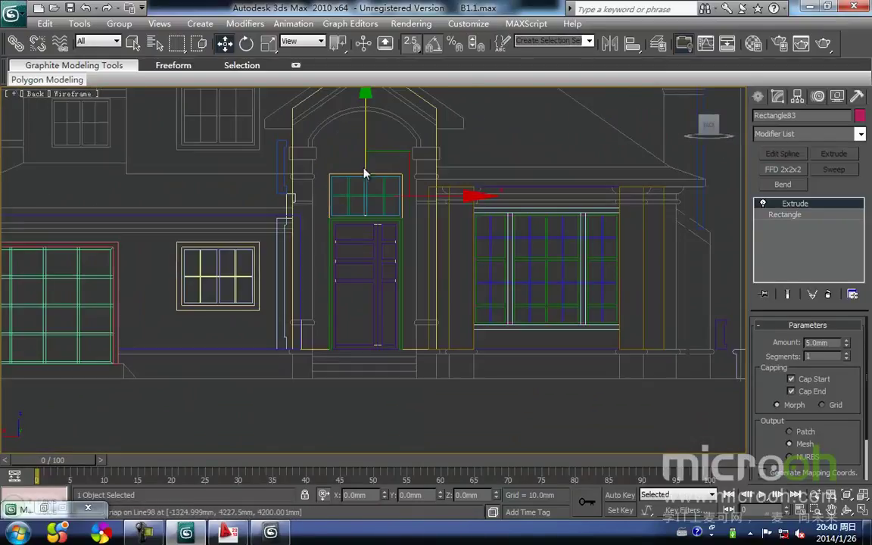
middle_click_drag(332, 244, 327, 266)
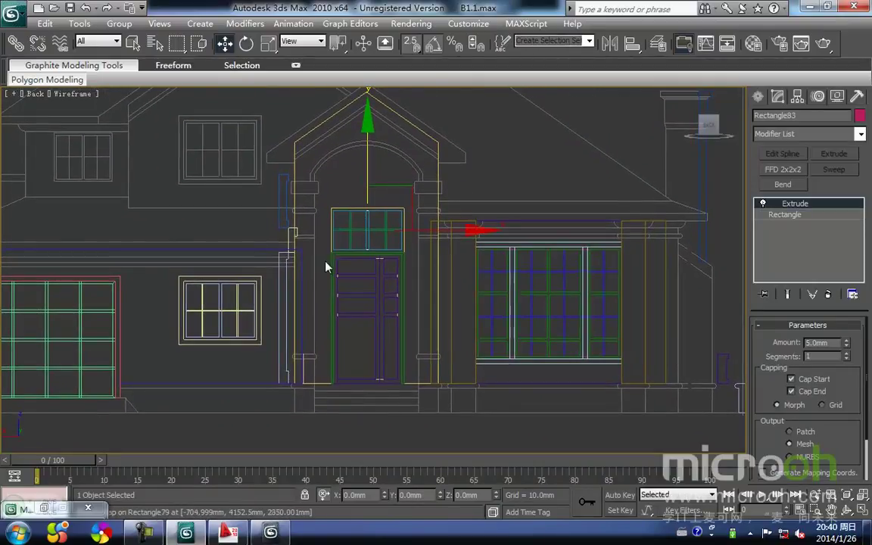
scroll(303, 195, "up", 2)
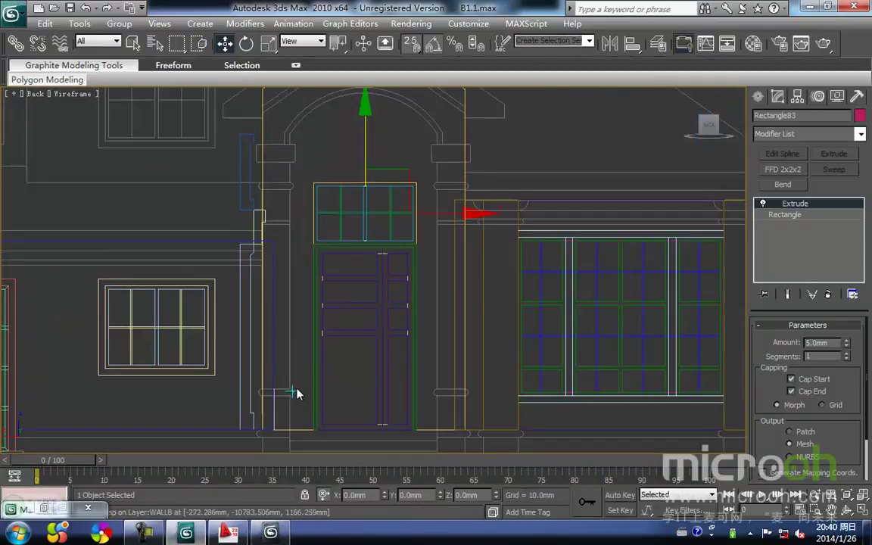
middle_click_drag(297, 394, 307, 381)
left_click(758, 96)
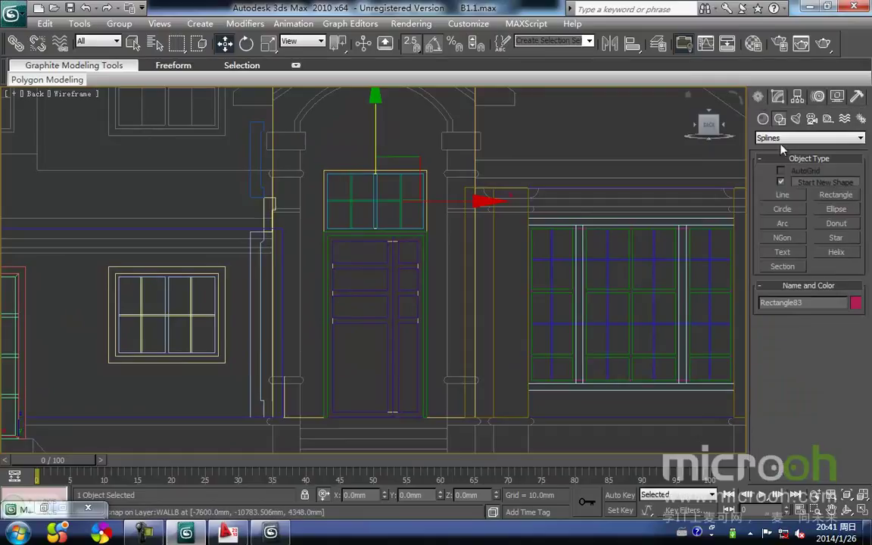
left_click(783, 194)
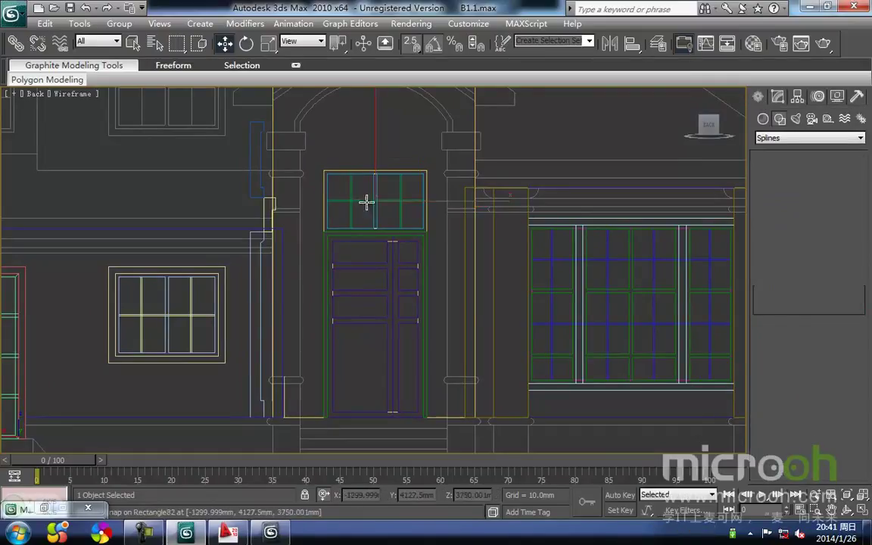
scroll(403, 228, "up", 4)
middle_click_drag(383, 274, 384, 363)
left_click(390, 243)
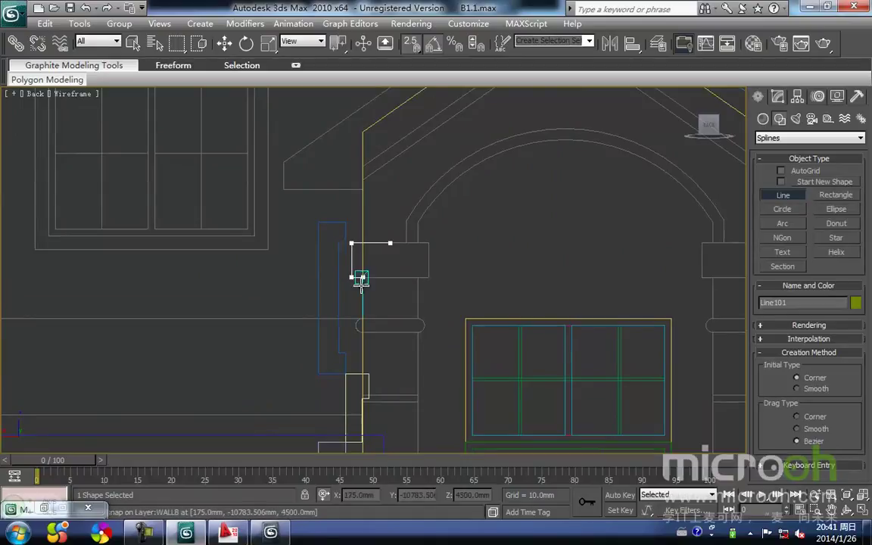
scroll(361, 278, "up", 4)
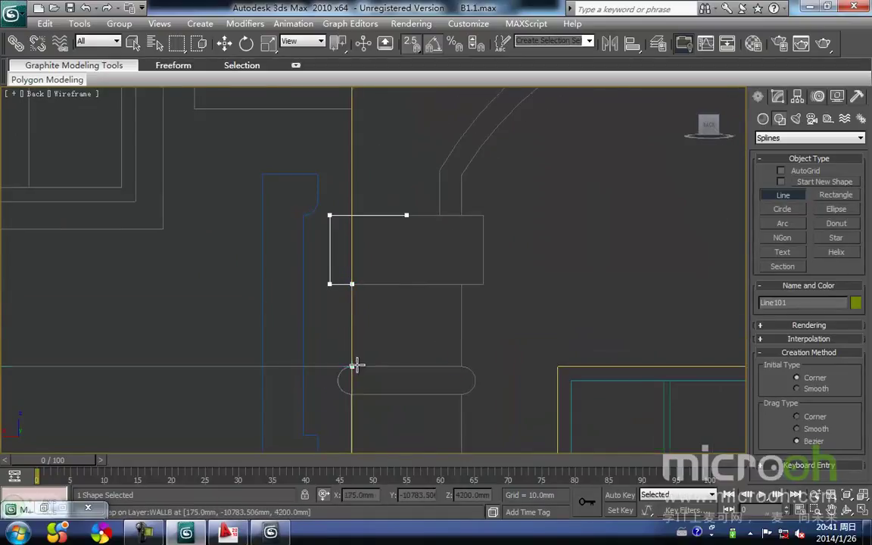
scroll(395, 364, "down", 2)
middle_click_drag(395, 364, 370, 308)
scroll(372, 245, "up", 6)
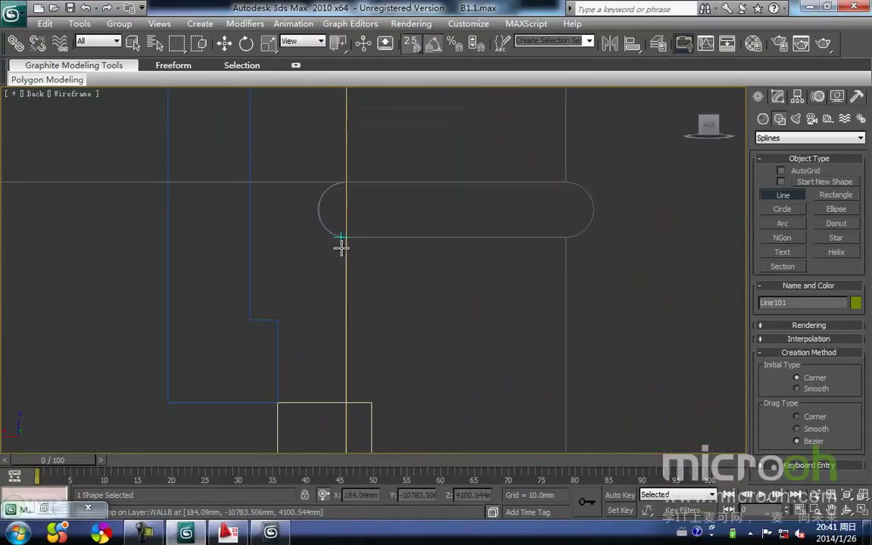
Continue the same shape along the pilaster's outer edge from the underside of the upper ring to the top of the lower ring
left_click(348, 246)
scroll(184, 289, "down", 2)
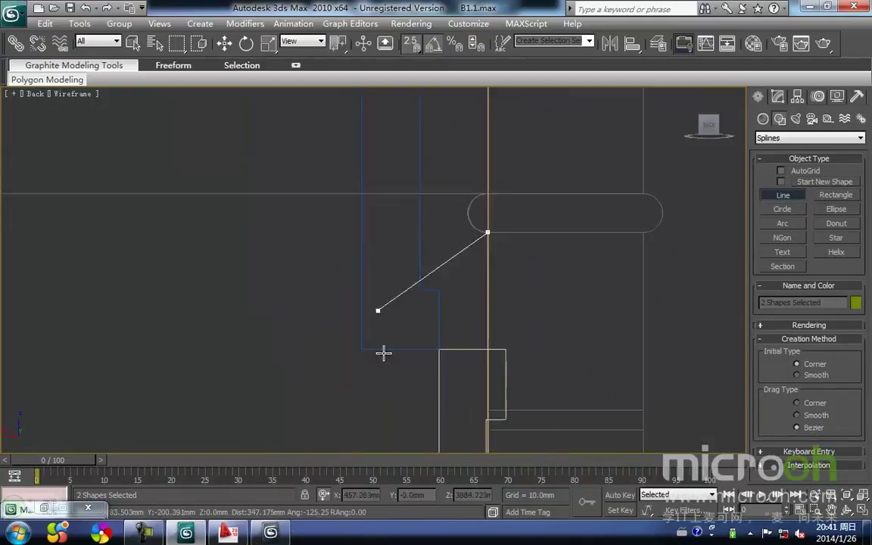
key("i")
scroll(374, 271, "down", 2)
key("i")
scroll(371, 269, "down", 1)
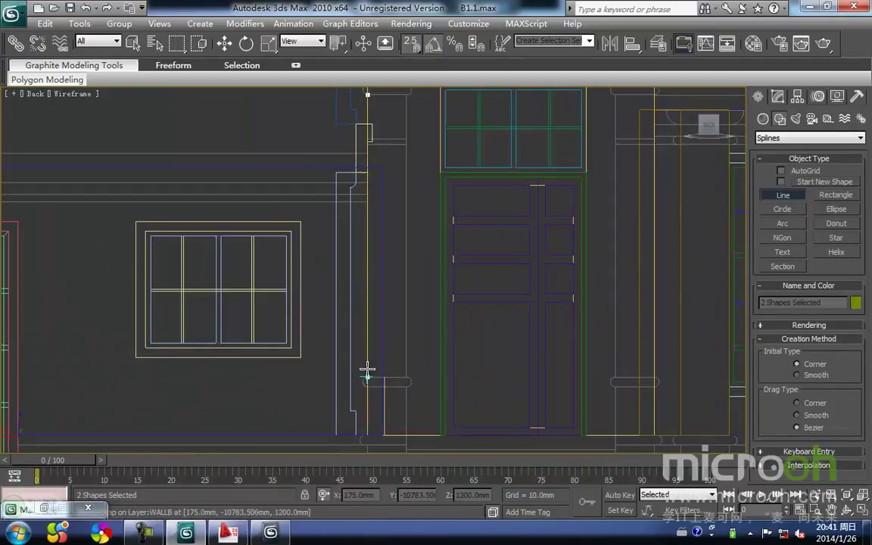
key("i")
scroll(374, 268, "up", 2)
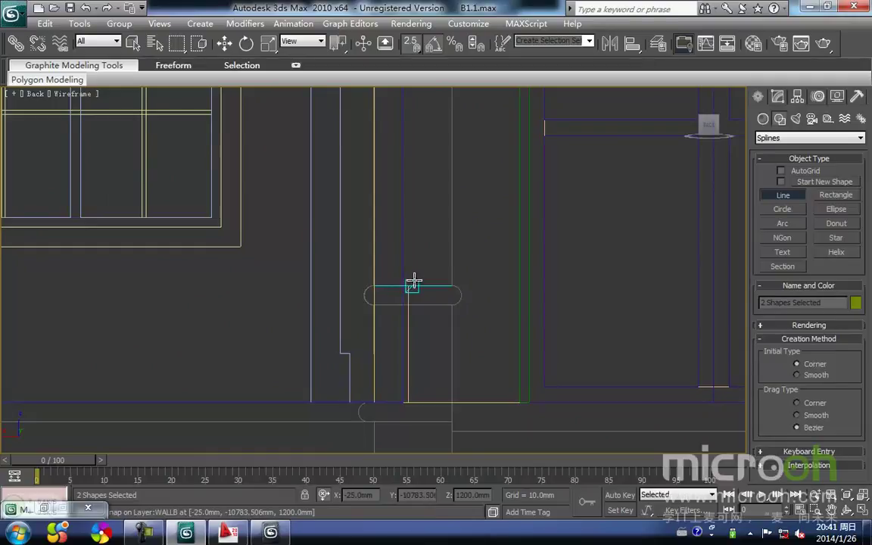
Trace from the underside of the lower ring across the pilaster's base and back up to the capital's starting point
middle_click_drag(414, 284, 408, 202)
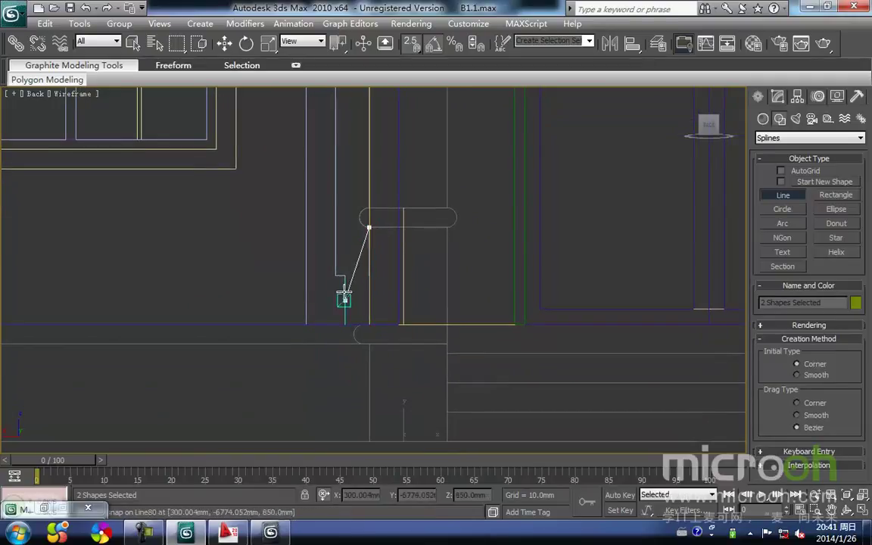
left_click(403, 326)
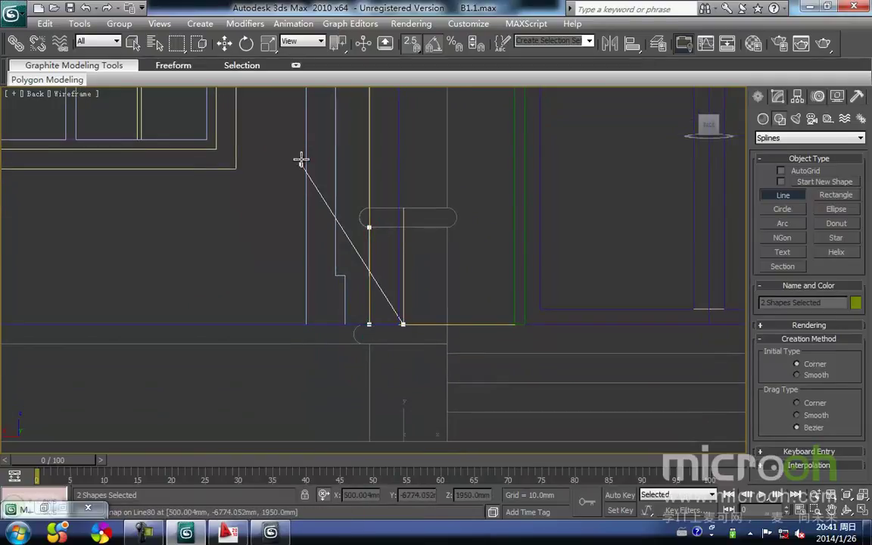
scroll(301, 158, "down", 3)
key("i")
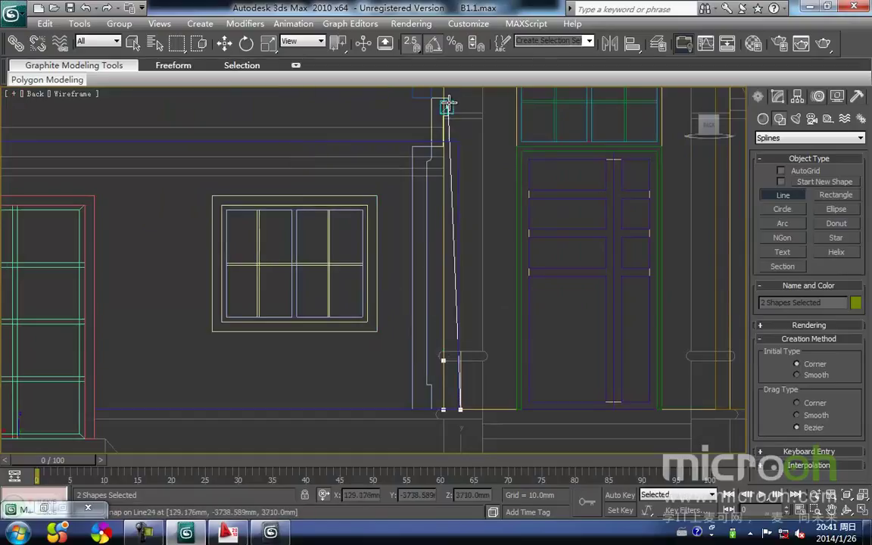
key("i")
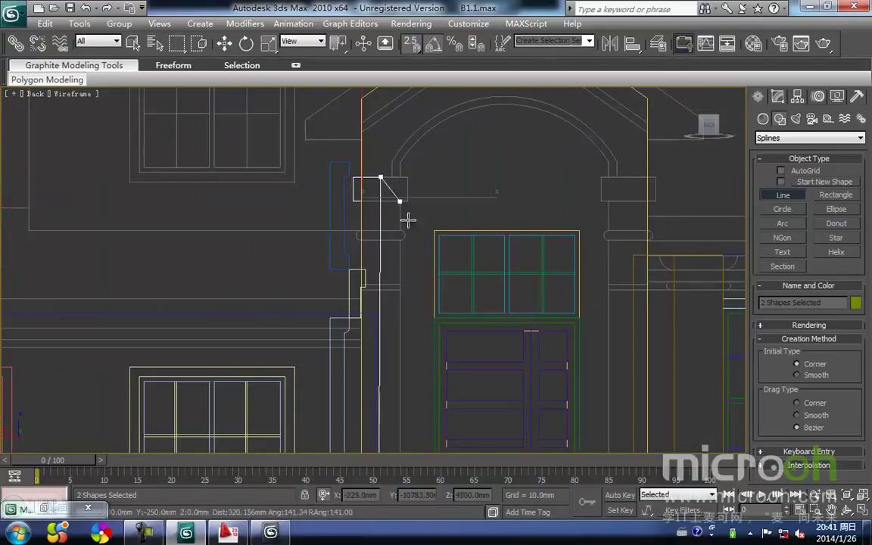
right_click(391, 349)
right_click(391, 349)
Add a half-round arc of 50 mm radius to the same shape, bulging outward across the upper ring gap
scroll(396, 245, "up", 4)
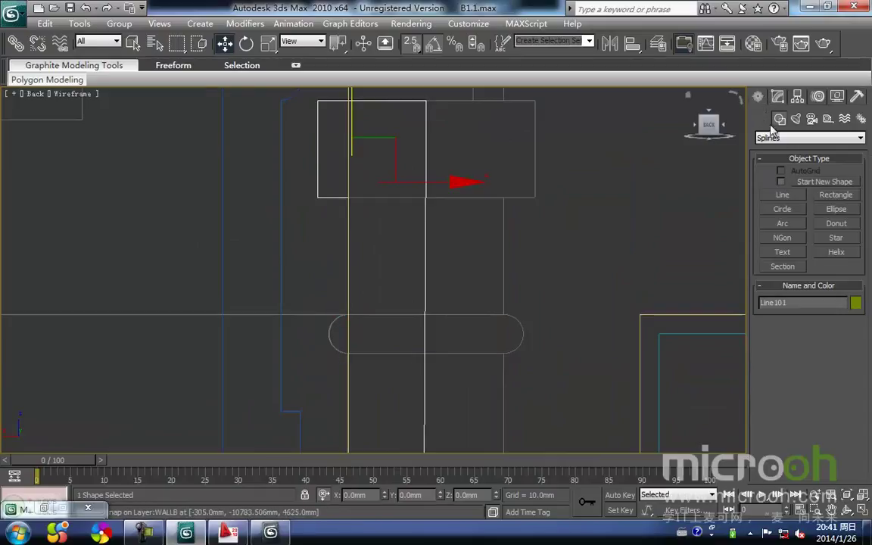
left_click(783, 224)
scroll(388, 281, "up", 3)
left_click_drag(406, 246, 407, 322)
left_click(371, 283)
Add a matching outward half-round arc across the gap at the pilaster's lower ring and finish the shape
scroll(371, 283, "down", 1)
middle_click_drag(379, 283, 361, 179)
scroll(370, 242, "down", 5)
middle_click_drag(375, 302, 377, 188)
middle_click_drag(385, 347, 385, 193)
scroll(384, 259, "up", 2)
scroll(383, 259, "up", 4)
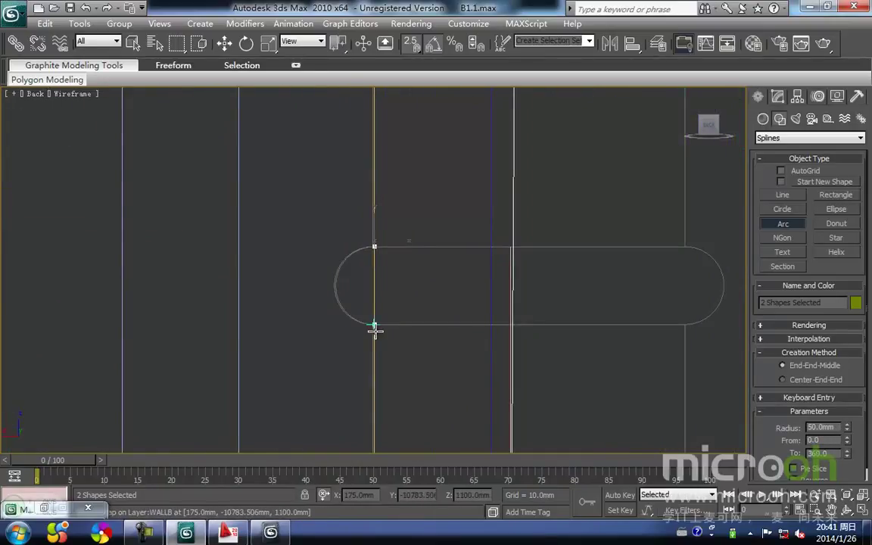
left_click(335, 286)
right_click(416, 289)
Isolate the pilaster profile and make its inner edge vertical by aligning the bottom inner vertex with the top one
middle_click_drag(415, 292, 405, 250)
scroll(405, 319, "down", 2)
key("alt+q")
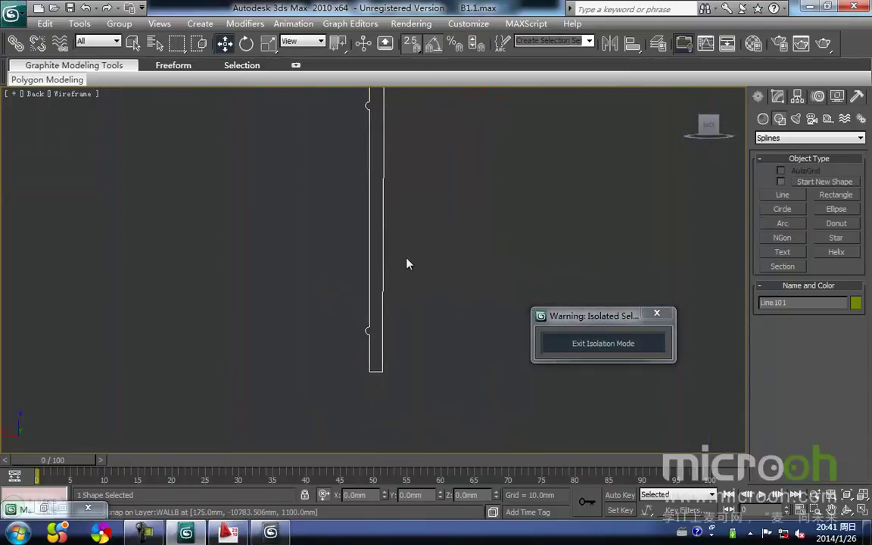
left_click(412, 340)
left_click_drag(377, 297, 375, 296)
middle_click_drag(397, 306, 373, 333)
key("1")
left_click_drag(378, 421, 371, 412)
middle_click_drag(410, 394, 382, 417)
left_click_drag(335, 429, 340, 121)
left_click(343, 209)
scroll(341, 207, "down", 2)
Select all vertices of the pilaster profile and weld them
left_click_drag(272, 134, 488, 484)
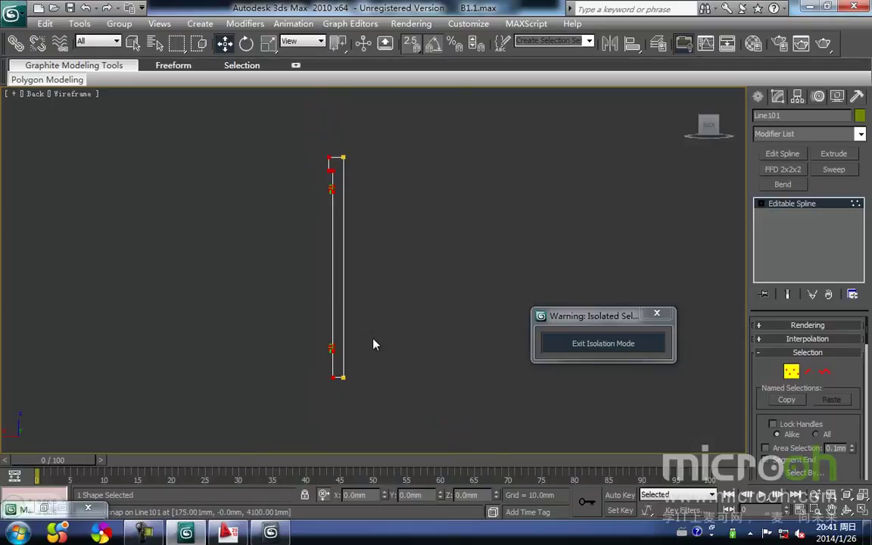
right_click(371, 337)
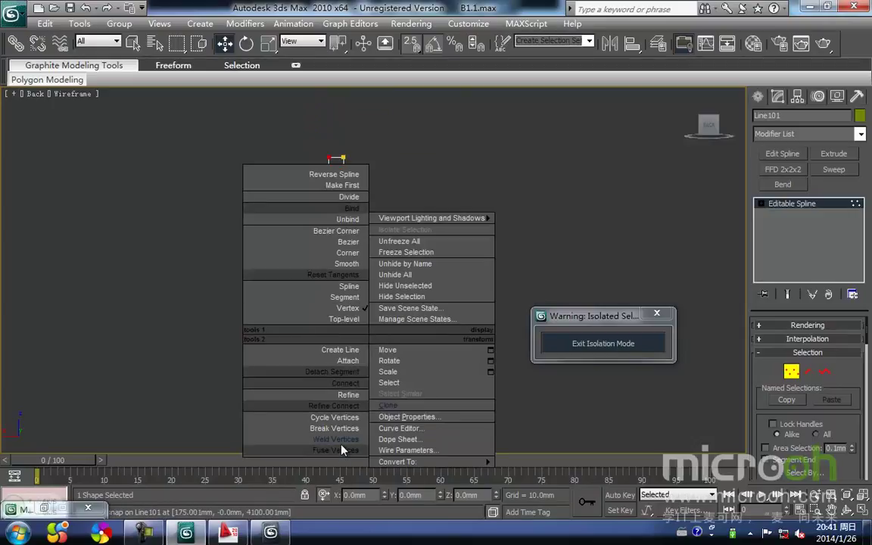
left_click(342, 451)
scroll(355, 333, "up", 2)
scroll(343, 317, "up", 2)
middle_click_drag(344, 302, 351, 229)
Leave vertex editing, reselect the whole pilaster profile and exit isolation mode
key("1")
left_click(370, 358)
left_click_drag(371, 360, 268, 295)
middle_click_drag(298, 310, 292, 364)
key("F3")
key("F3")
key("F3")
middle_click_drag(325, 204, 309, 325)
left_click(329, 233)
left_click_drag(344, 292, 183, 197)
left_click(606, 348)
In plan, move the pilaster profile to the outer end of the porch's side wall, snapping it to the wall corner
middle_click_drag(350, 279, 392, 209)
scroll(373, 287, "down", 1)
scroll(376, 273, "down", 1)
middle_click_drag(380, 272, 397, 220)
key("t")
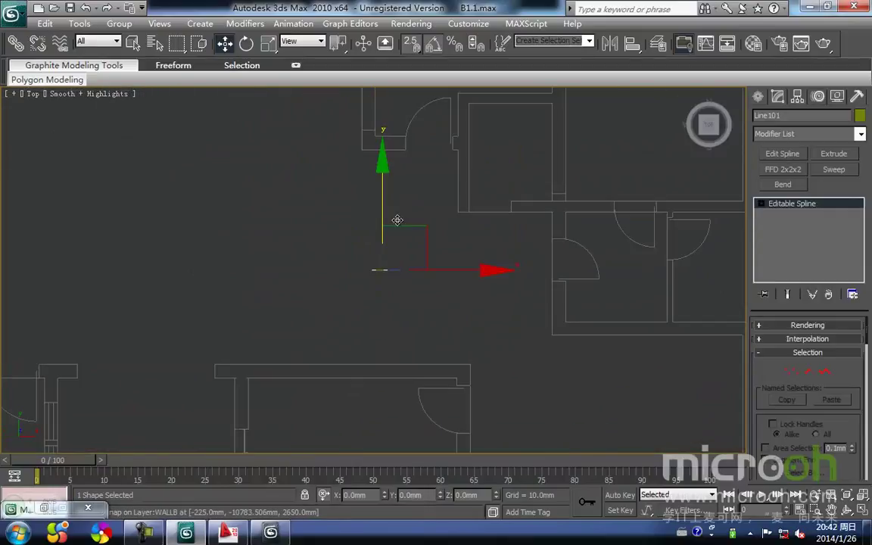
key("alt+q")
scroll(366, 333, "down", 6)
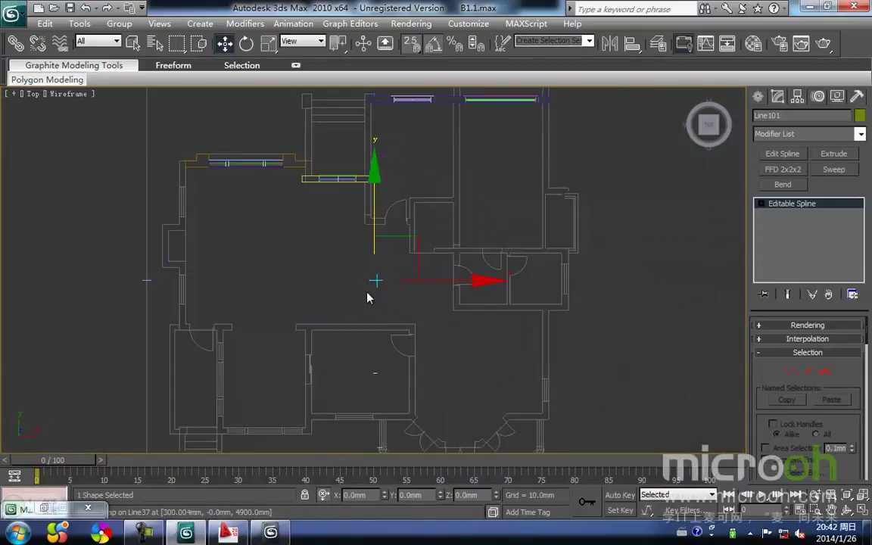
middle_click_drag(366, 289, 360, 370)
left_click_drag(374, 306, 364, 163)
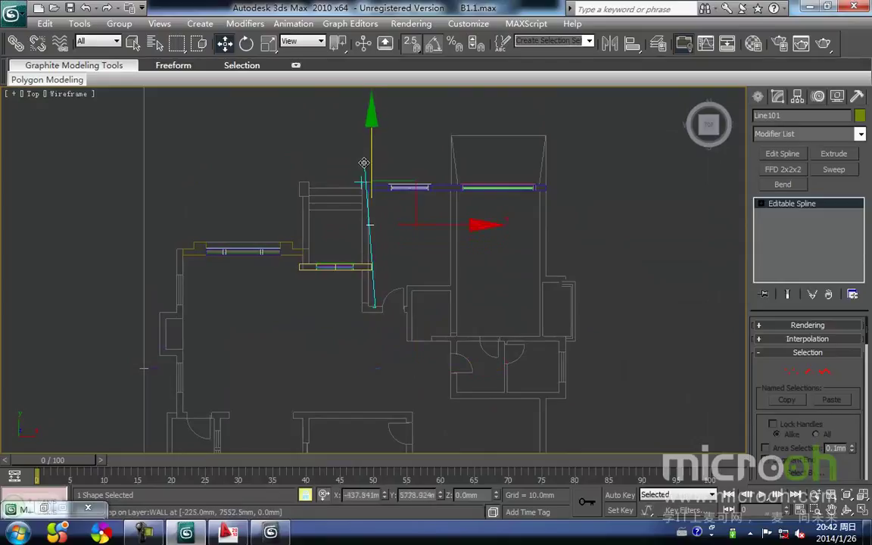
scroll(376, 210, "up", 3)
middle_click_drag(370, 297, 364, 351)
left_click_drag(350, 281, 348, 199)
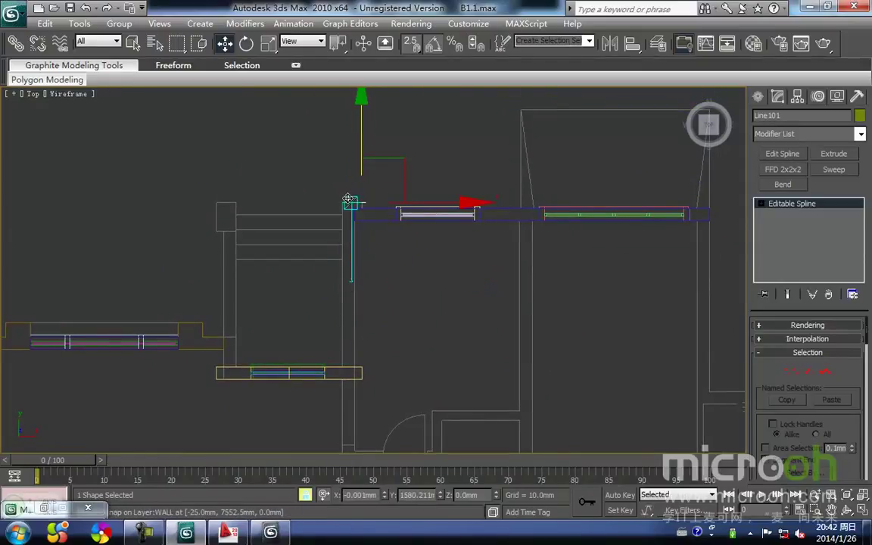
scroll(347, 193, "up", 3)
middle_click_drag(348, 189, 359, 353)
scroll(323, 269, "up", 2)
middle_click_drag(321, 283, 326, 311)
Return to the back elevation at the porch arch and deselect the pilaster profile
key("b")
key("z")
scroll(397, 197, "up", 2)
middle_click_drag(397, 198, 384, 324)
scroll(402, 205, "up", 2)
scroll(385, 324, "up", 2)
left_click(432, 284)
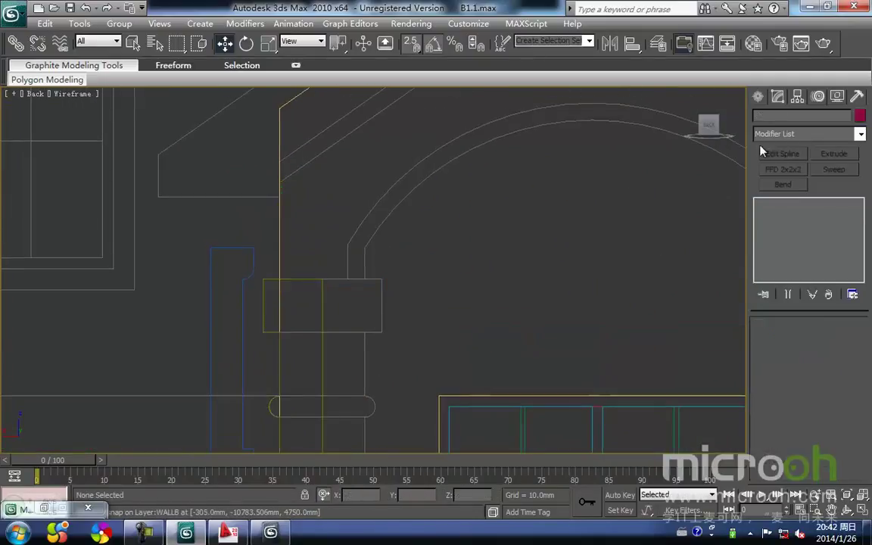
left_click(758, 98)
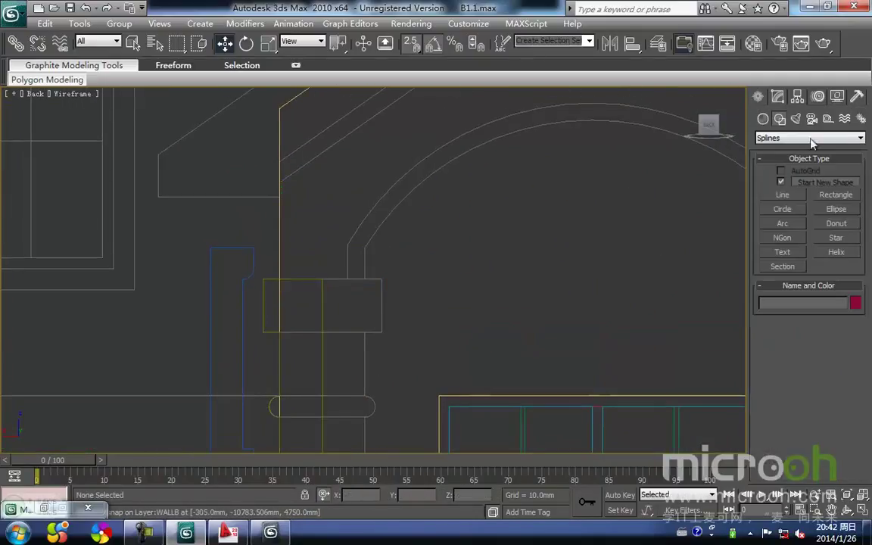
left_click(836, 196)
middle_click_drag(459, 293, 421, 253)
scroll(440, 258, "down", 3)
middle_click_drag(422, 289, 406, 230)
middle_click_drag(381, 317, 392, 208)
scroll(381, 376, "up", 8)
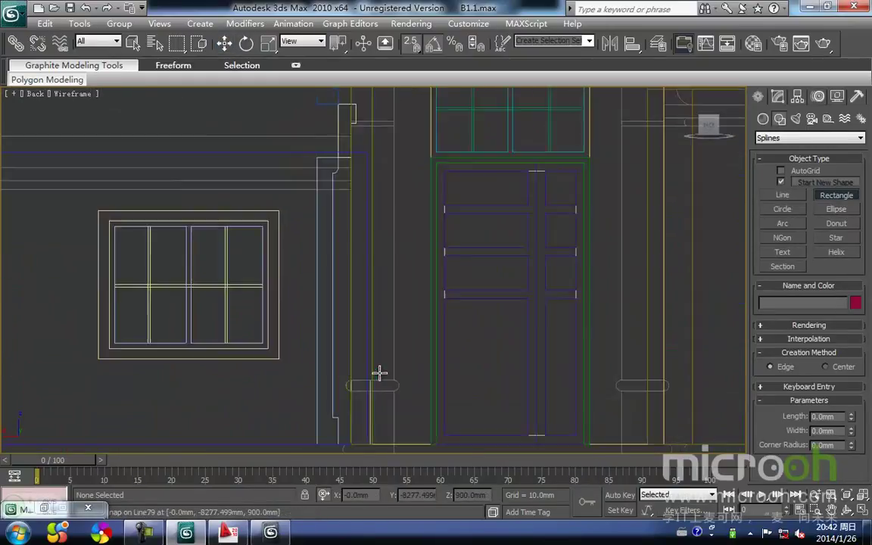
middle_click_drag(403, 252, 402, 188)
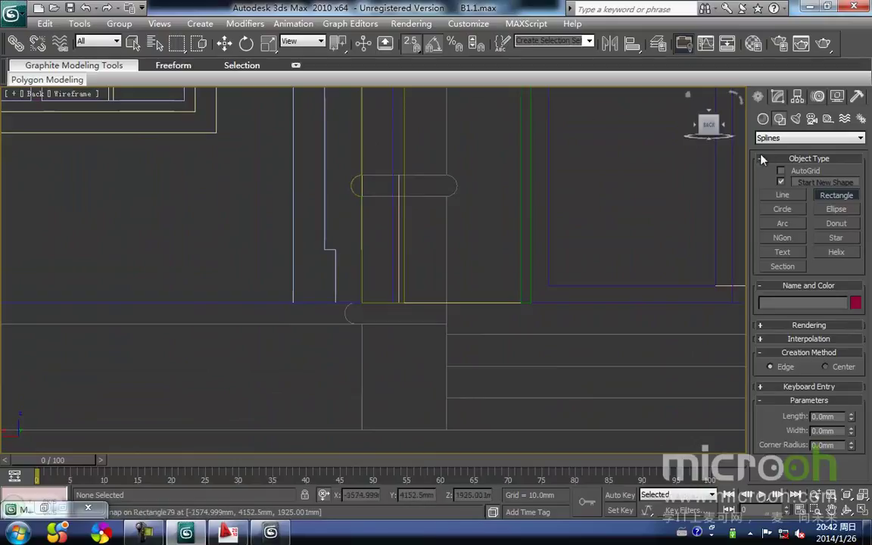
Measure the drawn porch pilaster's width with a tape at its base and along the underside of the lower band
left_click(828, 119)
left_click(835, 227)
scroll(368, 267, "up", 3)
left_click_drag(369, 267, 485, 262)
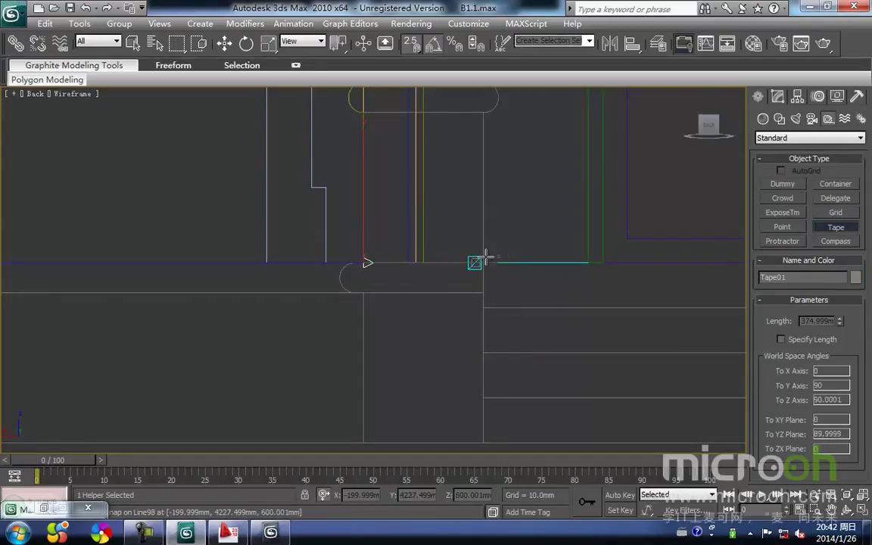
middle_click_drag(422, 155, 411, 286)
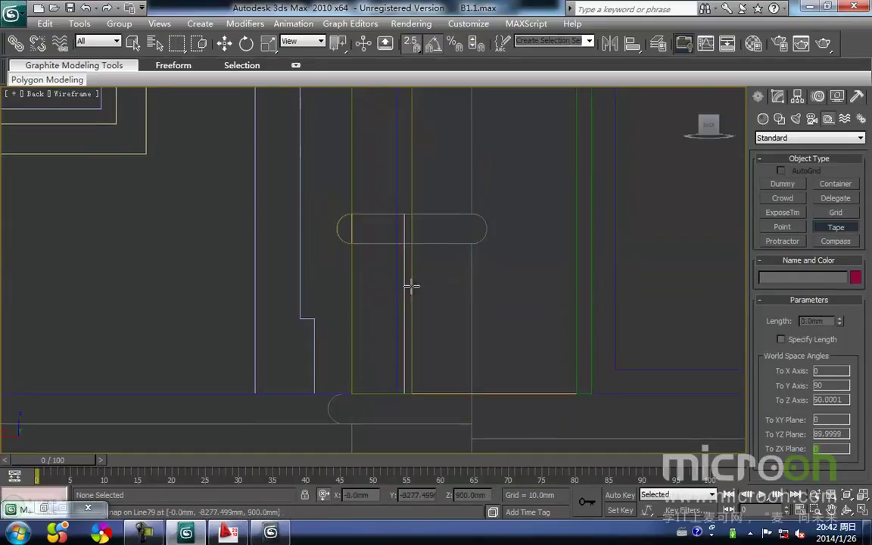
left_click_drag(355, 244, 476, 244)
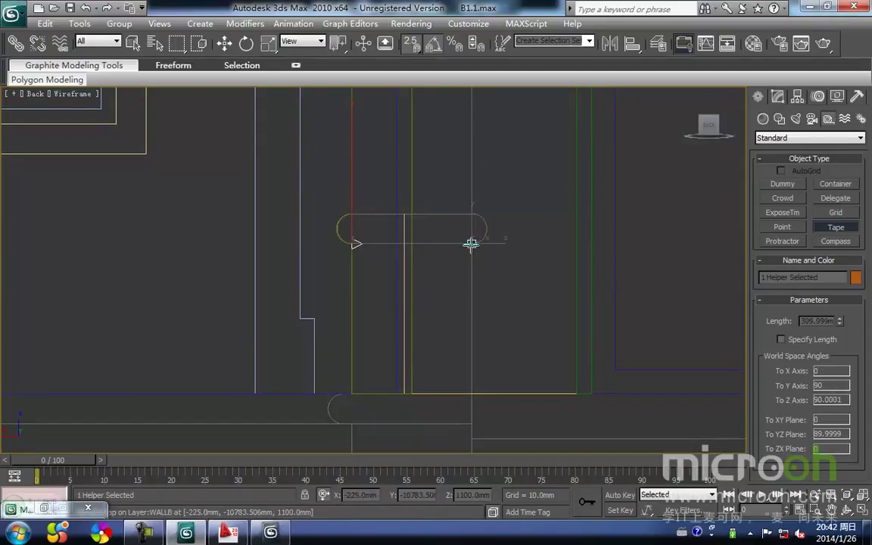
right_click(471, 244)
right_click(519, 287)
In plan, draw a rectangle over the porch corner pillar and set its length and width to 400 mm
middle_click_drag(460, 281, 481, 388)
scroll(480, 387, "down", 4)
key("t")
key("z")
scroll(432, 317, "up", 8)
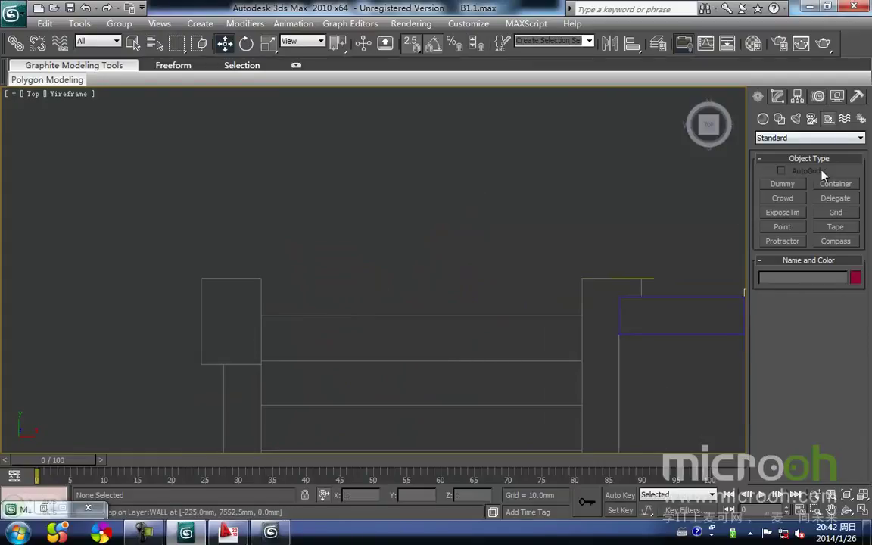
left_click(779, 119)
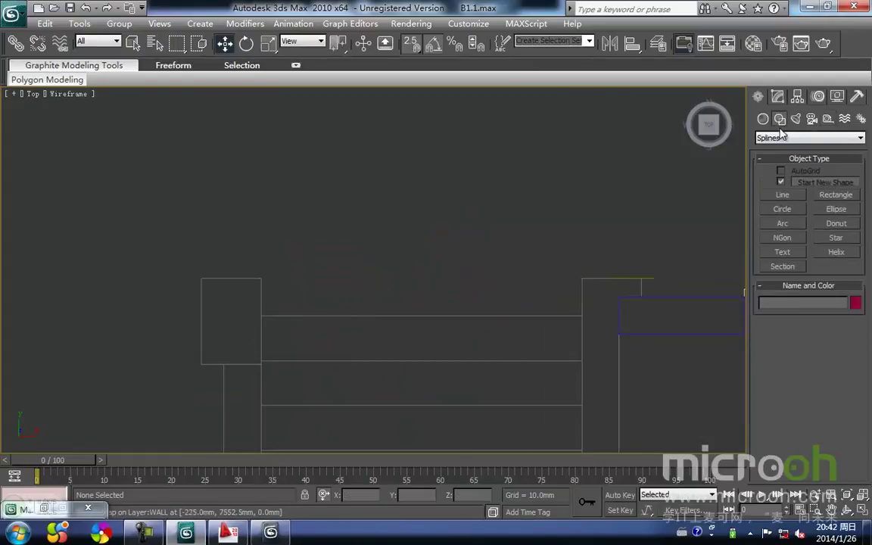
left_click(835, 196)
middle_click_drag(630, 282, 496, 216)
left_click_drag(413, 184, 535, 343)
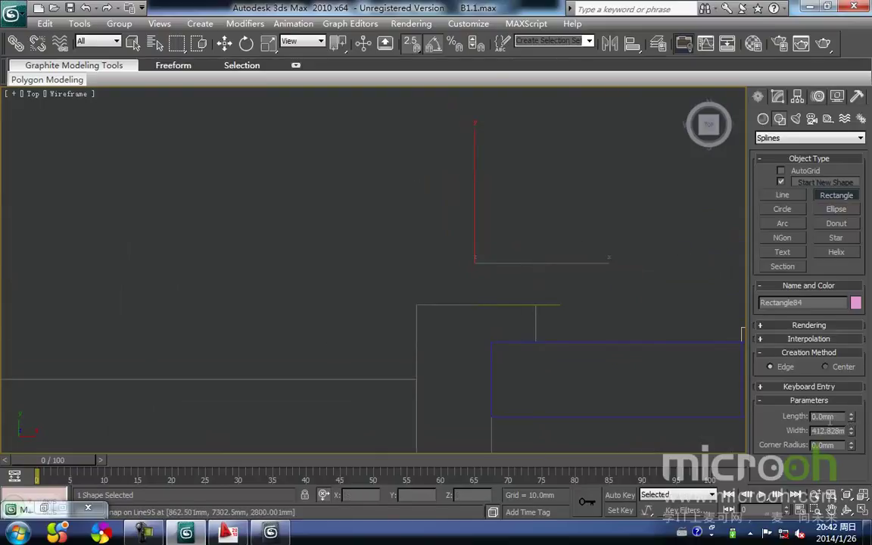
key("Tab")
type("4")
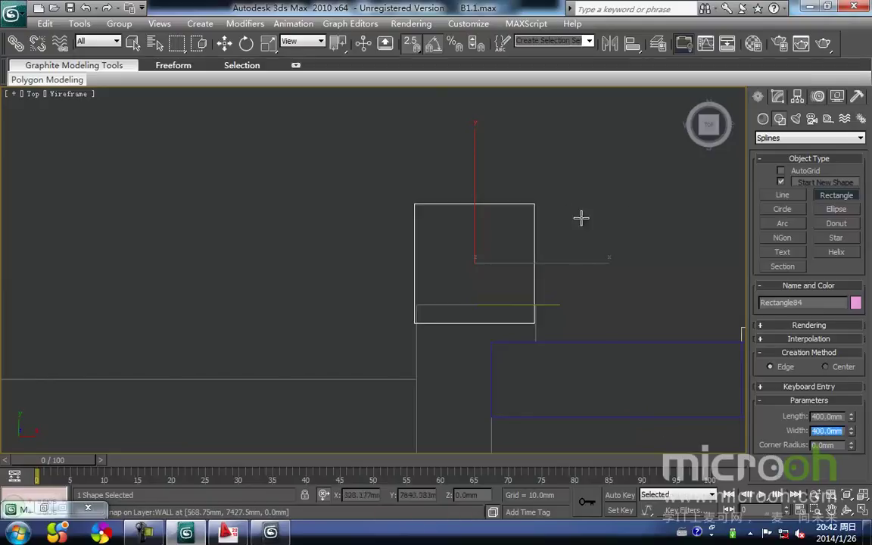
right_click(611, 256)
In the back elevation, raise the 400 mm square to just above the base of the porch wall
key("k")
key("z")
middle_click_drag(437, 242, 391, 403)
left_click_drag(372, 317, 359, 205)
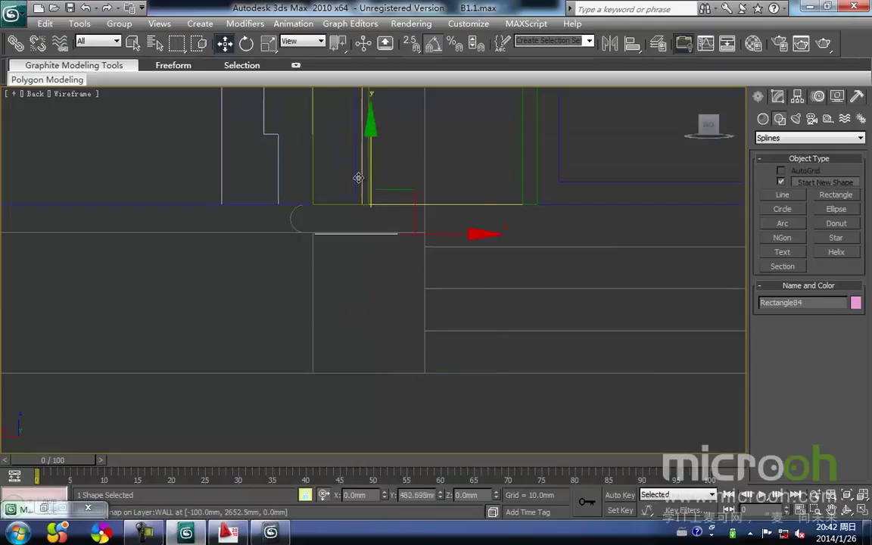
middle_click_drag(362, 118, 463, 272)
Apply a Sweep to the square using the drawn pilaster profile as its custom section
left_click(777, 98)
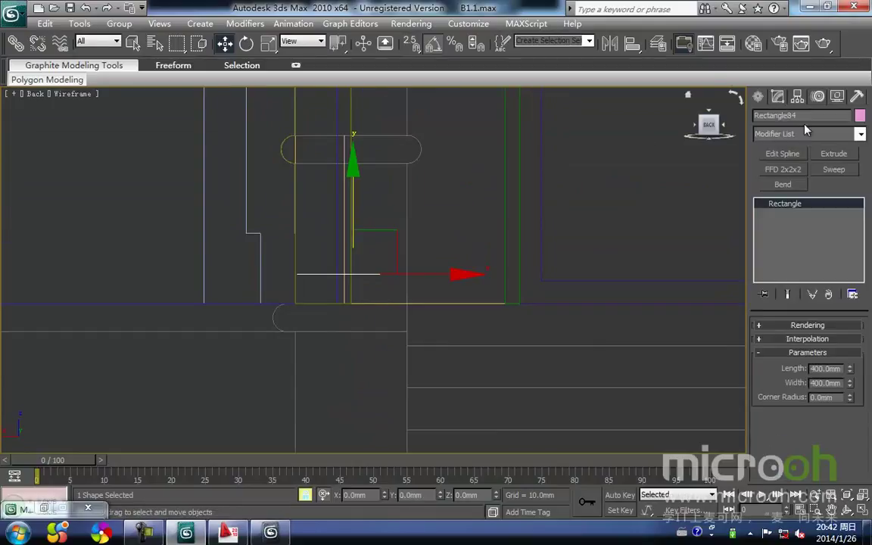
left_click(835, 170)
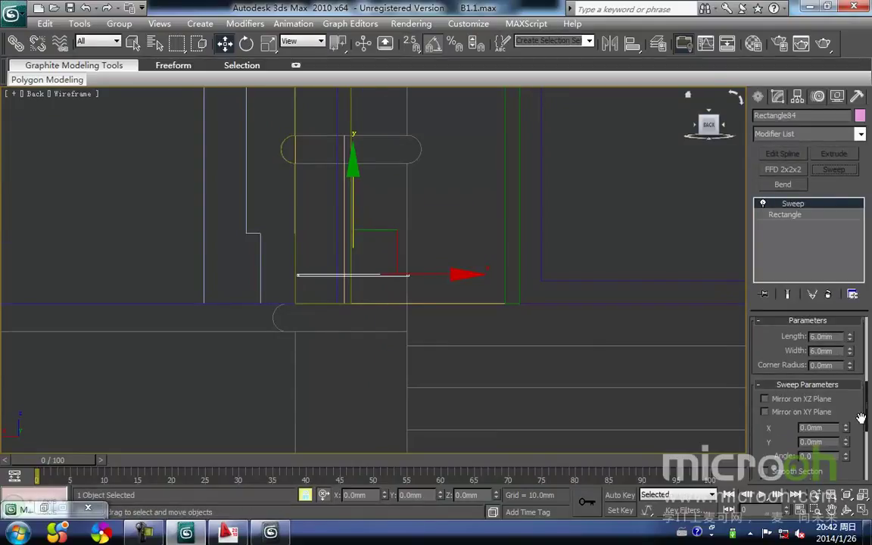
left_click_drag(866, 424, 868, 367)
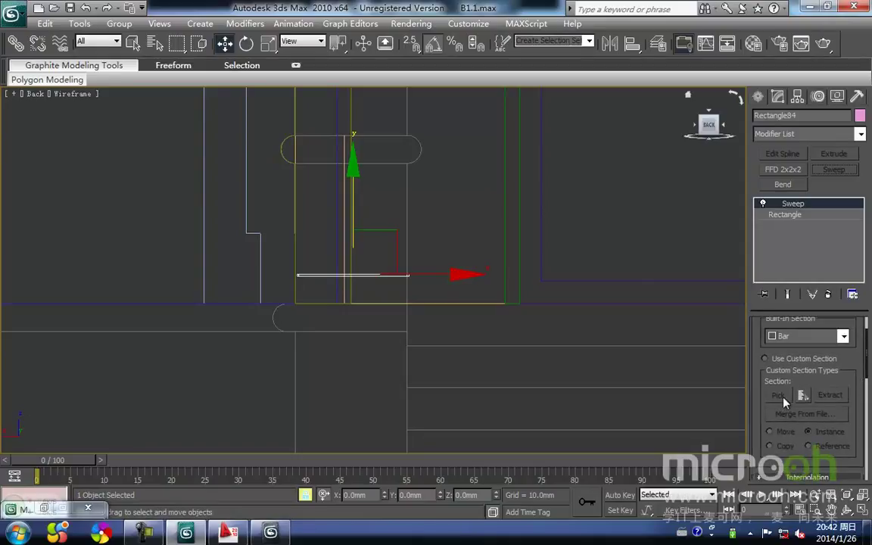
left_click(764, 358)
left_click(778, 395)
middle_click_drag(423, 188, 441, 364)
left_click(367, 271)
Raise the swept column to the drawn capital's level and mirror its section on the XZ plane
scroll(382, 265, "down", 6)
scroll(383, 276, "down", 3)
left_click_drag(368, 190, 367, 100)
scroll(754, 373, "down", 5)
left_click(764, 379)
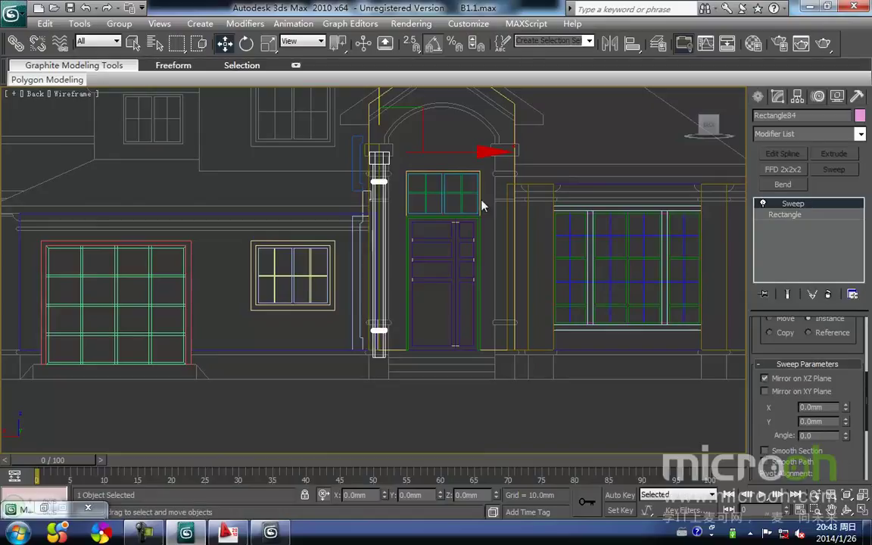
Compare the Sweep's upper pivot alignments and set the section's pivot to top centre
scroll(356, 140, "up", 5)
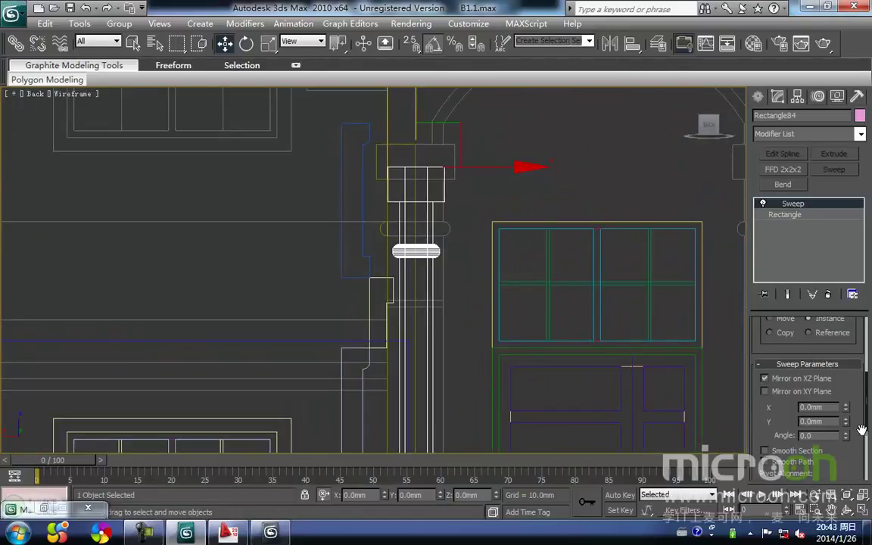
scroll(793, 446, "down", 3)
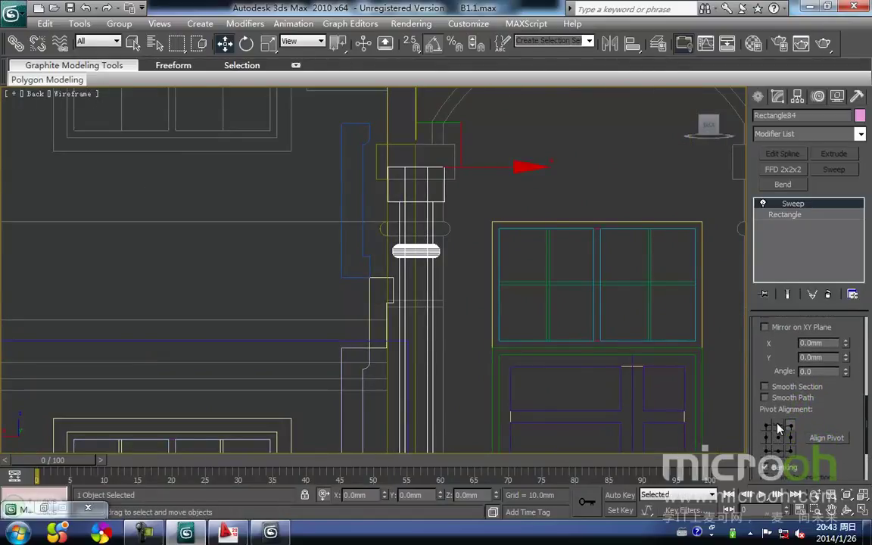
left_click(784, 428)
left_click(768, 426)
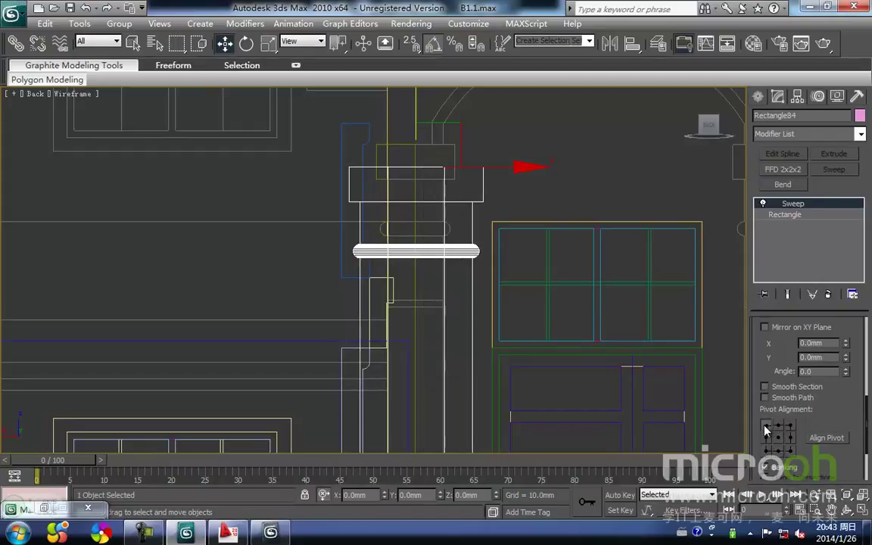
scroll(485, 195, "up", 3)
middle_click_drag(487, 195, 495, 220)
left_click(778, 426)
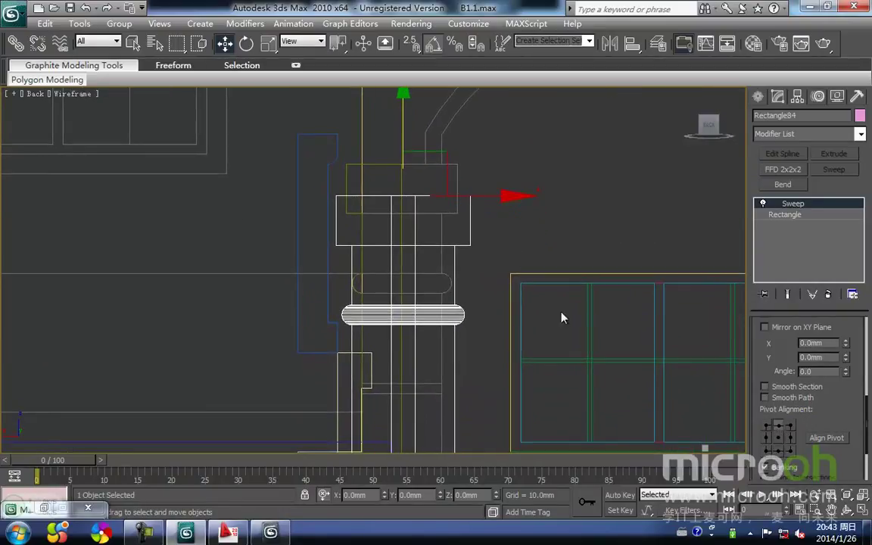
left_click(791, 427)
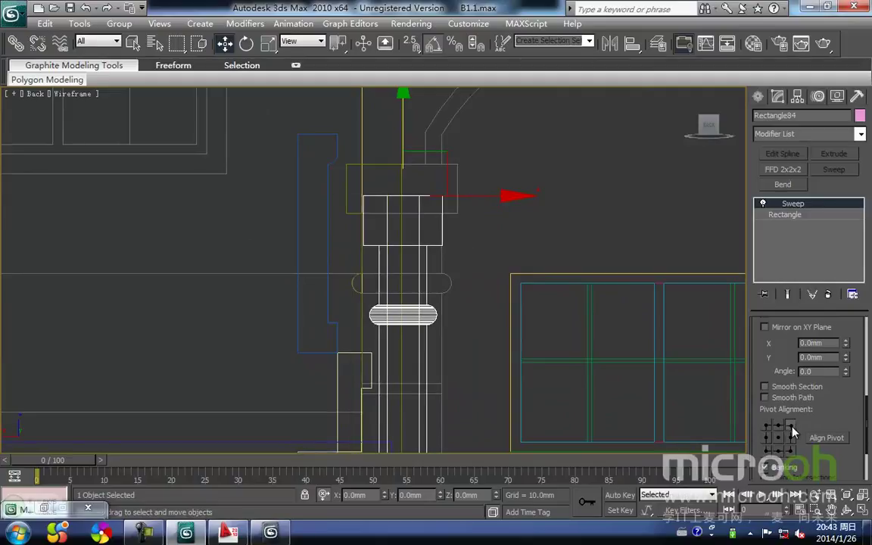
left_click(779, 427)
Move the column up vertically and snap its top to the top edge of the drawn capital
middle_click_drag(470, 242, 481, 326)
left_click_drag(414, 226, 415, 205)
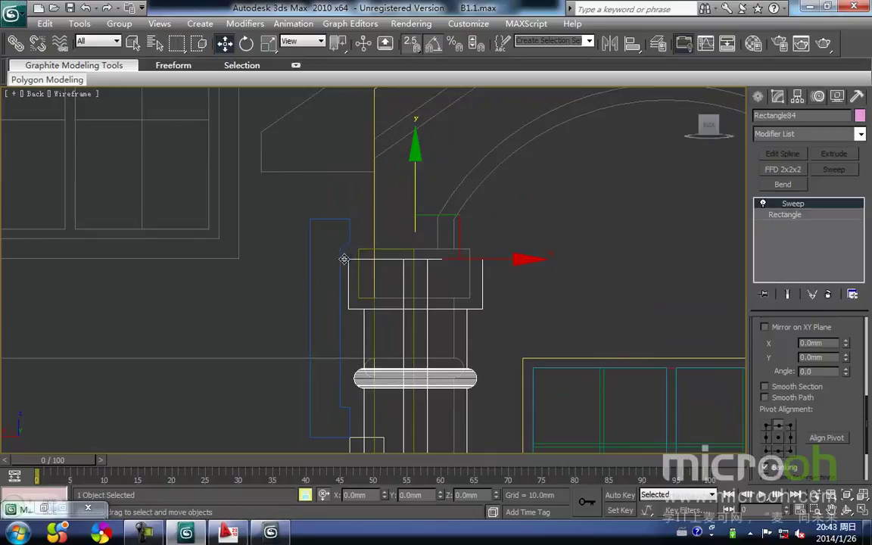
left_click_drag(346, 257, 356, 249)
middle_click_drag(492, 298, 495, 265)
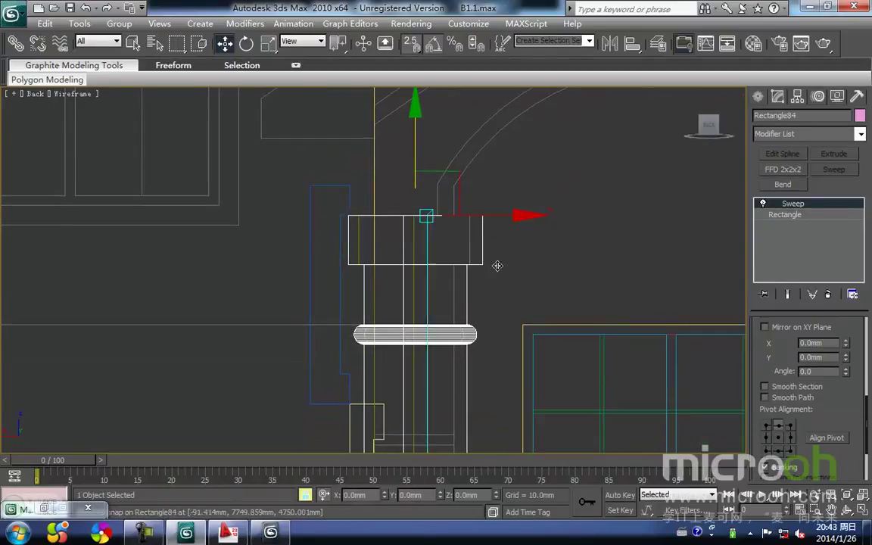
Insert an Edit Spline modifier beneath the Sweep and enter its vertex level with the end result shown
left_click(791, 216)
left_click(781, 152)
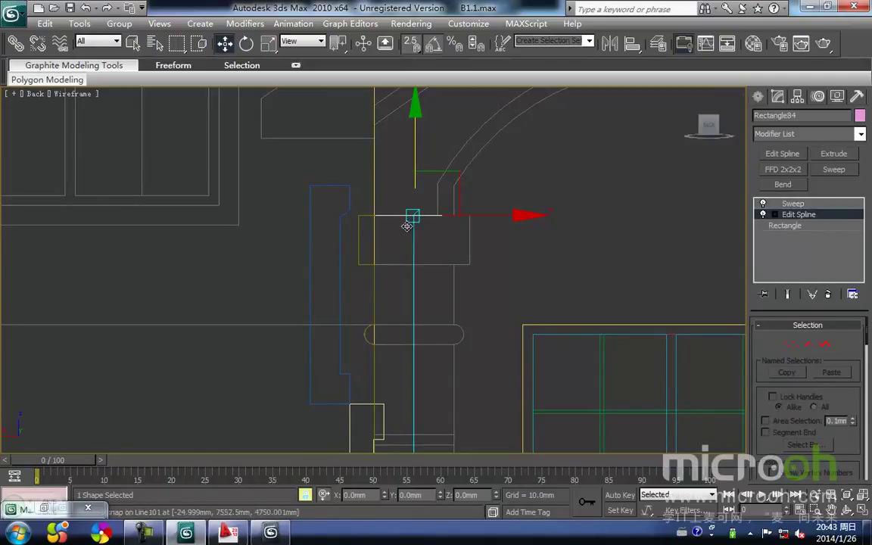
scroll(407, 226, "up", 8)
middle_click_drag(429, 290, 423, 289)
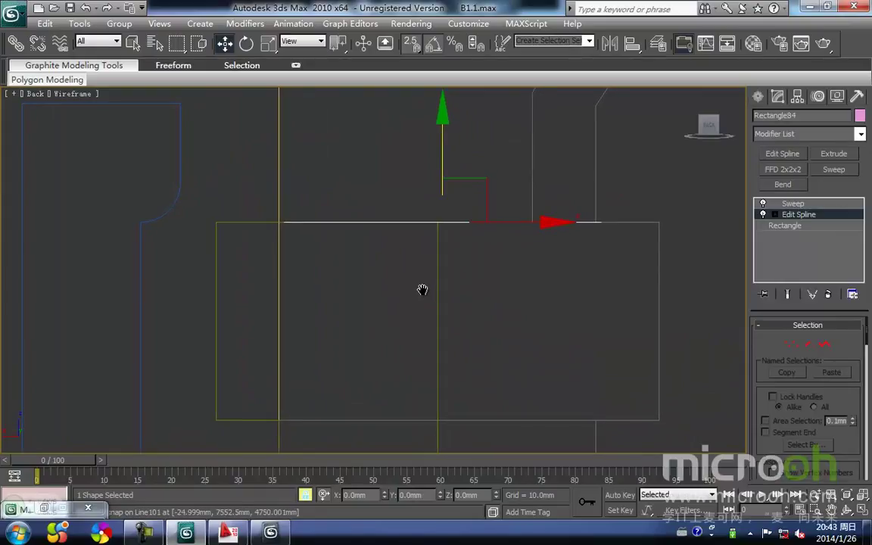
left_click(792, 204)
left_click(774, 214)
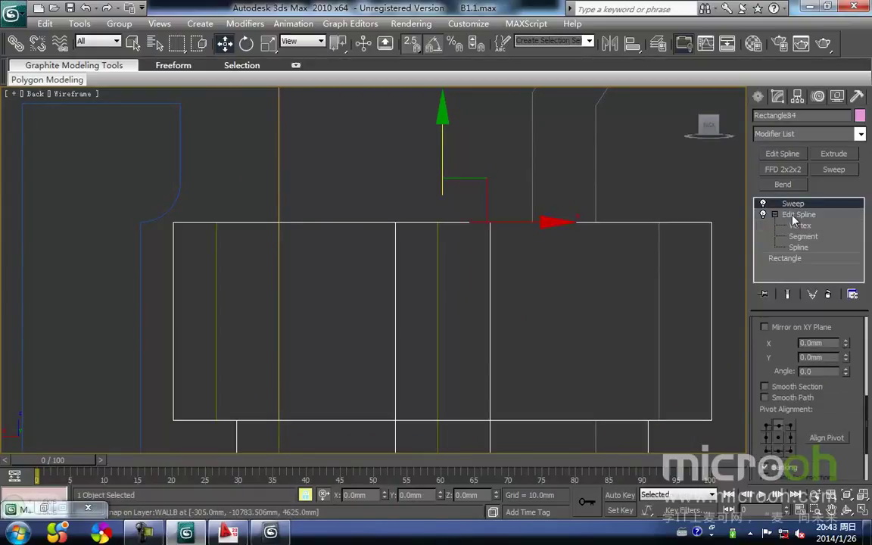
left_click(796, 225)
left_click(787, 296)
Move the path's vertices on both sides horizontally so the capital's edges snap to the drawn capital outline
middle_click_drag(410, 263, 430, 248)
left_click_drag(317, 238, 266, 192)
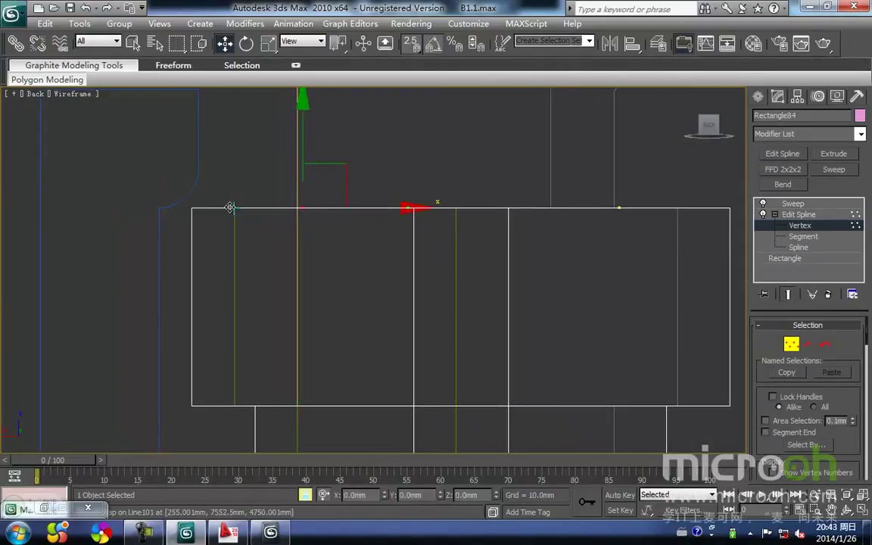
left_click_drag(201, 204, 233, 207)
key("space")
key("i")
left_click_drag(547, 248, 482, 196)
key("space")
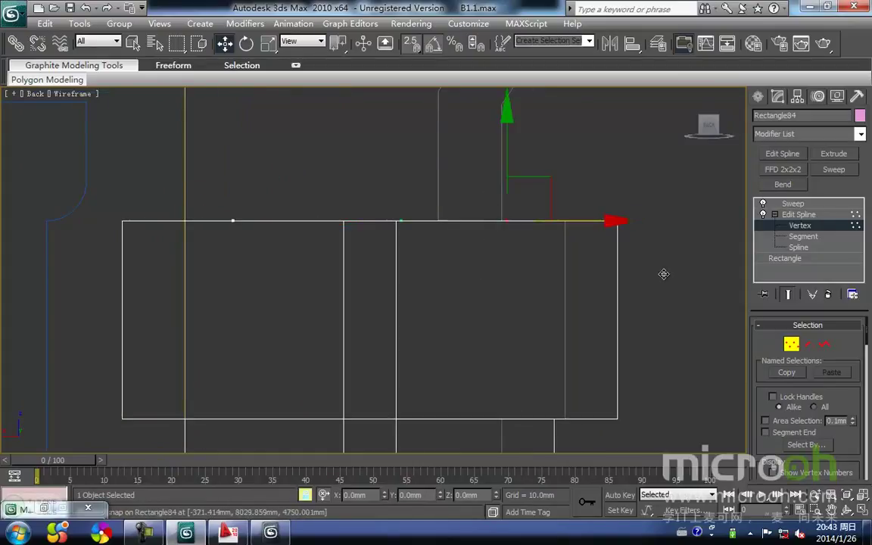
left_click_drag(630, 238, 568, 225)
key("space")
left_click(418, 330)
Switch to plan at the column and leave vertex editing
scroll(420, 310, "down", 5)
scroll(421, 280, "down", 2)
key("t")
scroll(409, 280, "down", 2)
scroll(415, 285, "up", 3)
scroll(420, 246, "down", 3)
scroll(418, 245, "up", 2)
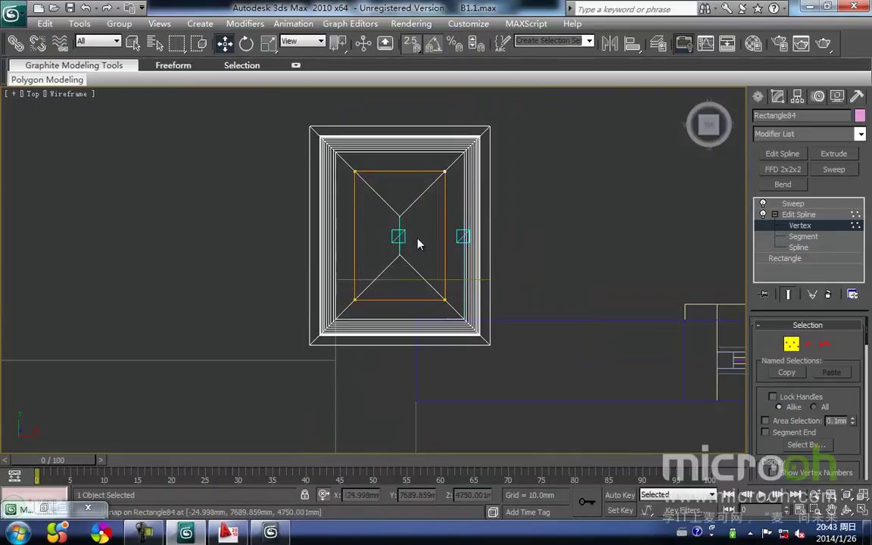
middle_click_drag(418, 245, 413, 267)
key("1")
scroll(415, 261, "down", 2)
Move the column in plan with the selection locked, snapping it onto the drawn corner pillar at the porch wall
left_click(486, 223)
left_click(401, 204)
middle_click_drag(400, 205, 431, 192)
key("space")
left_click_drag(423, 171, 433, 302)
left_click_drag(370, 299, 381, 269)
key("space")
middle_click_drag(394, 255, 370, 308)
In the back elevation, clone the column as one Copy onto the drawn pilaster across the entrance
key("b")
key("z")
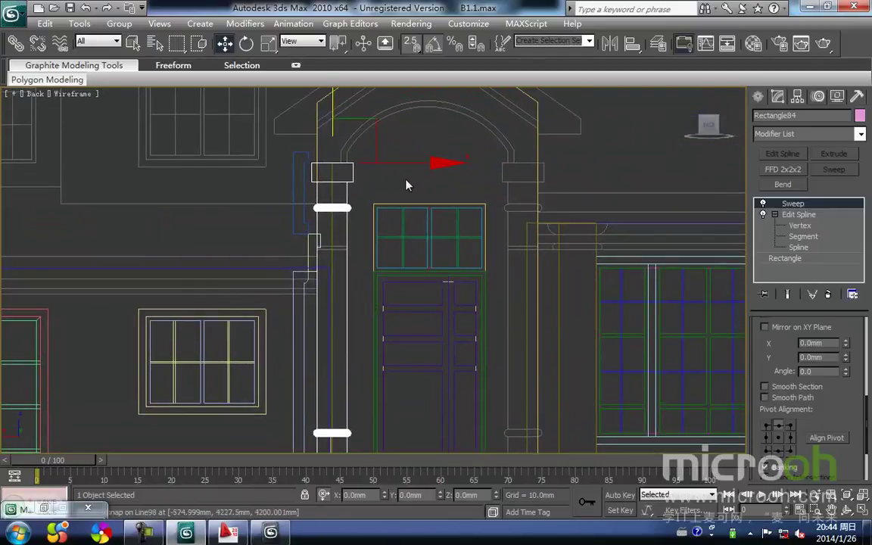
left_click_drag(415, 164, 527, 171, "shift")
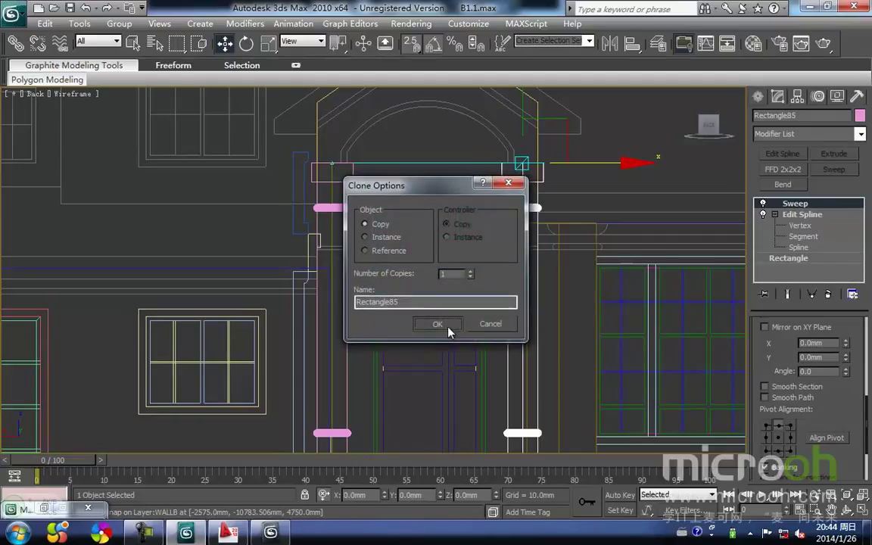
left_click(446, 326)
Examine both columns' placement in plan and in a shaded, orbited view of the entrance
key("t")
key("z")
scroll(407, 243, "down", 3)
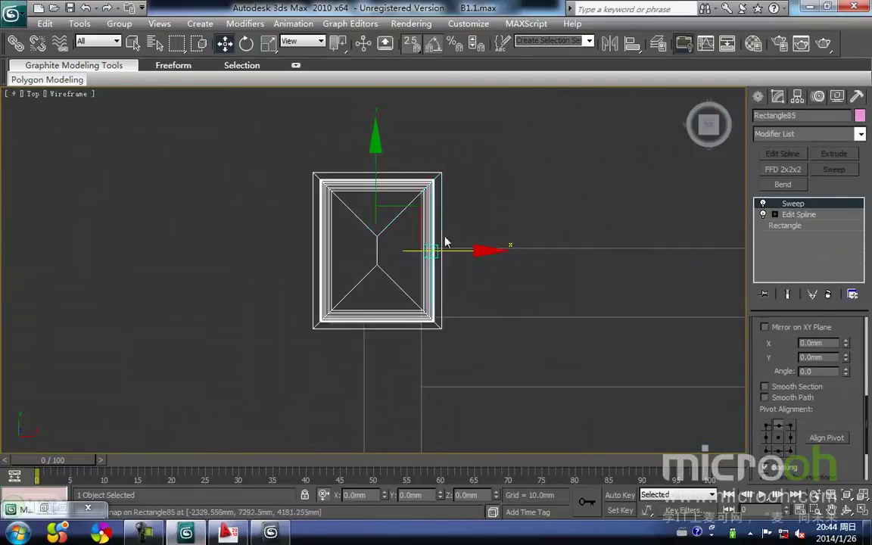
middle_click_drag(414, 247, 332, 234)
middle_click_drag(466, 295, 420, 293)
scroll(420, 294, "down", 1)
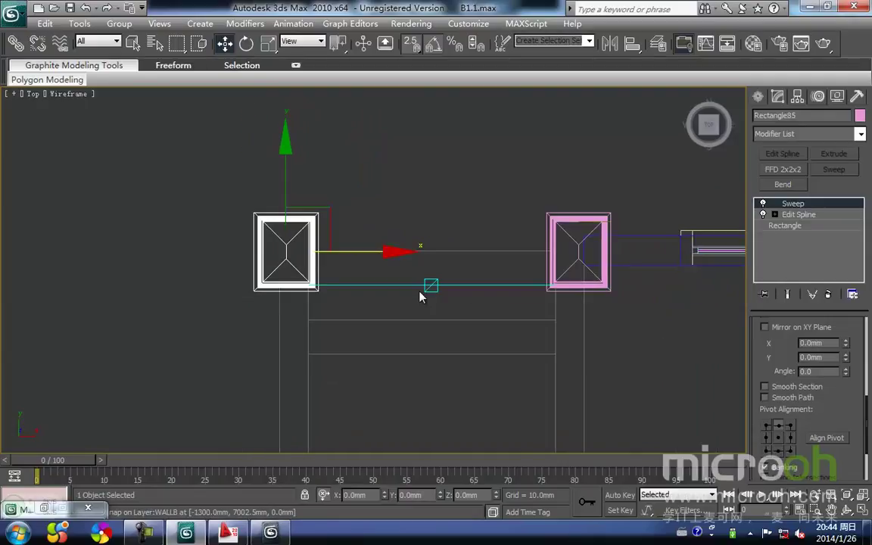
key("F3")
scroll(398, 303, "down", 1)
mouse_move(385, 323)
middle_mouse_down("alt")
mouse_move(593, 242)
mouse_move(657, 232)
mouse_move(642, 241)
middle_mouse_up("alt")
mouse_move(465, 264)
middle_mouse_down()
mouse_move(397, 335)
mouse_move(396, 302)
mouse_move(426, 320)
middle_mouse_up()
scroll(397, 335, "down", 3)
scroll(397, 335, "up", 2)
Assign the white exterior wall paint material (白色外墙涂料) to the selected entrance column in the back elevation
key("k")
key("z")
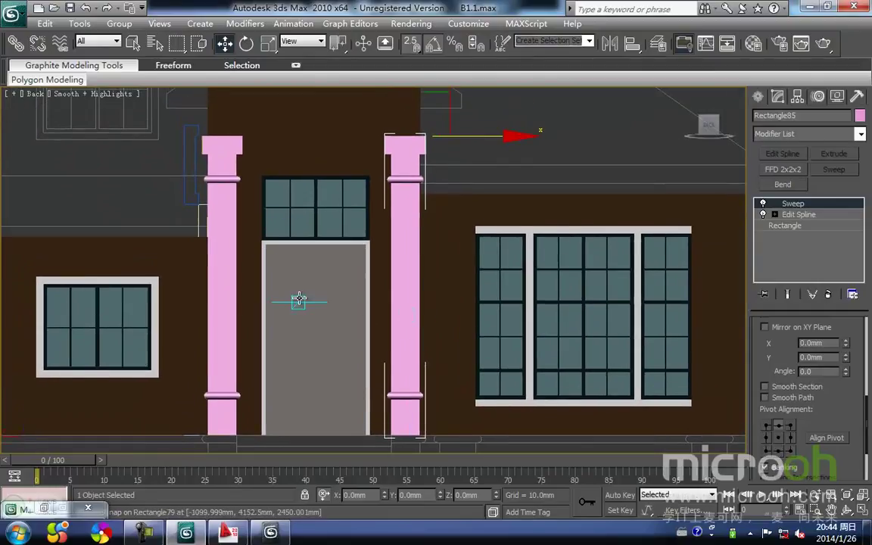
middle_click_drag(295, 302, 300, 268)
key("m")
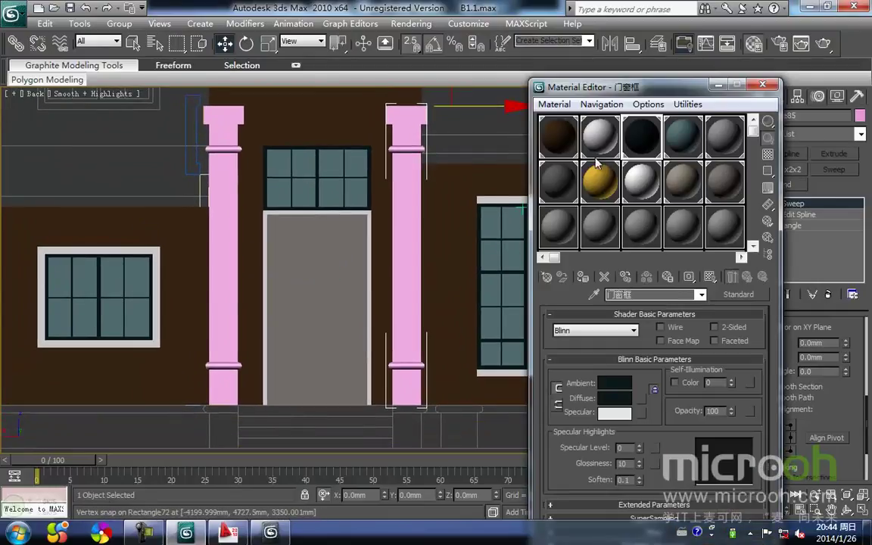
left_click(625, 168)
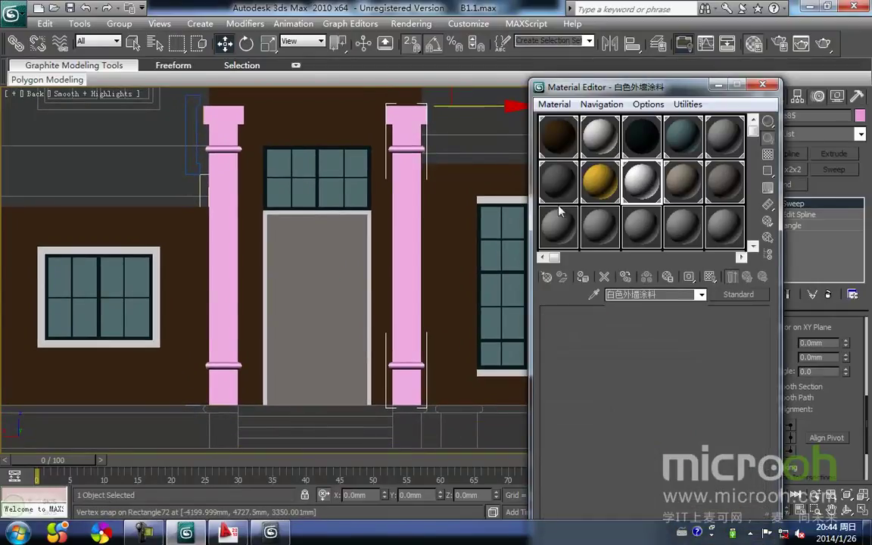
left_click(581, 278)
Give the entrance's other column the same white exterior wall paint, clear the selection and put the Material Editor away
mouse_move(311, 262)
middle_mouse_down()
mouse_move(383, 287)
mouse_move(321, 263)
middle_mouse_up()
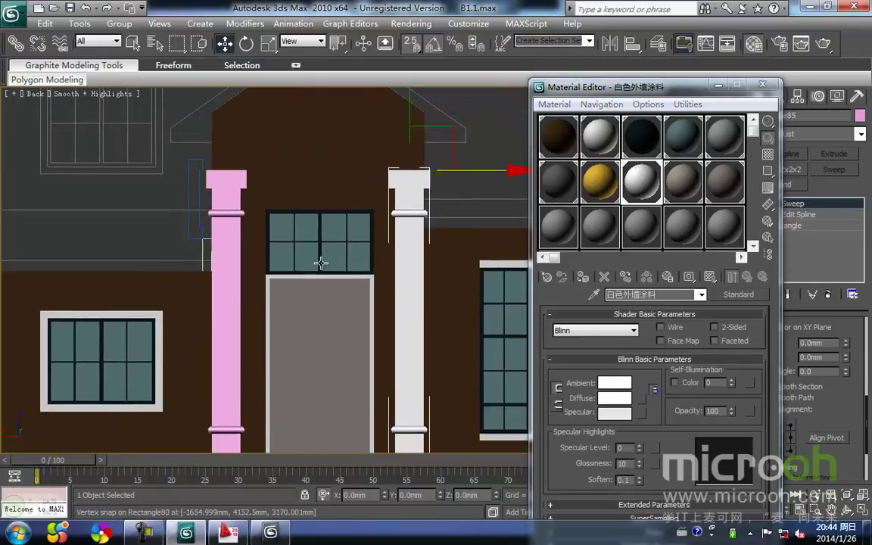
left_click(229, 239)
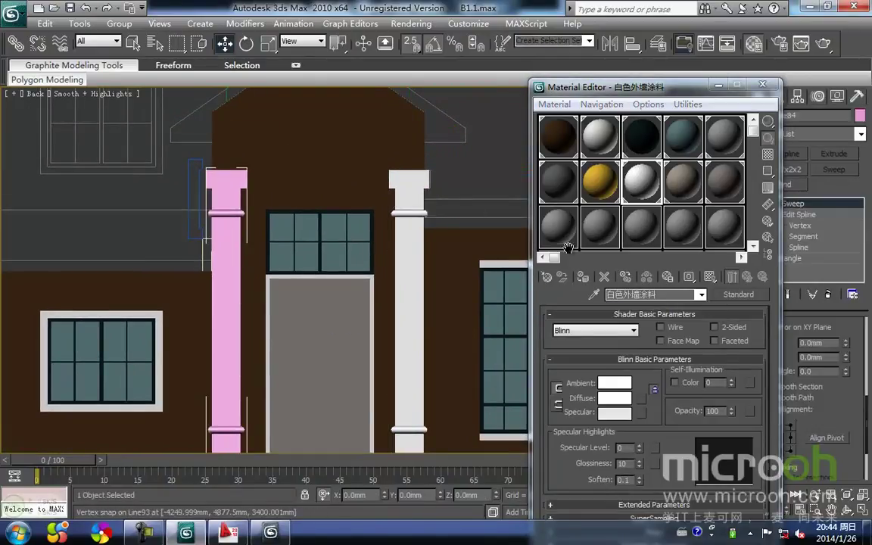
left_click(582, 280)
left_click(485, 199)
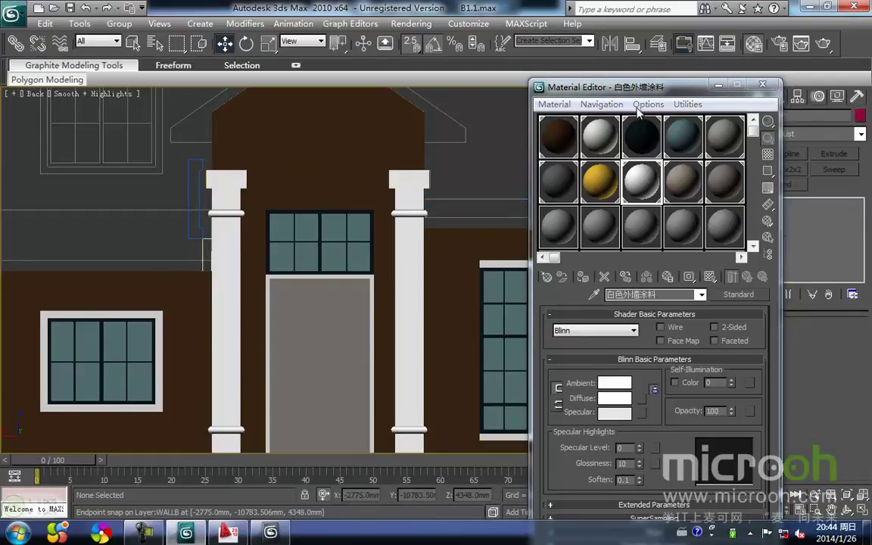
left_click(716, 85)
Move the column nearer the large window horizontally about 6.4 mm with the selection locked, snapping its capital onto the drawn capital edge
scroll(530, 189, "up", 4)
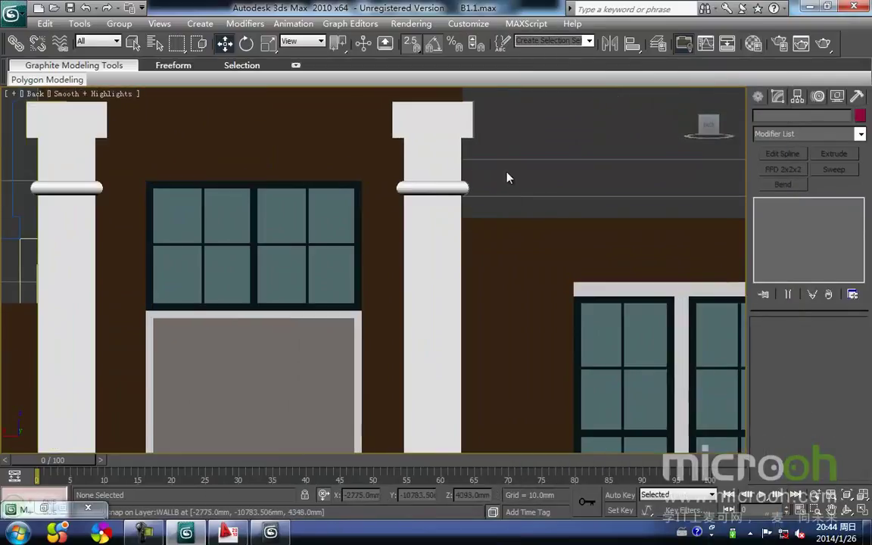
middle_click_drag(484, 209, 408, 323)
key("F3")
scroll(402, 314, "up", 4)
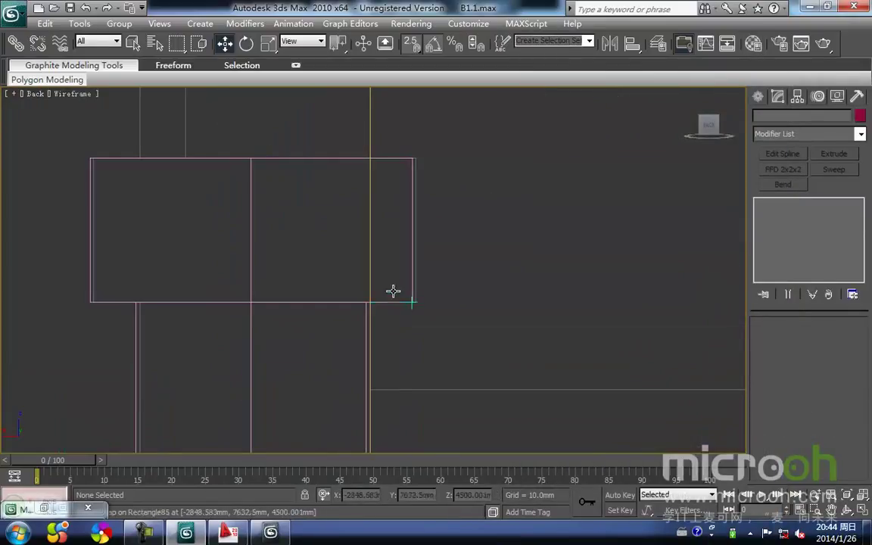
left_click(414, 302)
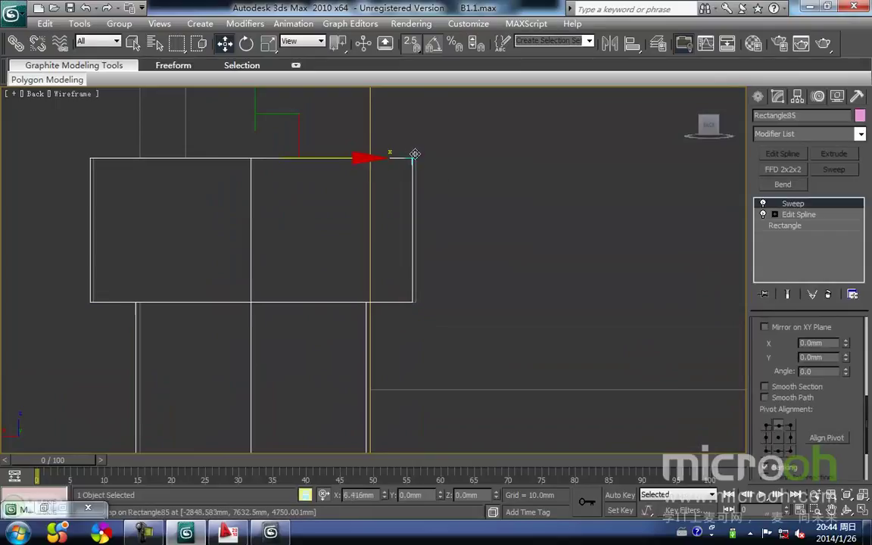
left_click(454, 208)
key("F3")
scroll(298, 242, "down", 5)
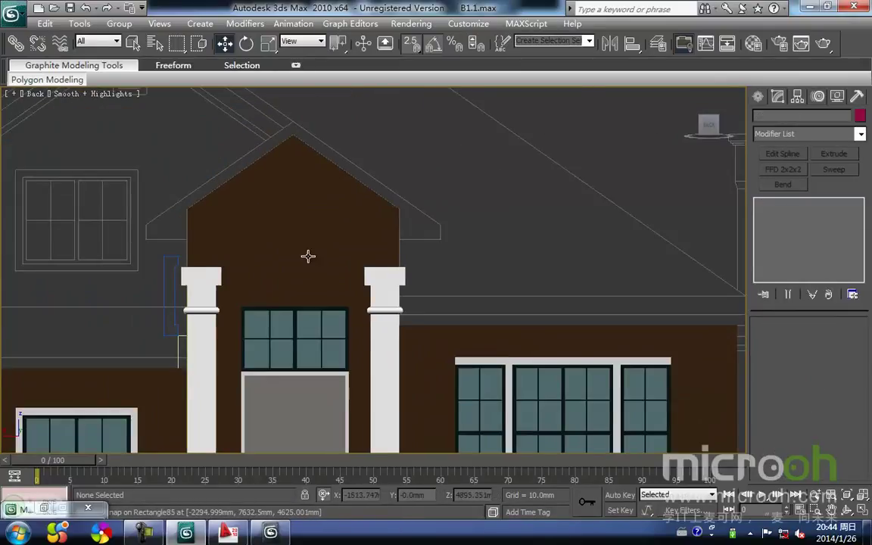
Examine the entrance columns, gable and drawn arch in the back elevation, comparing the shaded model with the wireframe drawing
scroll(310, 280, "up", 2)
key("F3")
scroll(273, 272, "down", 4)
middle_click_drag(282, 272, 277, 237)
scroll(277, 237, "up", 4)
middle_click_drag(387, 252, 375, 190)
scroll(412, 234, "down", 4)
key("F3")
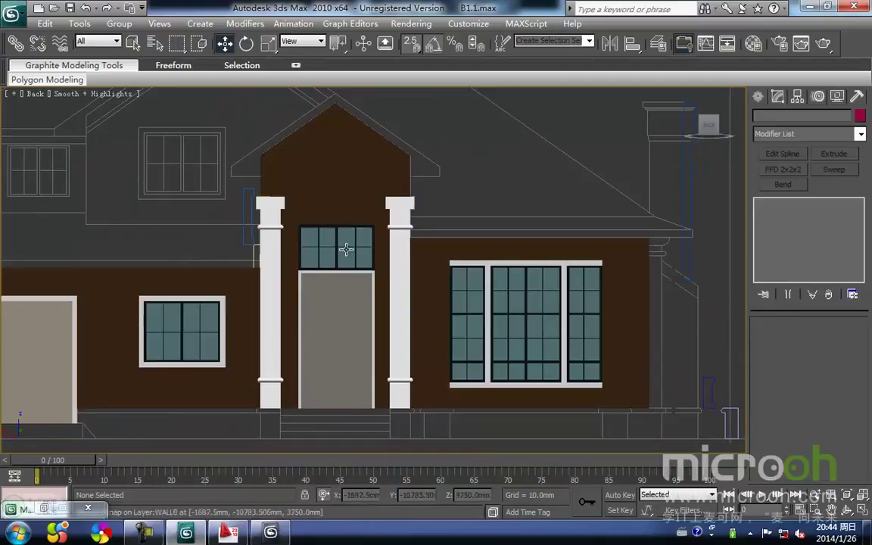
middle_click_drag(336, 270, 308, 352)
key("F3")
scroll(296, 297, "up", 4)
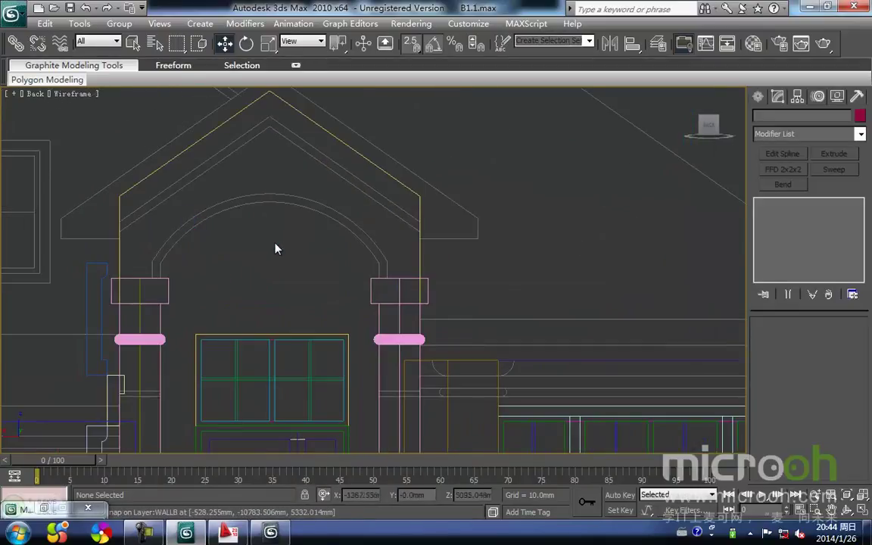